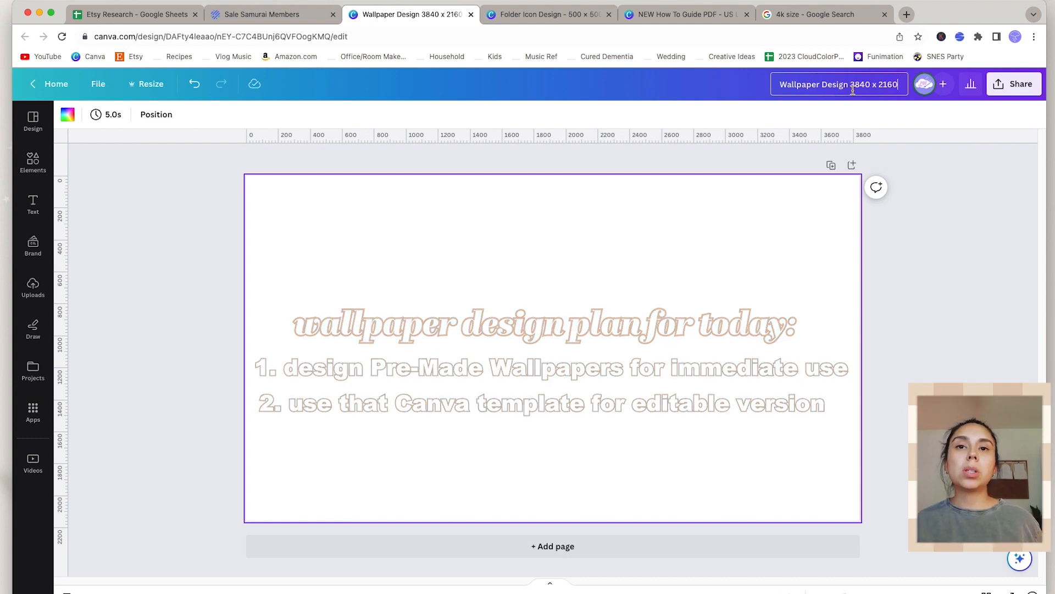
Step: Look over the Folder Icon Design, and open the how-to guide PDF design
click(571, 15)
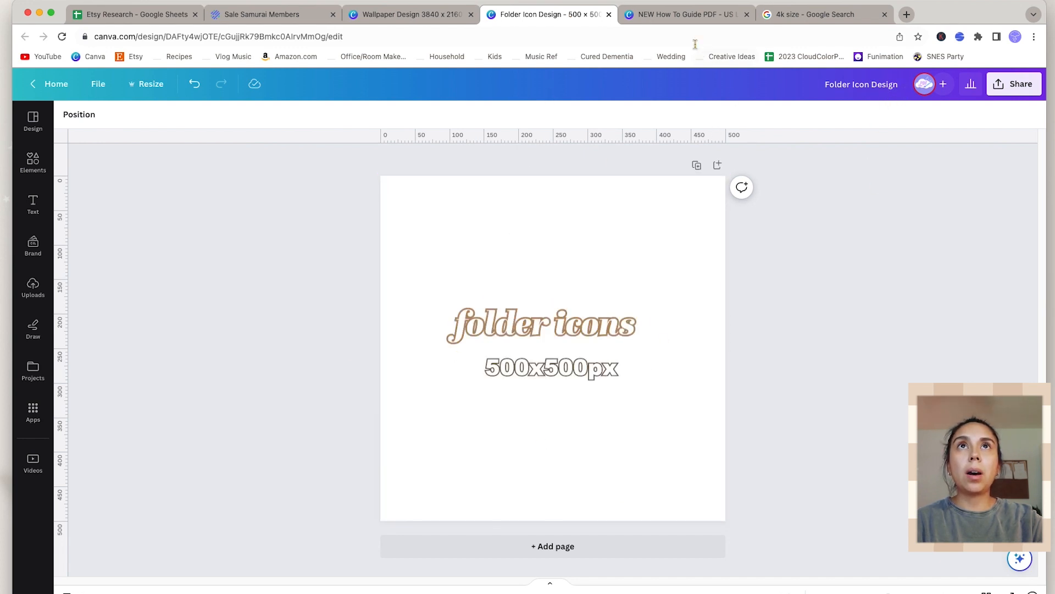
click(687, 14)
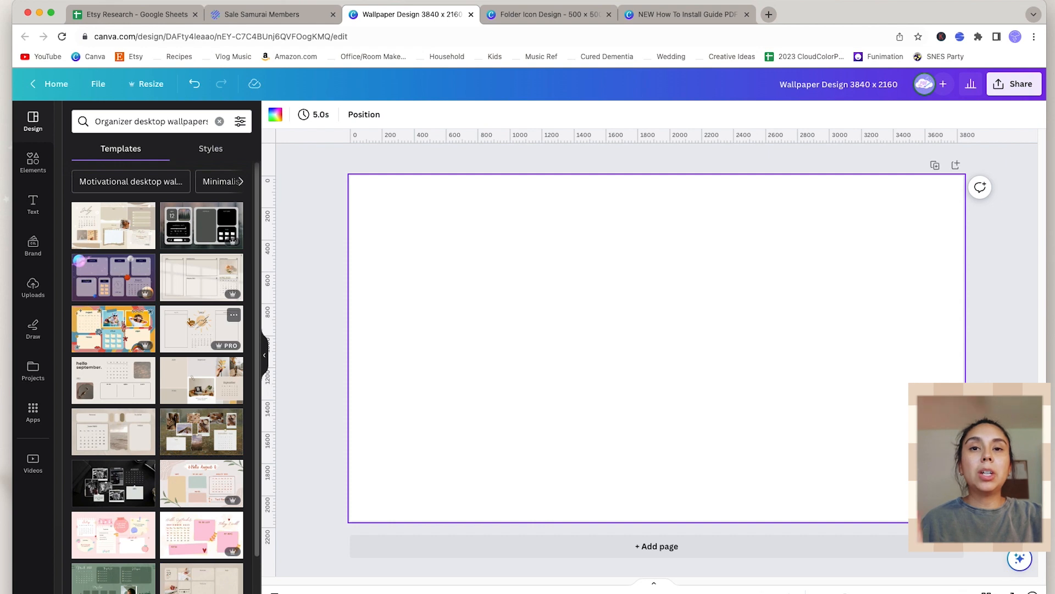
Step: Apply the Beige Minimalist Aesthetic April 2023 Organizer template to page 1 and the Beige Brown Texture Cute template to page 2, adding a page after each
click(191, 322)
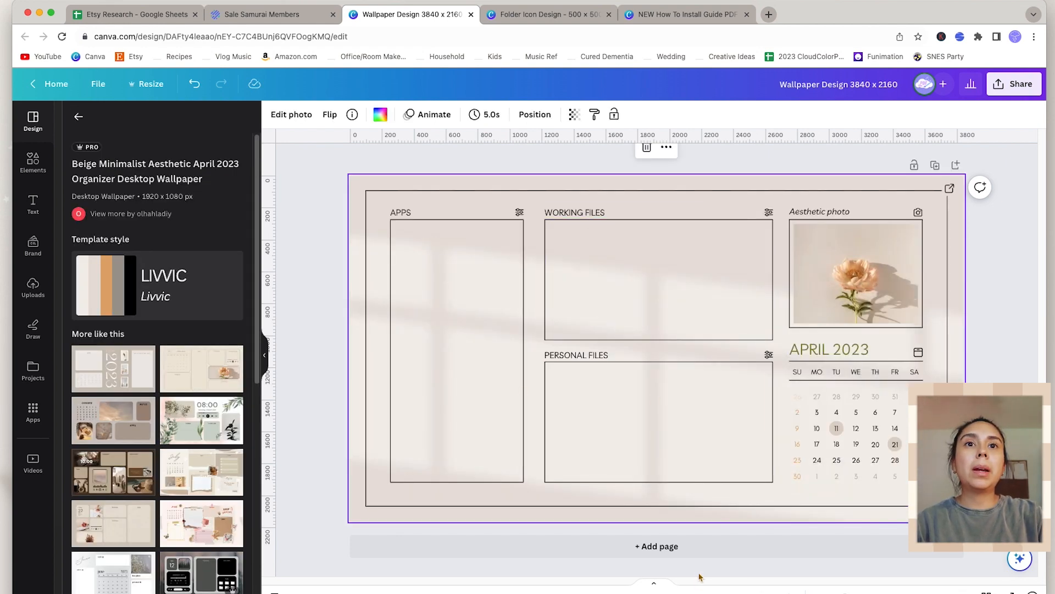
click(680, 554)
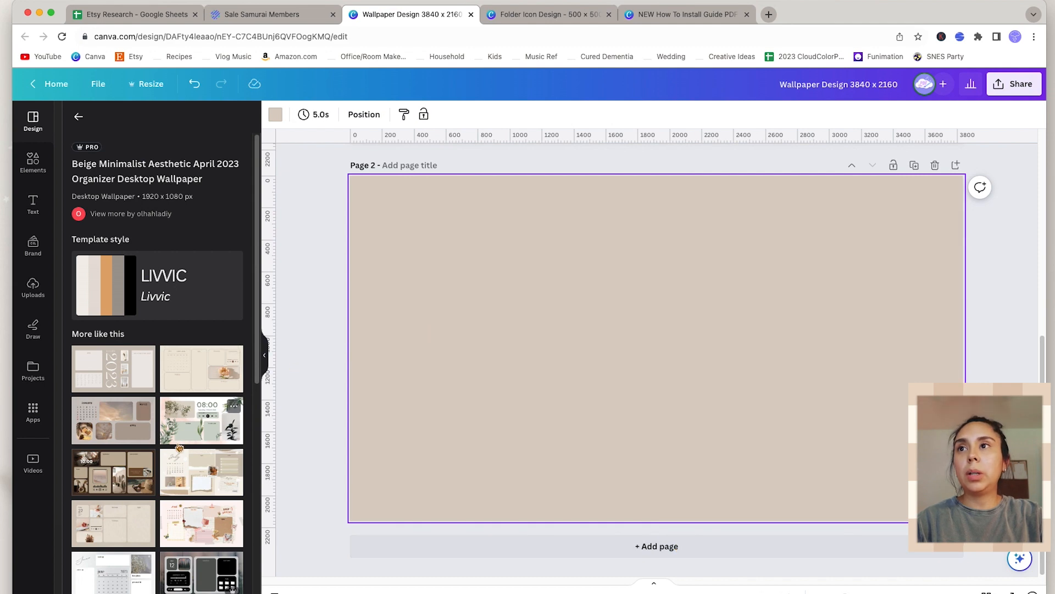
scroll(181, 444, down, 5)
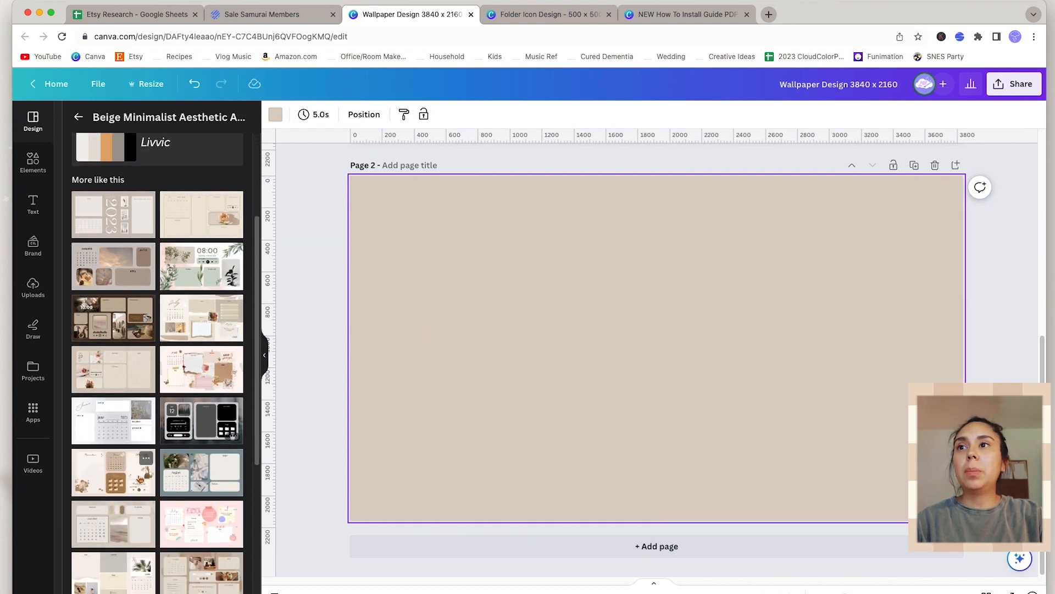
scroll(163, 488, down, 1)
scroll(176, 482, down, 1)
click(113, 445)
click(590, 546)
Step: Apply the Boho Beige Minimalist Organized Desktop Wallpaper template to page 3 and add a fourth page
scroll(203, 395, down, 5)
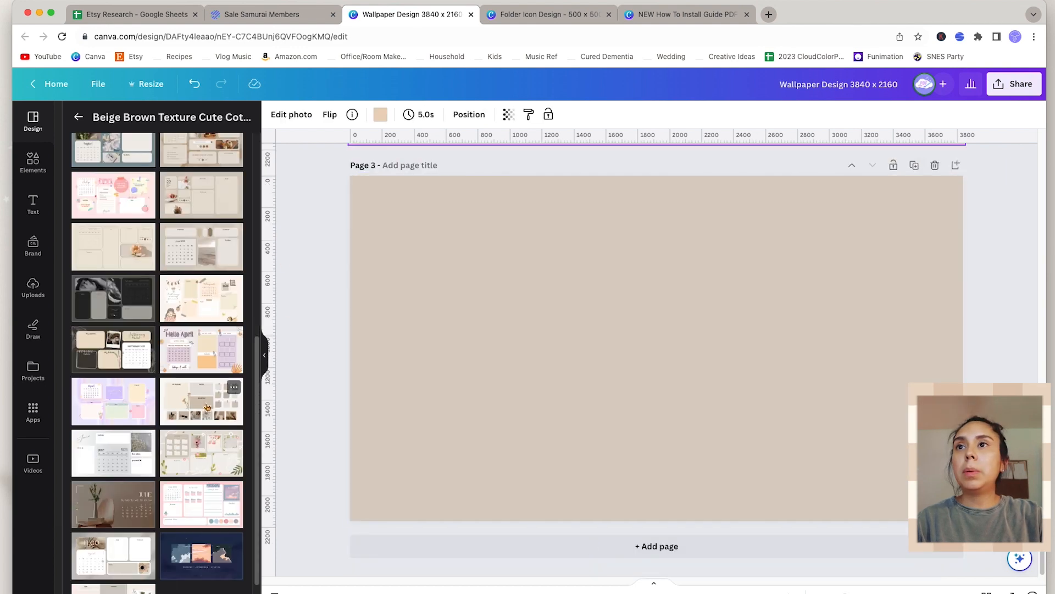
click(212, 405)
scroll(639, 471, up, 10)
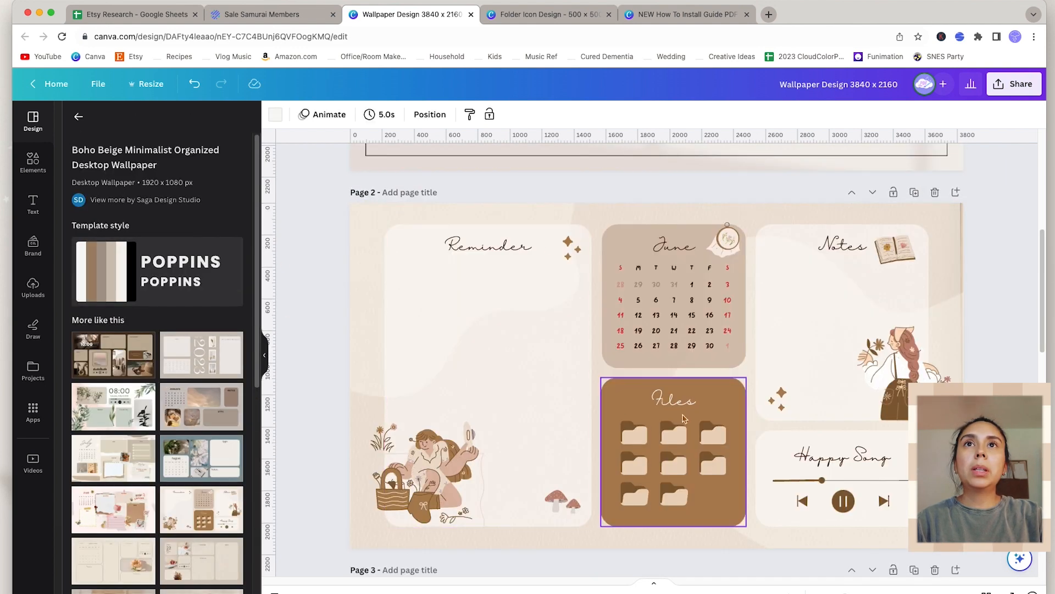
scroll(643, 467, down, 10)
click(648, 464)
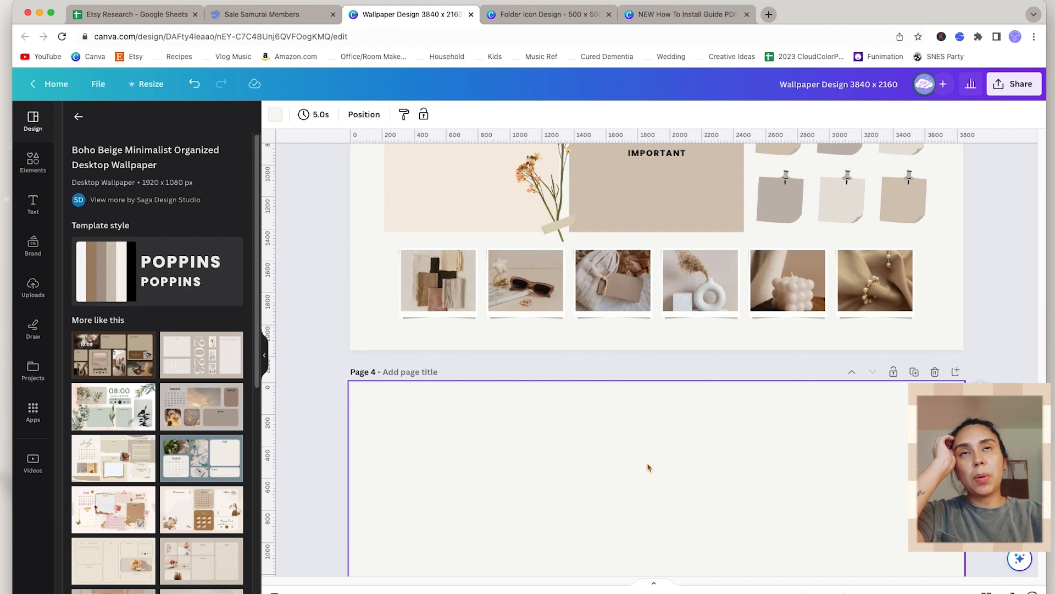
Step: Add a rectangle shape to the blank page 4
scroll(648, 464, down, 3)
click(32, 160)
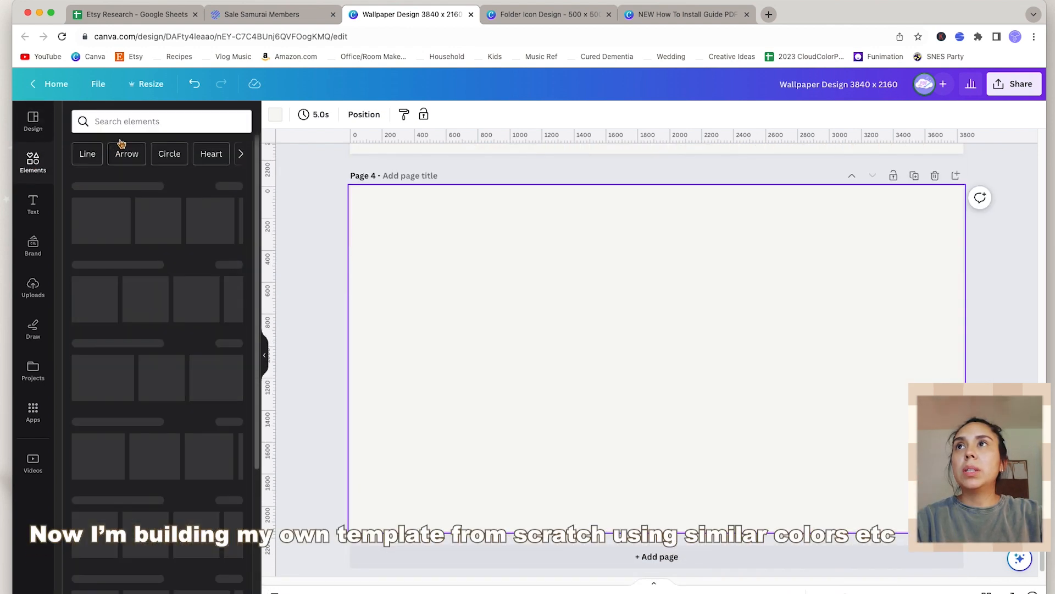
text(rec)
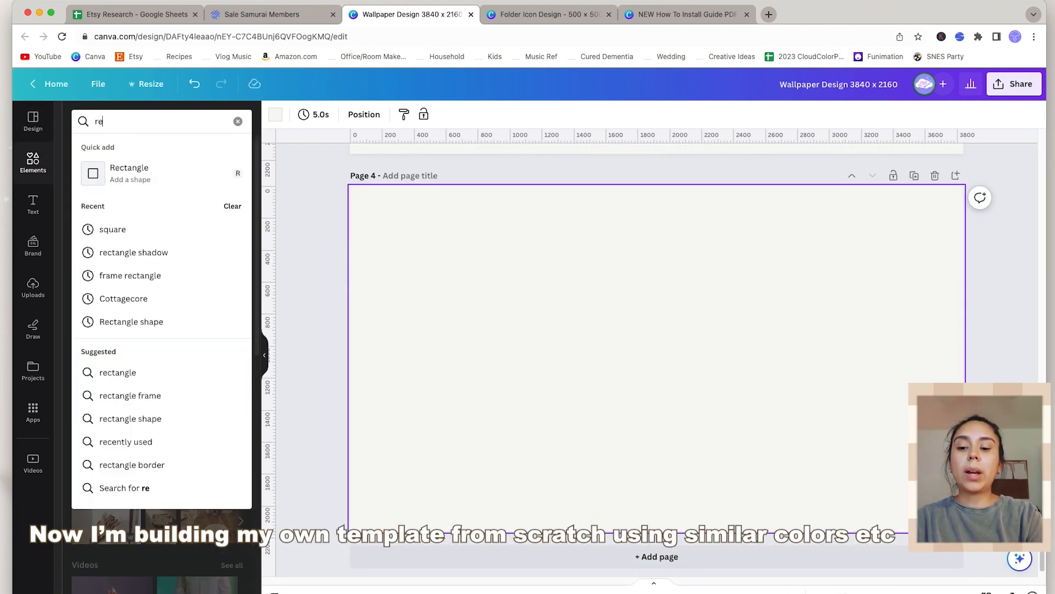
click(110, 170)
Step: Give the rectangle a solid black border of weight 4 and round its corners
click(332, 114)
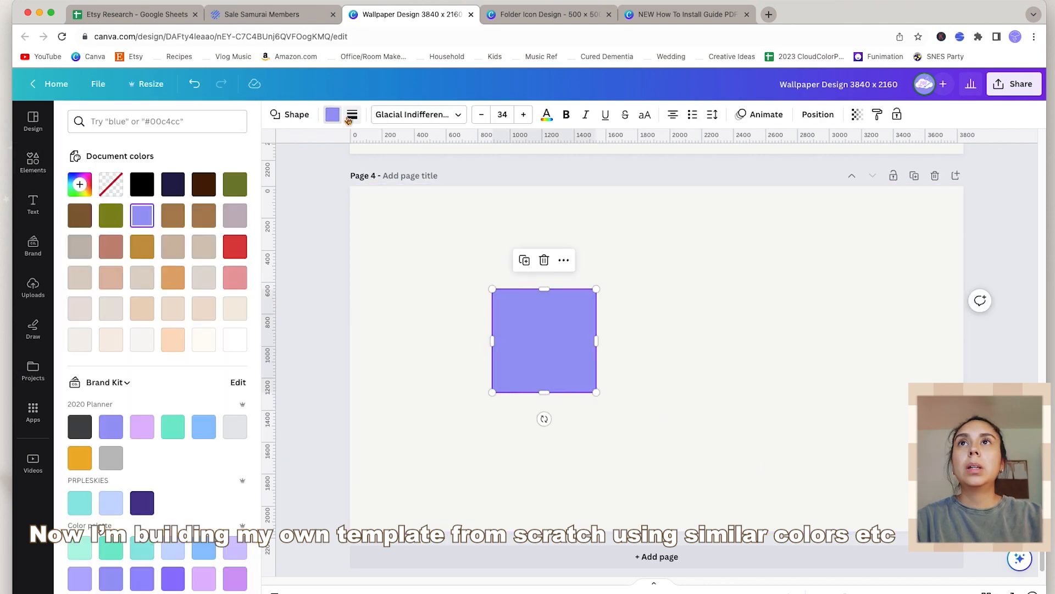
click(353, 114)
click(409, 155)
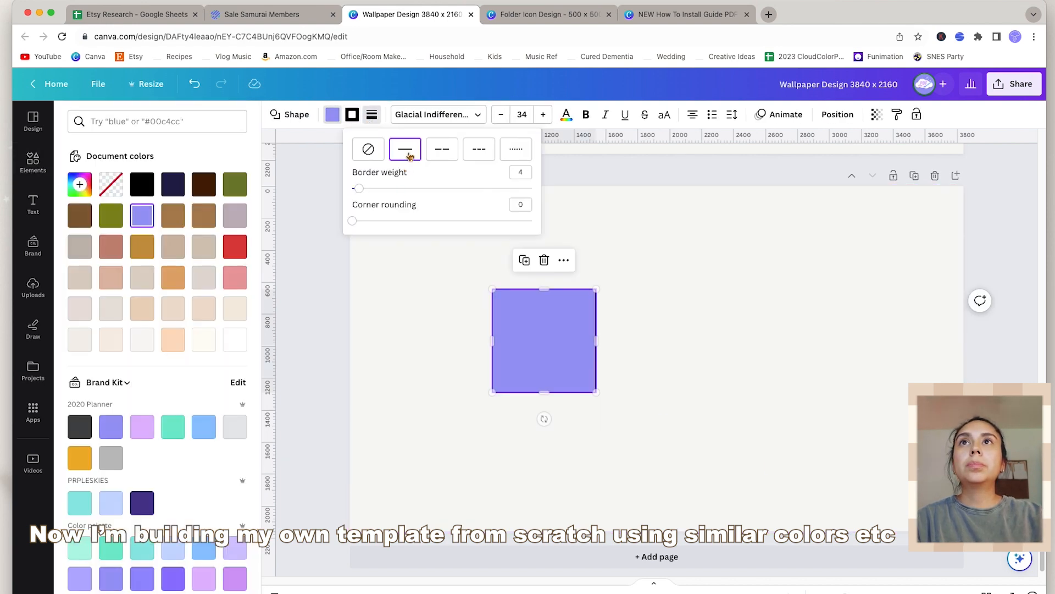
click(353, 114)
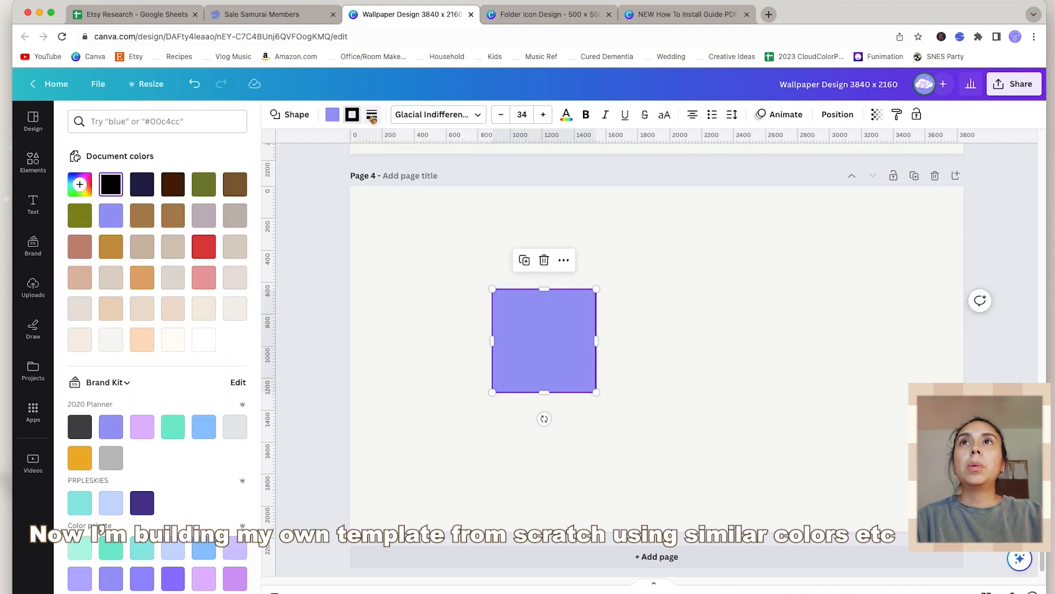
click(372, 116)
drag(372, 221, 442, 220)
key(Return)
Step: Remove the rectangle's fill so only its outline remains
click(333, 114)
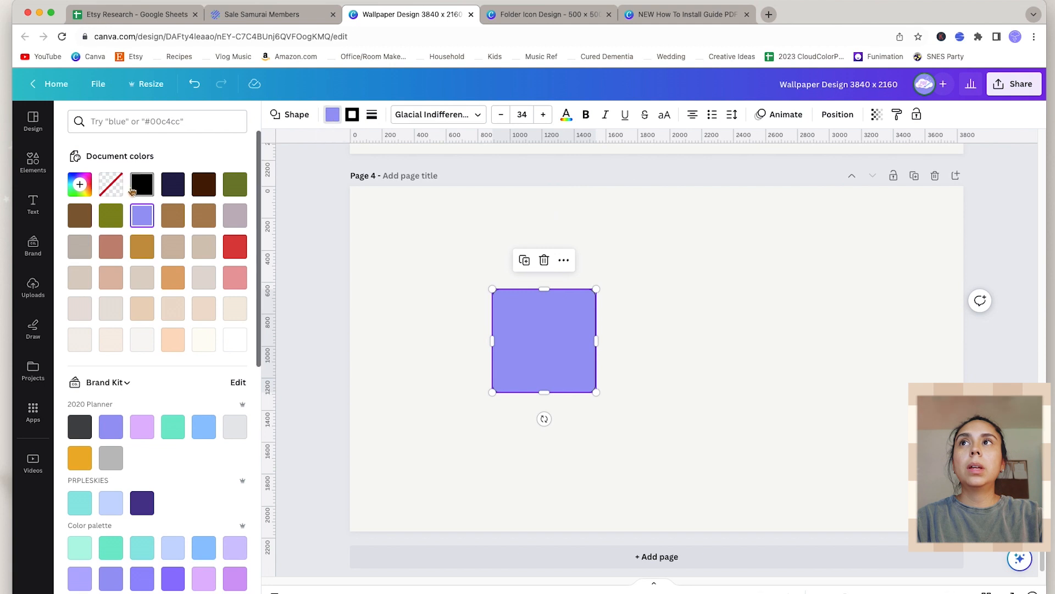
click(112, 186)
click(677, 382)
Step: Move the outlined rectangle to the upper-left area of page 4 and enlarge it
drag(558, 349, 468, 287)
mouse_move(508, 341)
mouse_down()
mouse_move(542, 381)
mouse_move(502, 332)
mouse_up()
click(592, 328)
scroll(499, 396, up, 2)
Step: Duplicate the outlined rectangle and shrink the copy into a narrow title bar near its top edge
click(499, 397)
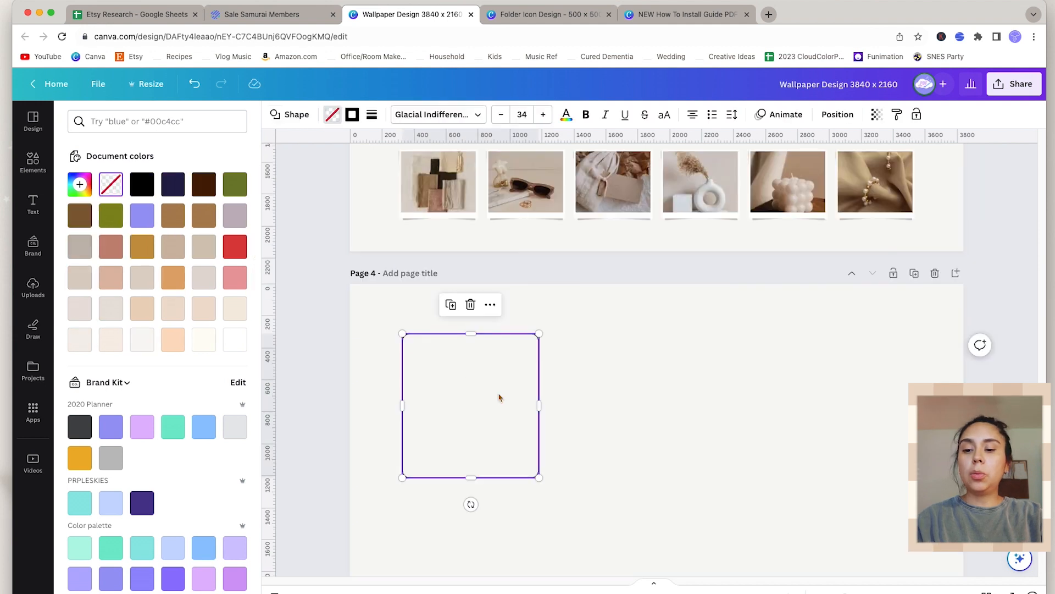
alt+drag(499, 397, 525, 396)
drag(563, 477, 506, 347)
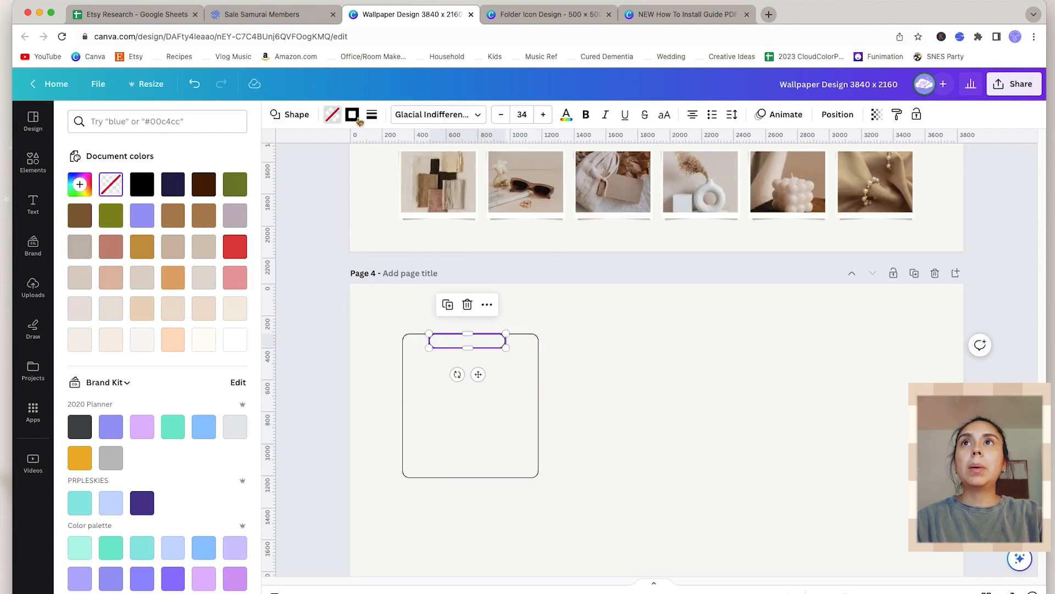
Step: Fill the title bar with white and centre it on the large rectangle's top edge
click(301, 114)
click(332, 114)
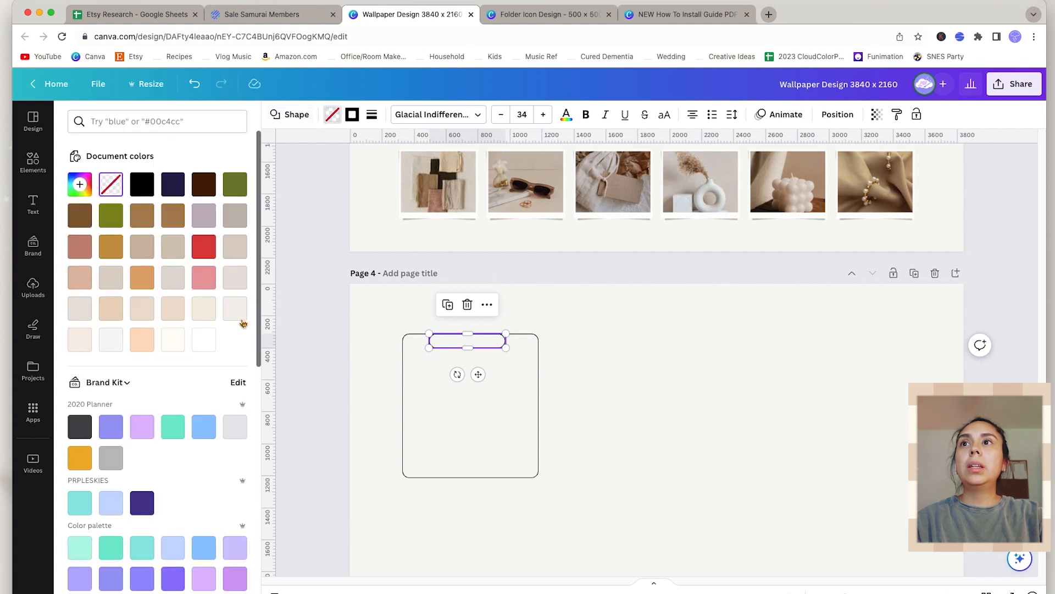
click(175, 342)
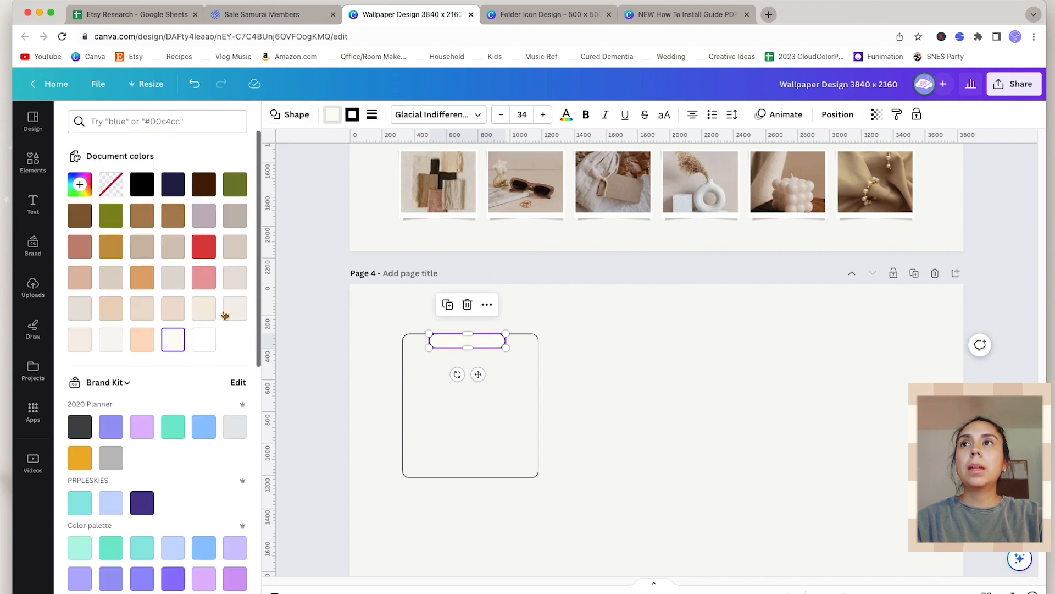
click(209, 336)
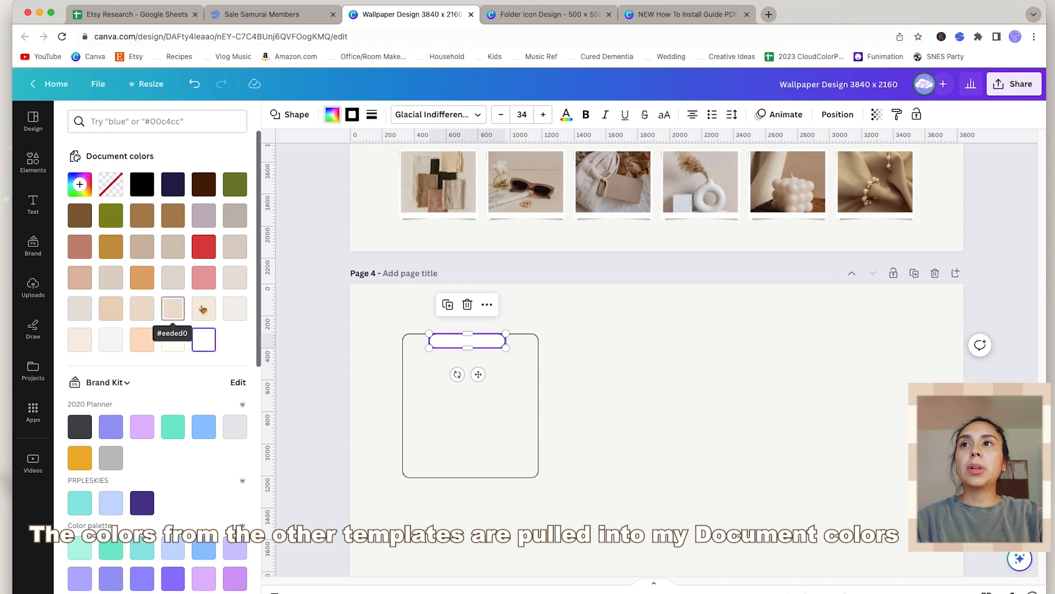
drag(463, 341, 467, 333)
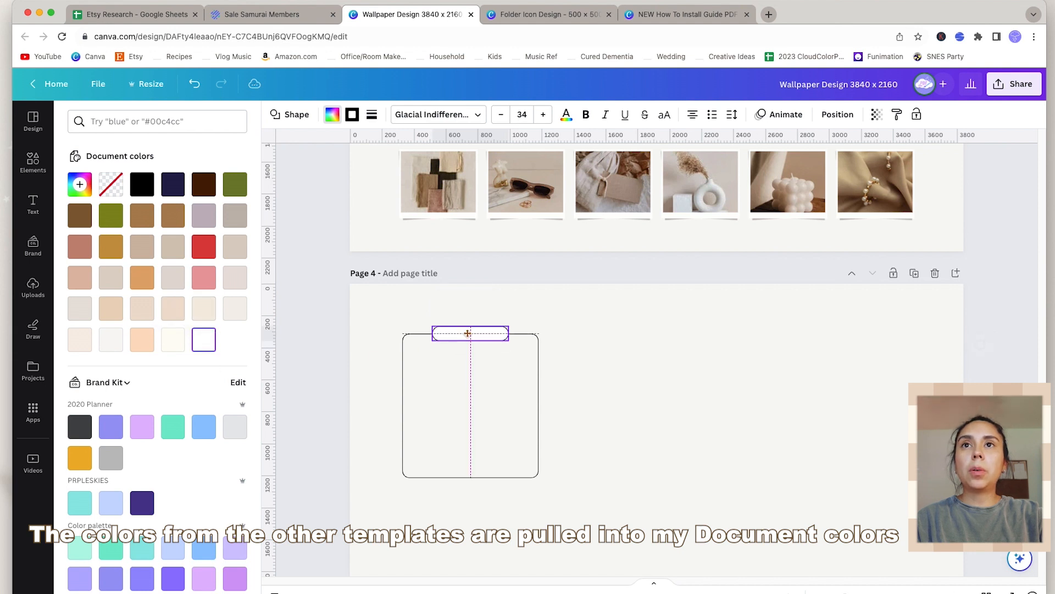
click(614, 421)
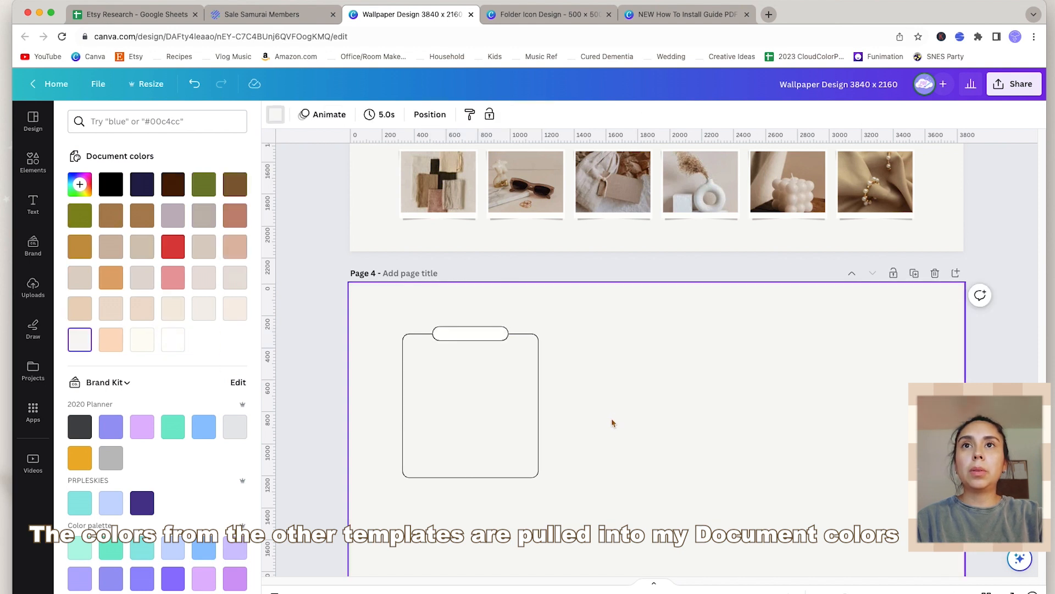
Step: Check the page 3 template layout for reference, and stretch page 4's large rectangle down toward the bottom of the page
scroll(473, 338, up, 5)
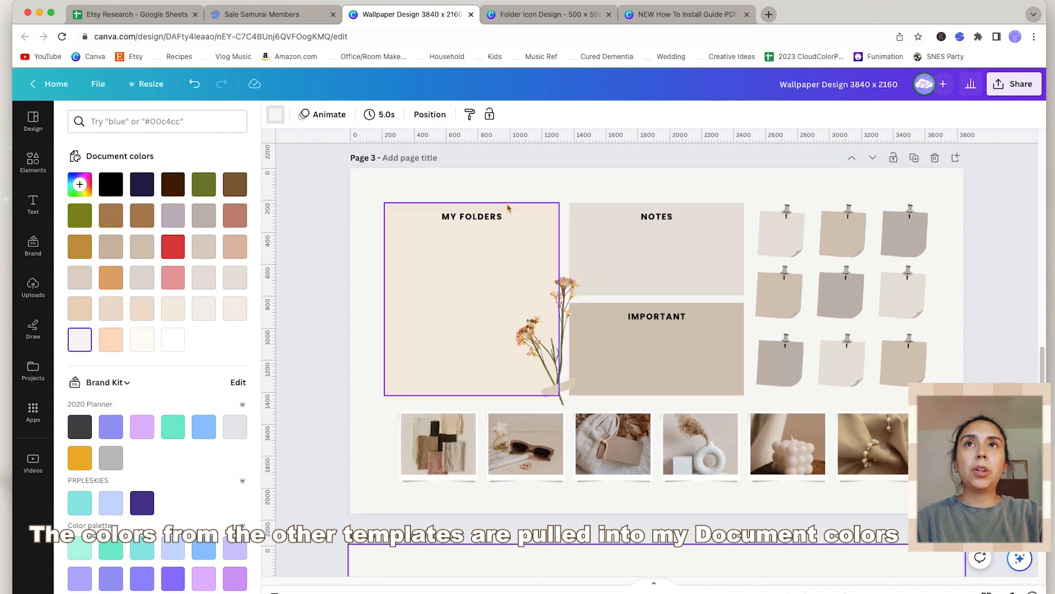
scroll(702, 443, down, 5)
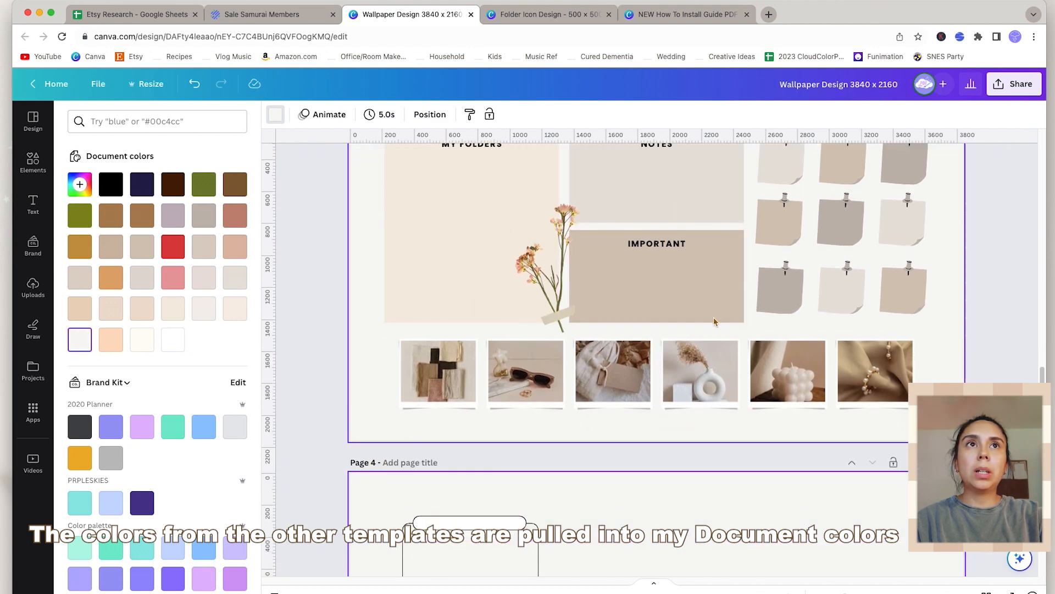
scroll(626, 319, up, 5)
scroll(632, 407, down, 5)
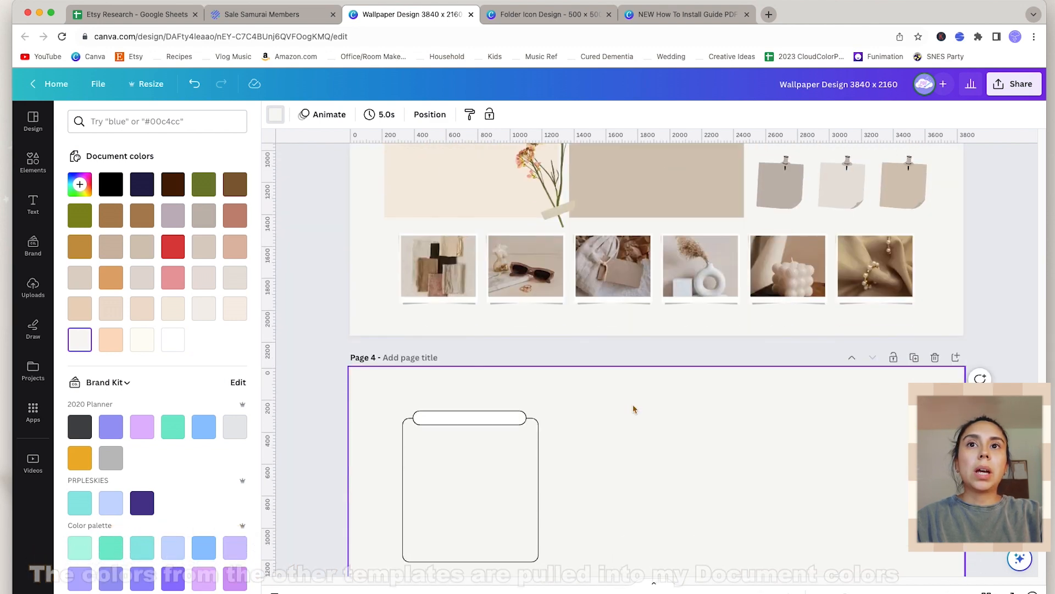
scroll(477, 363, down, 2)
click(473, 352)
drag(471, 365, 471, 468)
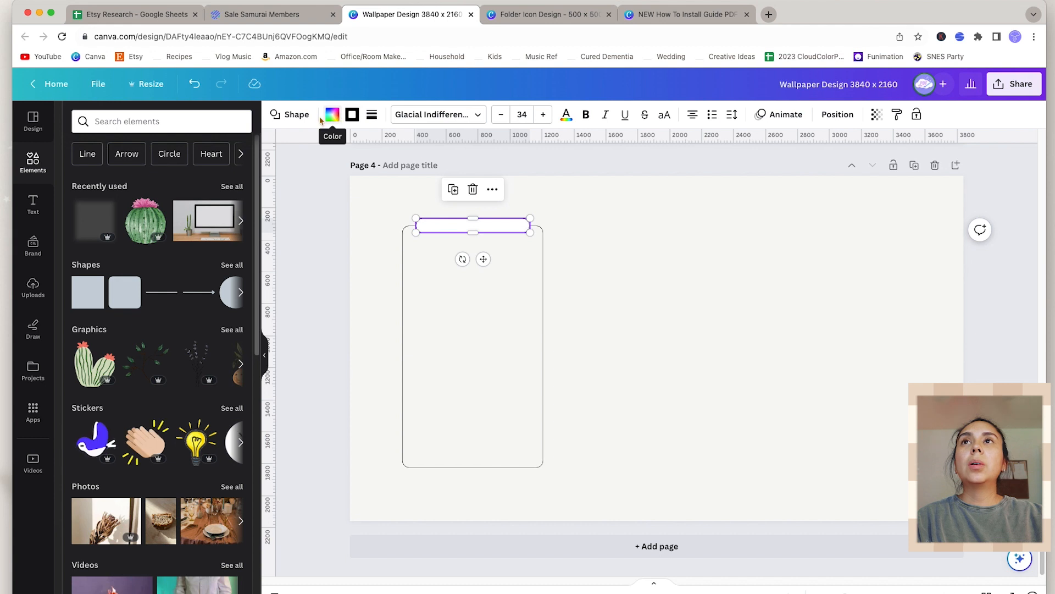
click(332, 115)
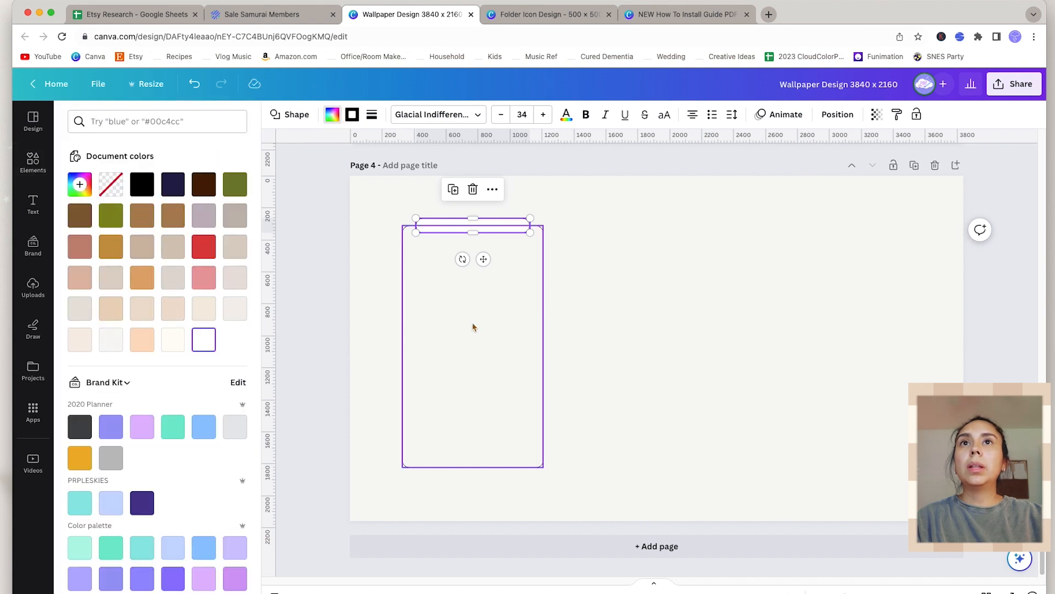
click(632, 283)
drag(87, 348, 473, 225)
click(646, 325)
Step: Duplicate the tall rectangle to its right and turn the copy into two shorter boxes stacked one above the other
click(499, 349)
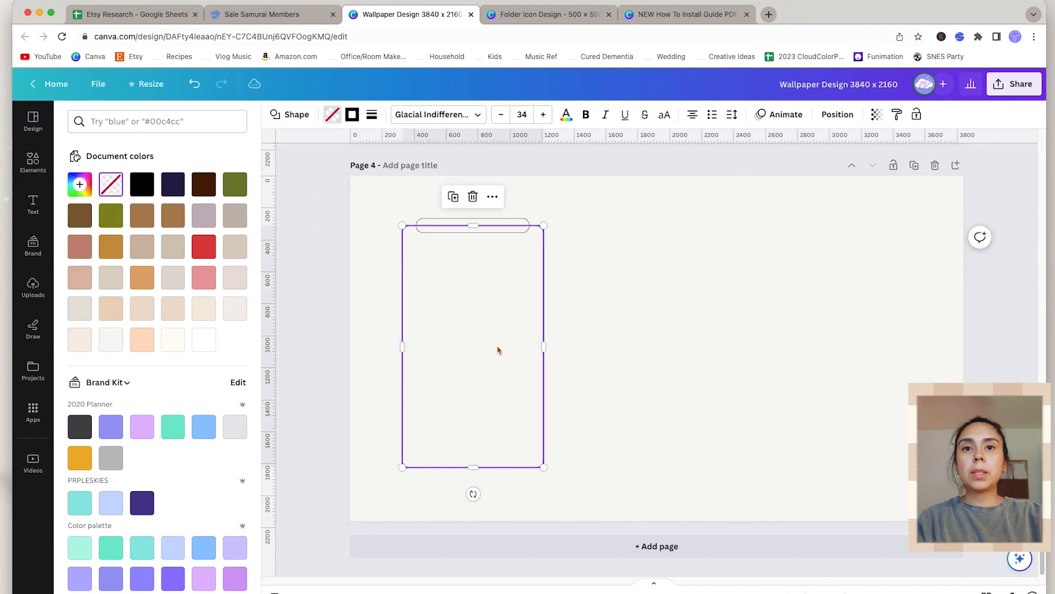
drag(492, 350, 648, 335)
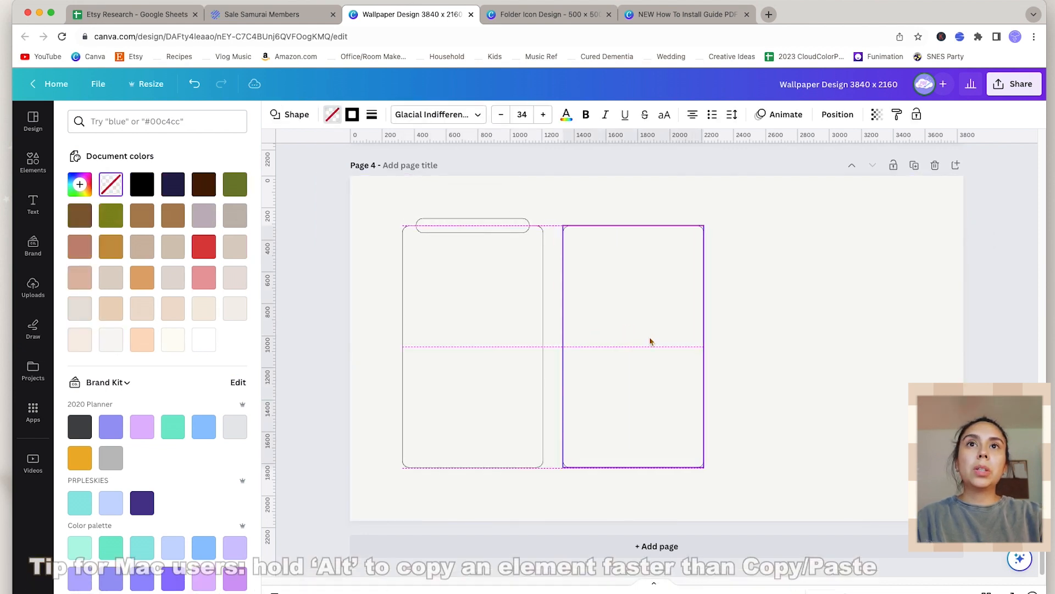
drag(634, 466, 634, 317)
drag(631, 273, 631, 415)
drag(633, 376, 634, 330)
click(630, 260)
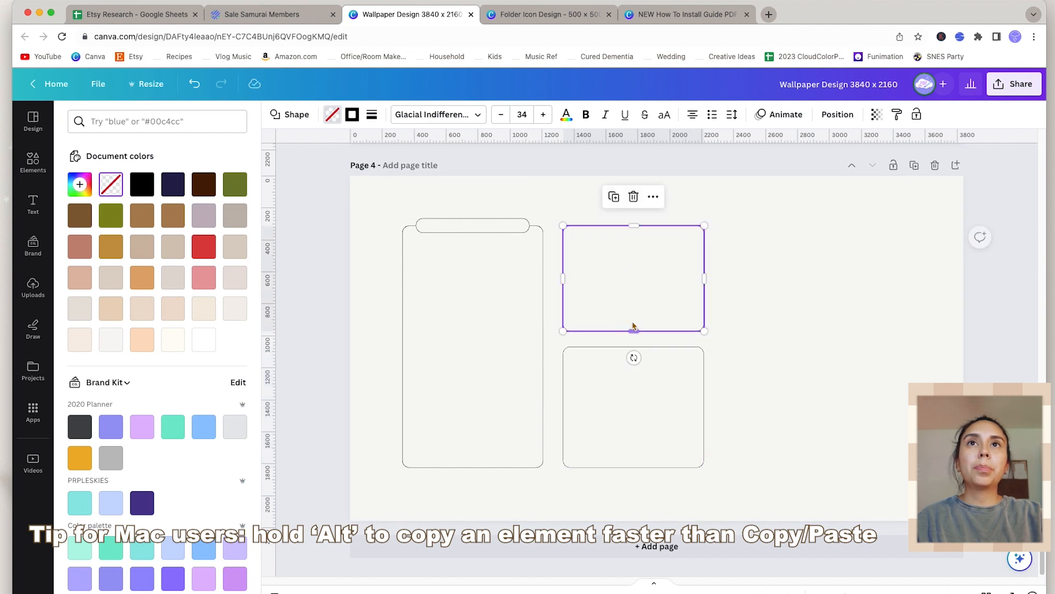
Step: Nudge the lower of the two stacked boxes slightly down
click(724, 319)
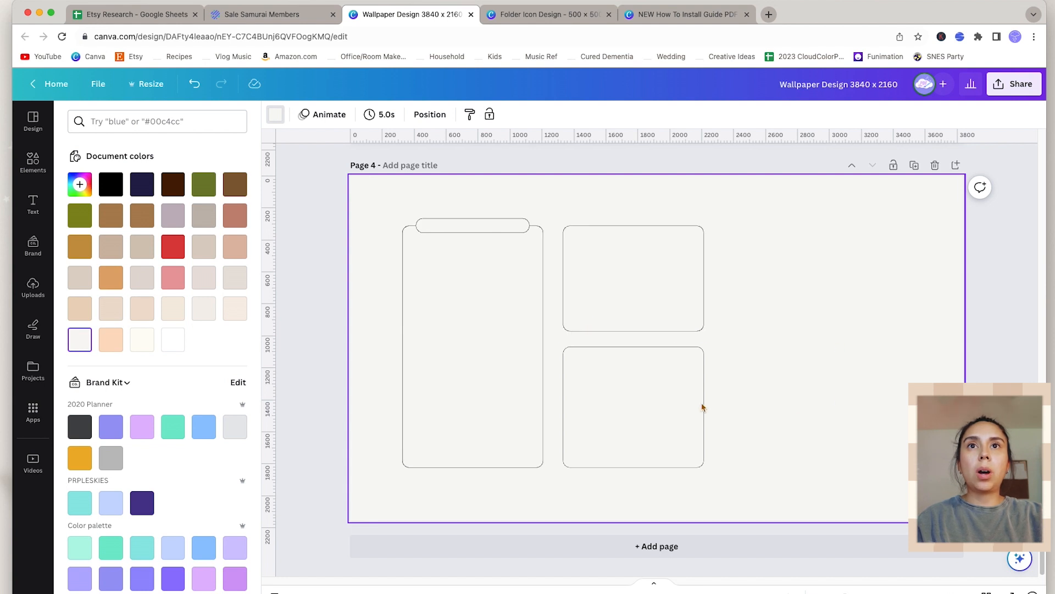
drag(628, 403, 629, 405)
click(753, 377)
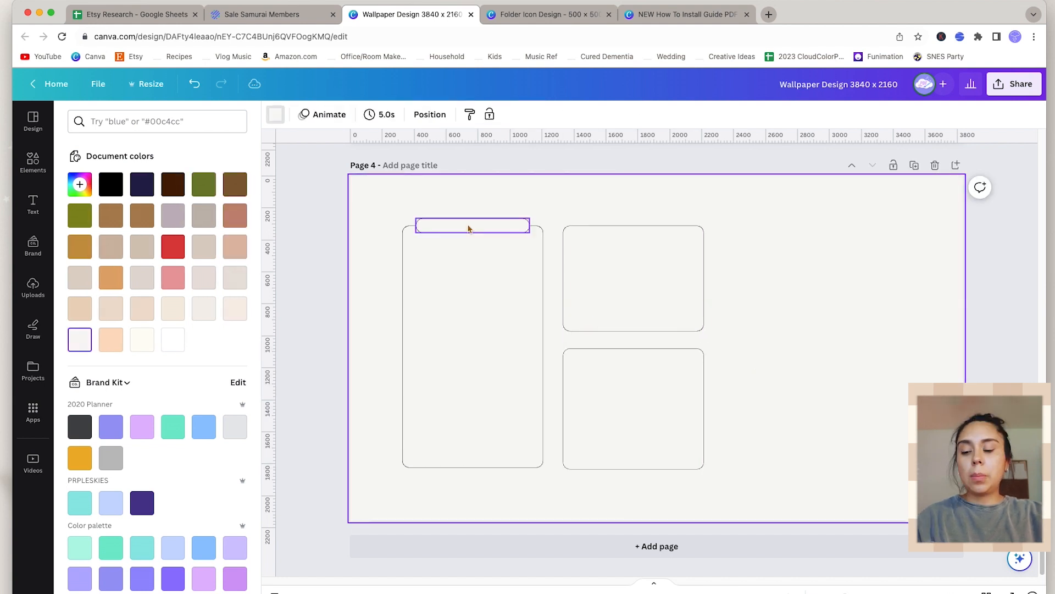
Step: Copy the title bar onto the top edges of both stacked boxes
drag(467, 228, 632, 349)
click(536, 329)
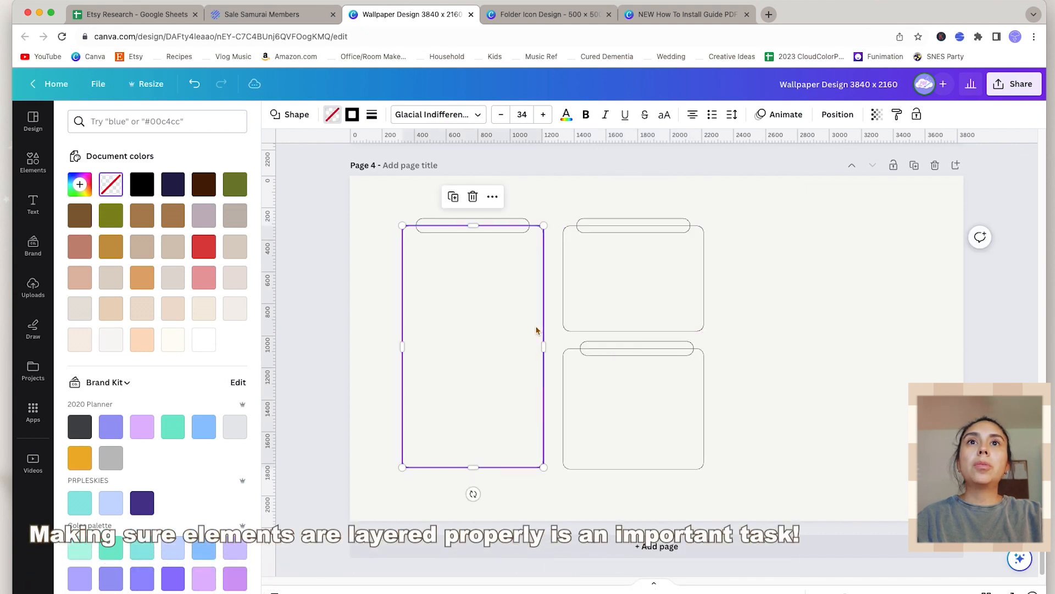
click(754, 353)
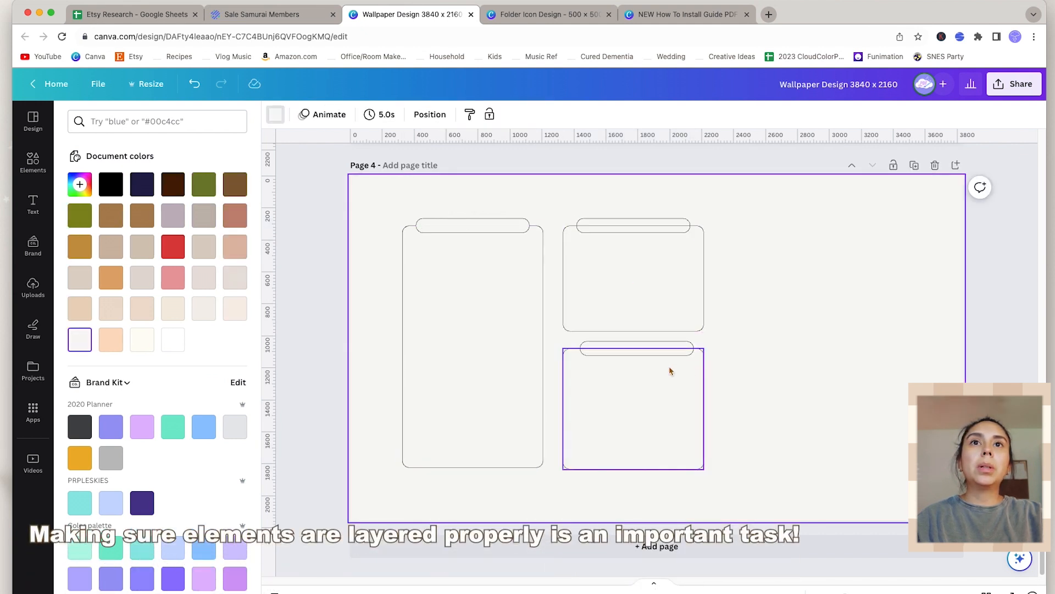
Step: Send the two stacked boxes to the back so they sit behind their title bars
click(670, 371)
click(838, 114)
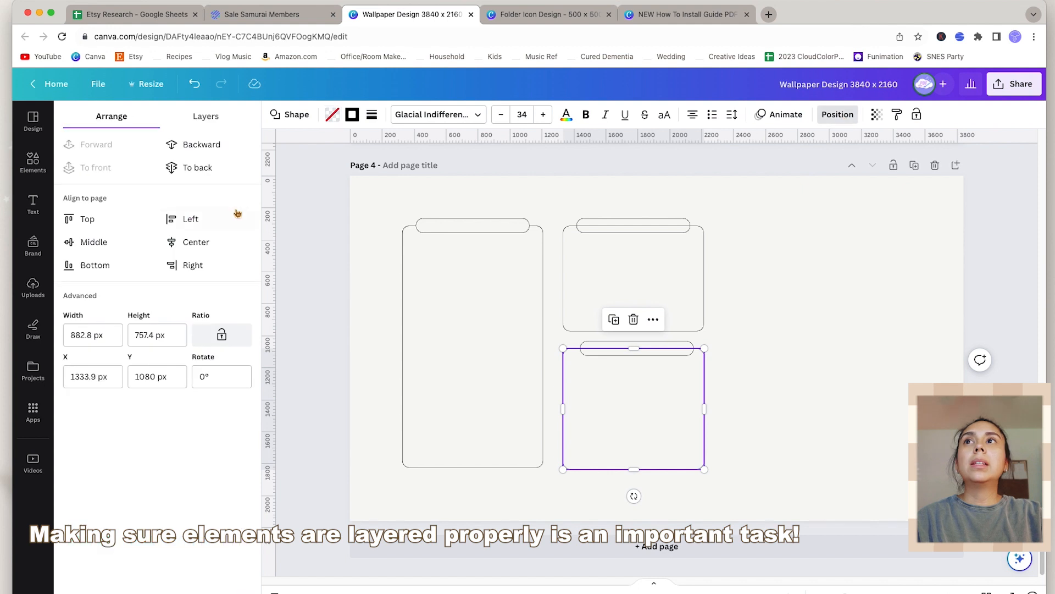
click(205, 167)
click(768, 358)
click(638, 291)
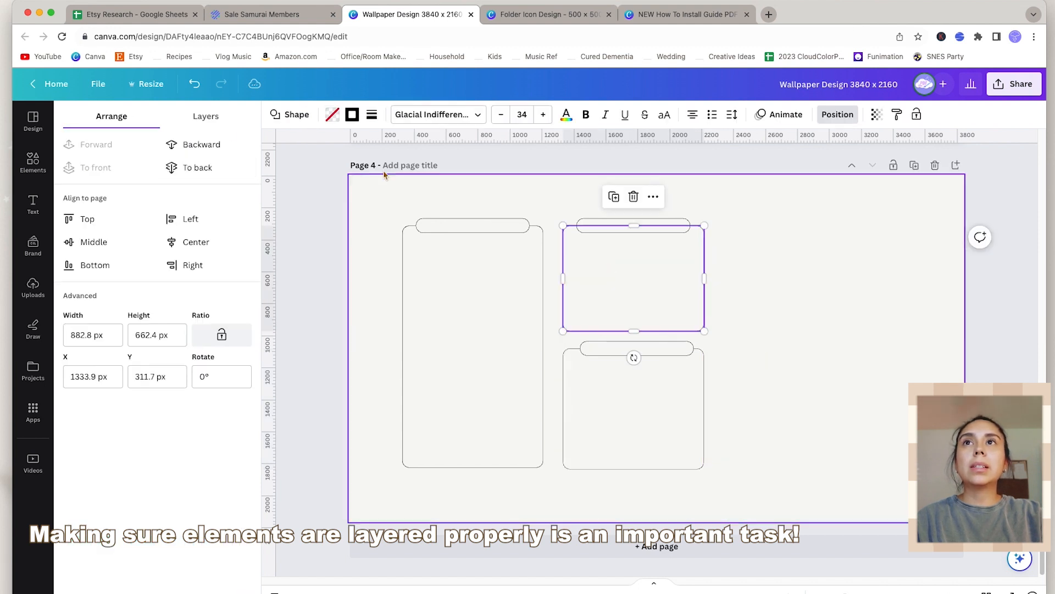
click(199, 167)
click(813, 292)
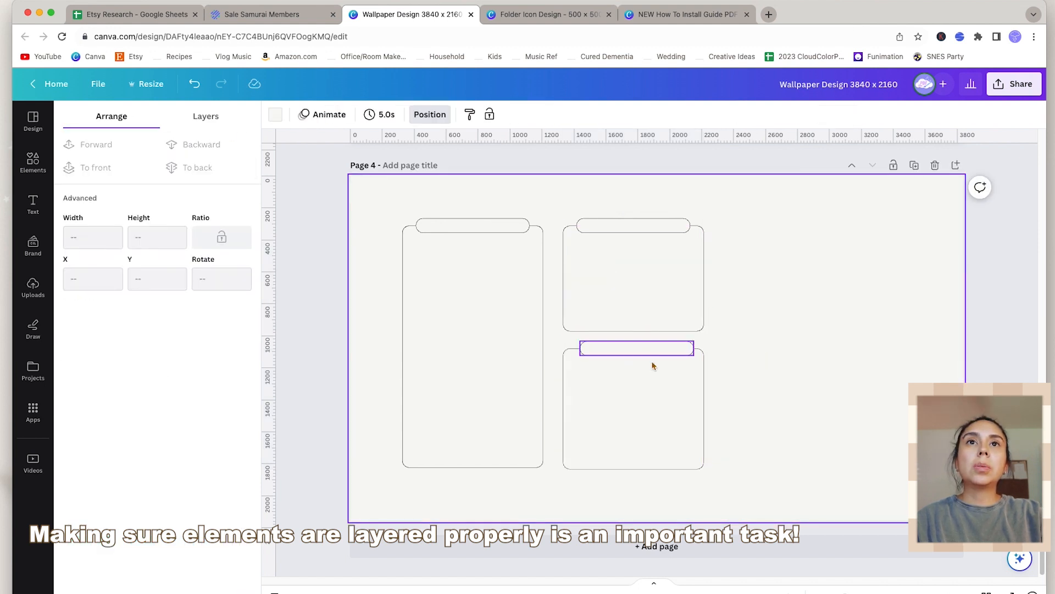
Step: Align the title bars of the two stacked boxes with each other, centred over their boxes
click(644, 448)
click(631, 286)
drag(632, 286, 632, 285)
drag(636, 349, 632, 348)
drag(621, 226, 620, 226)
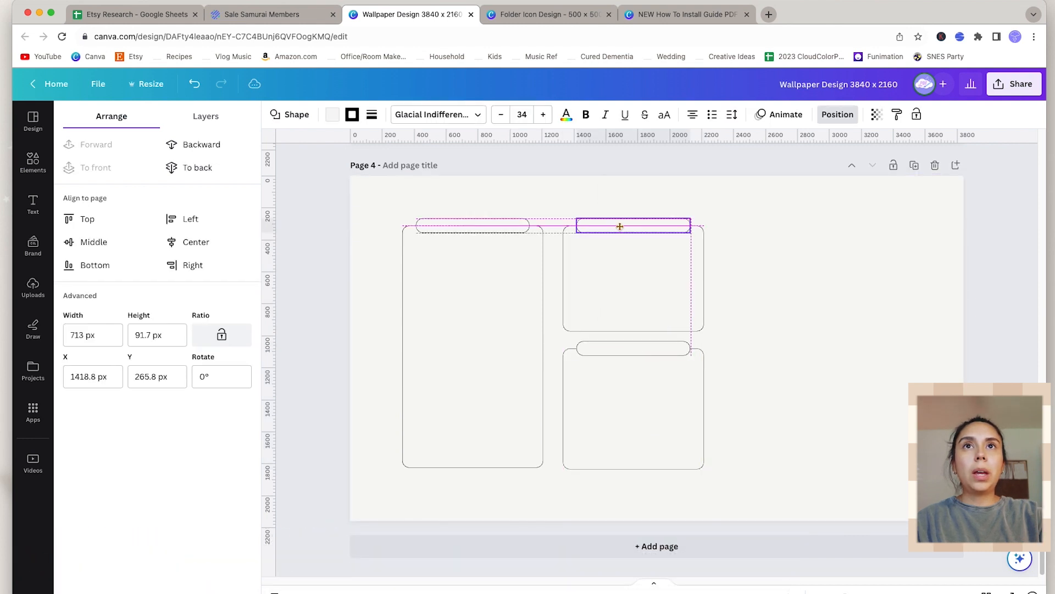
click(840, 373)
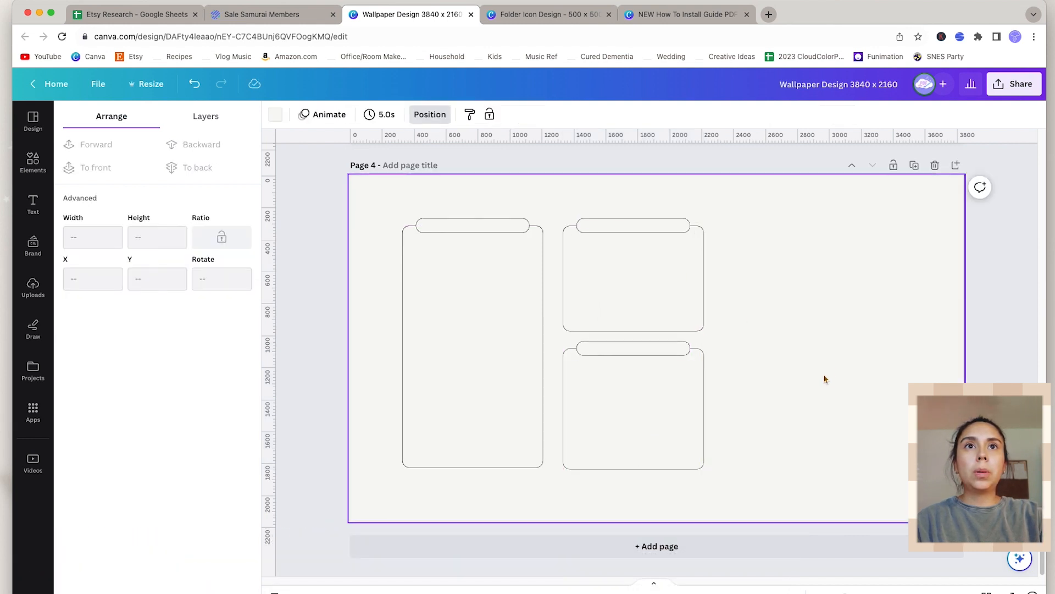
Step: Fill the tall rectangle with pale beige #f4f0ea and the upper stacked box with a light peach-beige
click(425, 323)
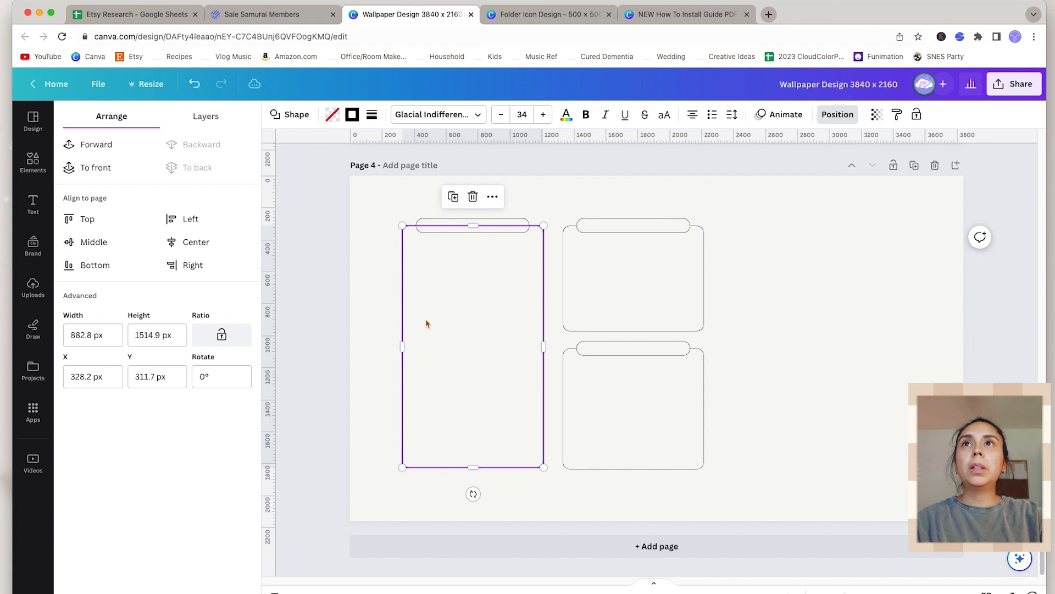
click(332, 115)
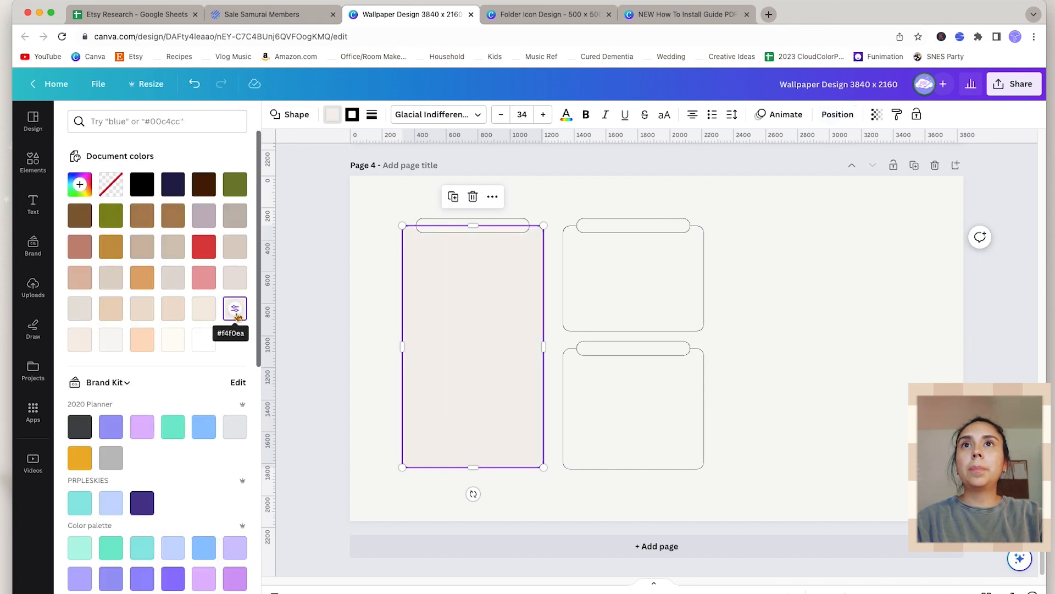
click(385, 323)
click(586, 292)
click(143, 316)
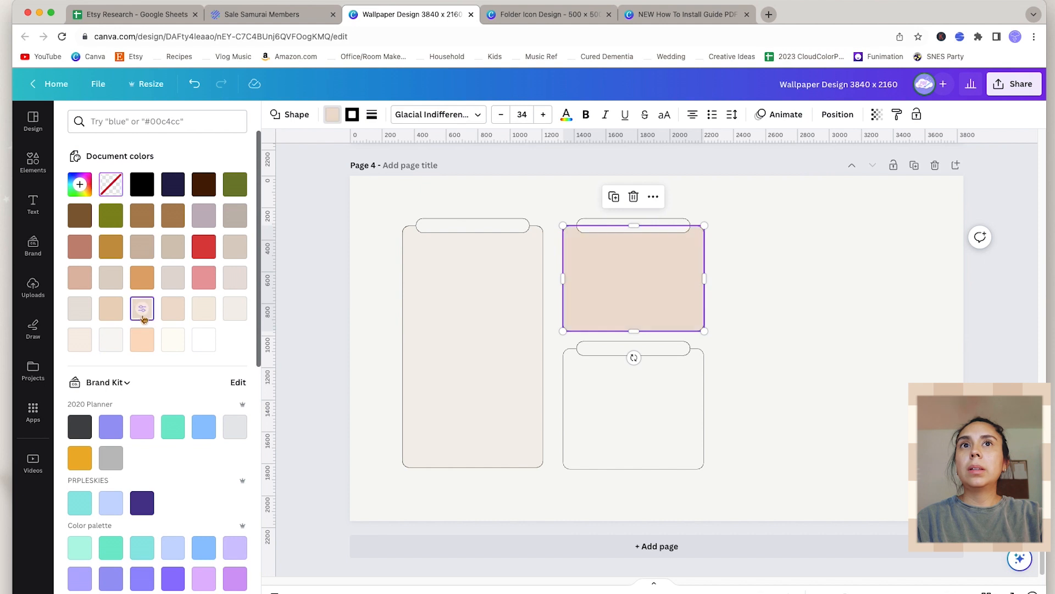
Step: Try several neutral document colours on the lower stacked box and settle on a cream off-white fill
click(601, 401)
click(112, 342)
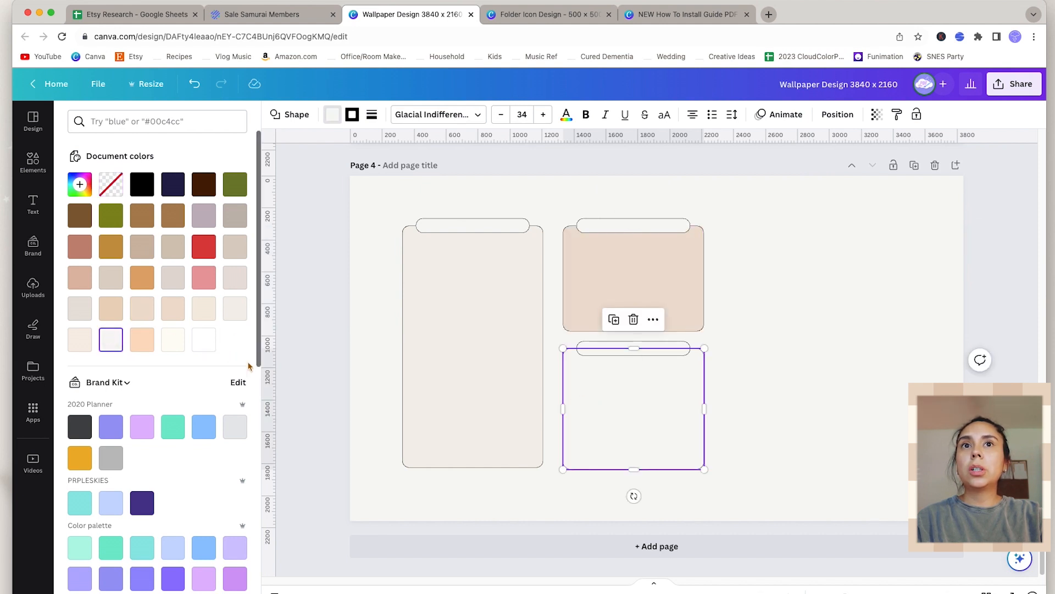
click(82, 340)
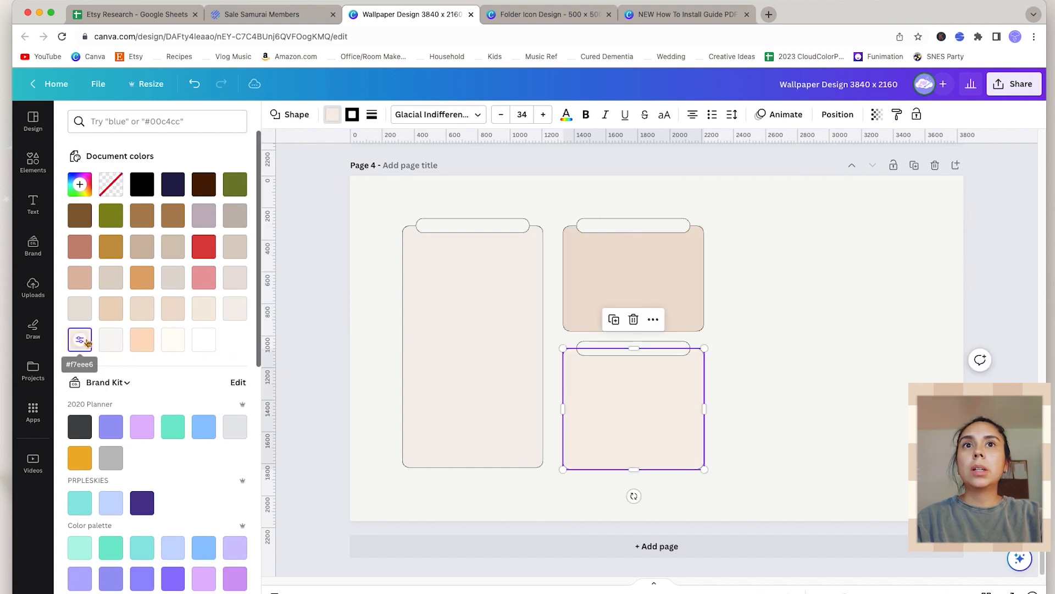
click(235, 285)
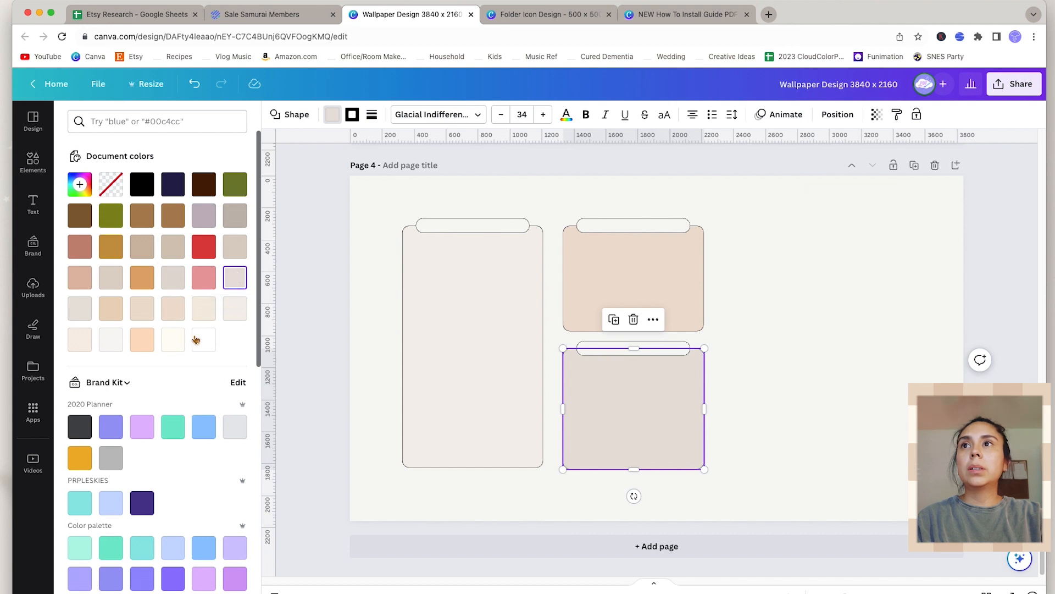
click(173, 339)
click(775, 323)
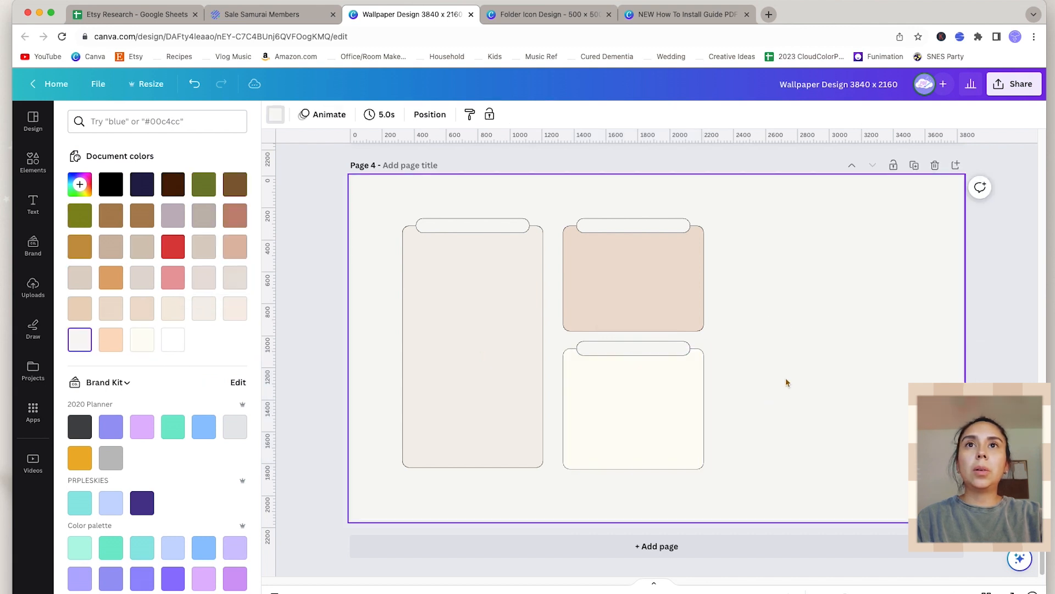
Step: Add a heading text box in the Alata font and look up minimalist text styles
key(t)
click(138, 122)
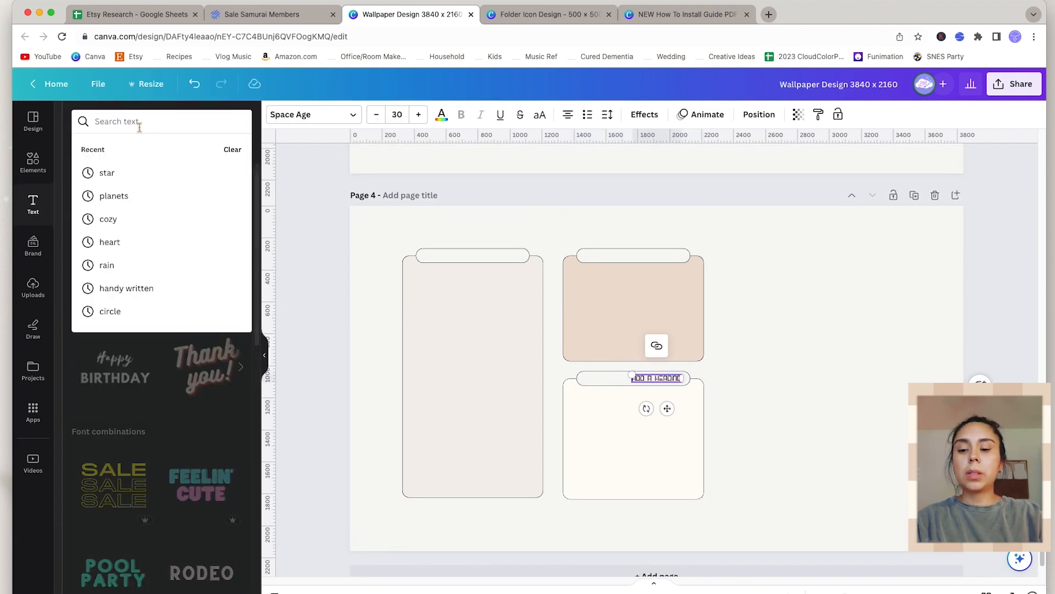
text(minimalis)
key(Return)
text(t)
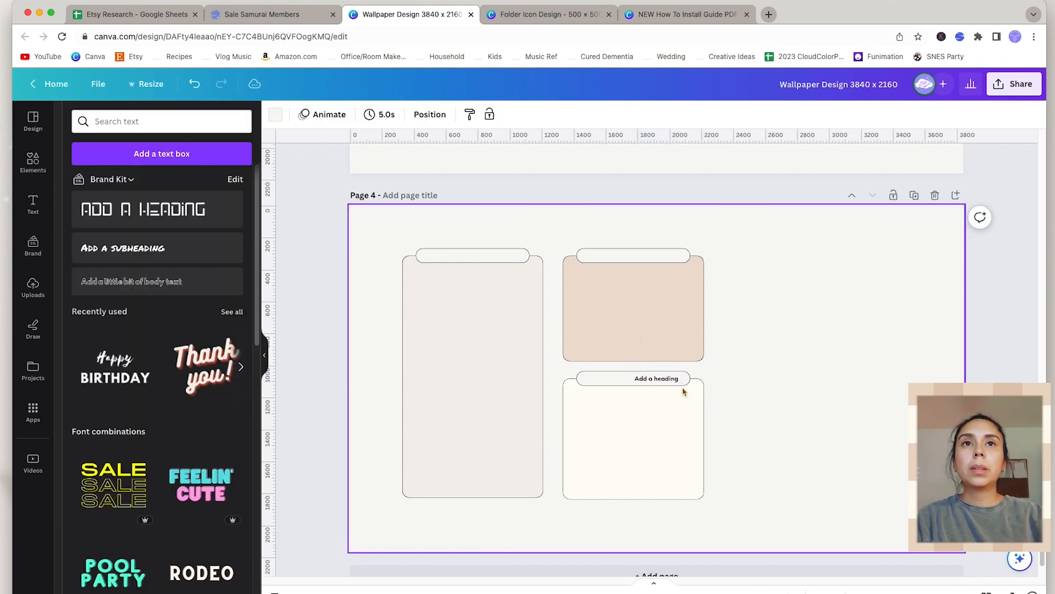
Step: Move the heading onto the tall rectangle's title bar and change its text to Important
click(662, 379)
drag(653, 378, 468, 256)
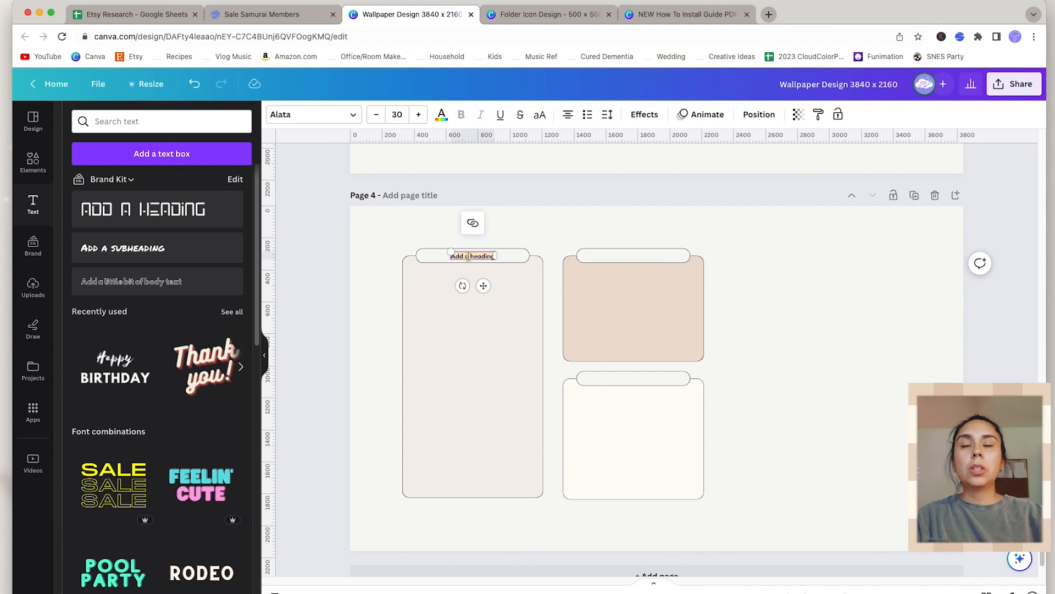
text(Importan)
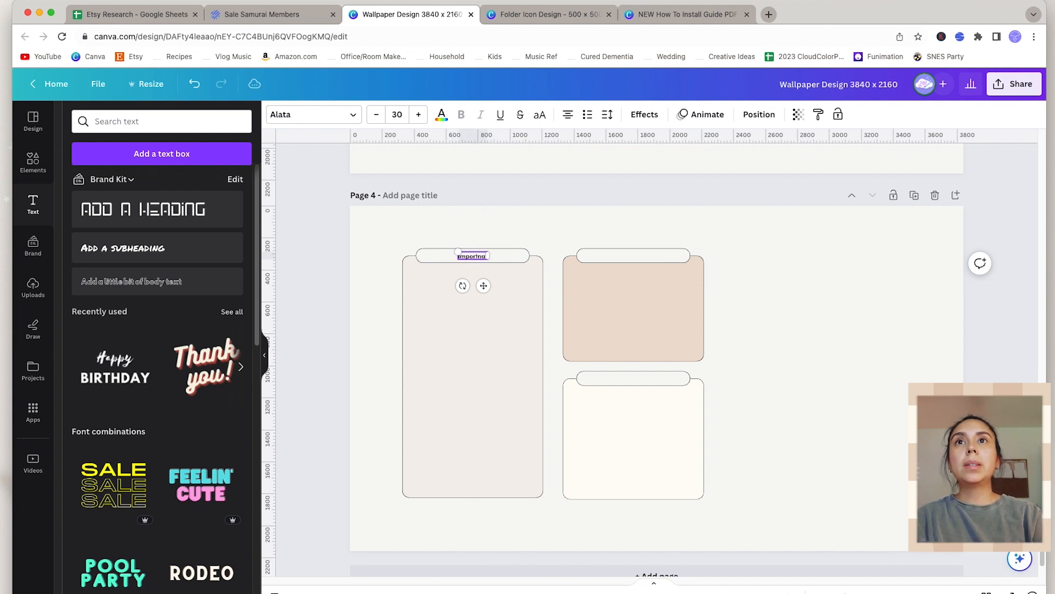
Step: Recolour the Important heading with a custom warm grey, #827874
click(441, 114)
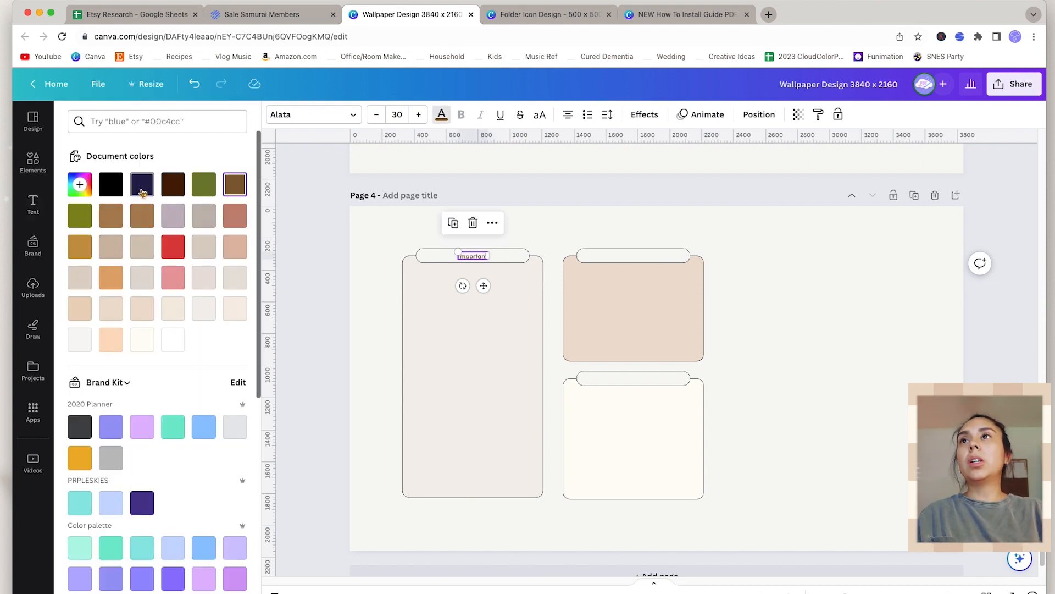
click(80, 184)
click(176, 283)
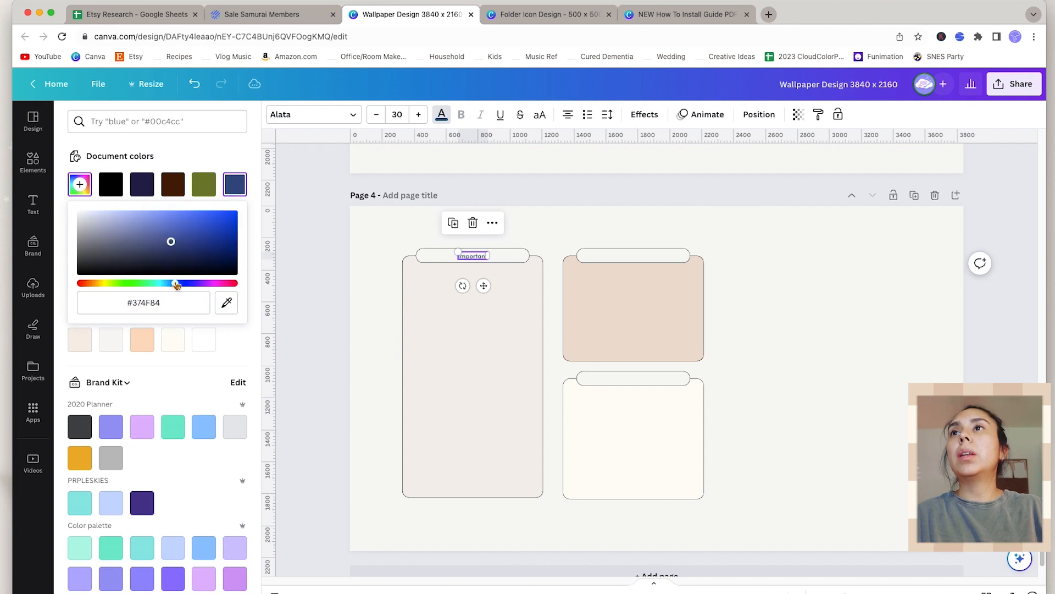
drag(93, 283, 89, 284)
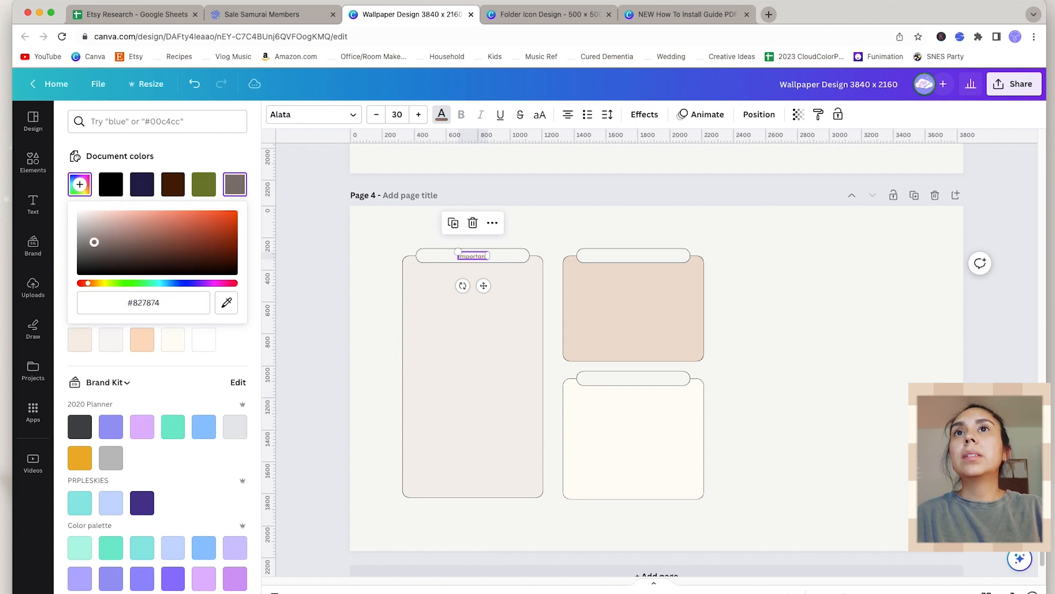
click(775, 335)
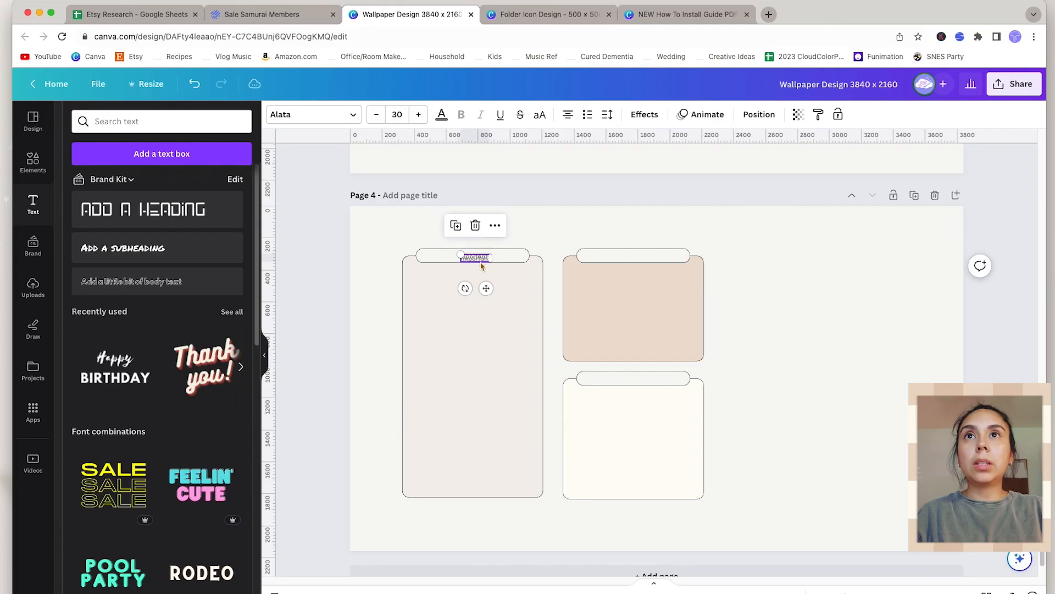
Step: Copy the Important heading onto the two stacked boxes' title bars, reading Work on the upper and School on the lower
drag(440, 220, 754, 222)
drag(634, 257, 633, 260)
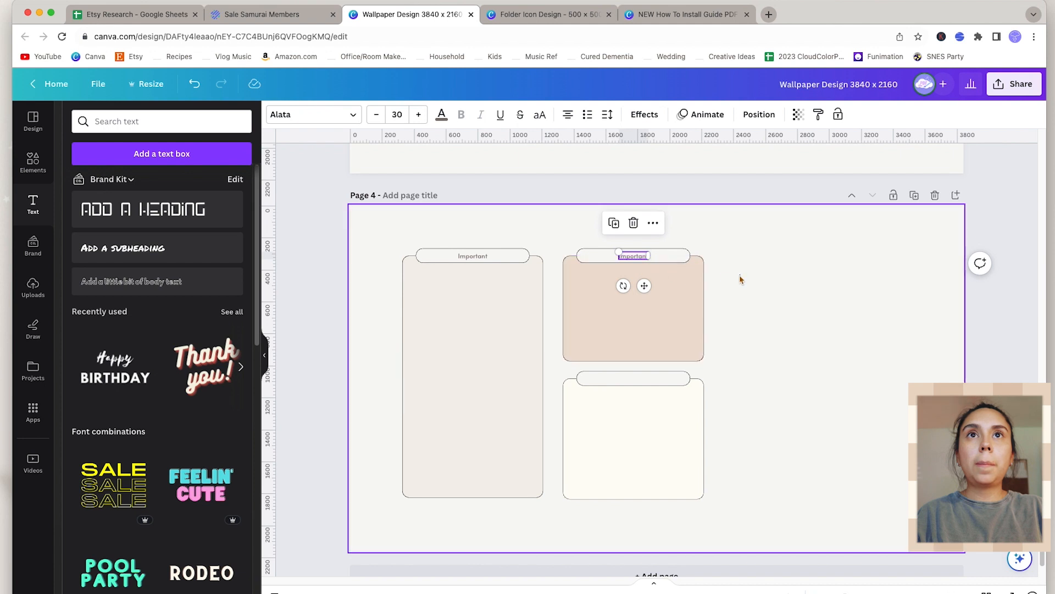
drag(633, 256, 635, 379)
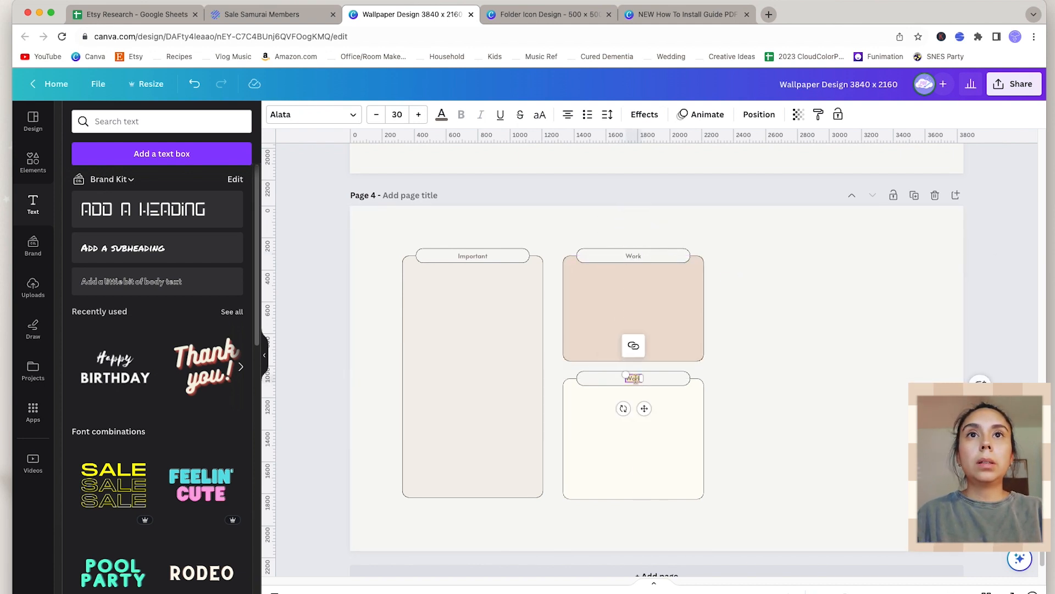
double_click(632, 378)
text(School)
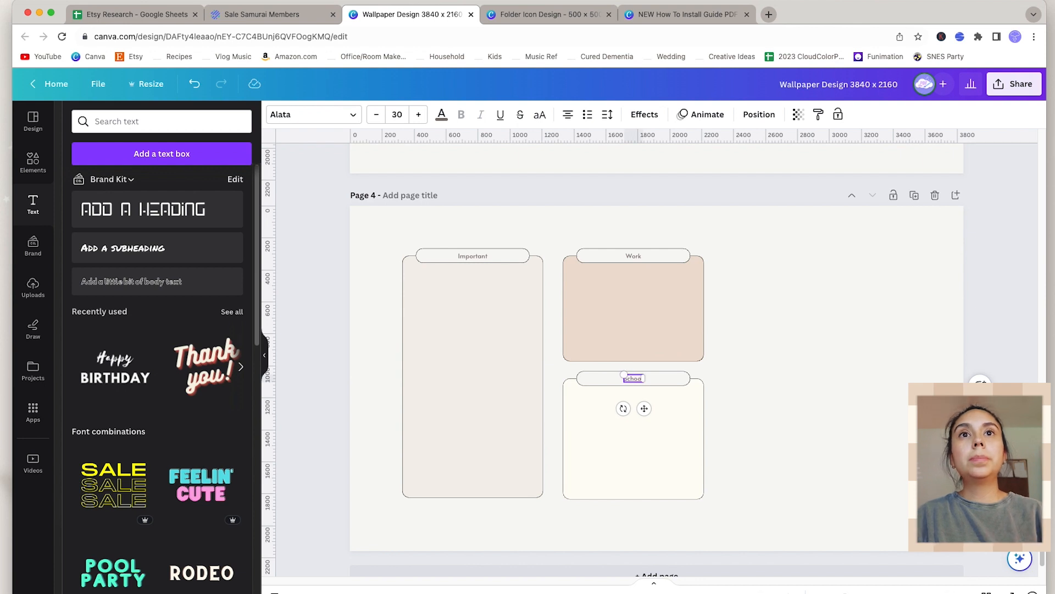
click(834, 403)
Step: Duplicate the Work box to its right, level with the original, and widen the copy toward the page's right edge
click(615, 308)
drag(614, 308, 768, 304)
drag(865, 313, 916, 311)
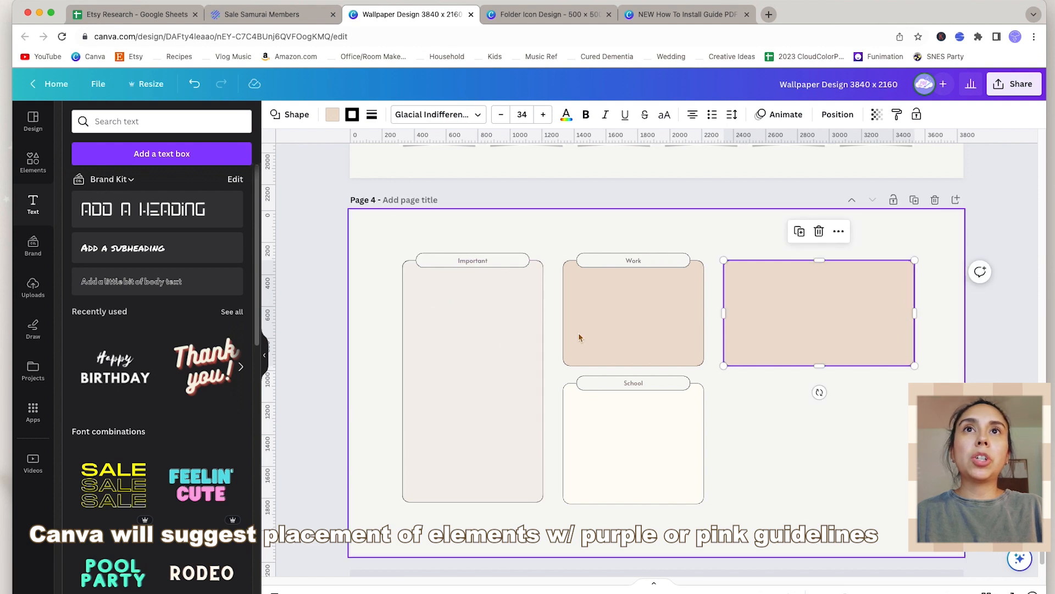
drag(913, 311, 929, 314)
Step: Select all the boxes and titles and shift them together slightly left and down to centre the layout on the page
drag(727, 238, 454, 506)
drag(658, 451, 647, 451)
click(769, 226)
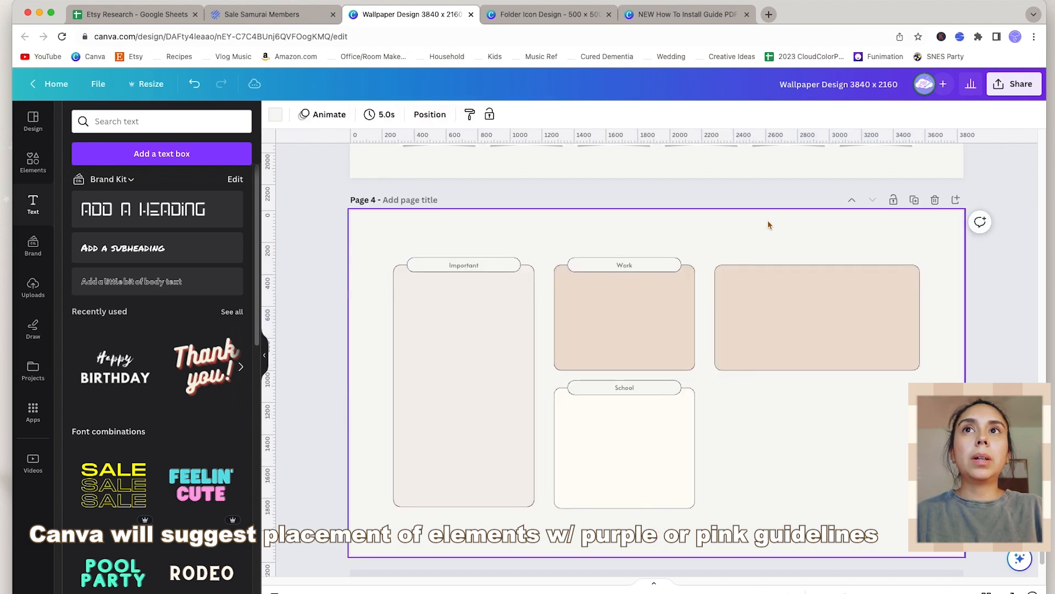
Step: Fill the wide box to the right of Work with a light greyish taupe from the document colours
click(739, 332)
click(338, 119)
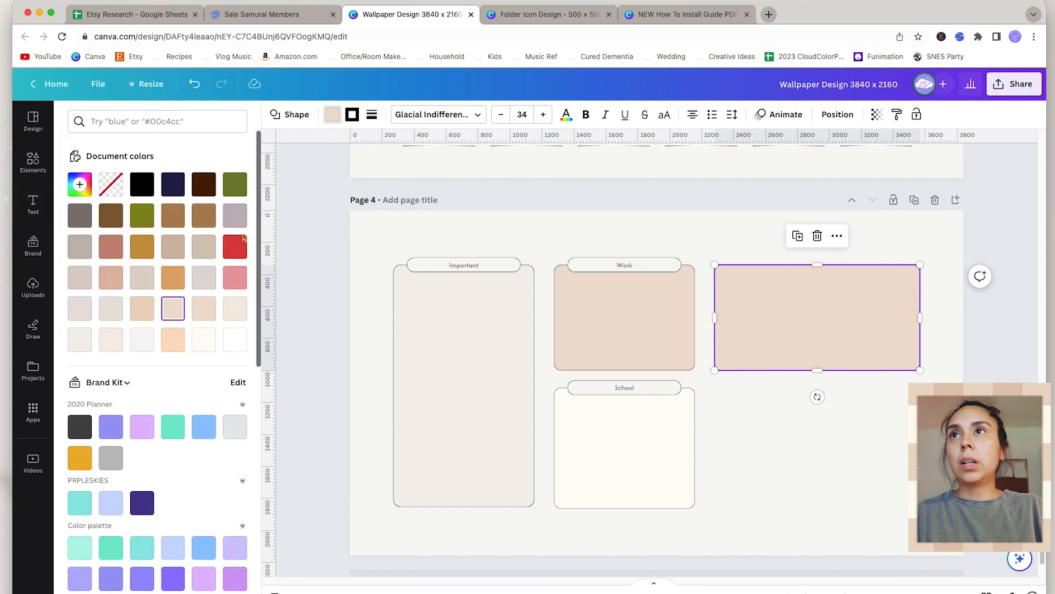
click(203, 277)
Step: Group the Work title bar with its label, and place a copy reading Apps centred on the wide box's top edge
click(649, 263)
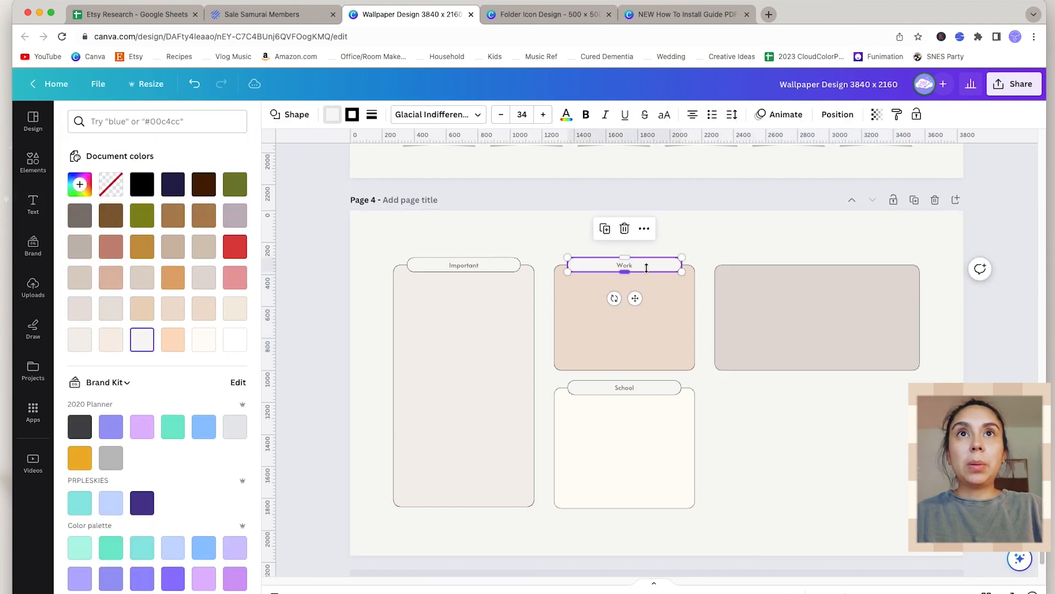
double_click(625, 266)
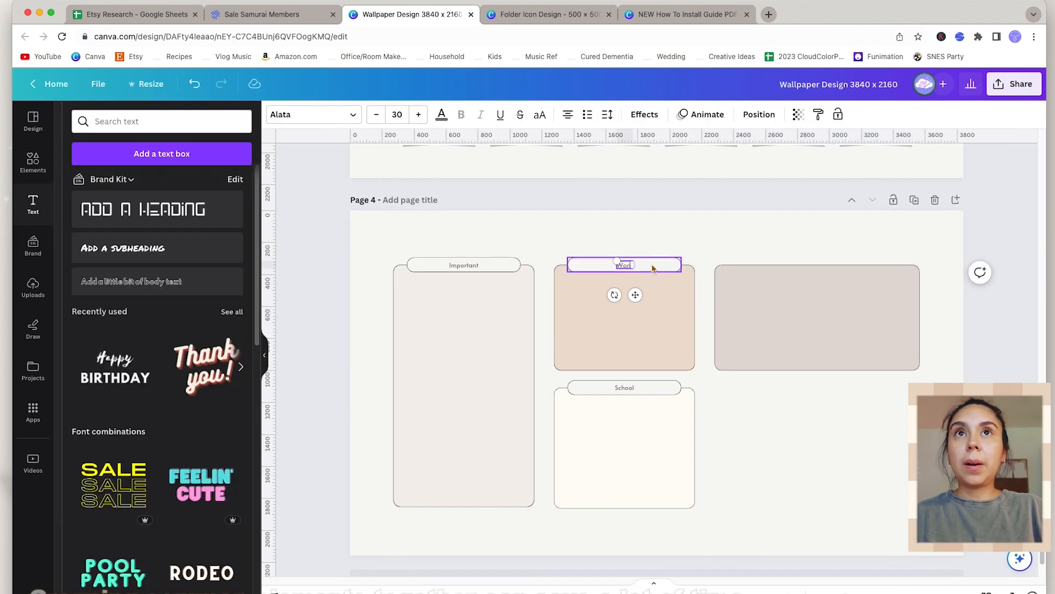
key(Escape)
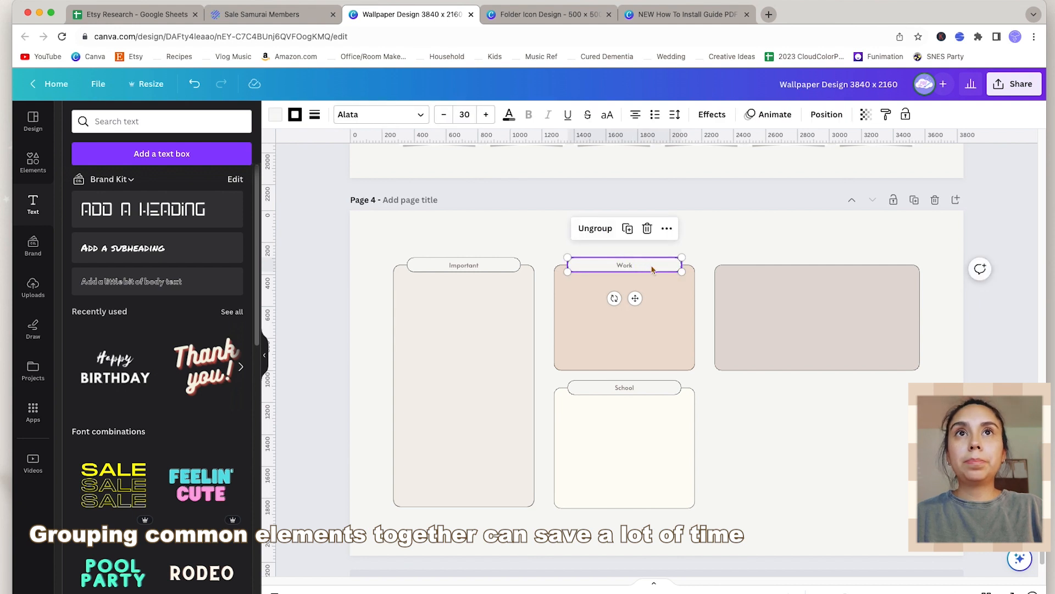
drag(661, 271, 846, 265)
click(831, 398)
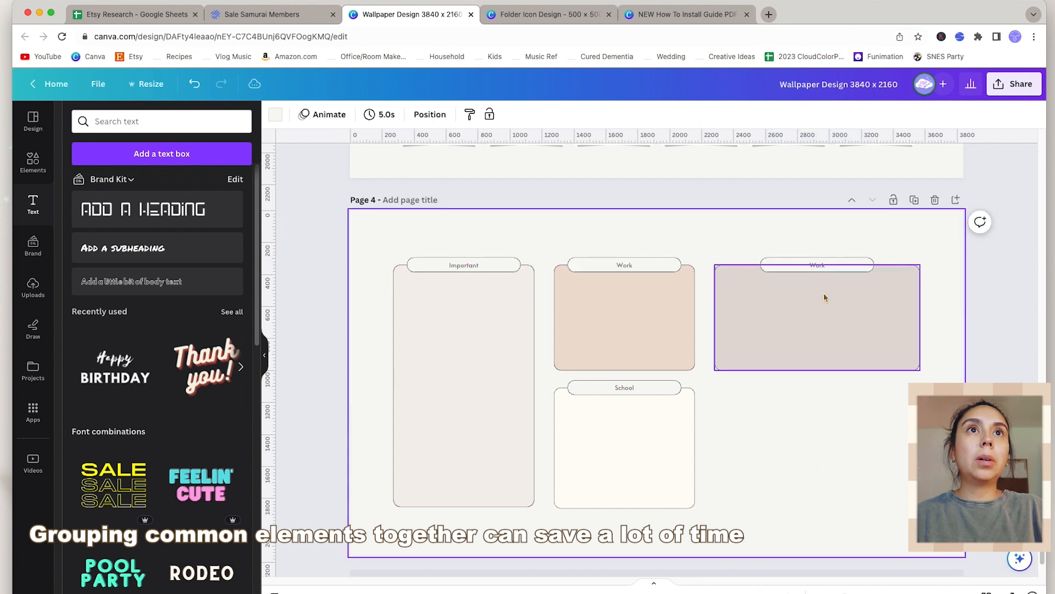
double_click(818, 266)
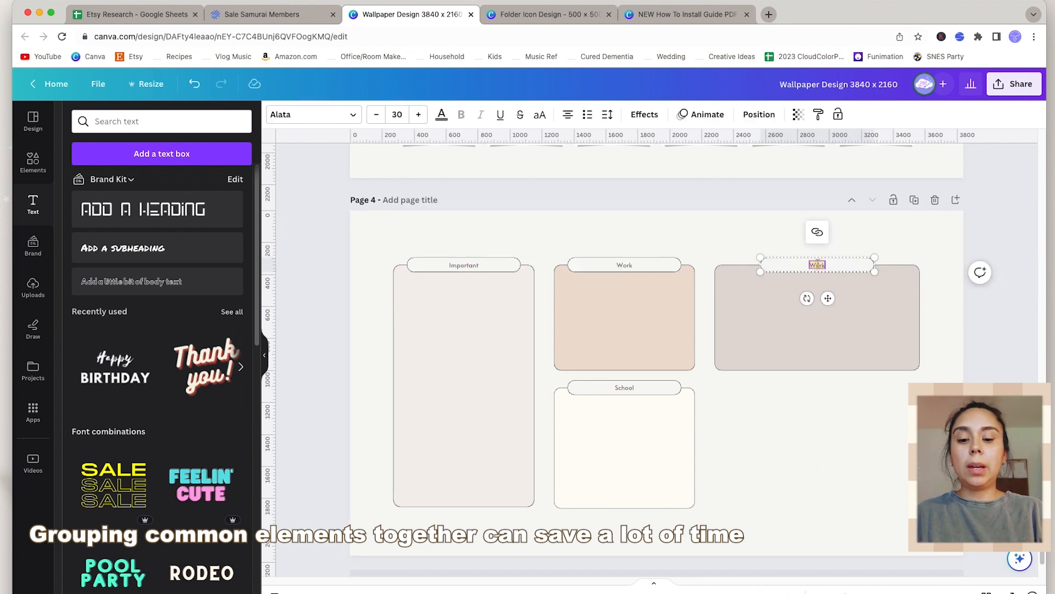
click(878, 434)
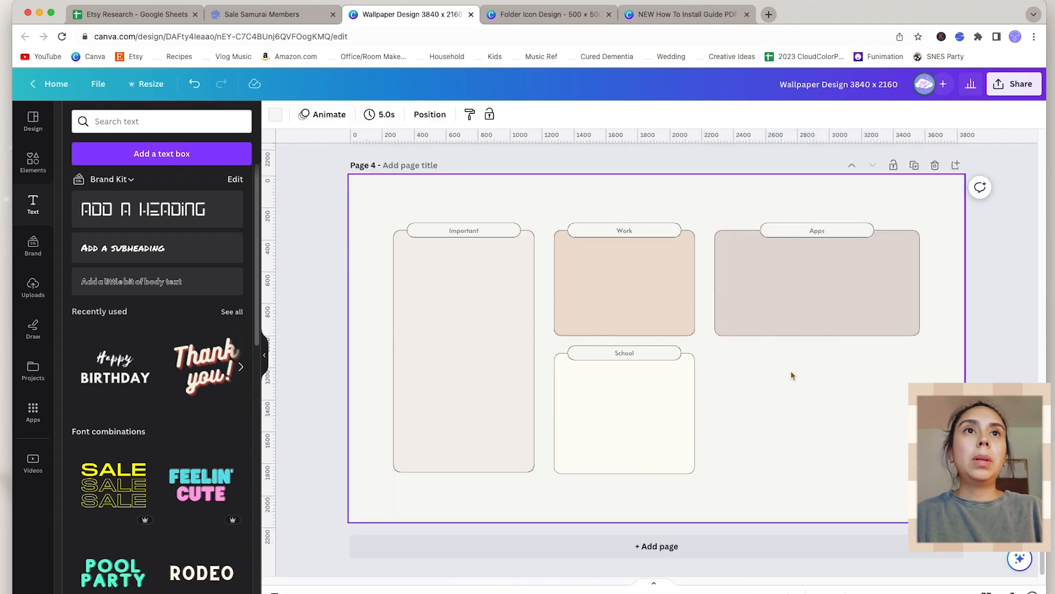
Step: Search the design elements for minimalist and show only the graphics
scroll(848, 466, up, 5)
scroll(848, 466, down, 5)
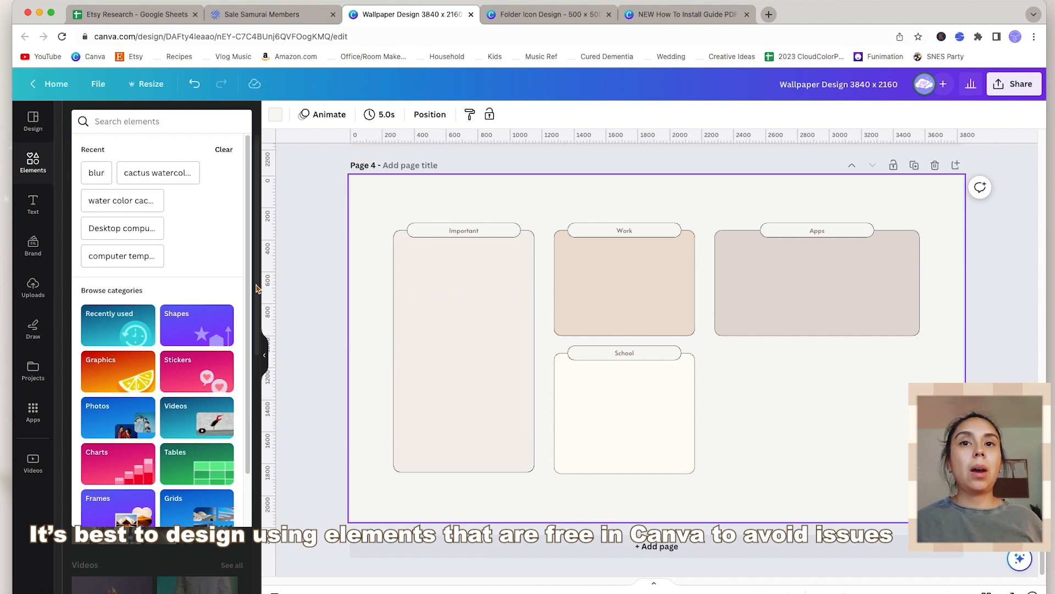
text(minimalist)
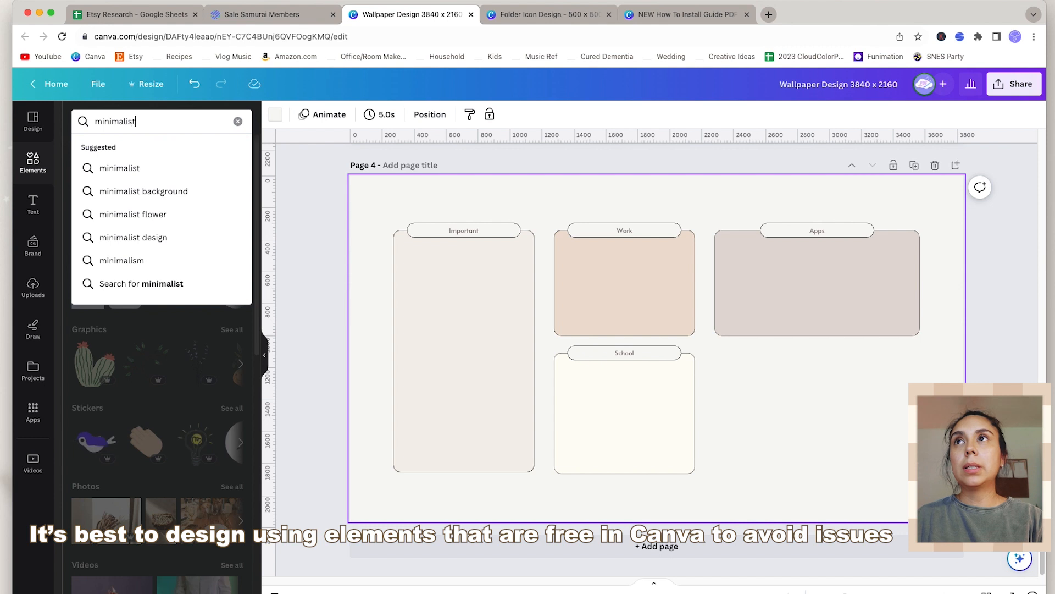
key(Return)
click(125, 153)
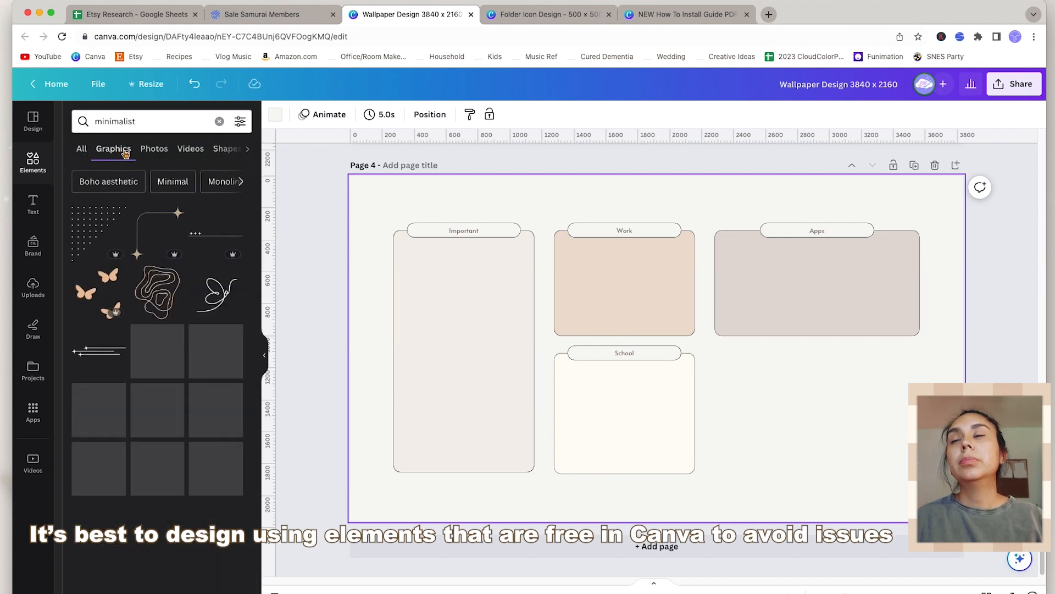
Step: Add the concentric line arch graphic below the Apps box, beside School, and colour it light peach
click(102, 544)
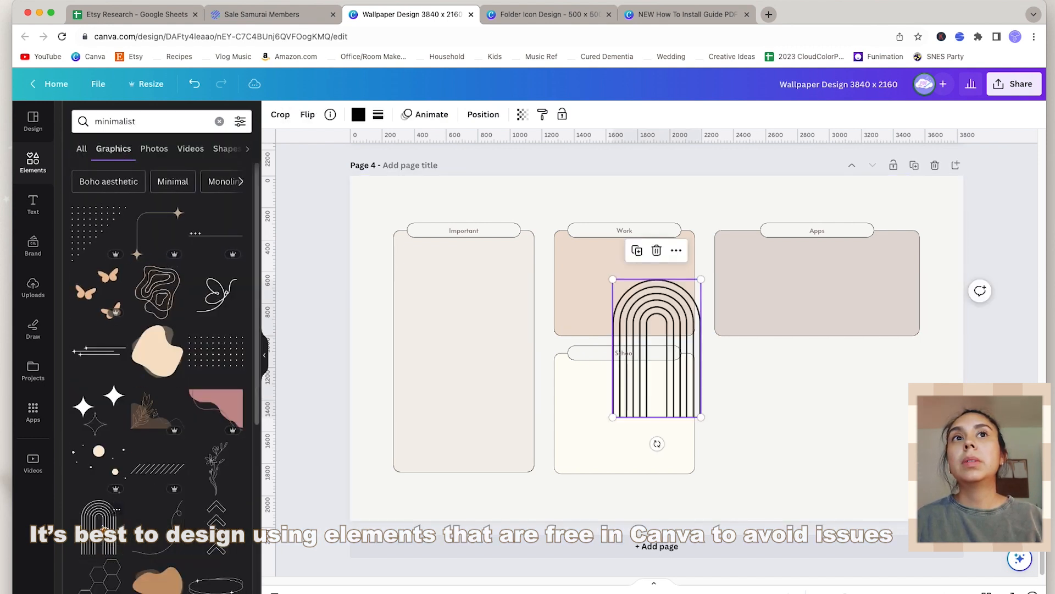
drag(679, 347, 782, 411)
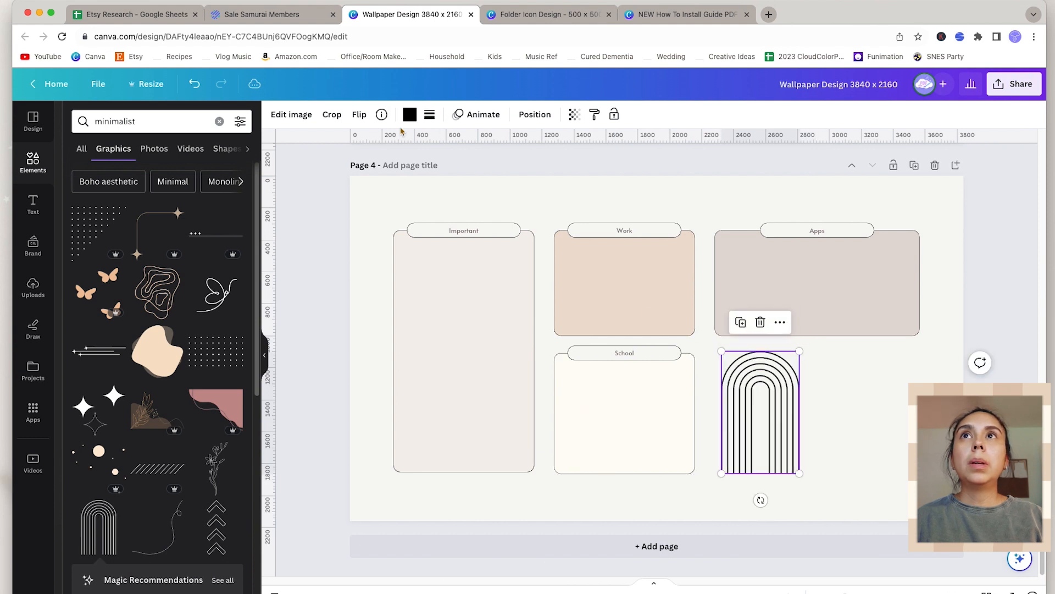
click(415, 114)
click(149, 250)
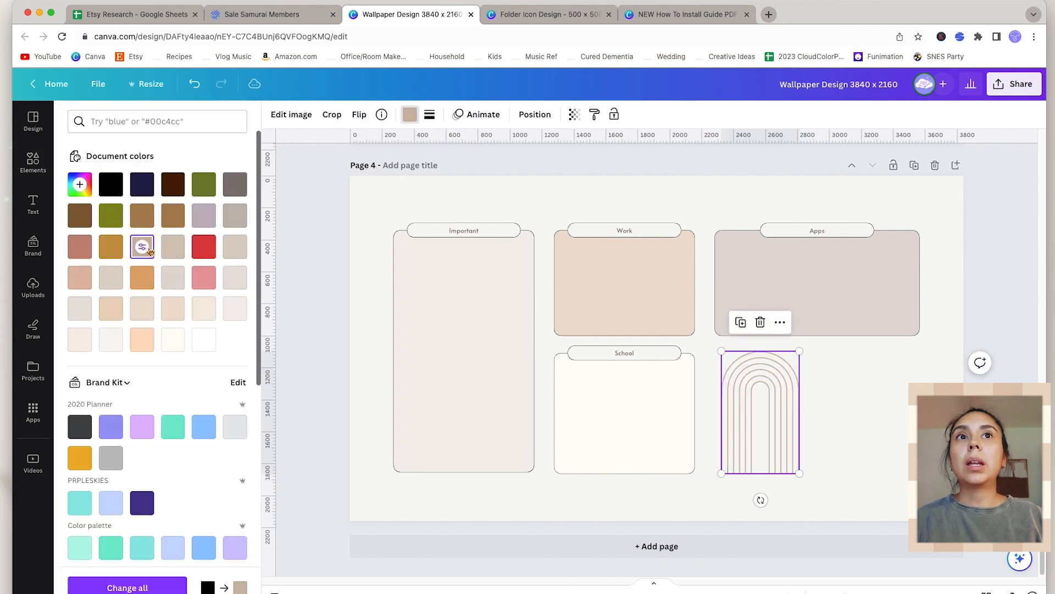
click(142, 339)
click(794, 432)
Step: Duplicate the arch, shrink the copy to overlap the original's lower right side, and colour it brown
click(768, 421)
key(super+d)
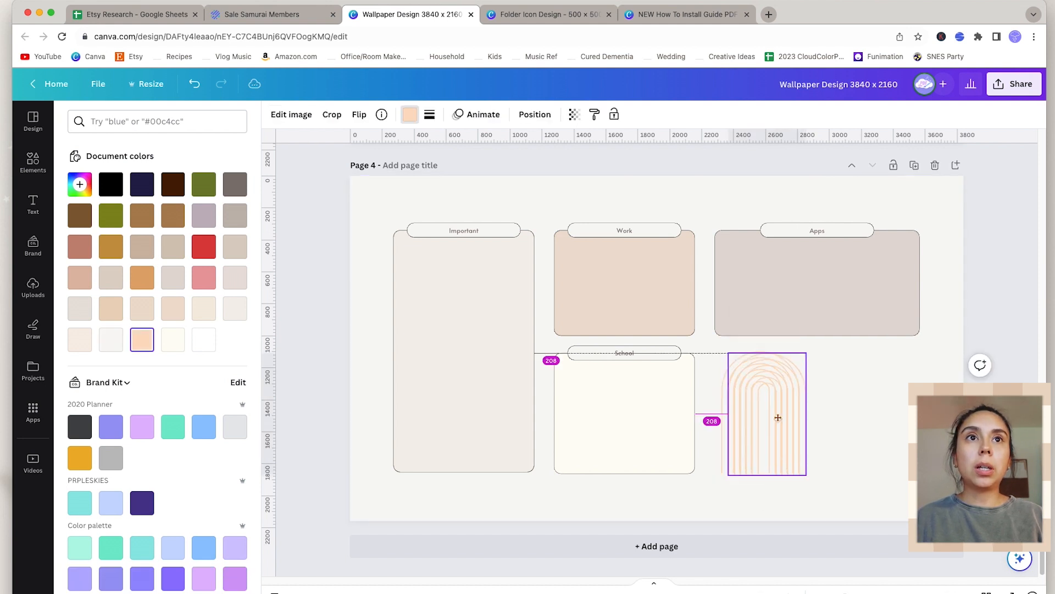
drag(774, 421, 804, 420)
drag(832, 352, 784, 440)
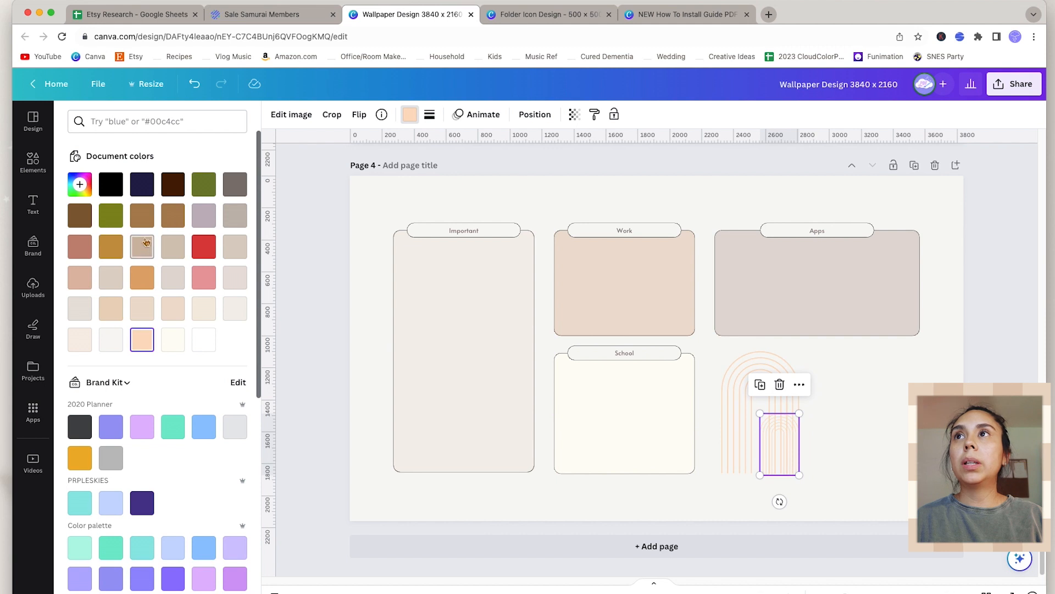
click(94, 218)
click(845, 463)
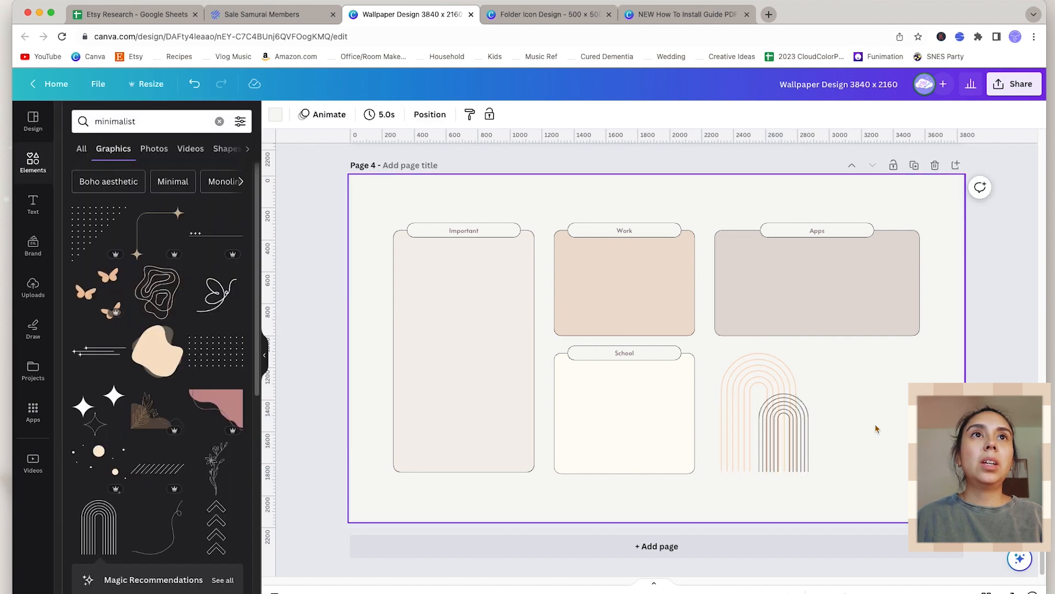
Step: Add the dot grid graphic to the right of the arches, turned to portrait, scaled to their height and tinted very pale
click(216, 352)
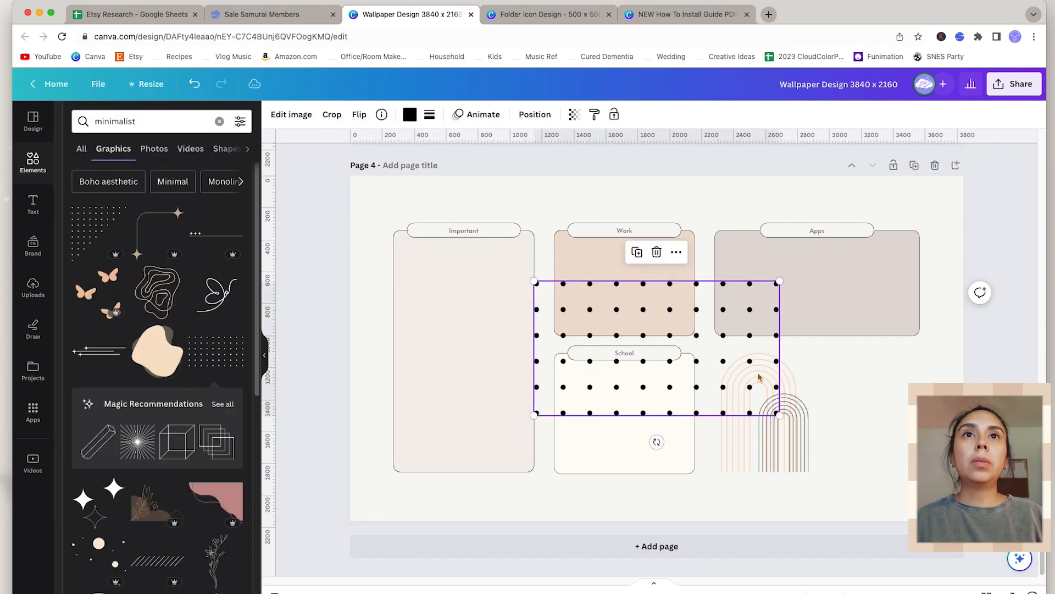
drag(730, 365, 910, 432)
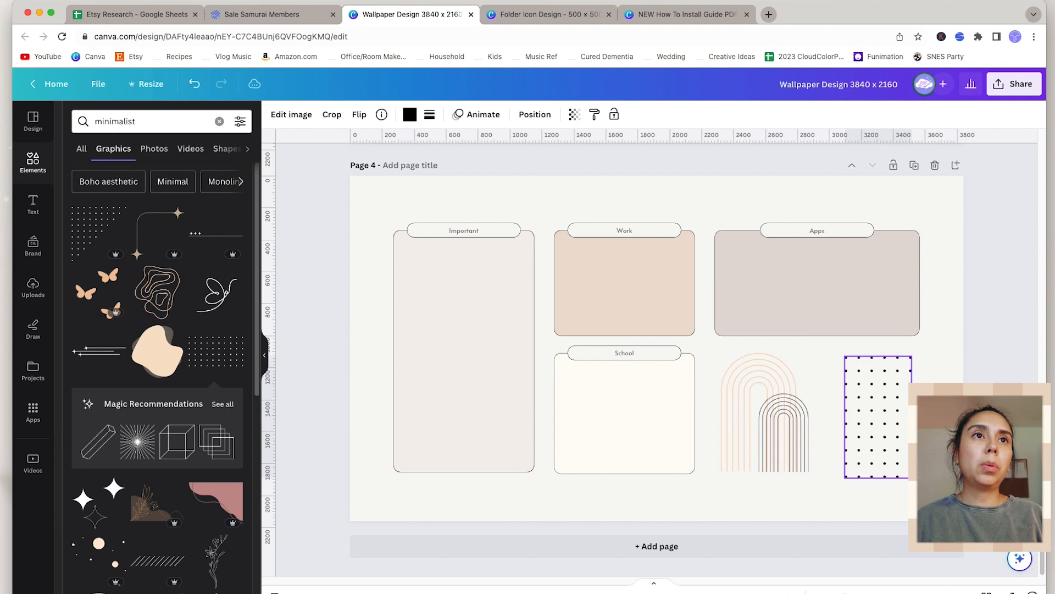
drag(912, 357, 912, 351)
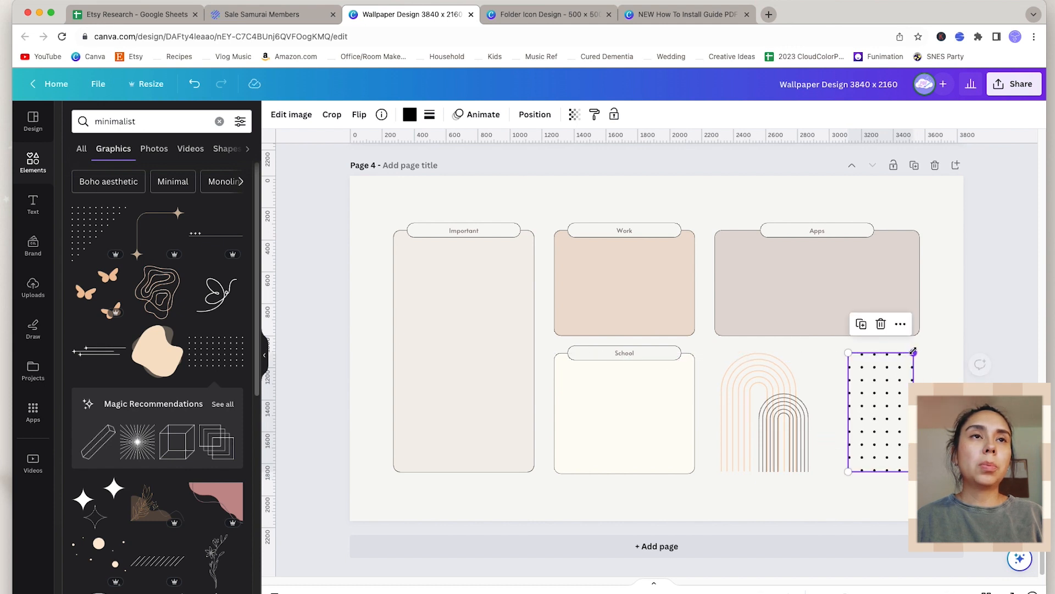
click(835, 452)
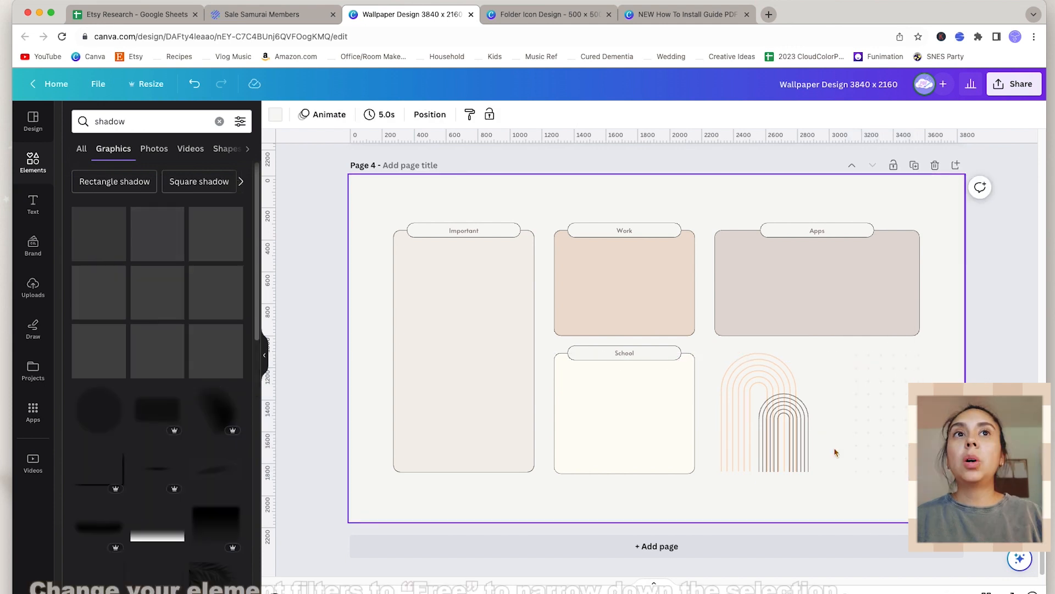
Step: Search the graphics for minimalist and filter the results to Free only
click(767, 423)
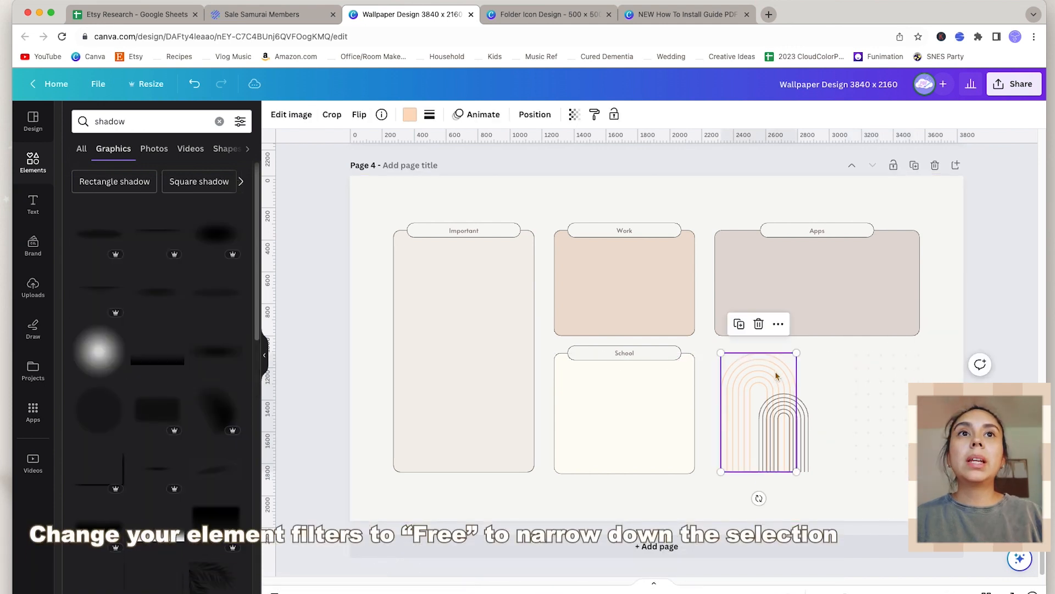
click(130, 120)
double_click(110, 121)
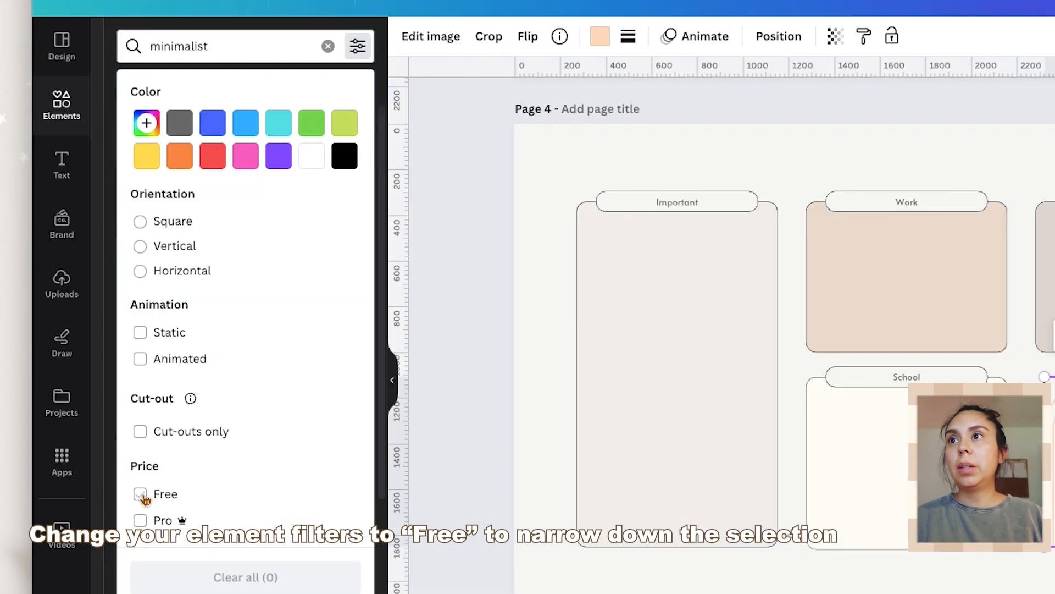
click(141, 494)
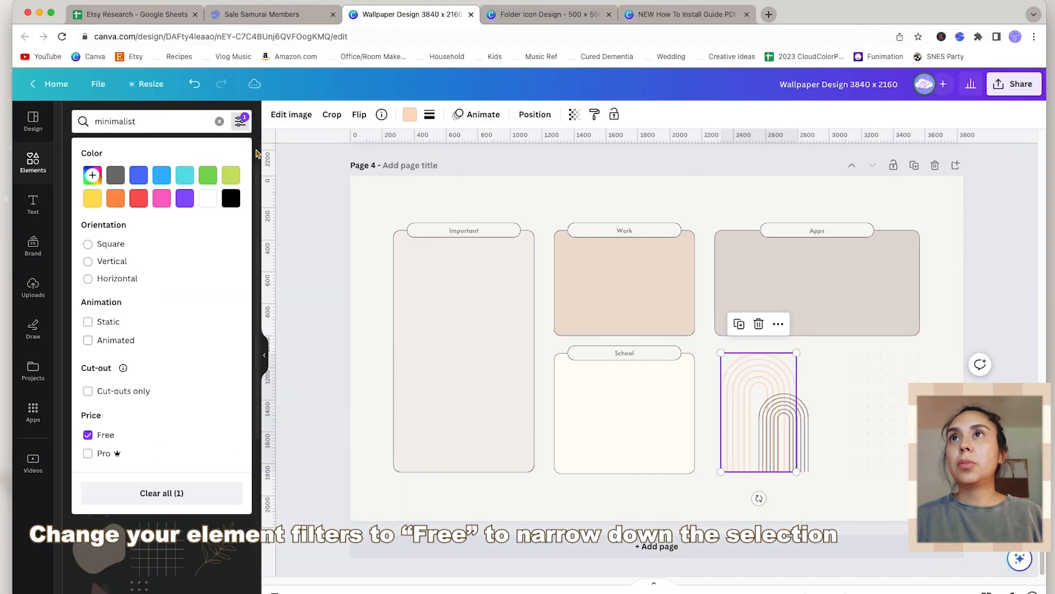
click(256, 153)
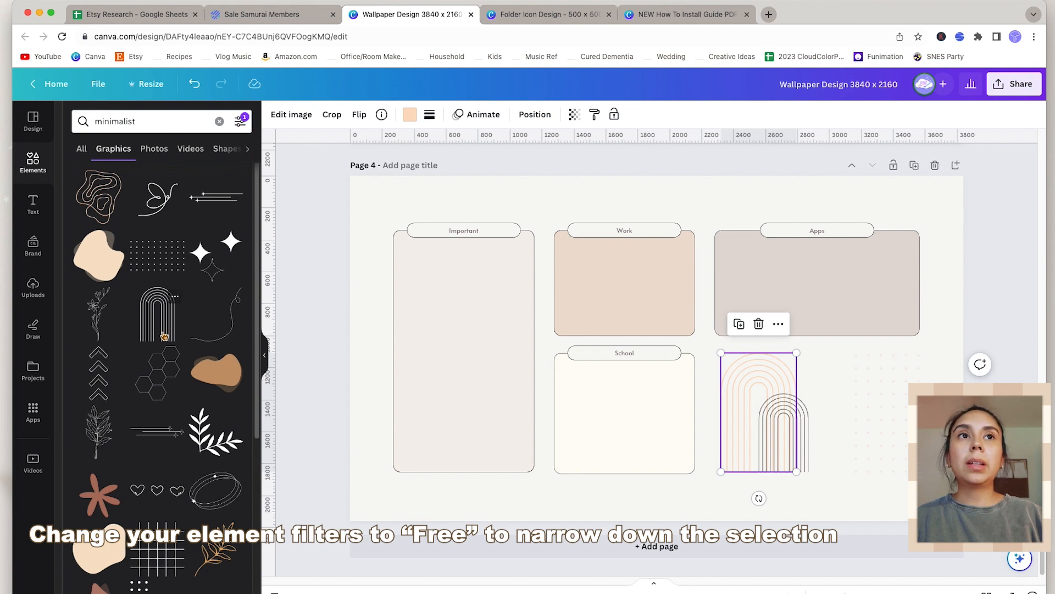
Step: Add the leafy branch line drawing between the arches and the dot grid at matching height, and colour it light taupe grey
drag(98, 431, 869, 416)
drag(835, 344, 836, 351)
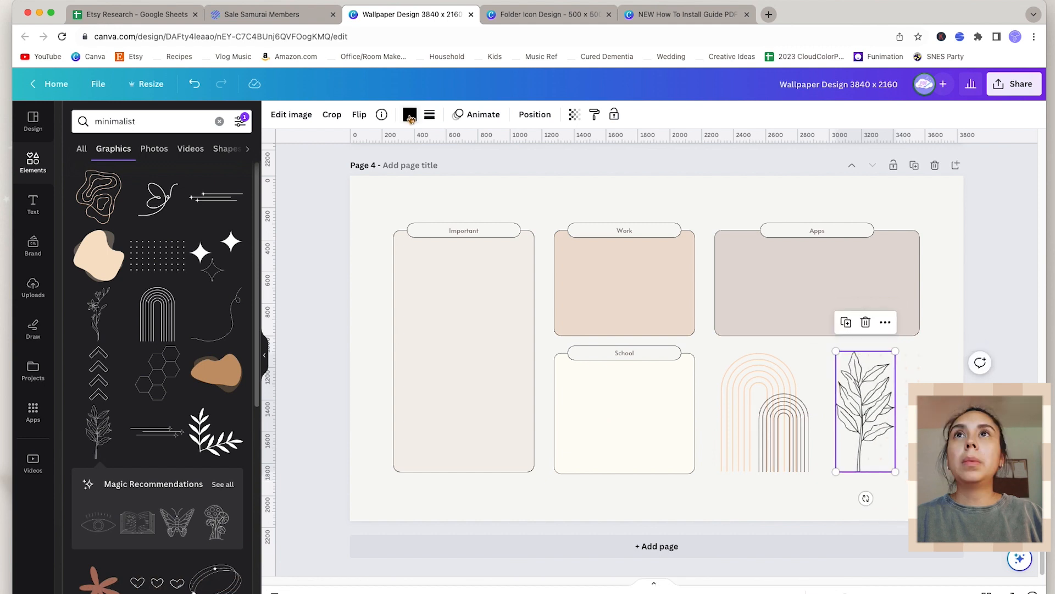
click(410, 114)
click(236, 217)
Step: Recolour the arches so the larger one is light taupe grey and the smaller one is peach
click(784, 433)
click(236, 221)
click(667, 499)
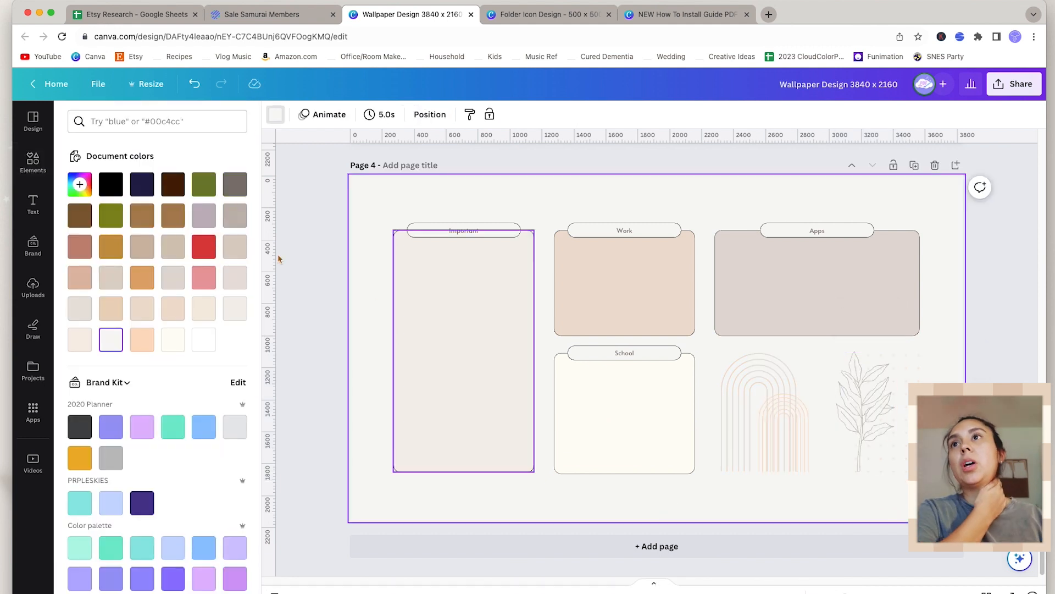
Step: Search the design elements for shadow, filter to Free, and show all matching graphics
click(33, 160)
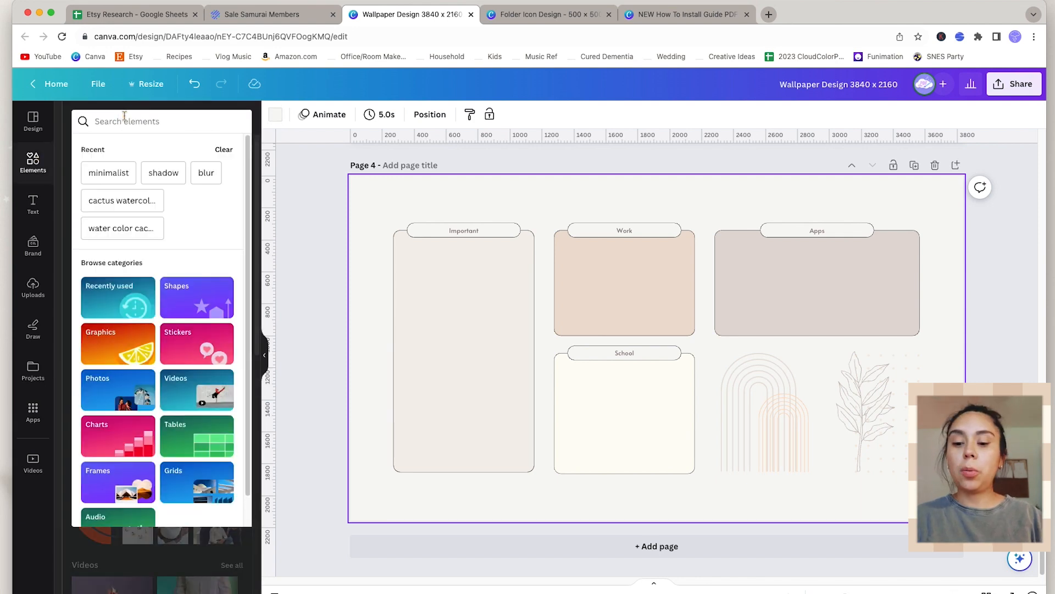
click(90, 121)
text(shadow)
key(Return)
click(240, 122)
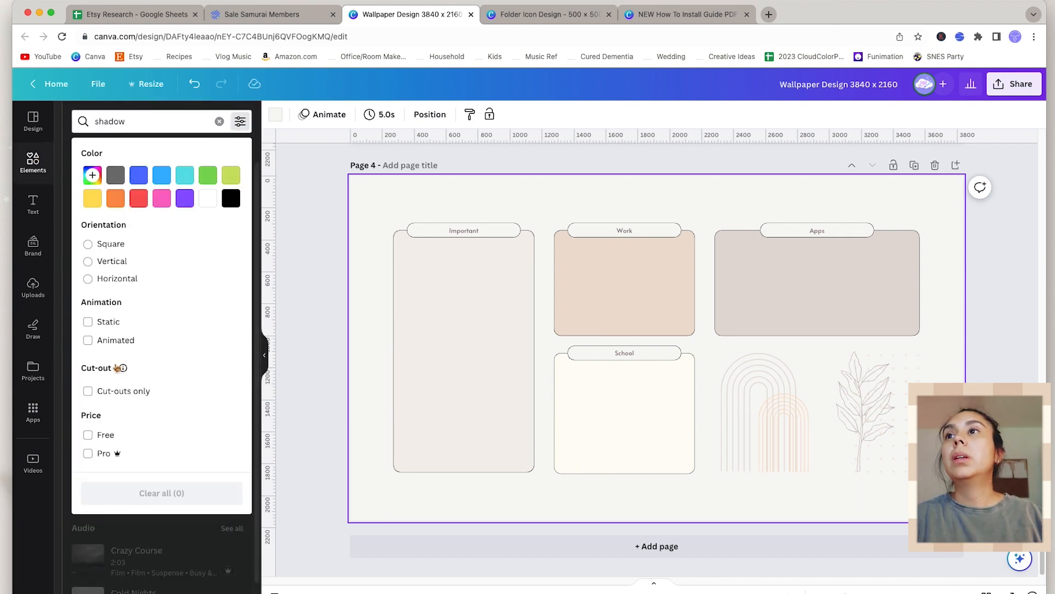
click(98, 437)
click(260, 220)
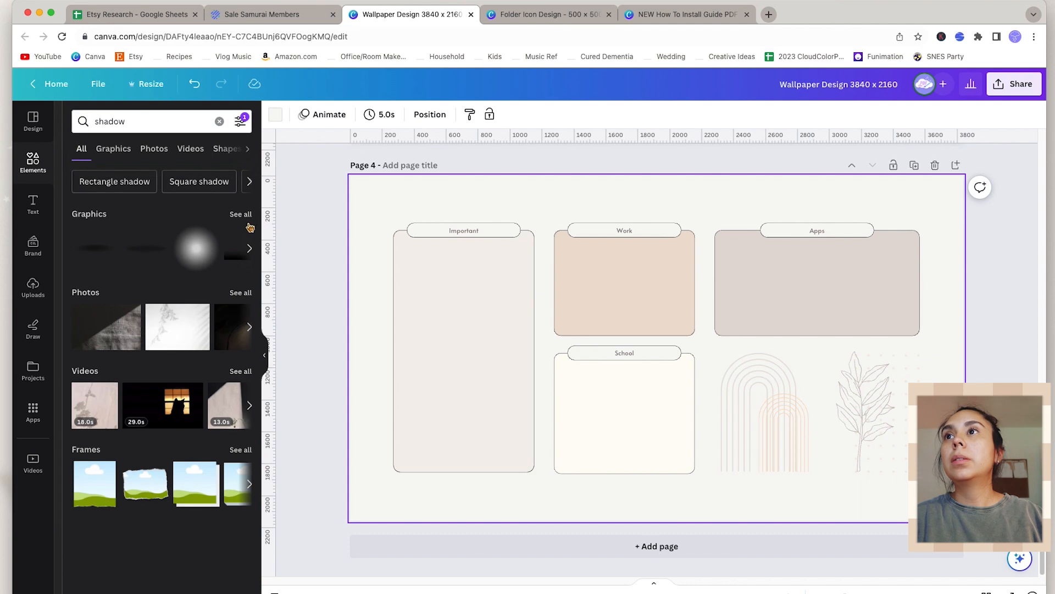
click(242, 215)
Step: Try a flowering branch shadow on page 4, enlarged and stretched to cover the whole page
click(164, 379)
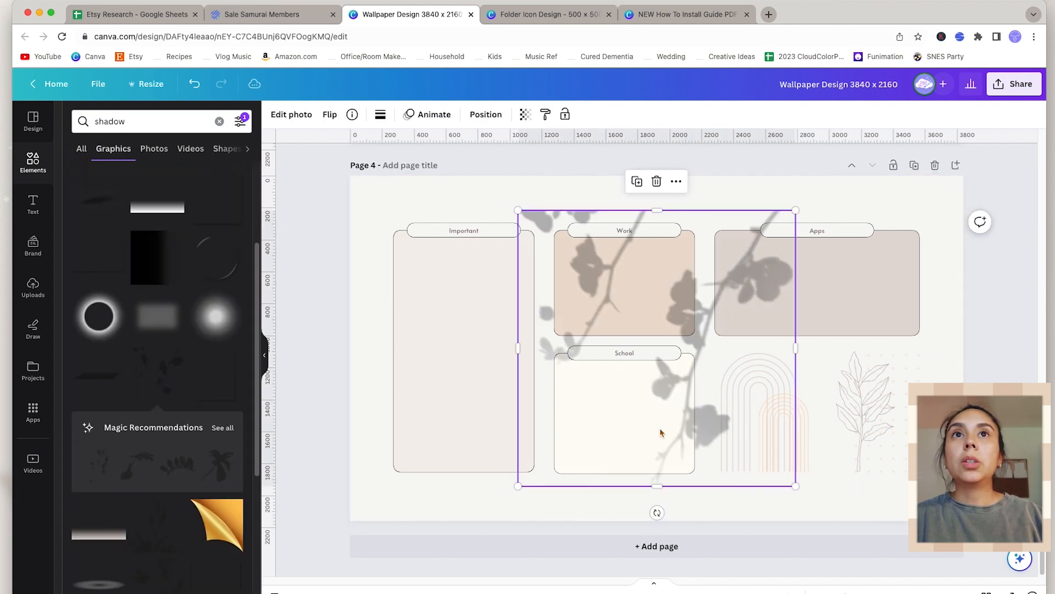
drag(518, 215, 429, 121)
scroll(693, 415, up, 5)
scroll(692, 415, up, 15)
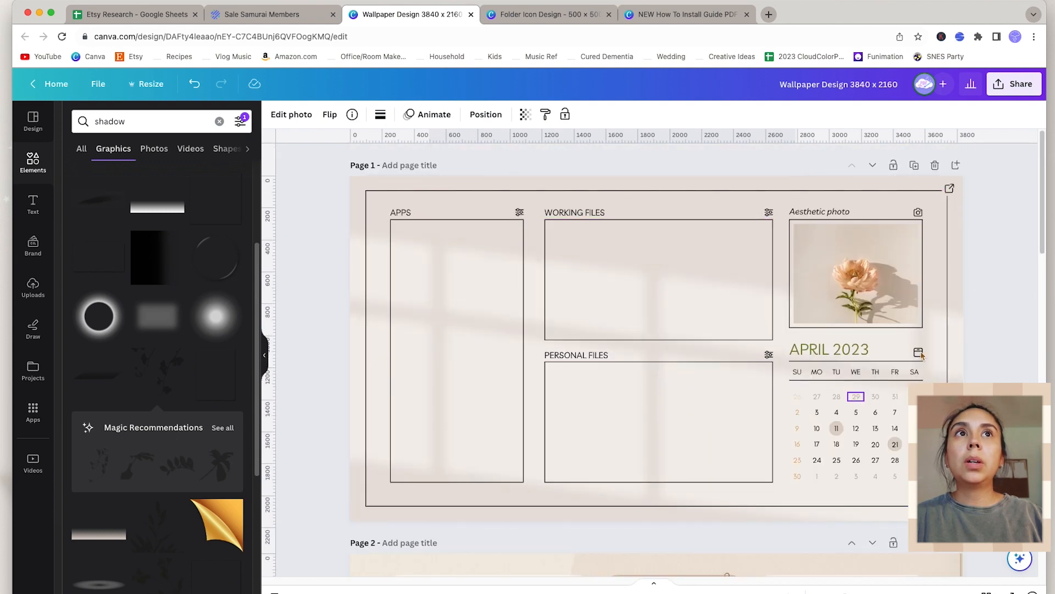
scroll(622, 395, down, 20)
drag(563, 257, 472, 314)
drag(704, 404, 971, 404)
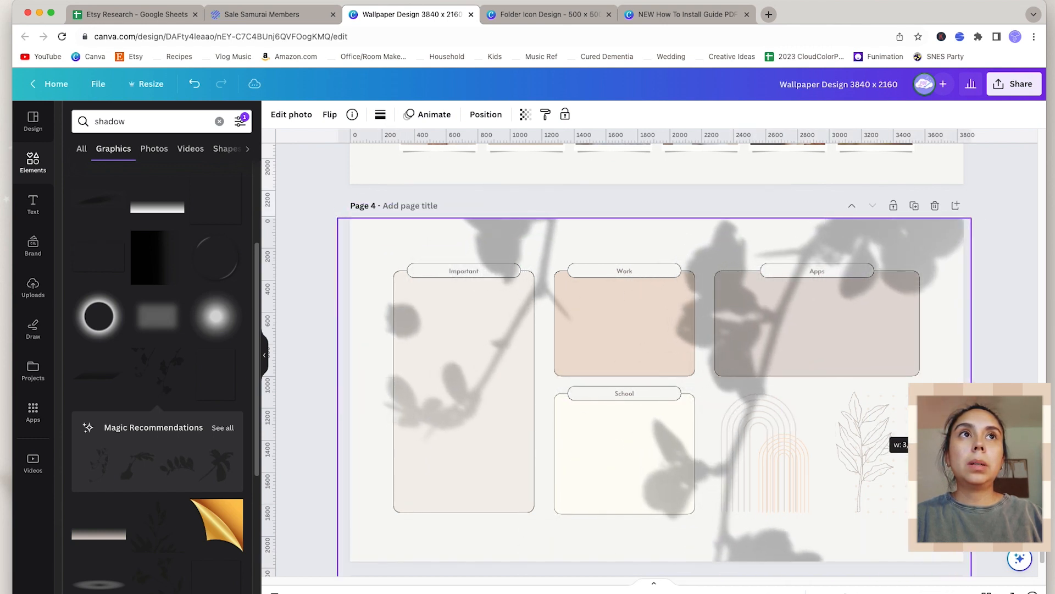
drag(705, 238, 702, 222)
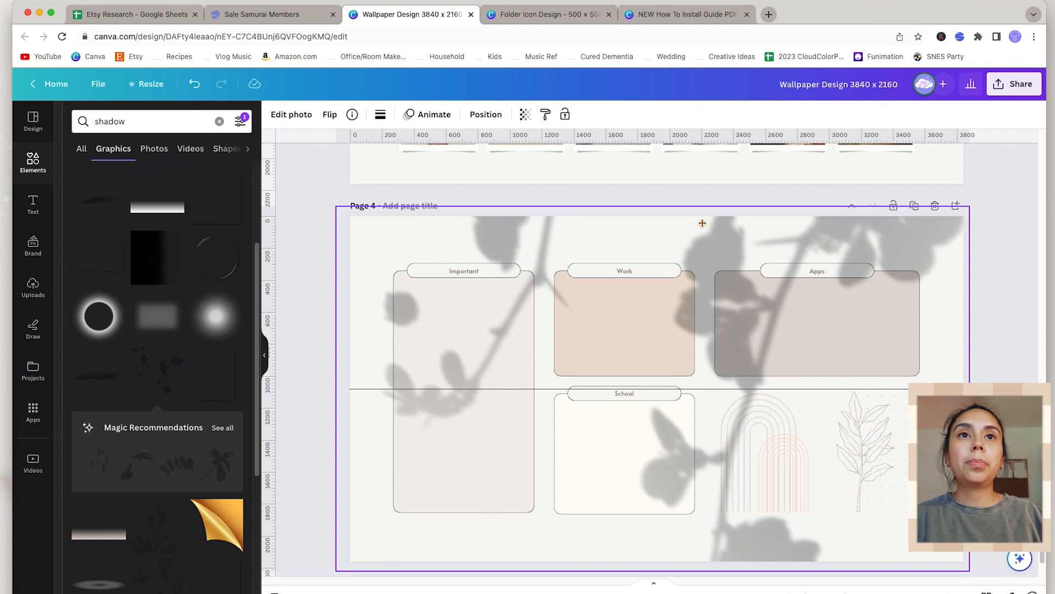
Step: Send the flowering branch shadow behind all the boxes and lower its transparency value to about 41
click(486, 115)
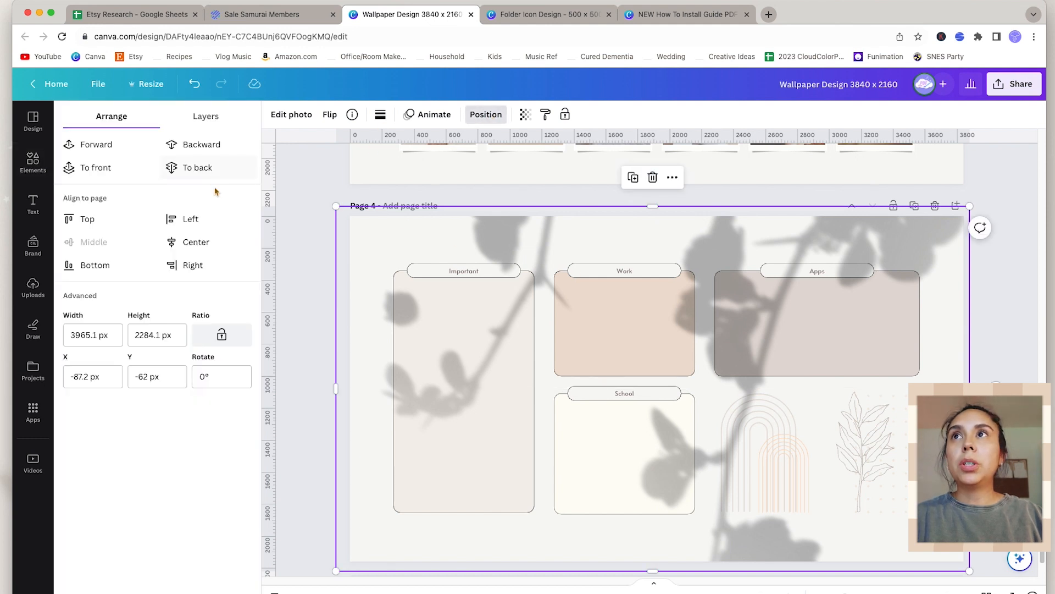
click(212, 172)
click(525, 114)
drag(521, 160, 465, 162)
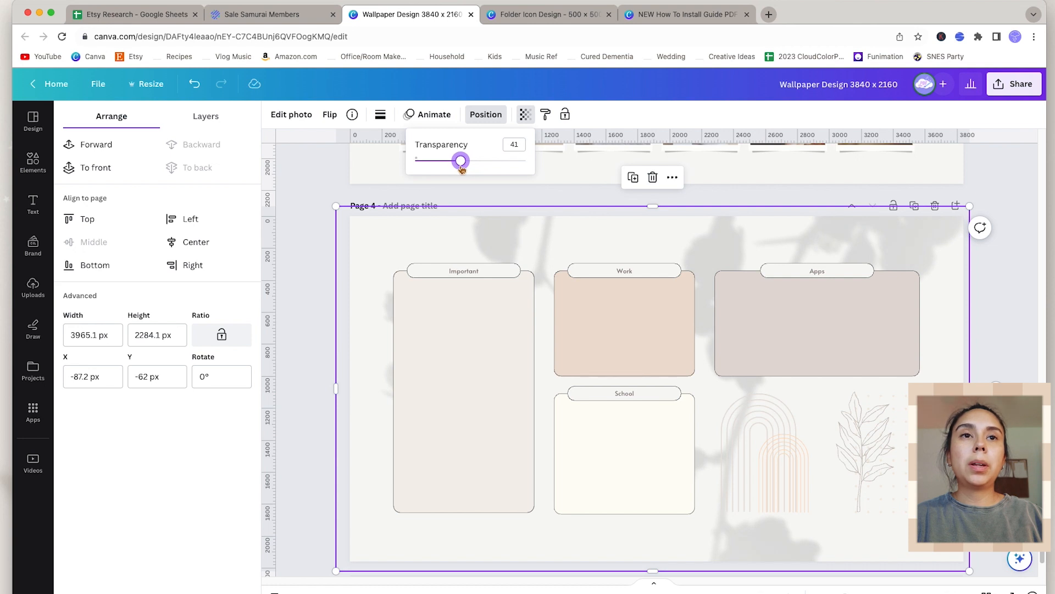
click(687, 240)
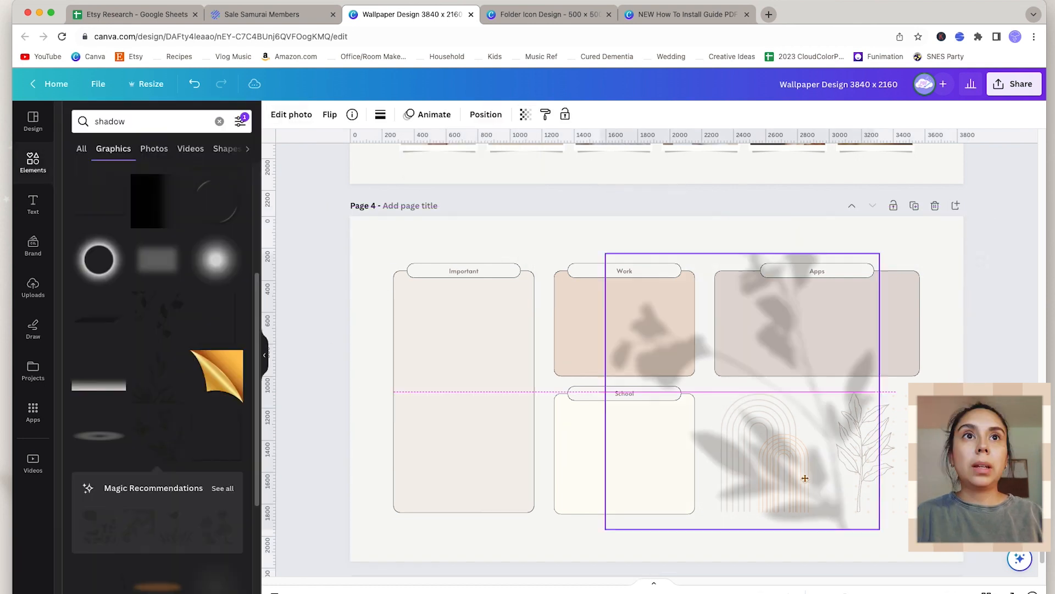
Step: Place the leafy branch shadow over the page's left half, enlarge it to about page height, and flip it horizontally
drag(801, 479, 893, 486)
drag(698, 263, 621, 245)
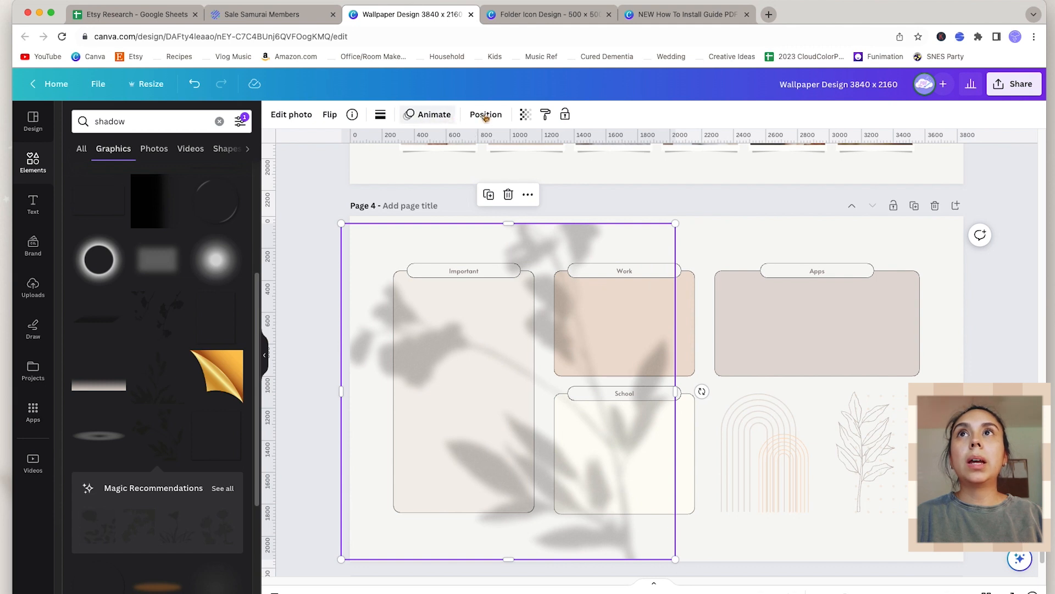
click(327, 124)
click(365, 144)
mouse_move(471, 405)
mouse_down()
mouse_move(485, 389)
mouse_move(482, 398)
mouse_up()
Step: Send the leafy branch shadow behind the boxes and make it more transparent
click(486, 115)
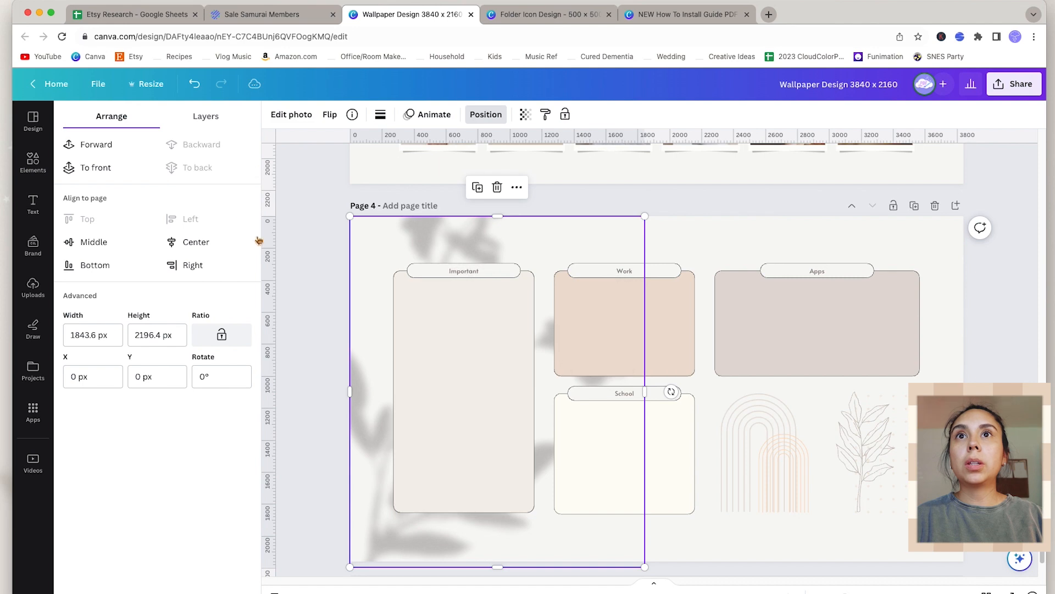
click(525, 114)
drag(524, 162, 481, 165)
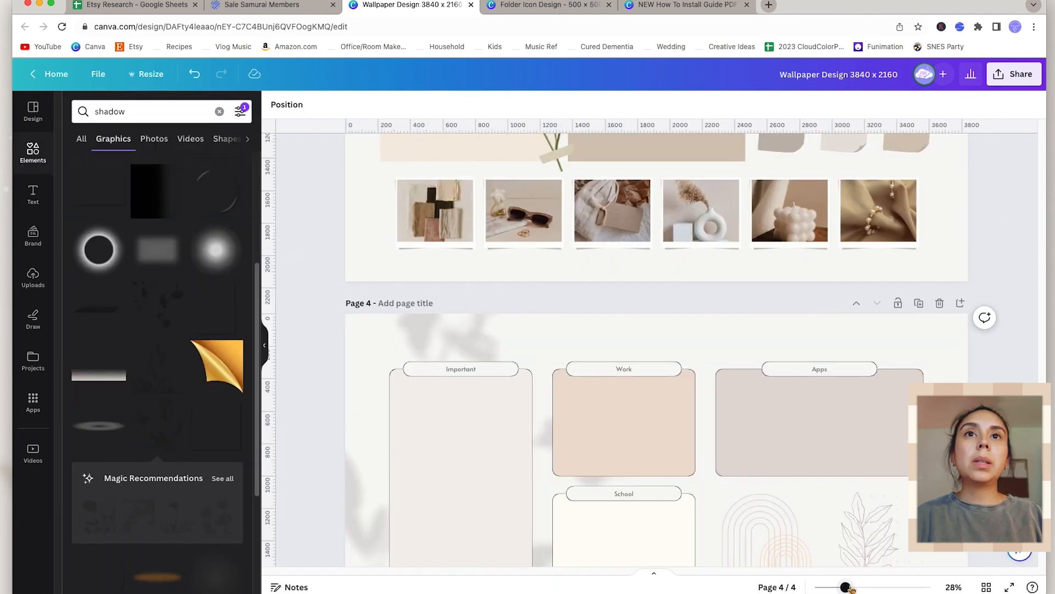
Step: Change the outline of the Important box from black to the dark taupe grey in the document colours
scroll(605, 431, up, 3)
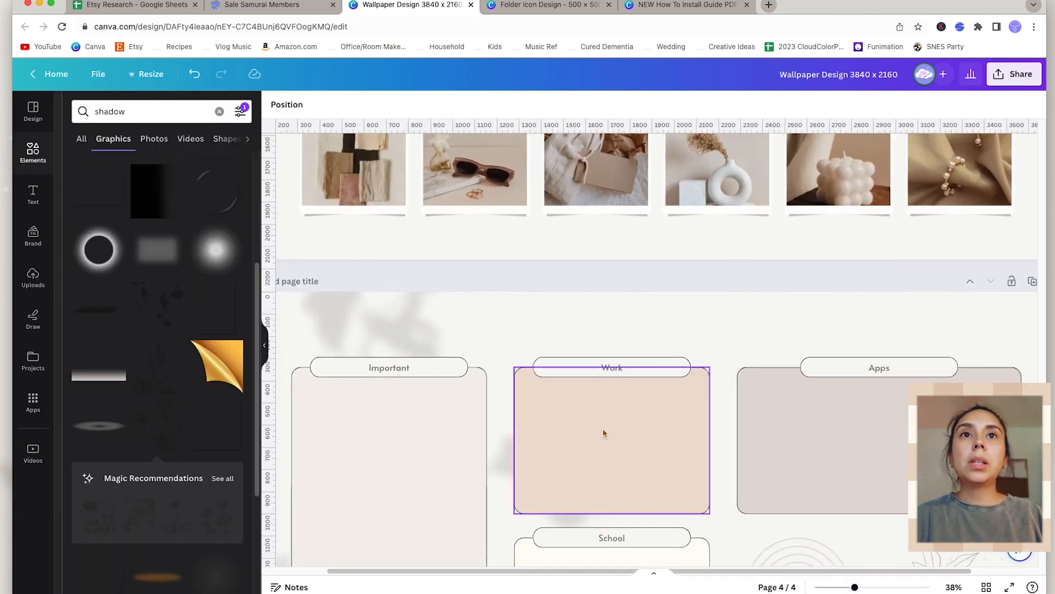
scroll(494, 358, down, 3)
click(424, 329)
click(352, 105)
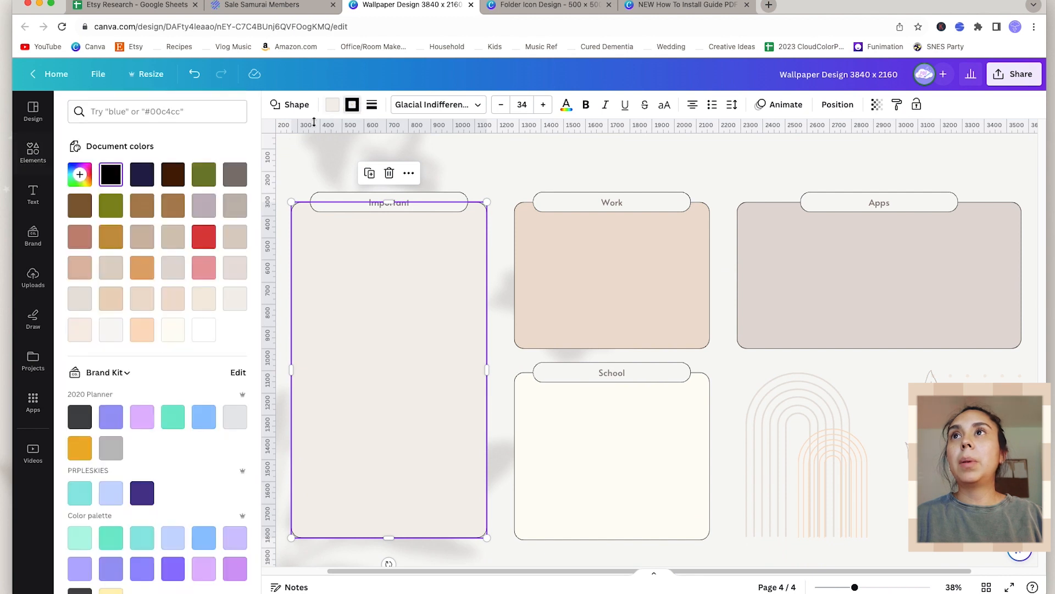
click(234, 175)
Step: Set the Work title bar's outline to the same dark taupe grey and apply the change to all black elements in the design
click(409, 203)
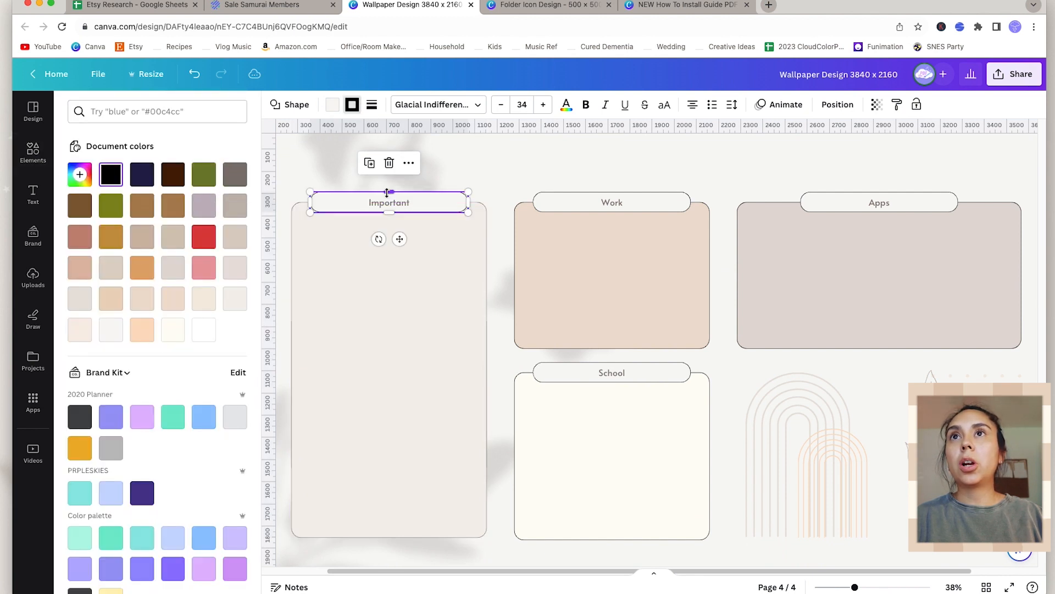
click(578, 203)
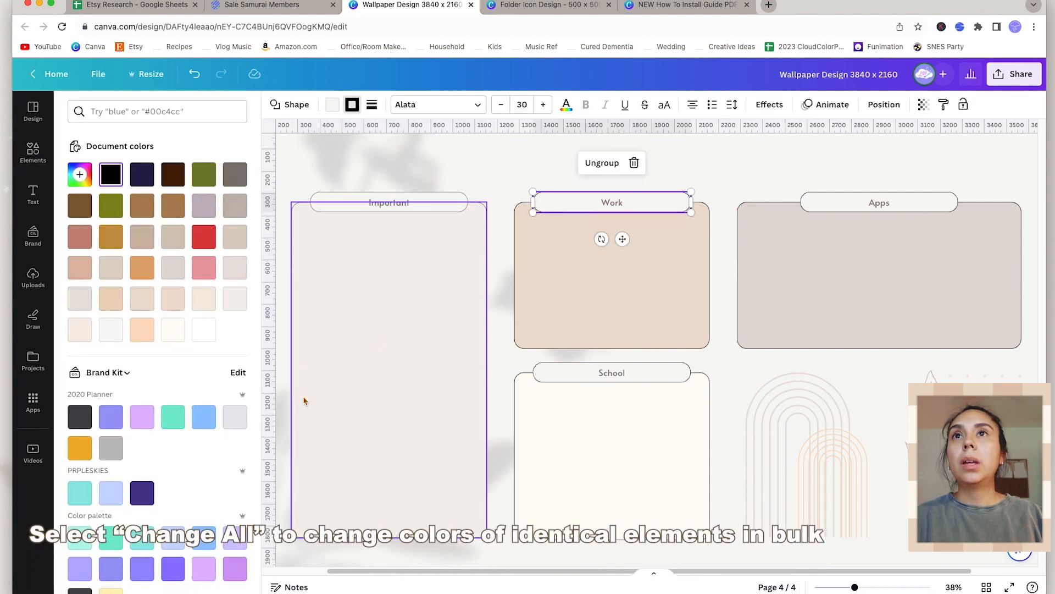
click(245, 174)
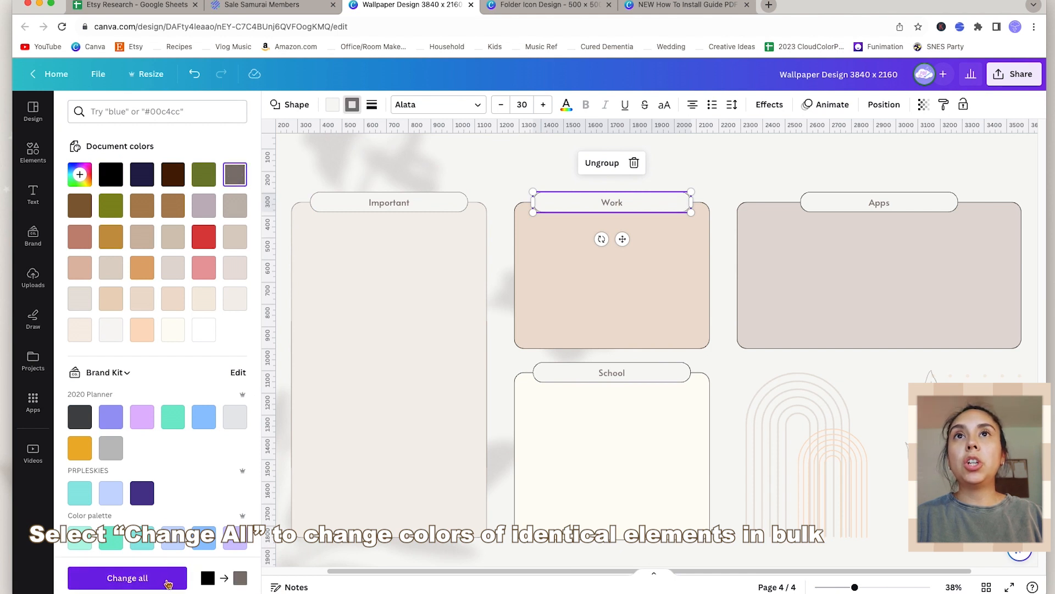
click(166, 581)
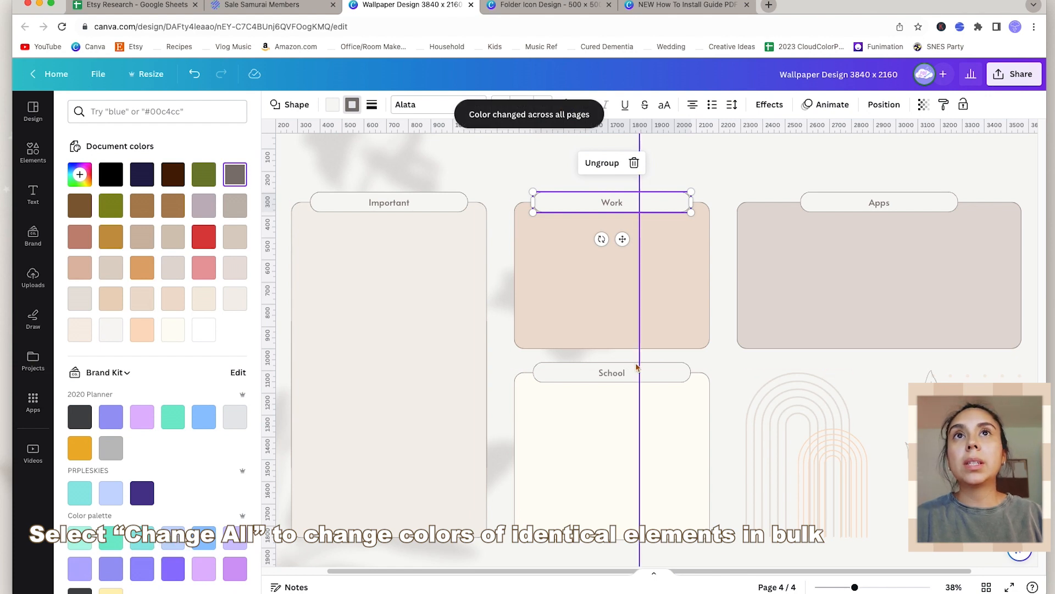
Step: Duplicate page 4, the wallpaper with the single leafy branch shadow
scroll(753, 363, down, 3)
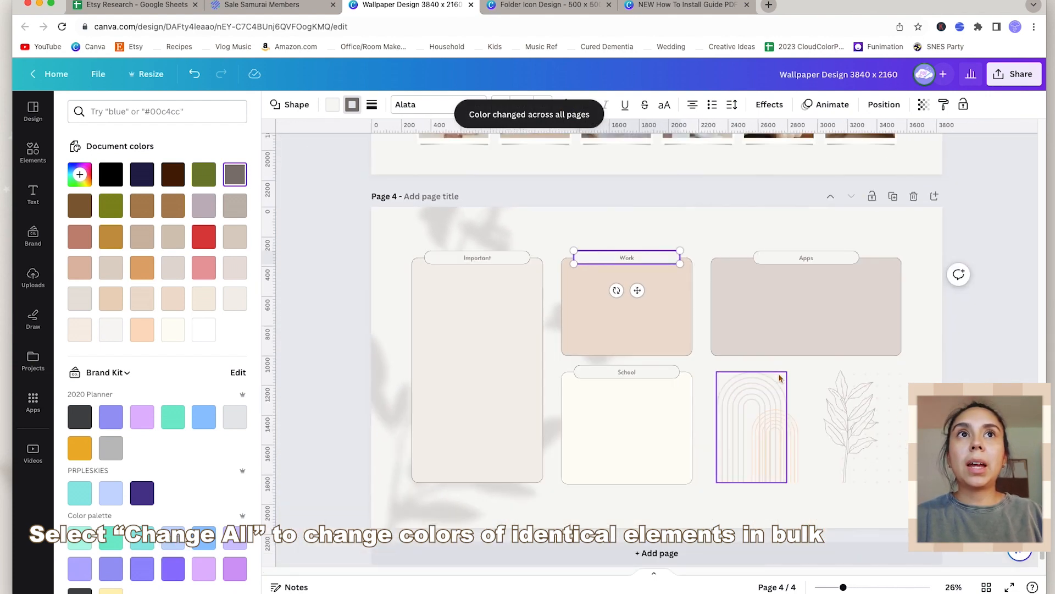
scroll(779, 378, down, 2)
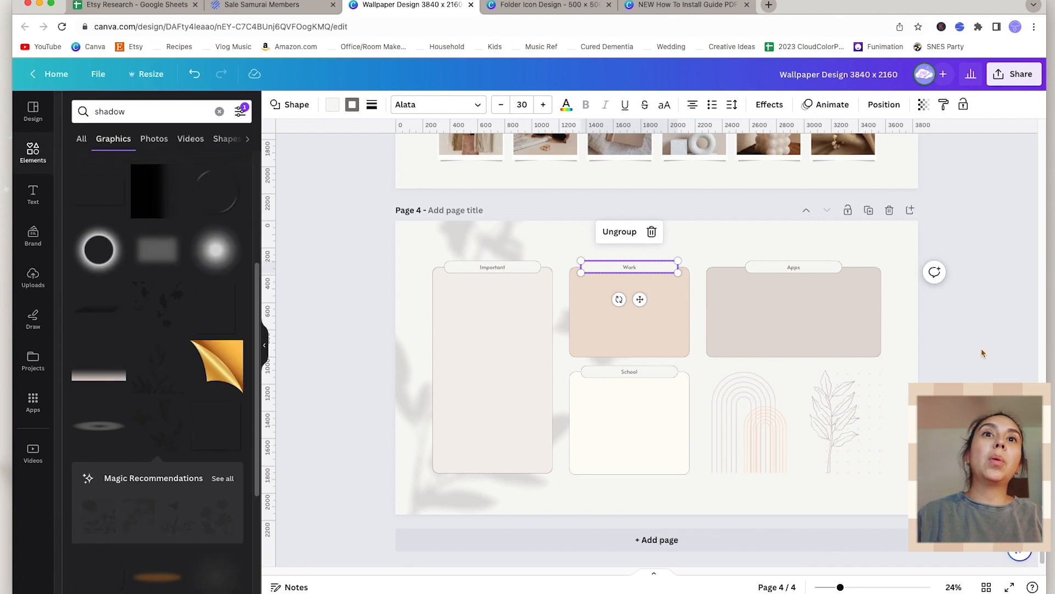
click(983, 353)
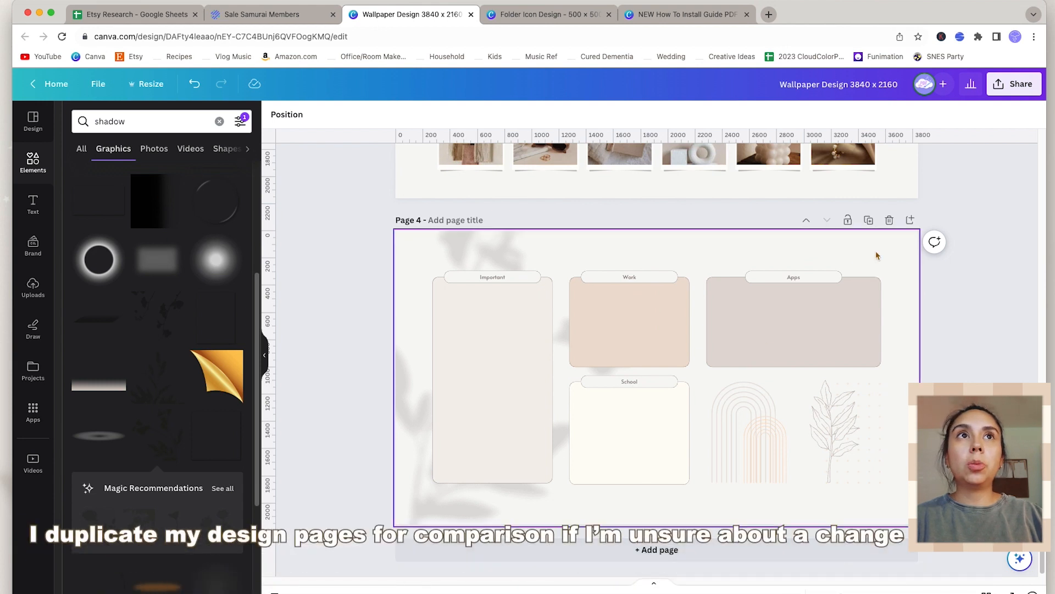
click(869, 220)
Step: Add the flowering branch shadow graphic to page 5 and fit it into the upper-right corner at about 1683 px wide
click(126, 298)
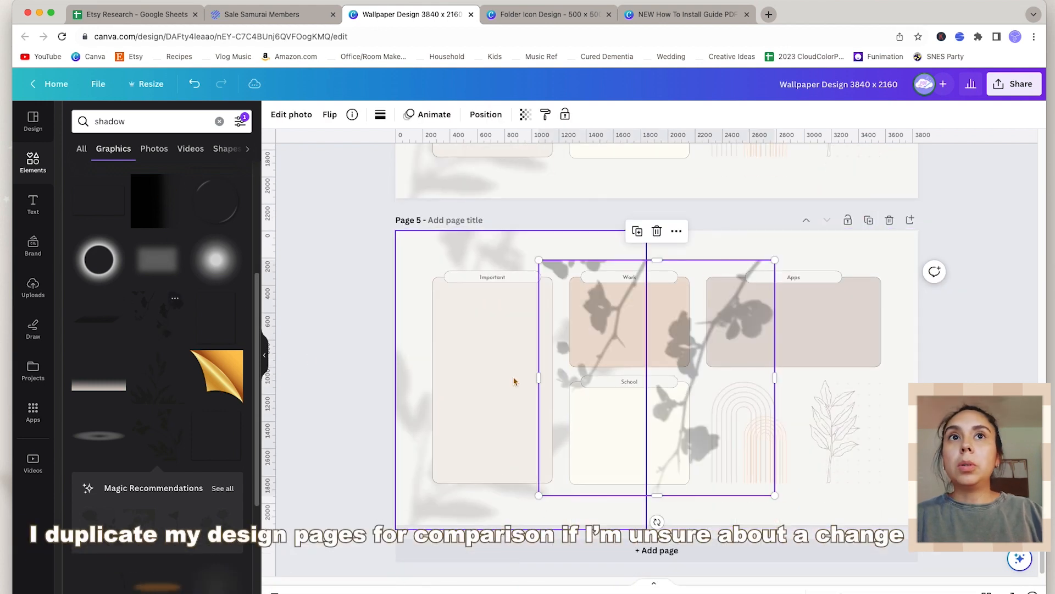
drag(660, 407, 820, 384)
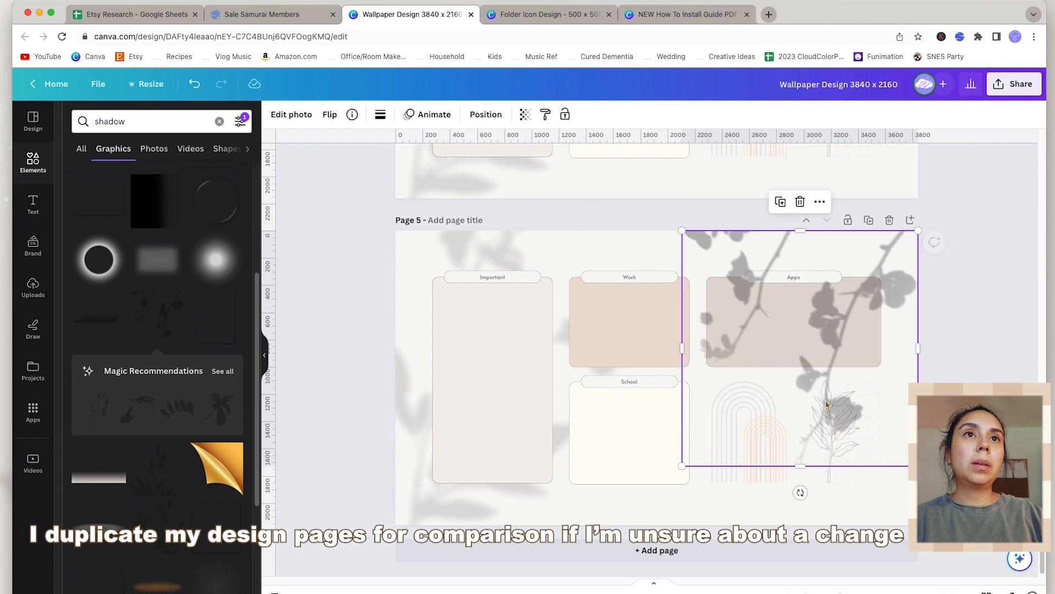
drag(904, 466, 897, 459)
Step: Send the flowering branch shadow behind the boxes and make it more transparent
click(486, 114)
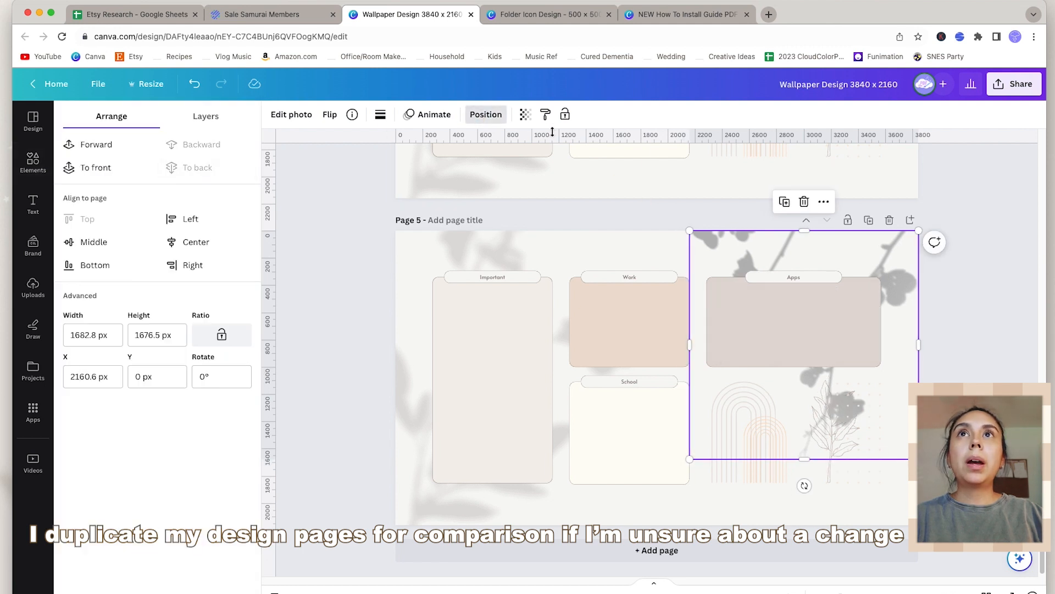
click(526, 115)
drag(500, 160, 483, 163)
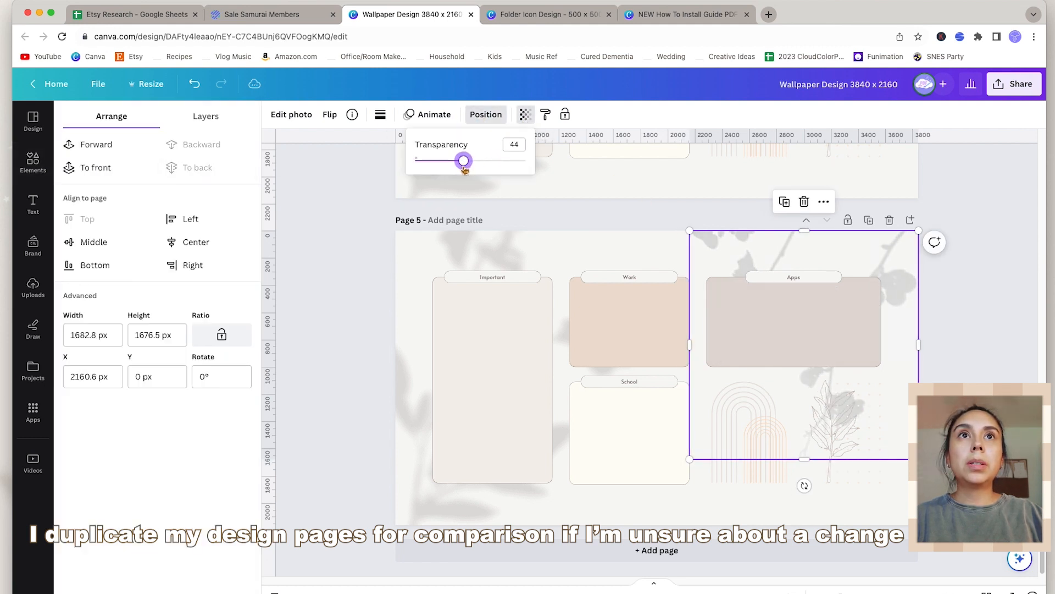
drag(441, 171, 442, 170)
Step: Flip the flowering branch shadow vertically and move it down to the page's lower-right corner
click(333, 120)
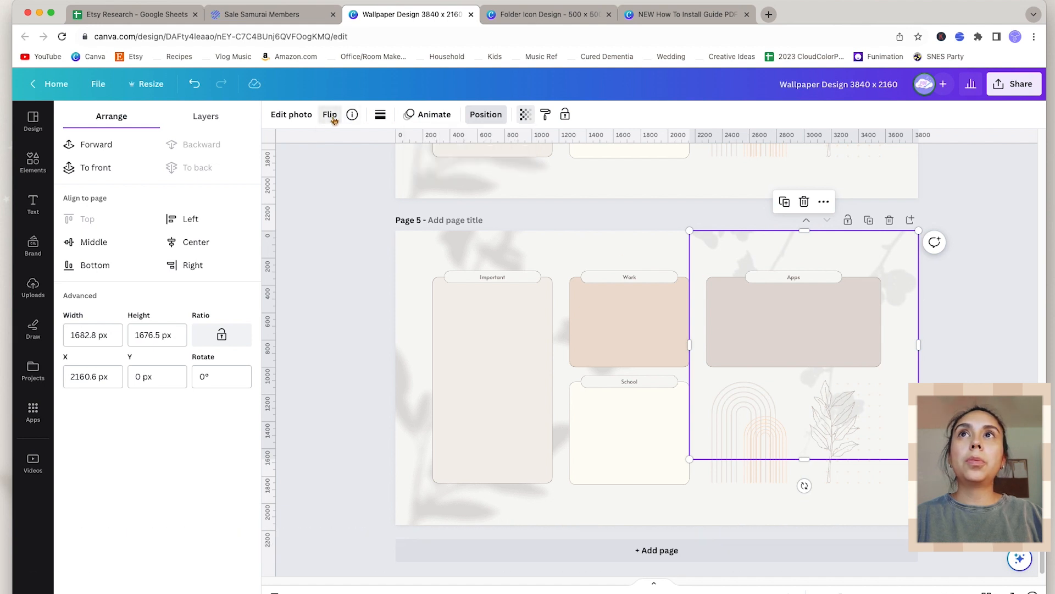
click(332, 117)
click(364, 171)
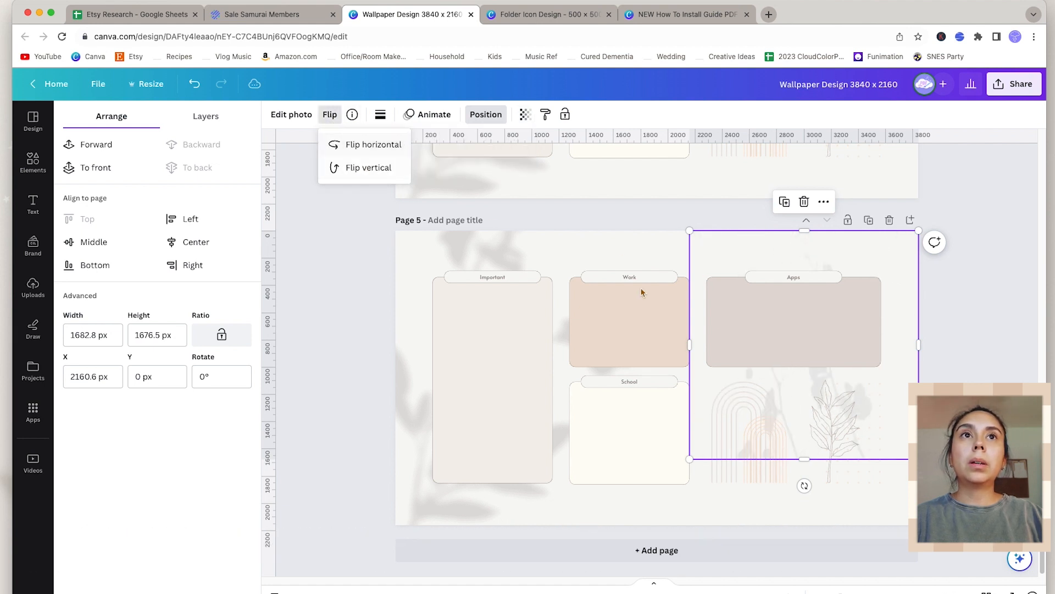
drag(897, 424, 903, 495)
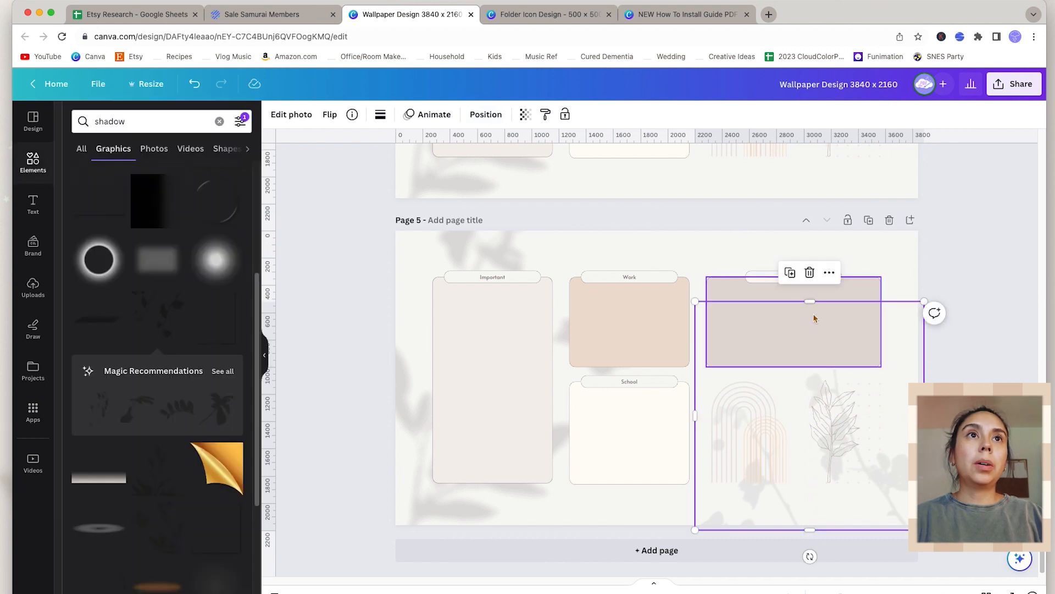
Step: Delete the Apps title bar and the Apps box from page 5
click(804, 265)
click(795, 277)
click(795, 277)
key(BackSpace)
key(BackSpace)
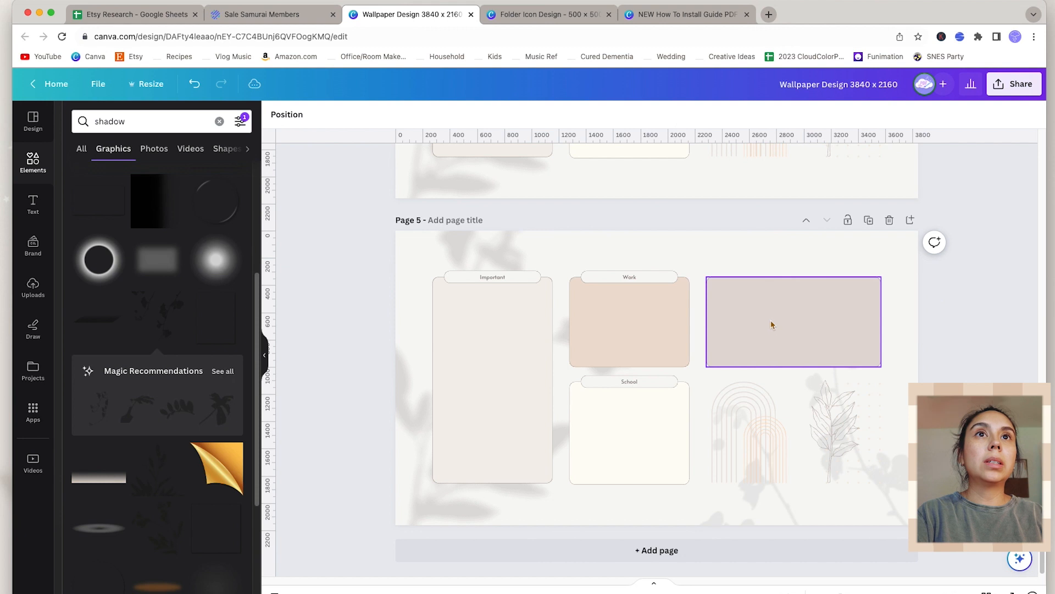
click(772, 325)
key(BackSpace)
Step: Move the arches and the leaf line drawing together up into the space beside the Work box
click(829, 424)
shift+click(752, 435)
shift+click(740, 408)
drag(830, 428, 838, 309)
Step: Copy the Apps box from page 4 and place it on page 5 below the arches, level with the School box's lower edge
scroll(823, 269, up, 8)
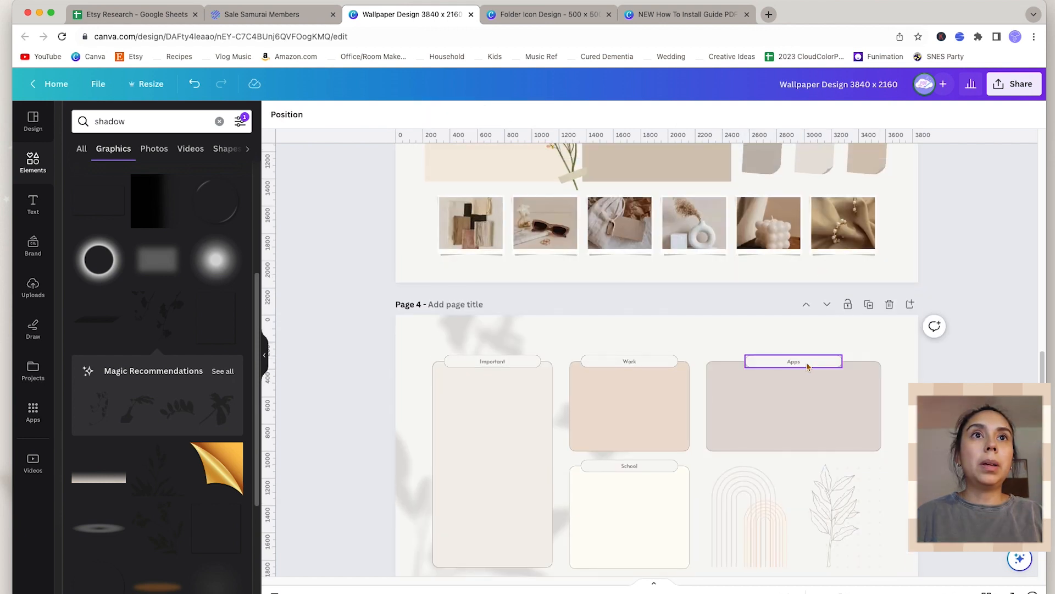
click(798, 362)
click(789, 411)
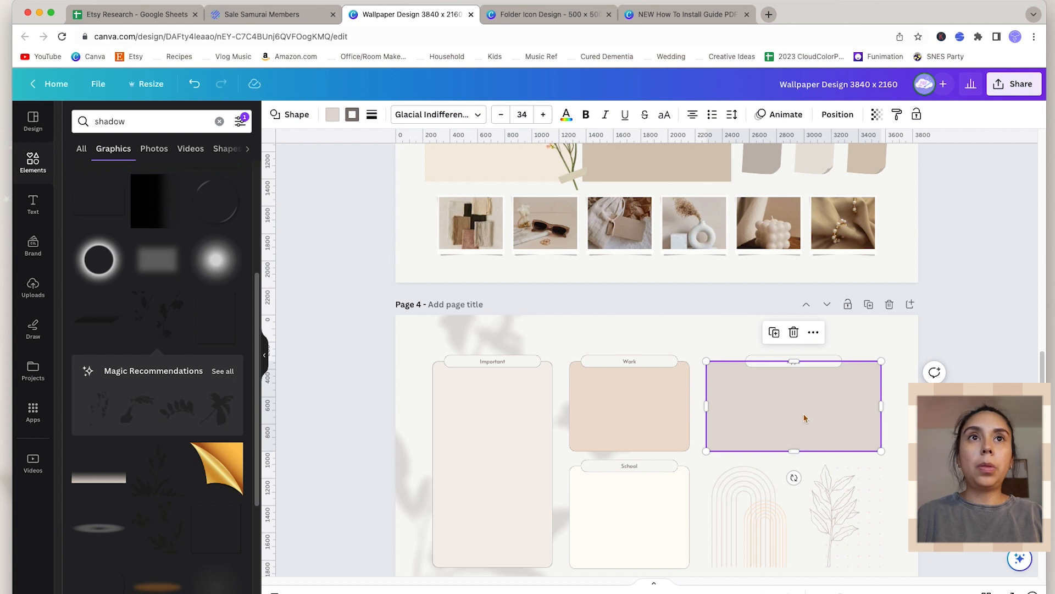
key(ctrl+c)
scroll(804, 417, down, 7)
key(ctrl+v)
drag(797, 348, 806, 439)
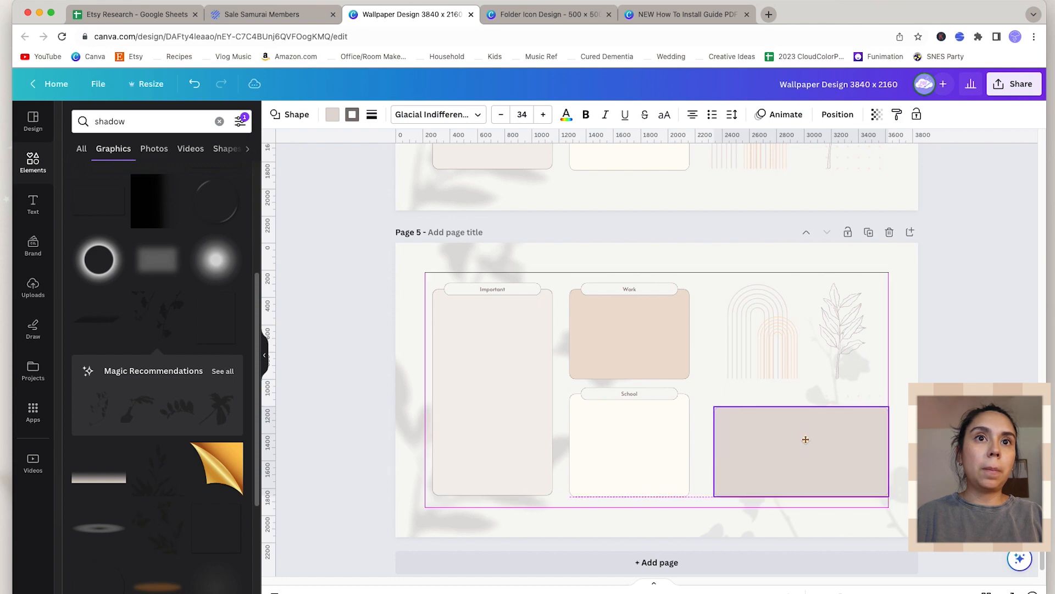
Step: Copy the Apps title bar from page 4 and place it on the upper edge of page 5's lower-right box
click(797, 286)
key(super+c)
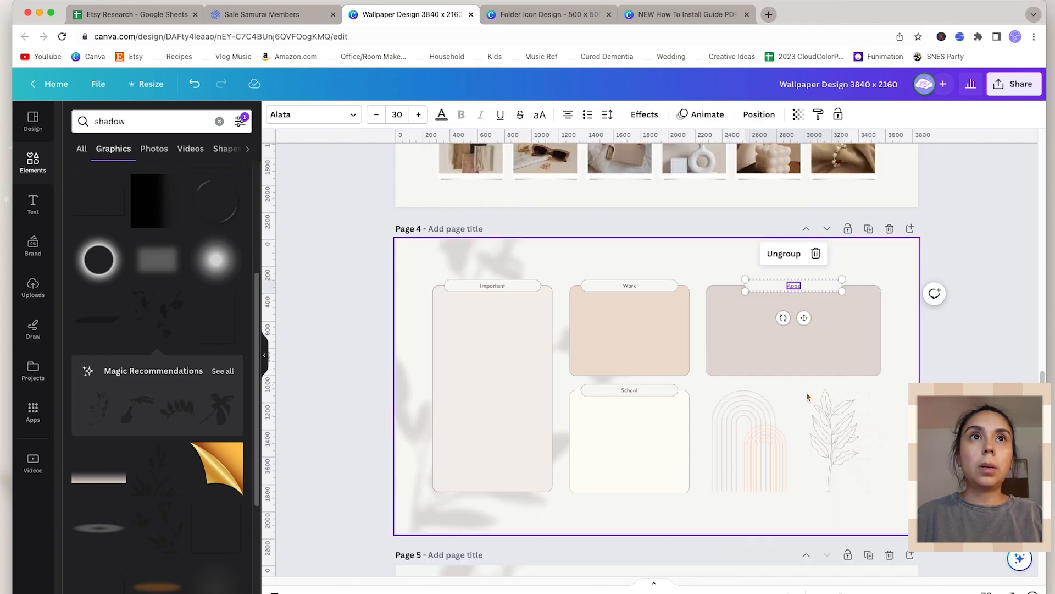
scroll(809, 400, down, 5)
key(super+v)
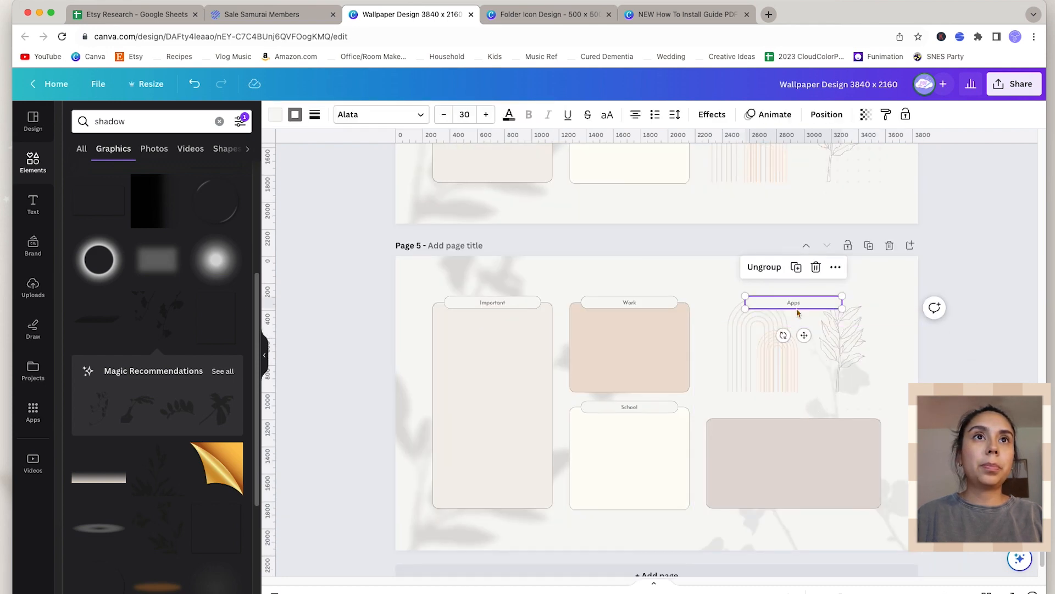
drag(798, 312, 796, 419)
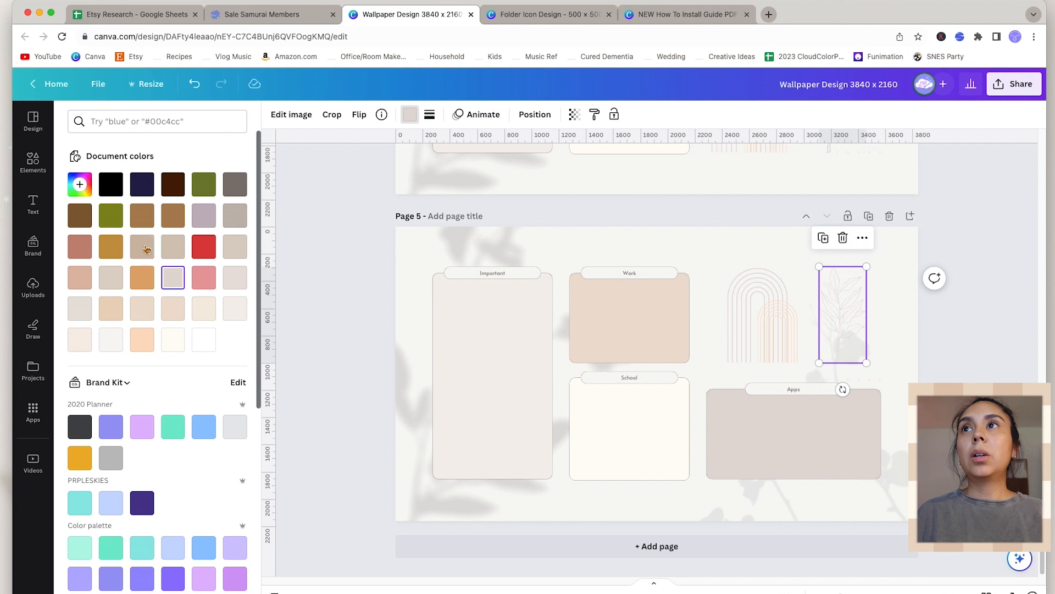
Step: Recolour the leaf line drawing to tan from the document colours and tilt it slightly clockwise
click(146, 248)
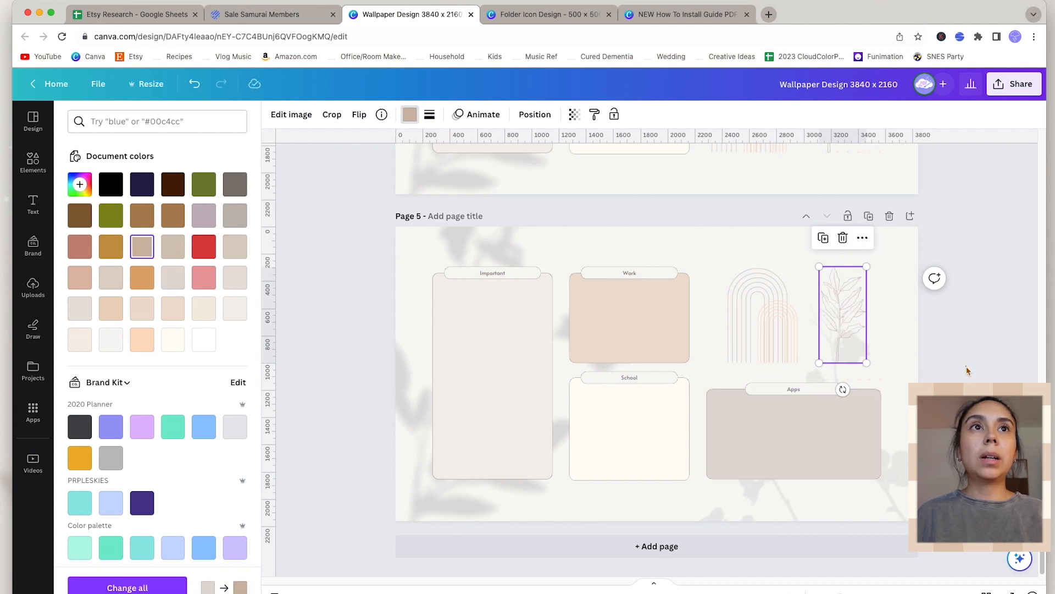
drag(841, 388, 827, 358)
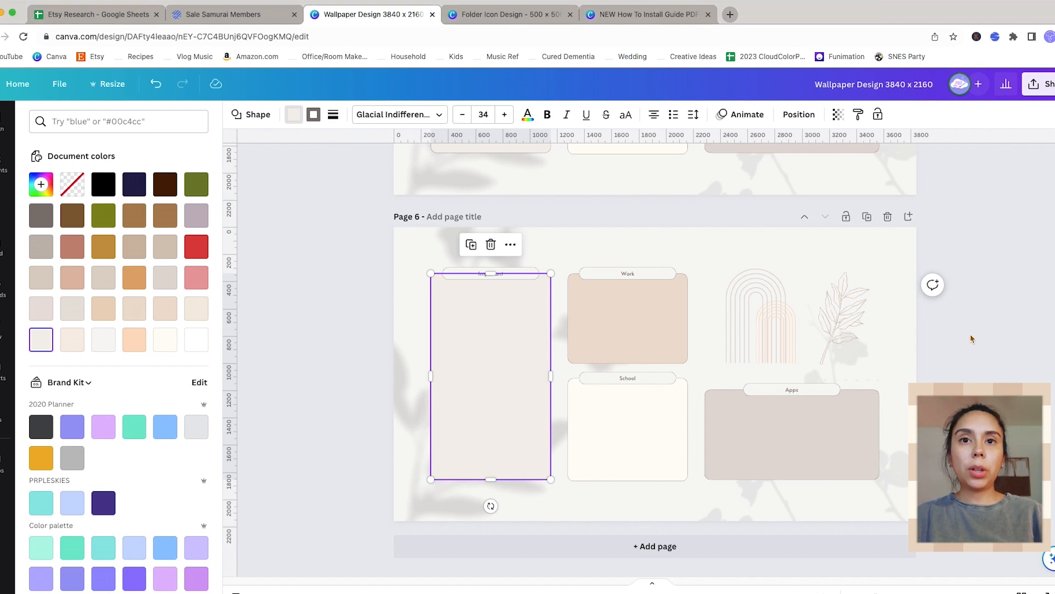
Step: Compare the page 5 and page 6 wallpaper layouts
click(988, 331)
click(949, 344)
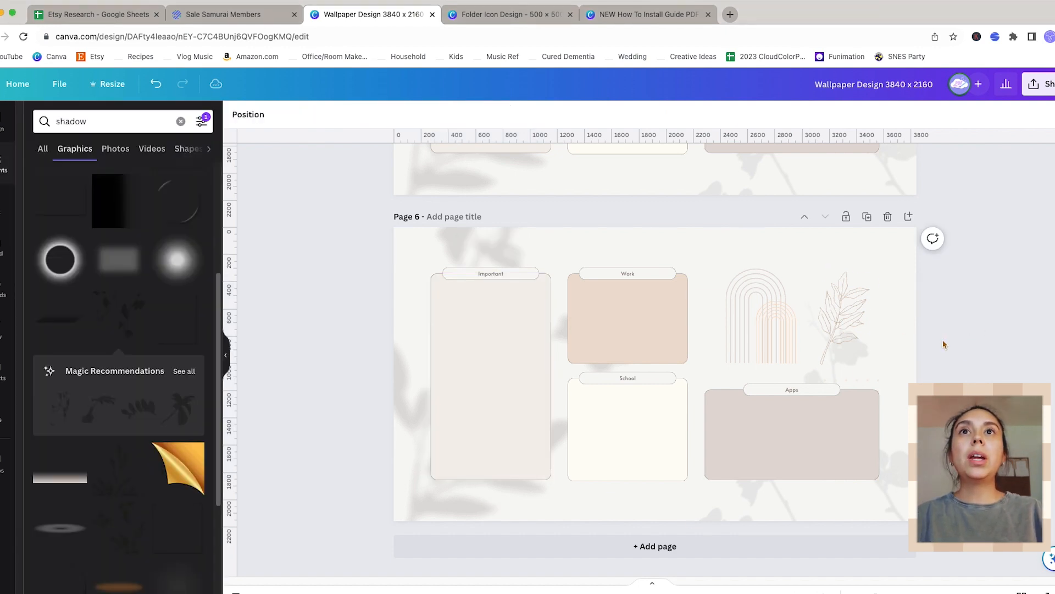
scroll(560, 311, up, 3)
scroll(560, 312, up, 3)
scroll(551, 346, down, 8)
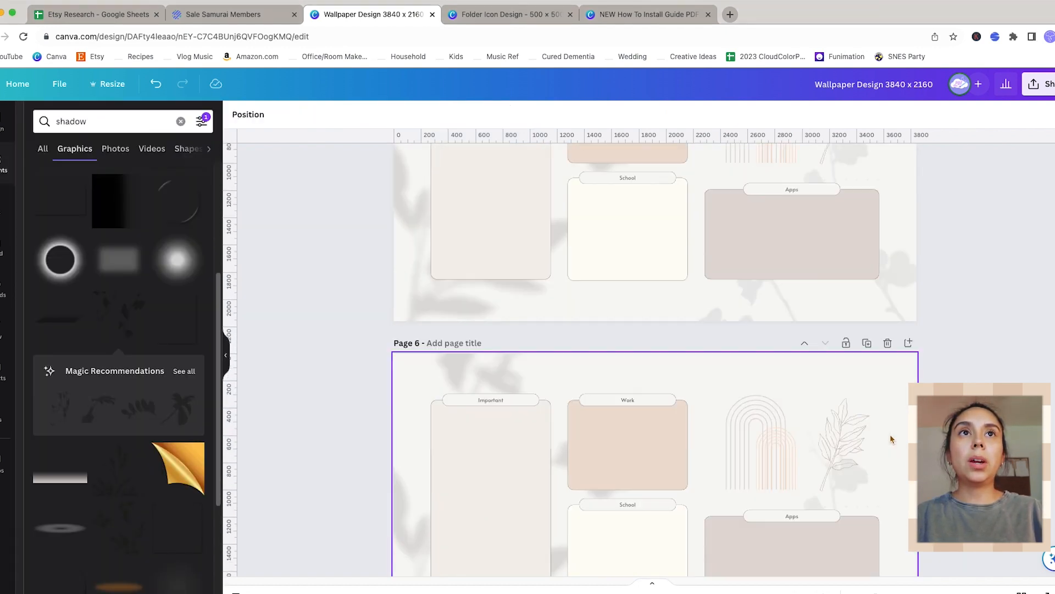
scroll(898, 427, up, 5)
scroll(714, 407, down, 3)
scroll(662, 445, up, 5)
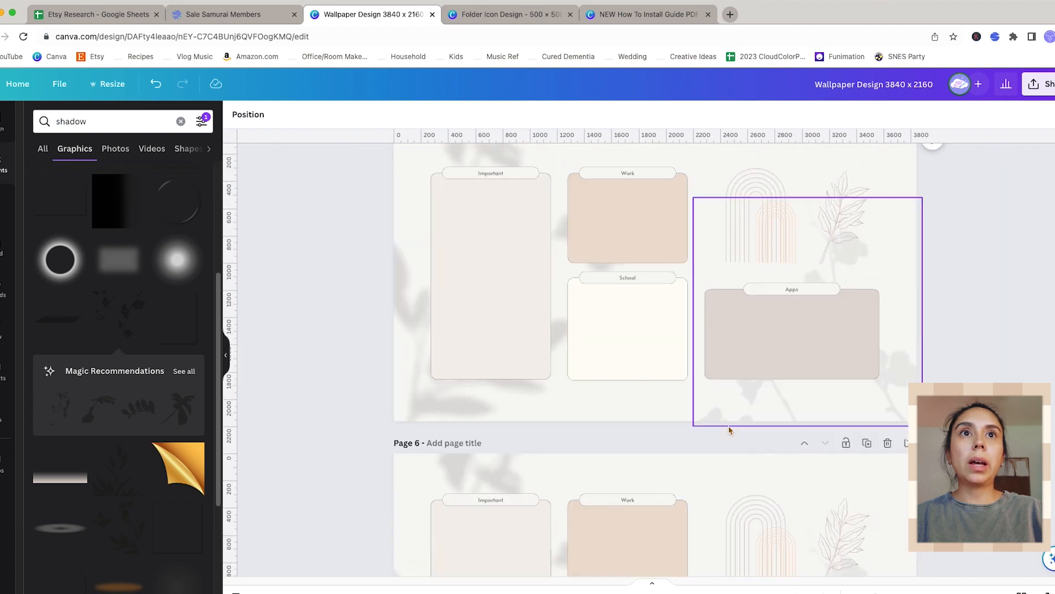
scroll(730, 429, down, 5)
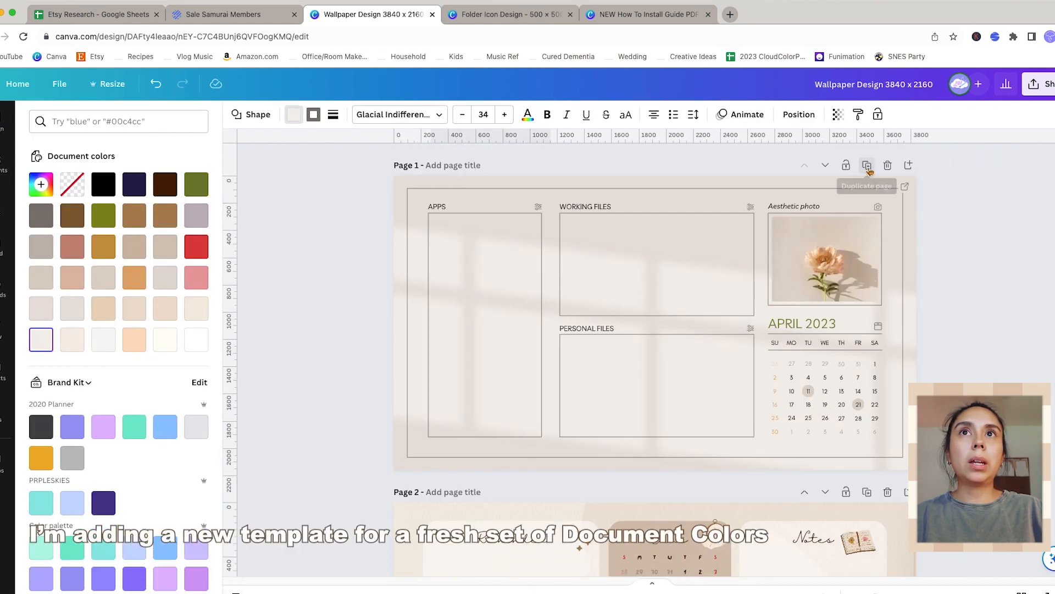
Step: Add a blank page after page 1, search the templates for "pastel minimalist", and apply one for new document colours
click(759, 185)
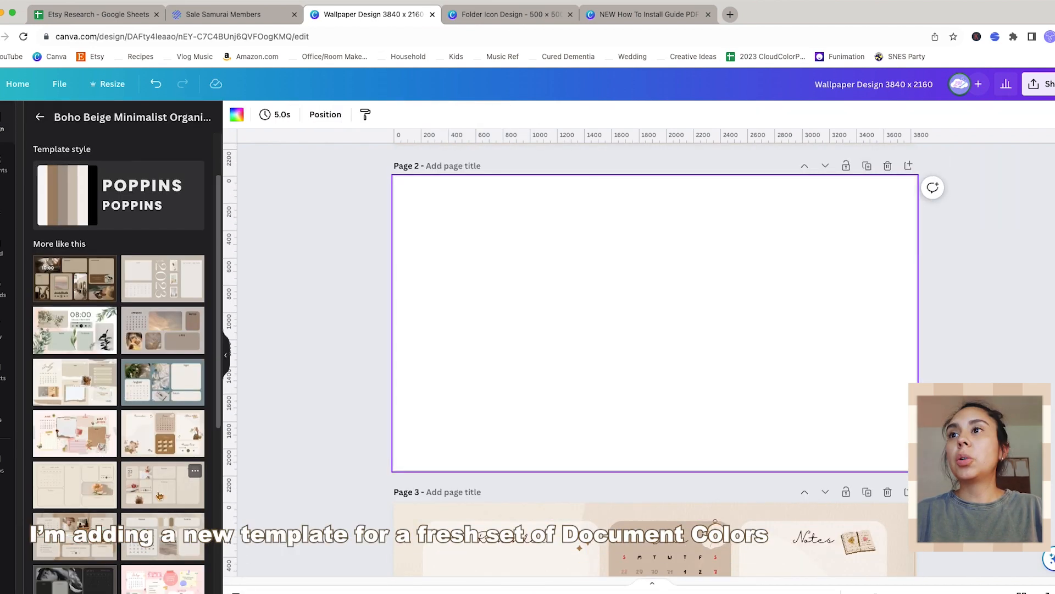
scroll(165, 472, down, 10)
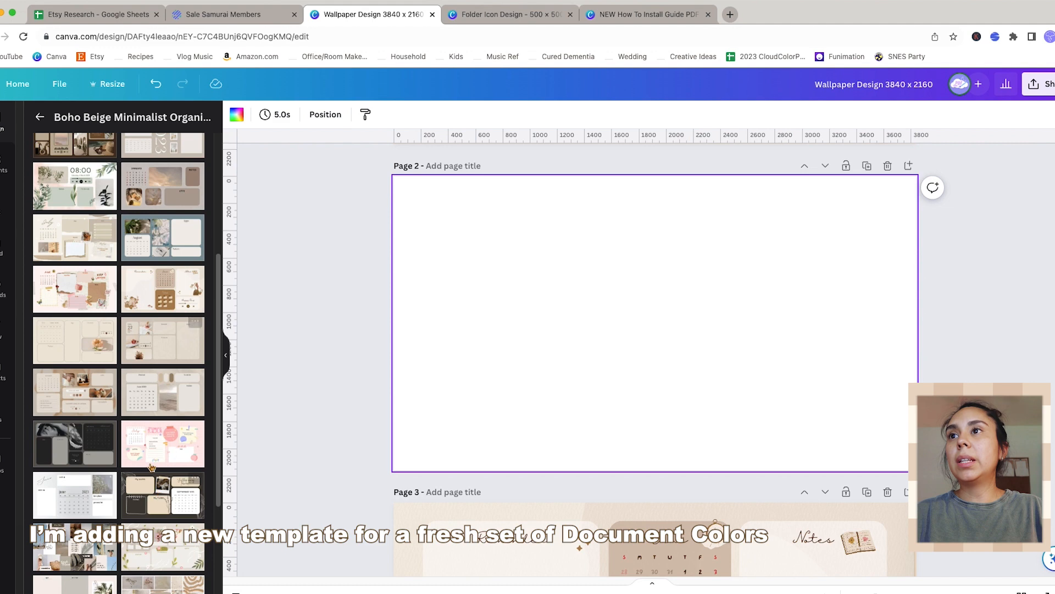
text(pas)
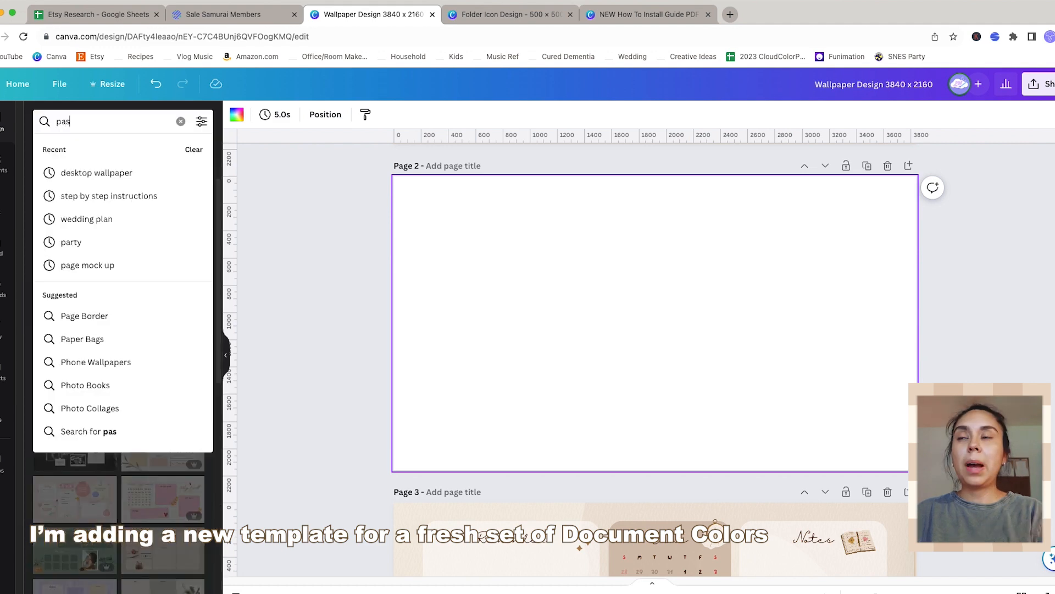
text(tel minimalist)
key(Return)
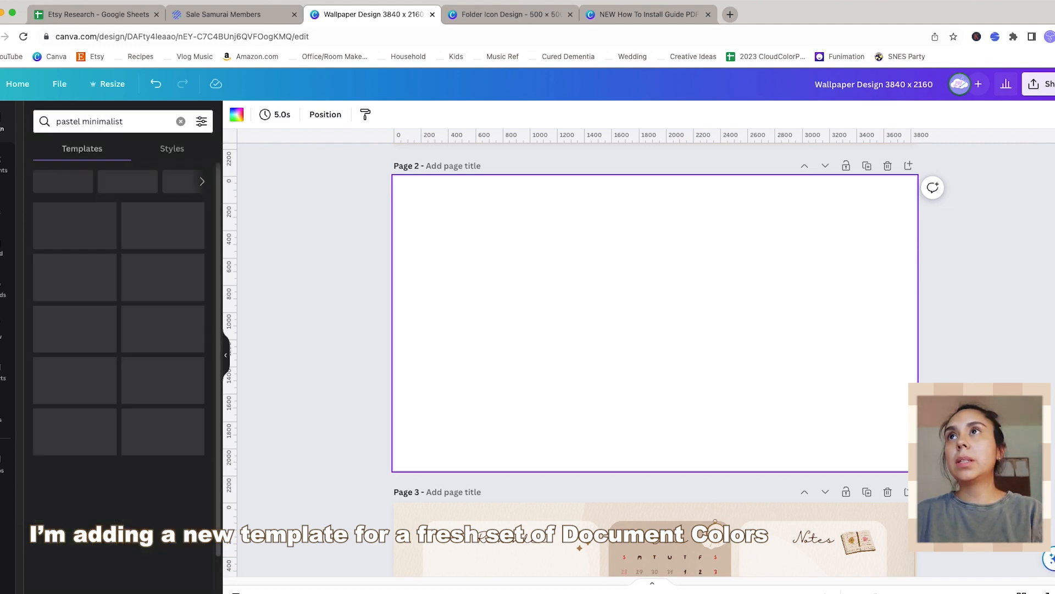
click(168, 216)
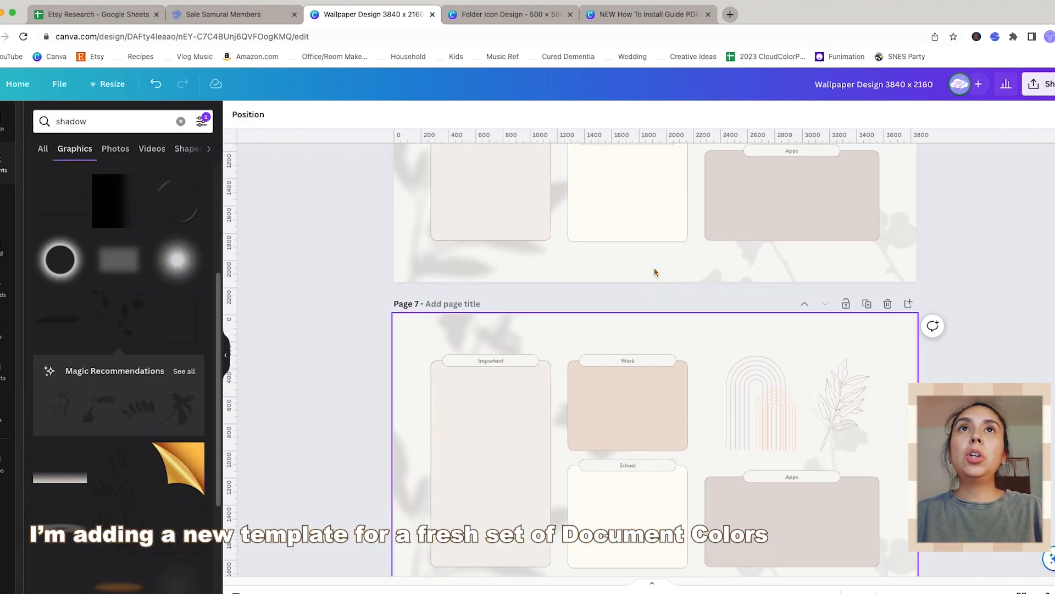
Step: Fill the Important box on page 7 with the pale blue from the document colours
scroll(691, 292, down, 8)
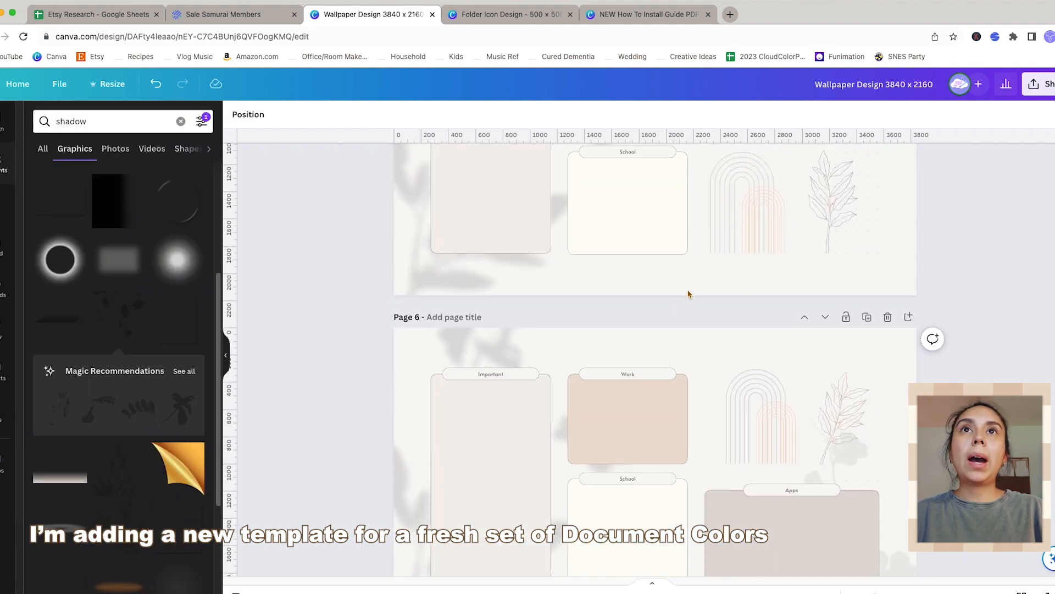
scroll(660, 533, down, 15)
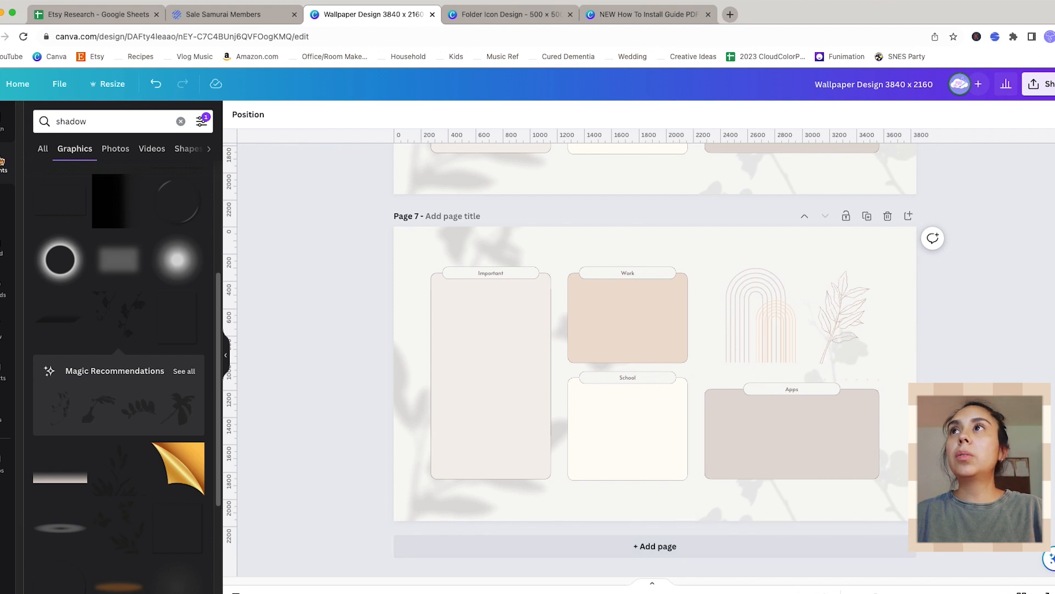
click(511, 371)
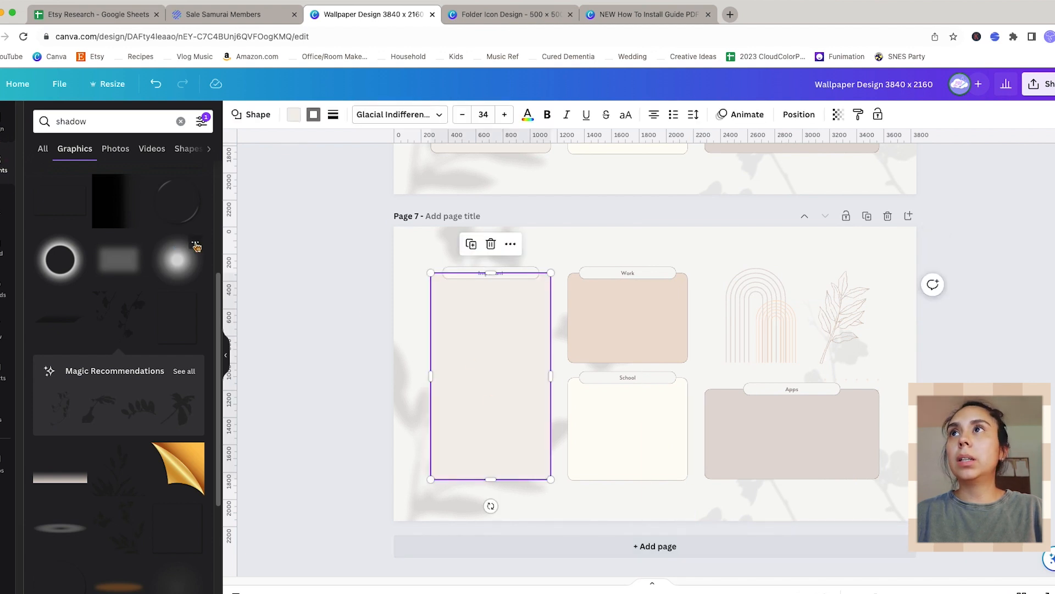
click(293, 114)
click(196, 281)
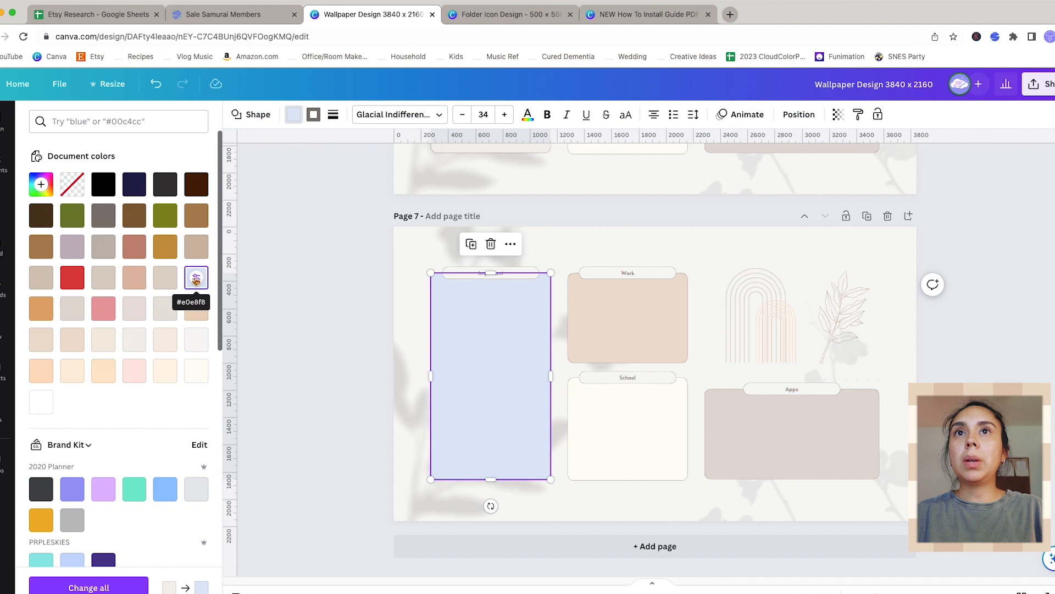
Step: Fill the Work box with pale pink and the School box with pale cream from the document colours
click(581, 345)
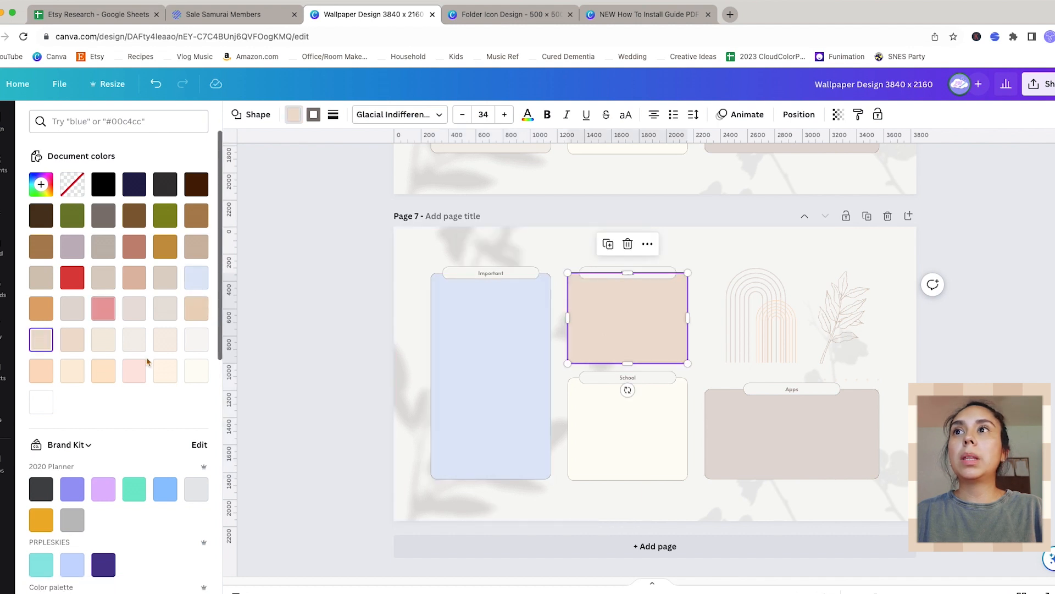
click(134, 370)
click(606, 454)
Step: Fill the Apps box with light beige and duplicate page 7
click(780, 434)
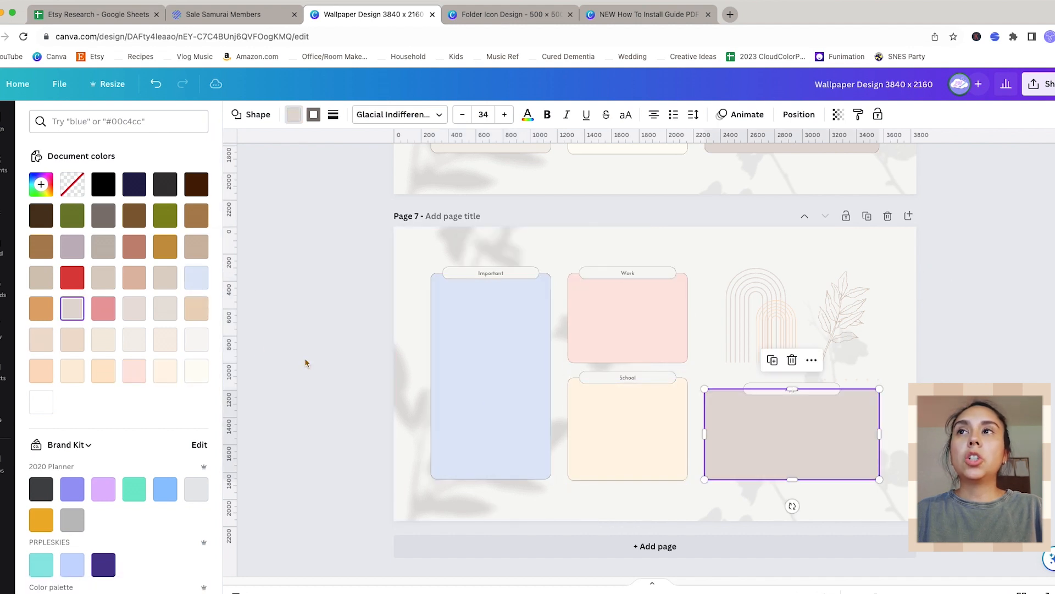
click(340, 263)
click(867, 216)
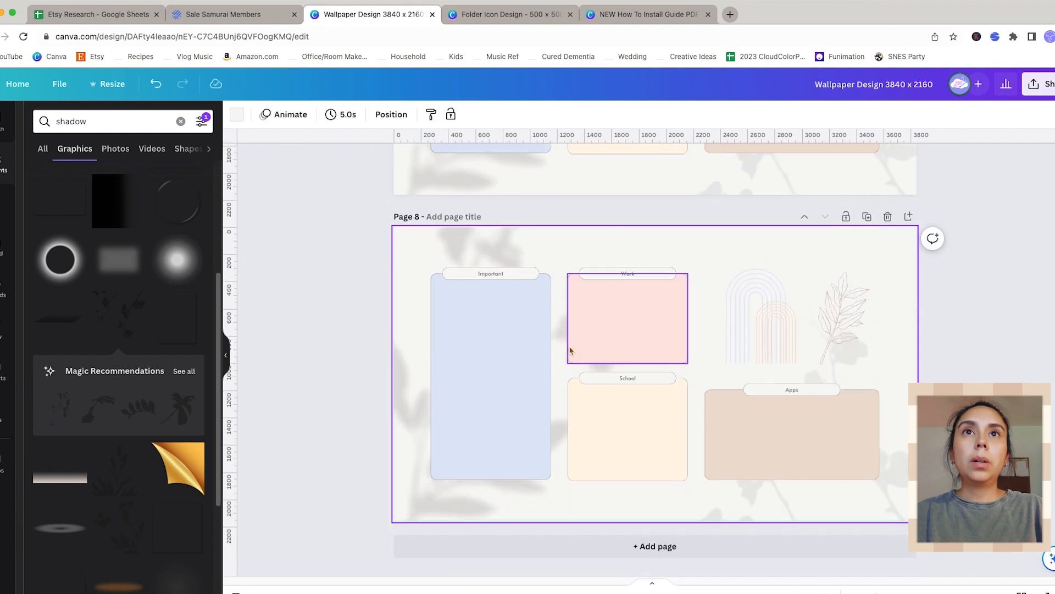
Step: Set the background of page 8 to the pale blue from the document colours
click(404, 250)
click(711, 237)
click(236, 114)
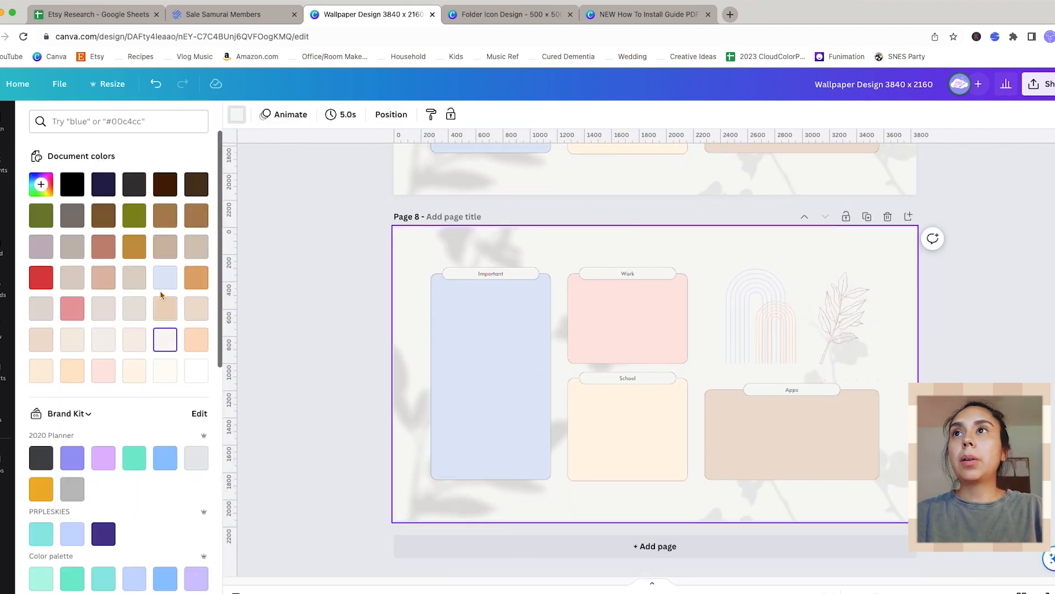
click(166, 278)
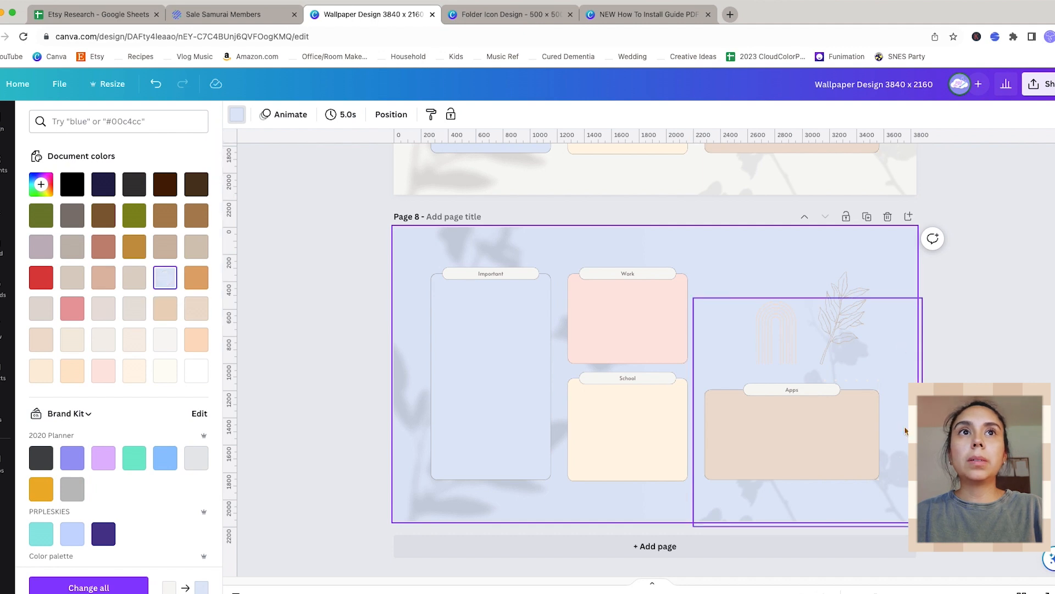
Step: Recolour the arch line graphic on page 8 in light taupe and duplicate the page
click(740, 337)
click(197, 246)
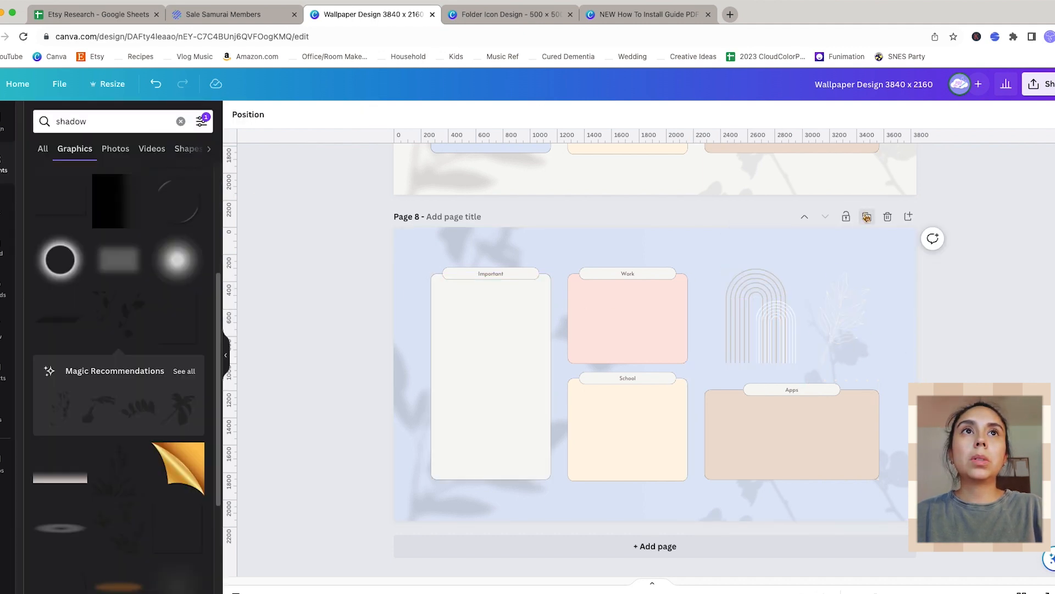
click(866, 216)
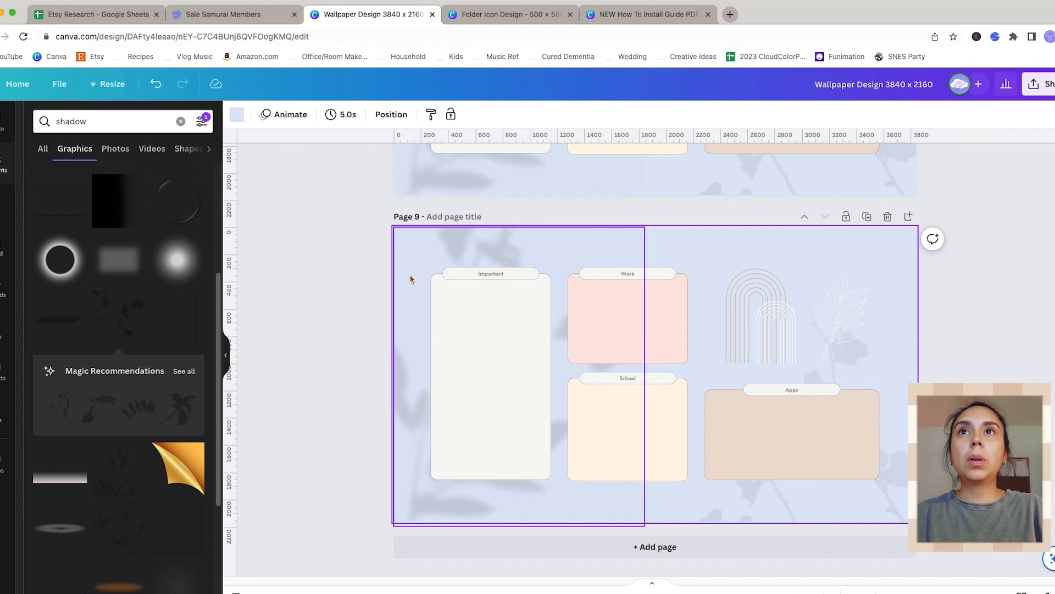
Step: Recolour page 9 with a pale pink background and a pale blue Work box, and duplicate the page
click(237, 114)
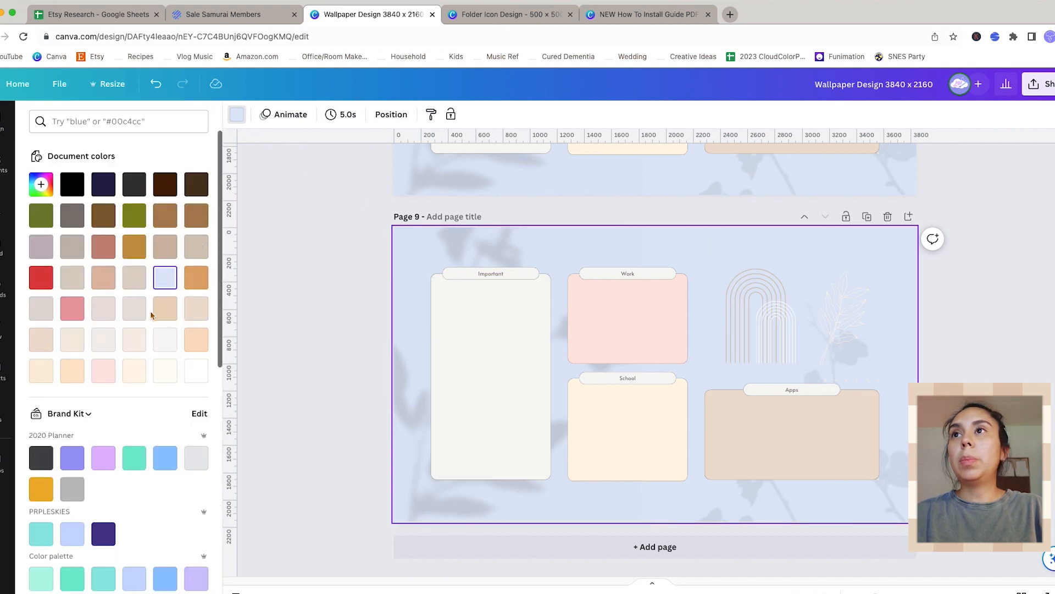
click(110, 376)
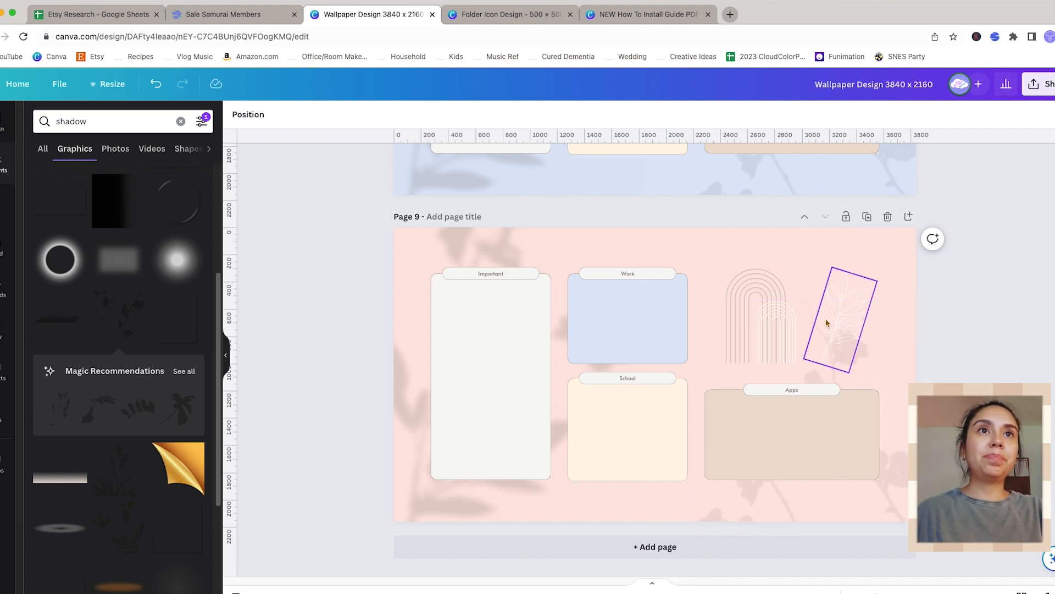
click(867, 217)
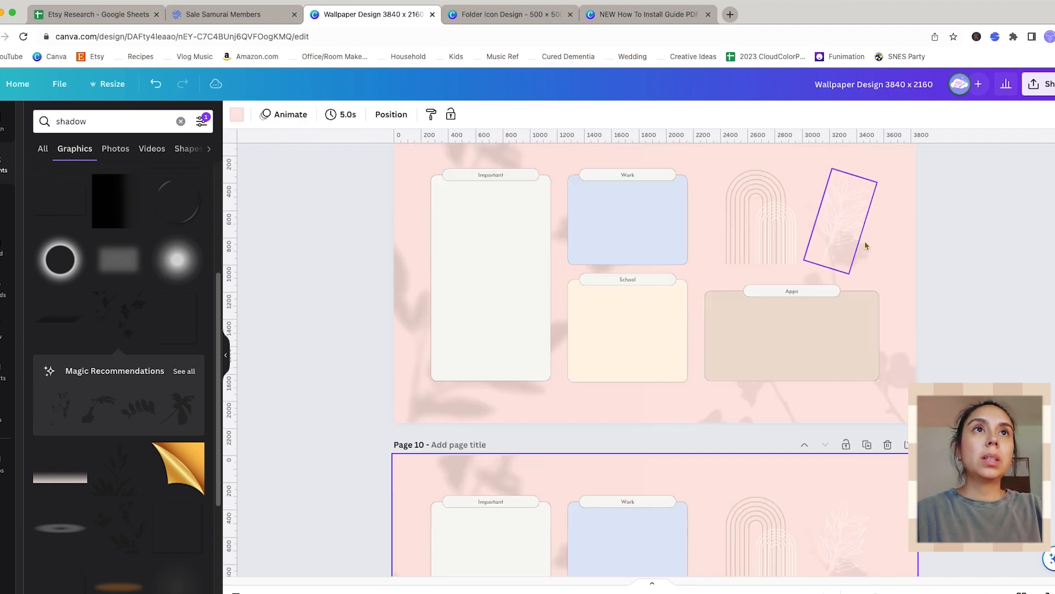
Step: Delete the leaf and both arch graphics above the Apps box on page 10
click(837, 340)
key(Delete)
click(790, 339)
key(Delete)
click(768, 336)
key(Delete)
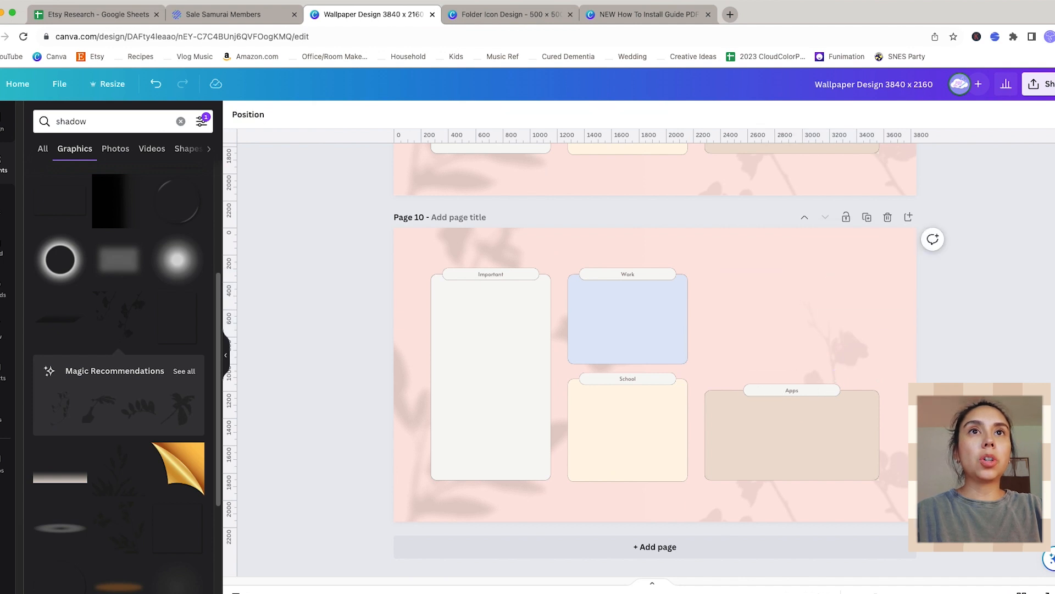
Step: Copy the Apps box into the space above it and make two narrow boxes side by side, titled Projects and Personal
drag(770, 441, 771, 329)
click(824, 327)
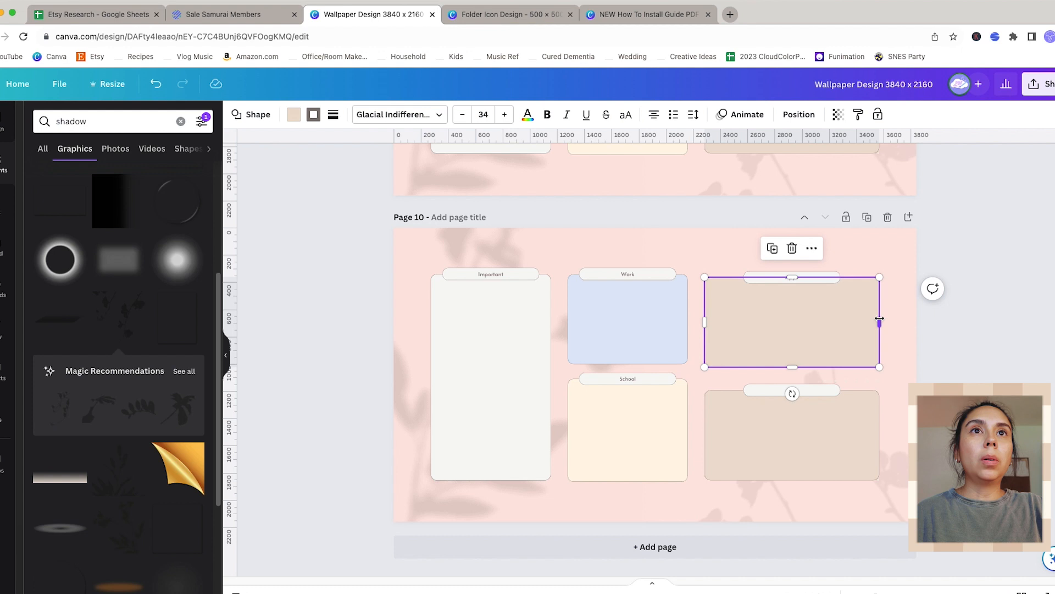
drag(880, 318, 782, 320)
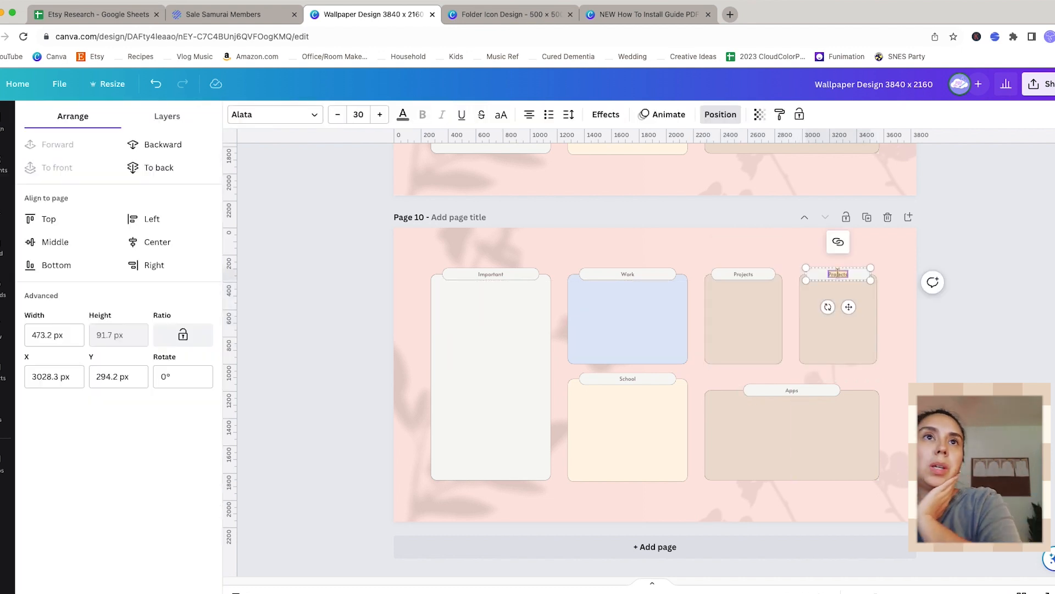
text(person)
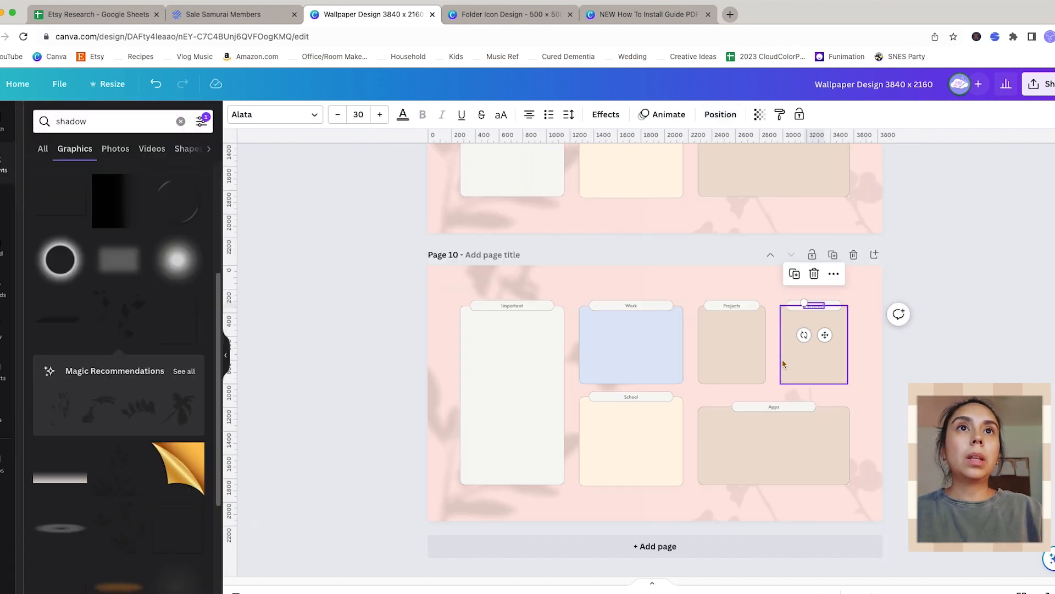
Step: Fill the Projects box with light grey-beige and the Personal box with peach, and set the page 10 background to off-white
click(762, 352)
click(294, 115)
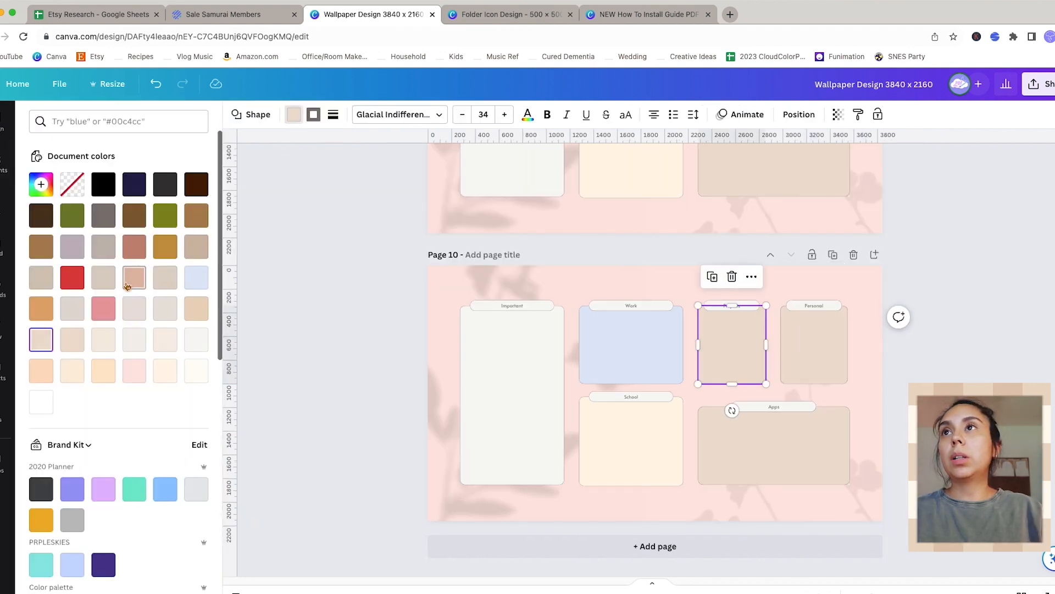
click(166, 280)
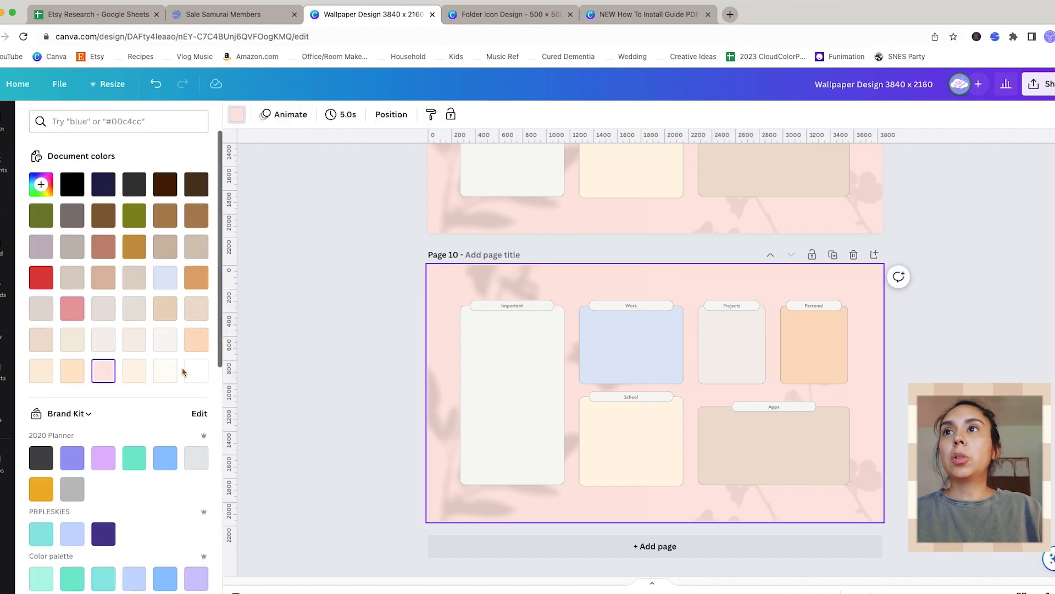
click(196, 372)
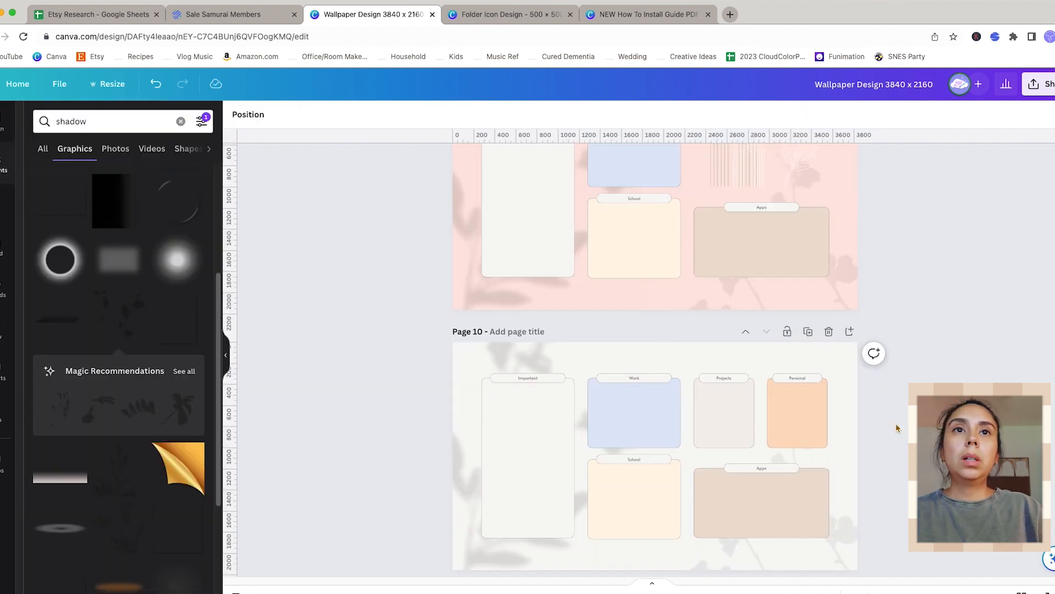
Step: Duplicate page 10 and delete the Apps box, its title label and the Projects box from the copy
scroll(824, 443, down, 1)
click(825, 443)
scroll(763, 443, up, 3)
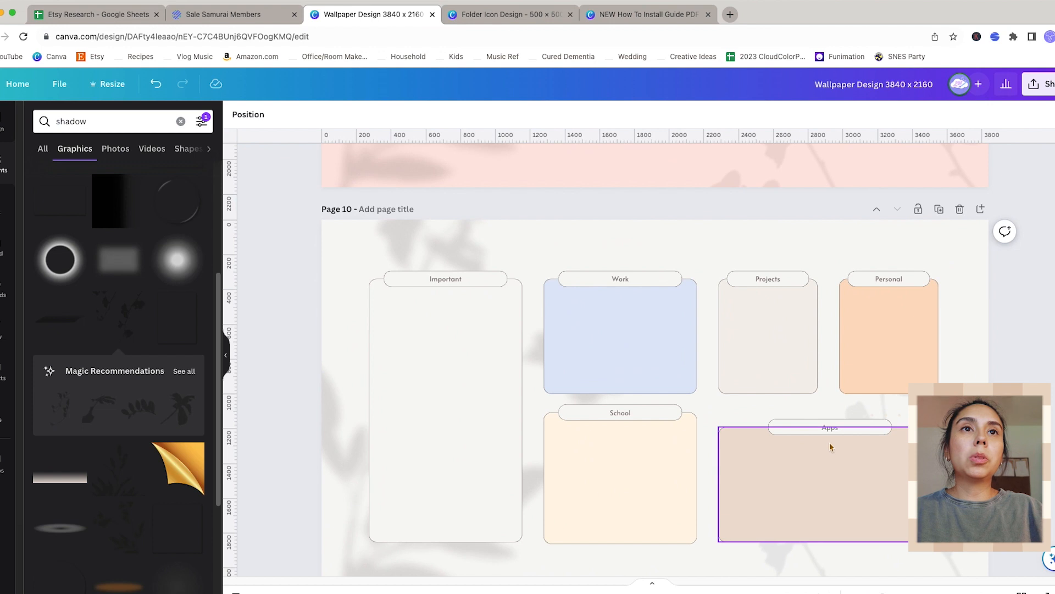
click(746, 357)
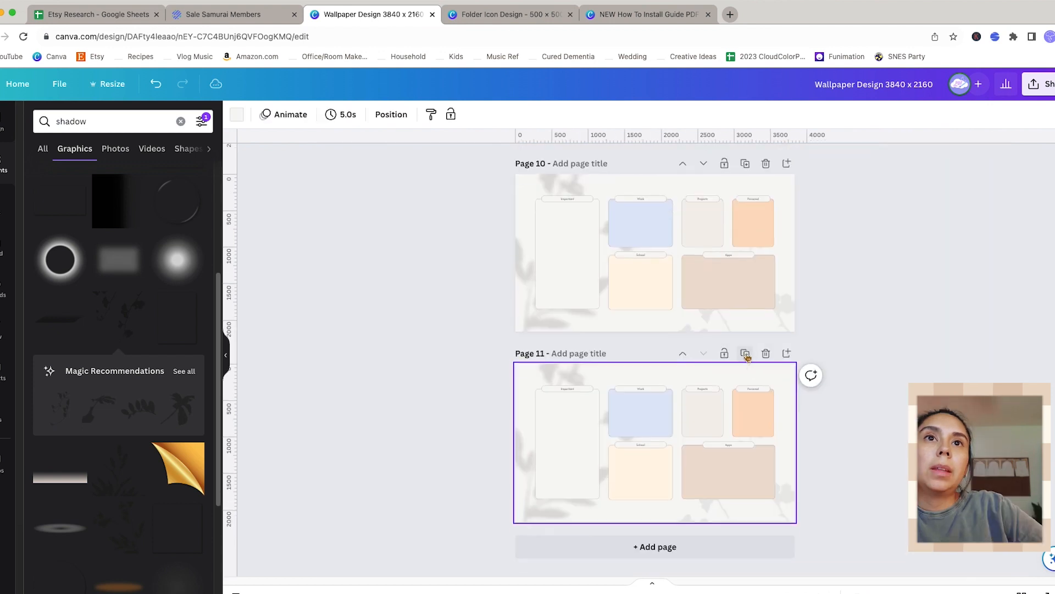
click(740, 461)
key(Delete)
click(728, 444)
key(Delete)
click(710, 412)
key(Delete)
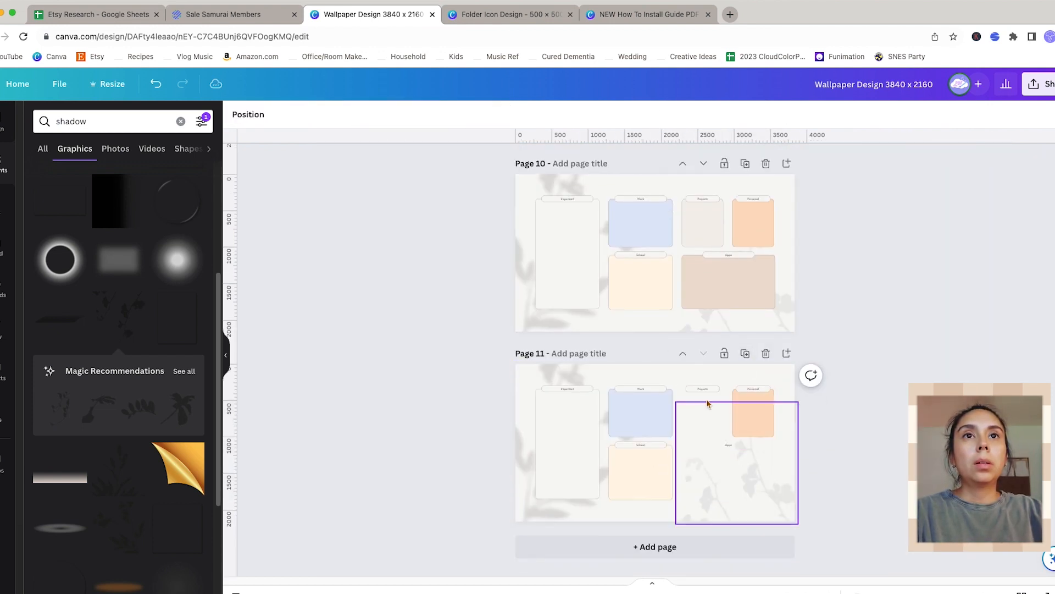
Step: Delete the Personal box and the leftover Projects, Personal and Apps titles from page 11
click(751, 409)
key(Delete)
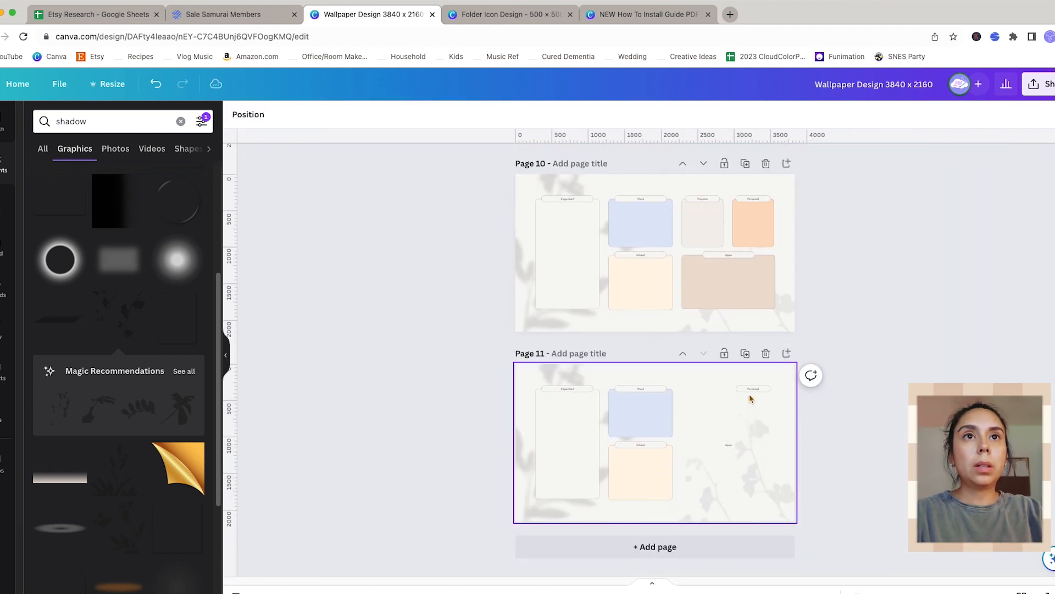
click(752, 391)
key(Delete)
click(753, 390)
key(Delete)
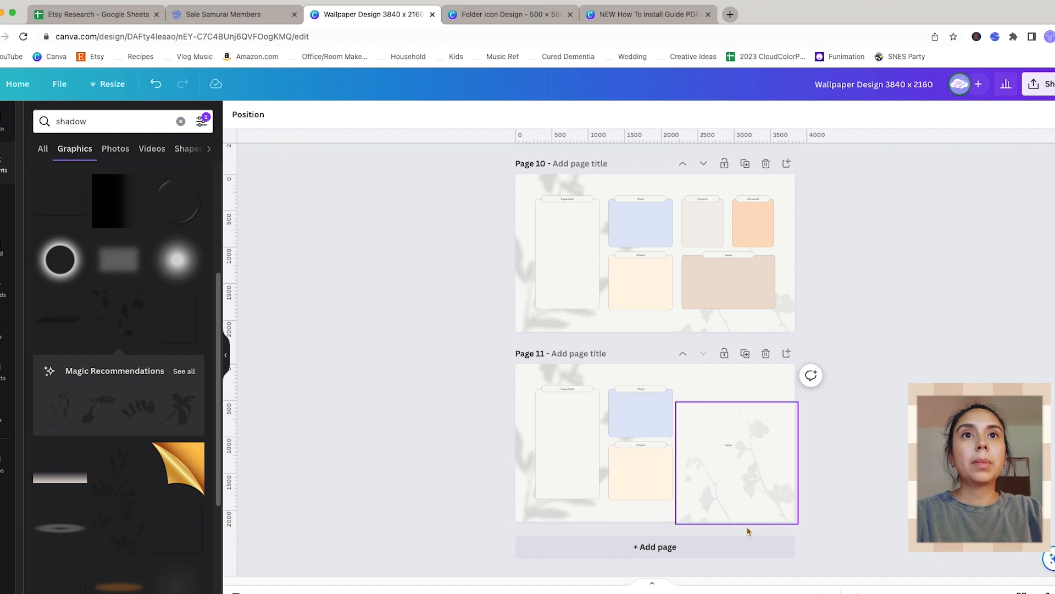
click(727, 444)
key(Delete)
Step: Search the elements for "photo frame", filter the results, and place a large polaroid frame in the cleared area of page 11
click(180, 121)
text(photo frame)
key(Return)
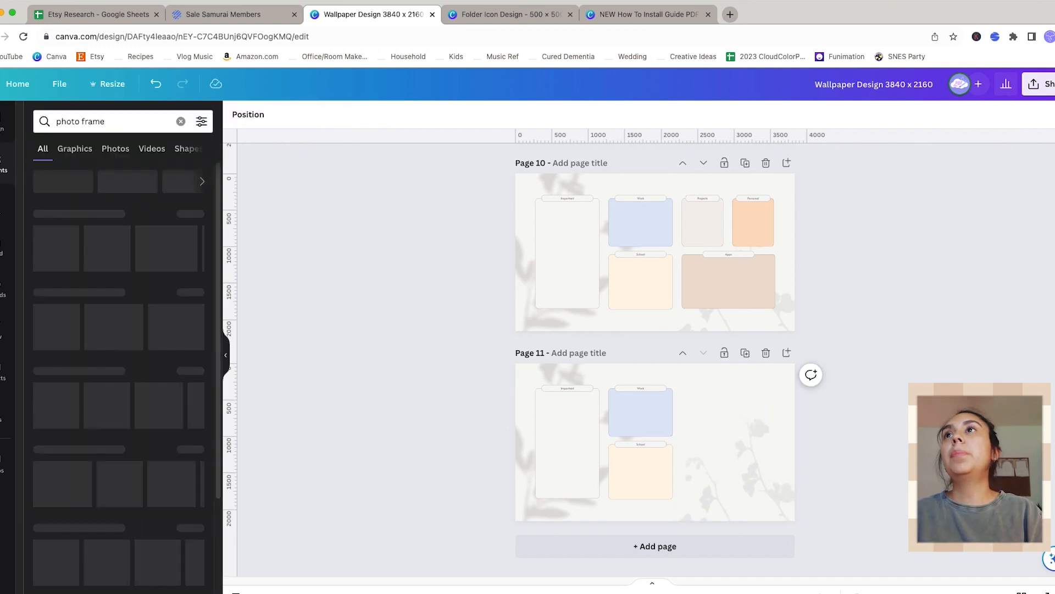
click(203, 120)
click(67, 434)
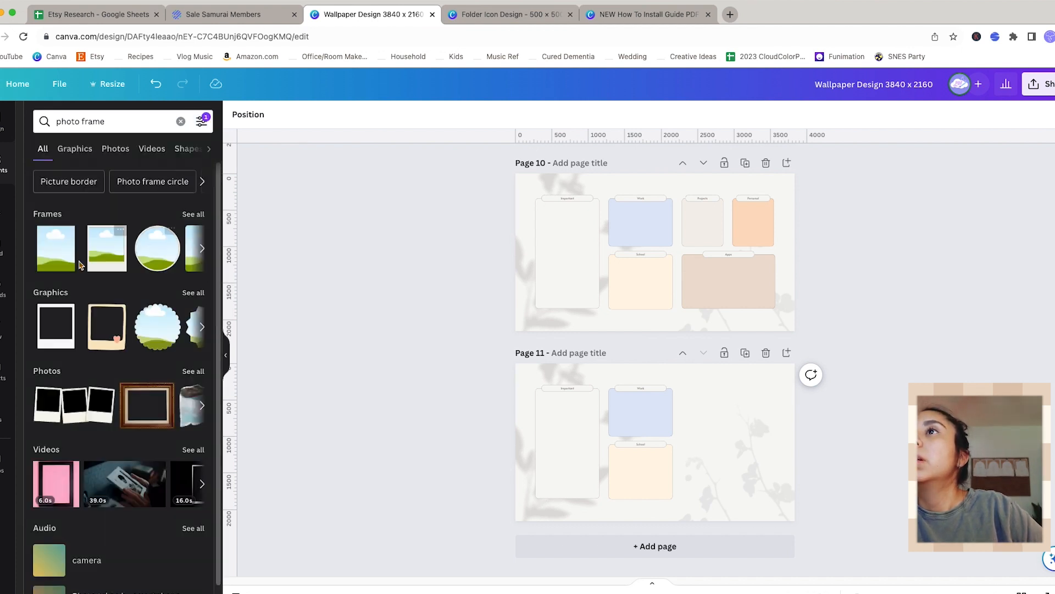
click(105, 259)
drag(655, 440, 722, 435)
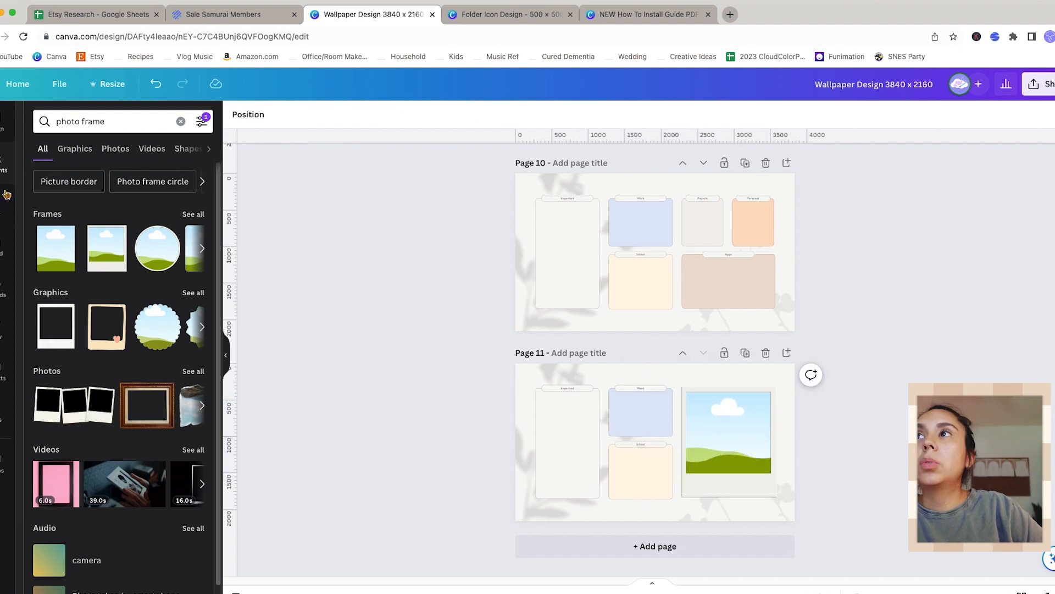
Step: Search the photos for "aesthetic", try the beige flower and vase photos in the polaroid frame, and fill it with the coffee-and-book photo
triple_click(62, 122)
text(aesthetic)
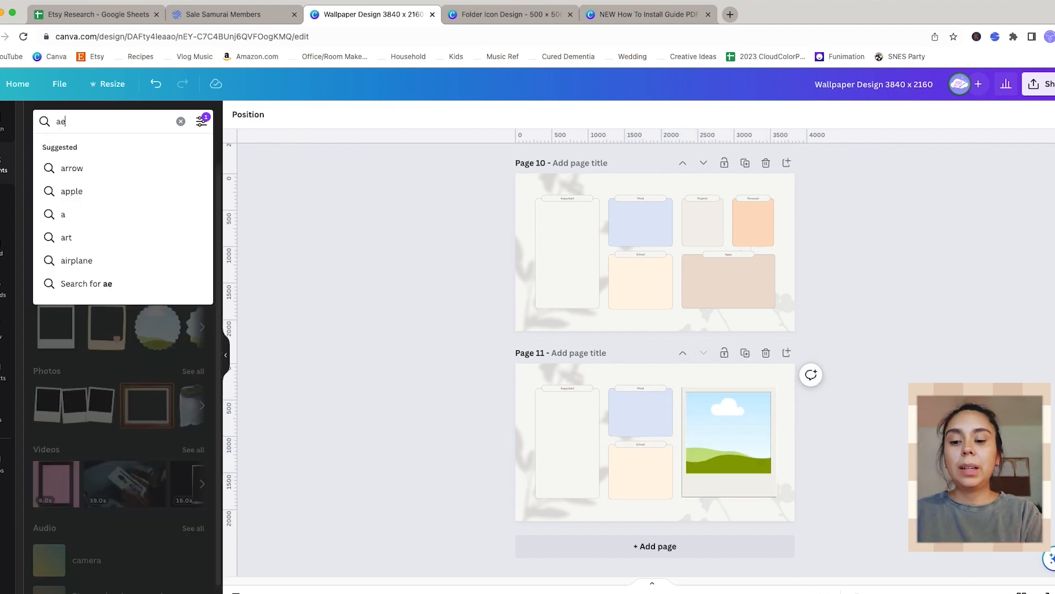
key(Return)
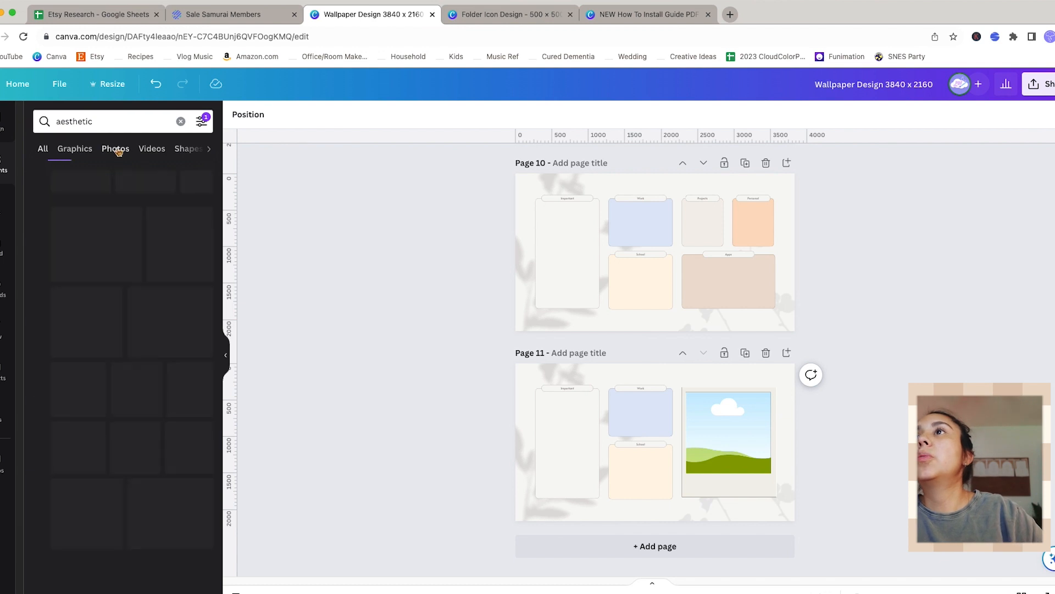
click(116, 149)
drag(170, 378, 717, 431)
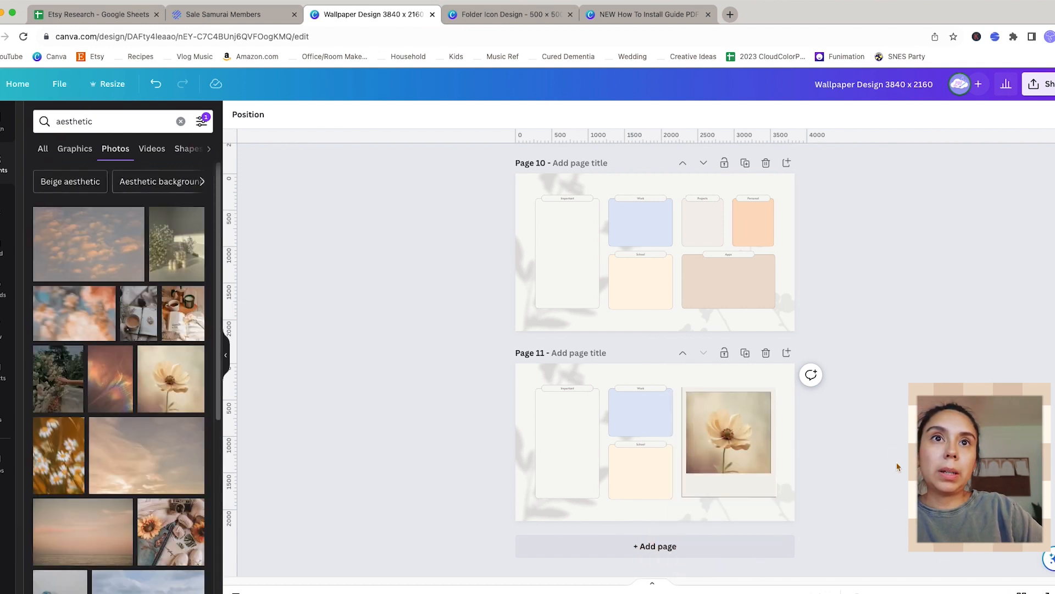
drag(176, 244, 716, 440)
drag(139, 313, 716, 453)
Step: Duplicate page 11 and delete the Important box with its title label and text from the copy
click(617, 440)
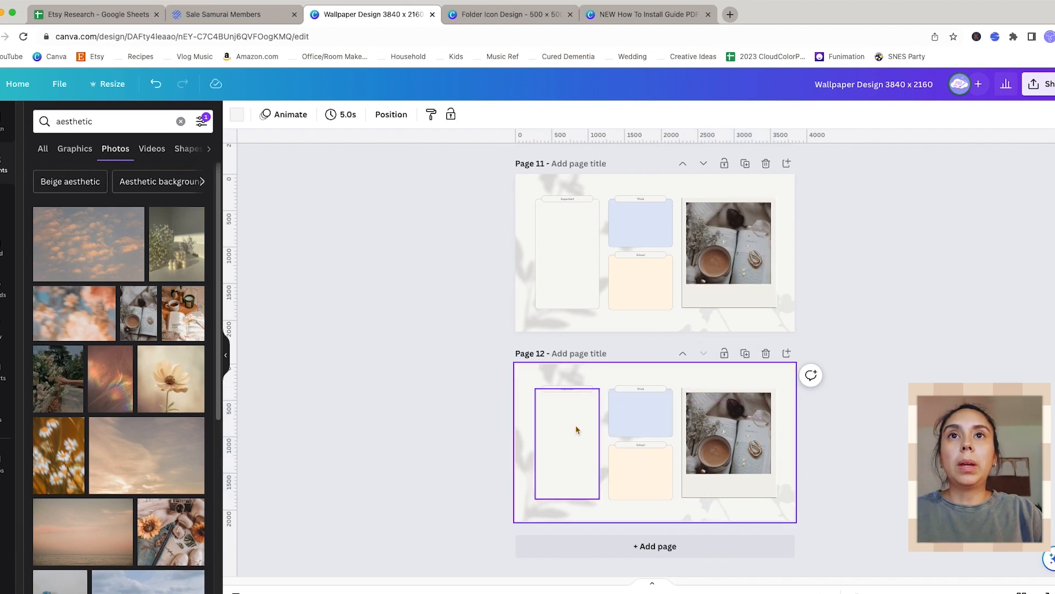
scroll(577, 429, up, 4)
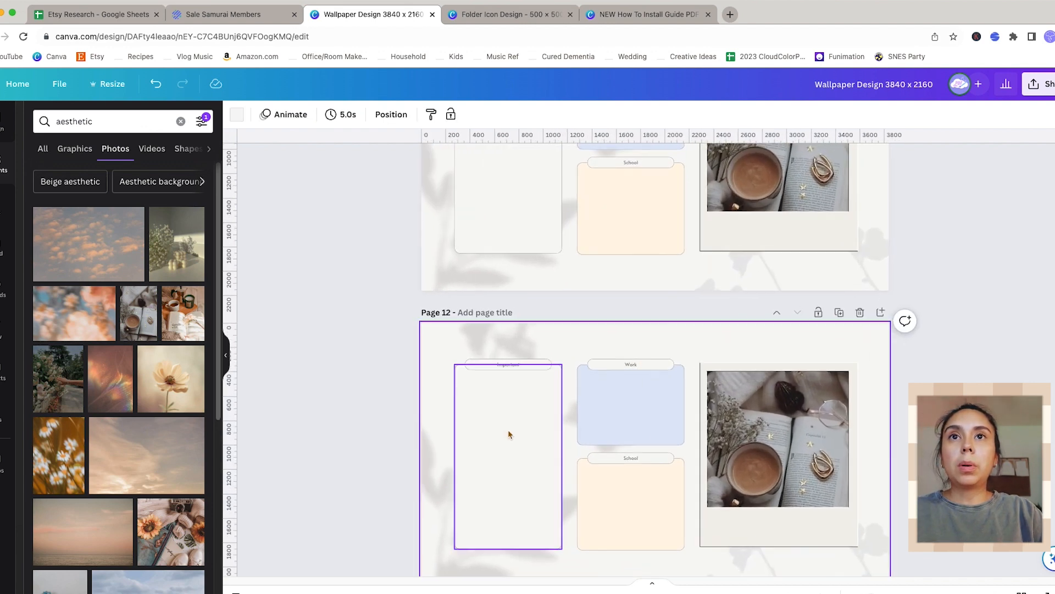
click(517, 541)
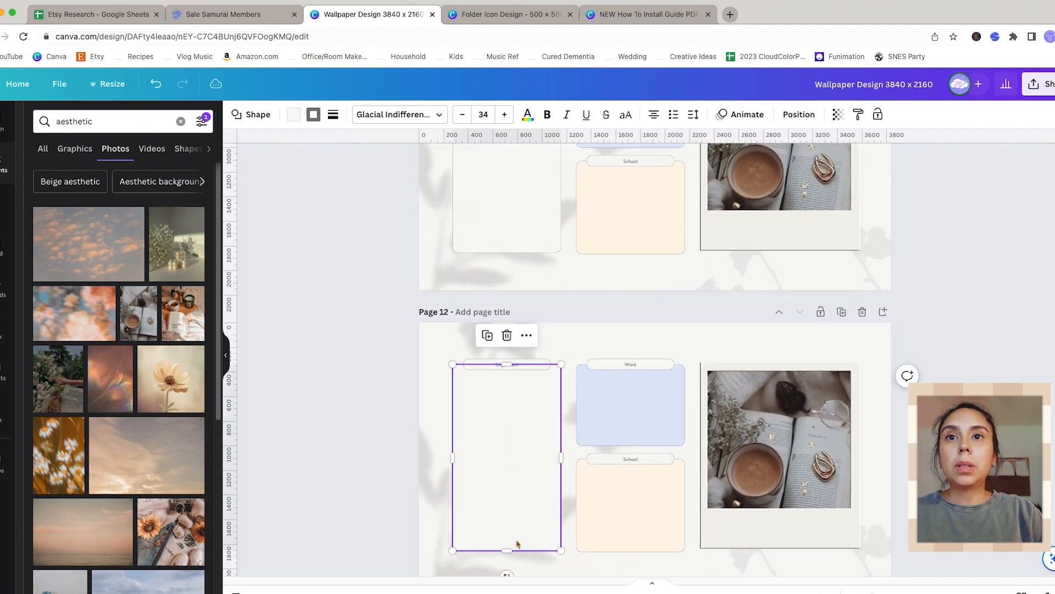
click(501, 424)
click(447, 398)
click(478, 387)
key(Delete)
click(500, 368)
key(Delete)
click(505, 368)
key(Delete)
Step: Lock the shadow graphics on page 12 and copy the Work and School boxes into the cleared space, titled Personal and Fun
click(621, 349)
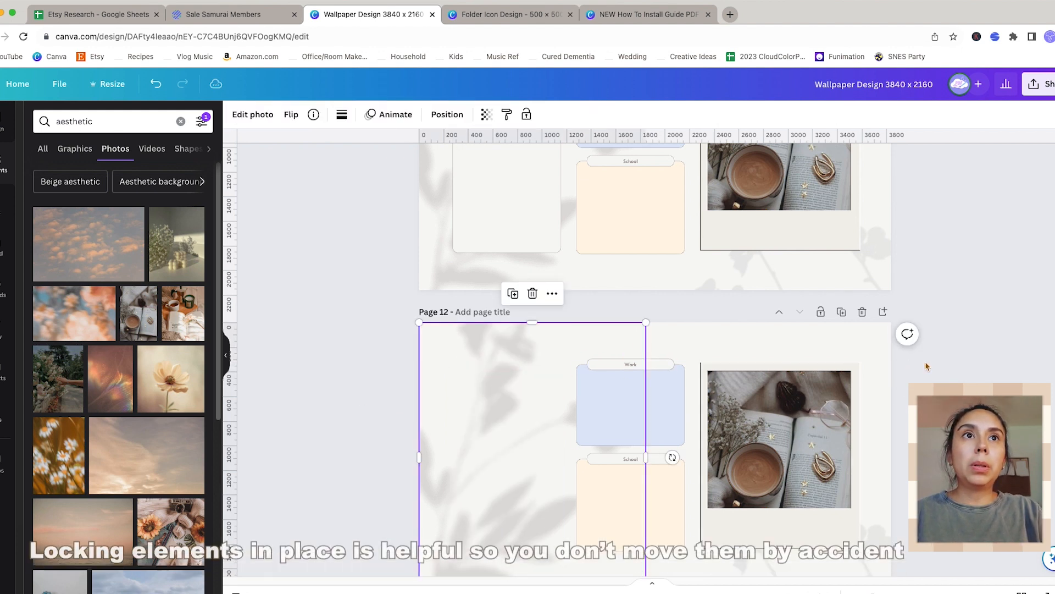
shift+click(865, 500)
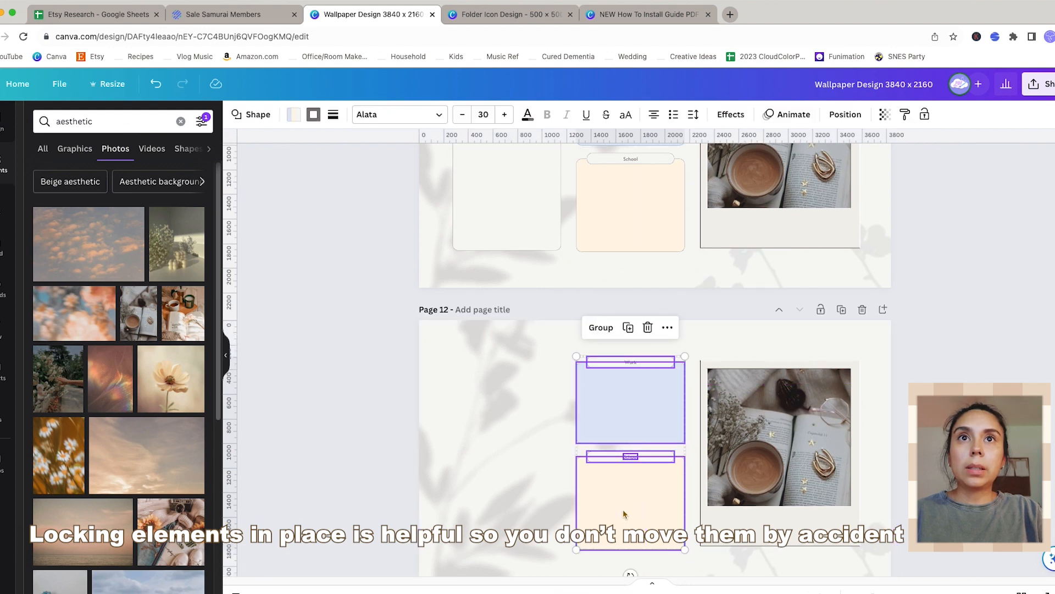
drag(624, 514, 501, 507)
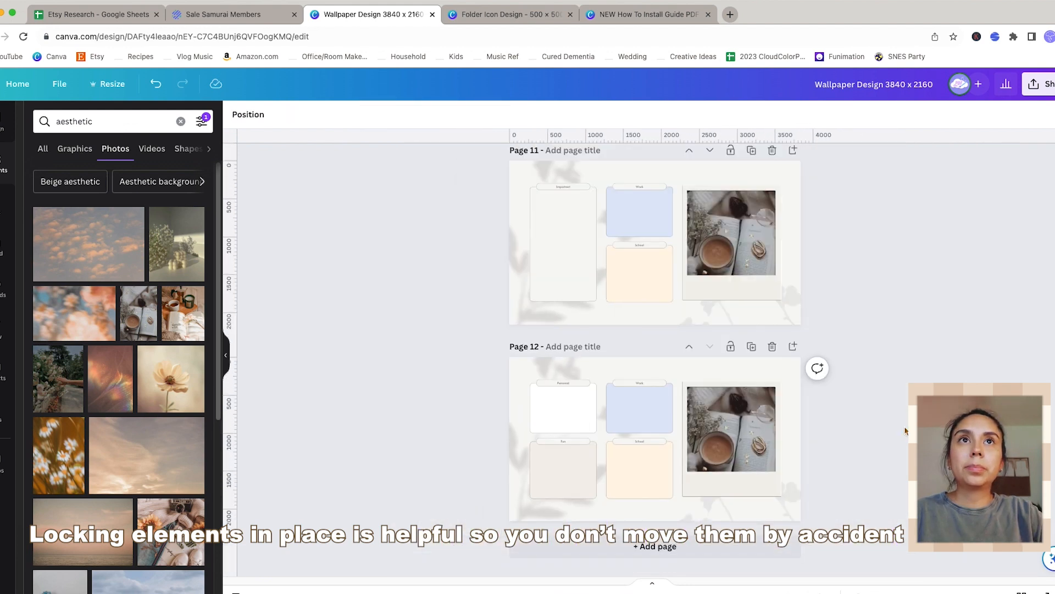
Step: Shrink the polaroid frame on page 12, copy it into a two-by-two grid, and fill the frames with different "aesthetic" photos
scroll(907, 432, down, 3)
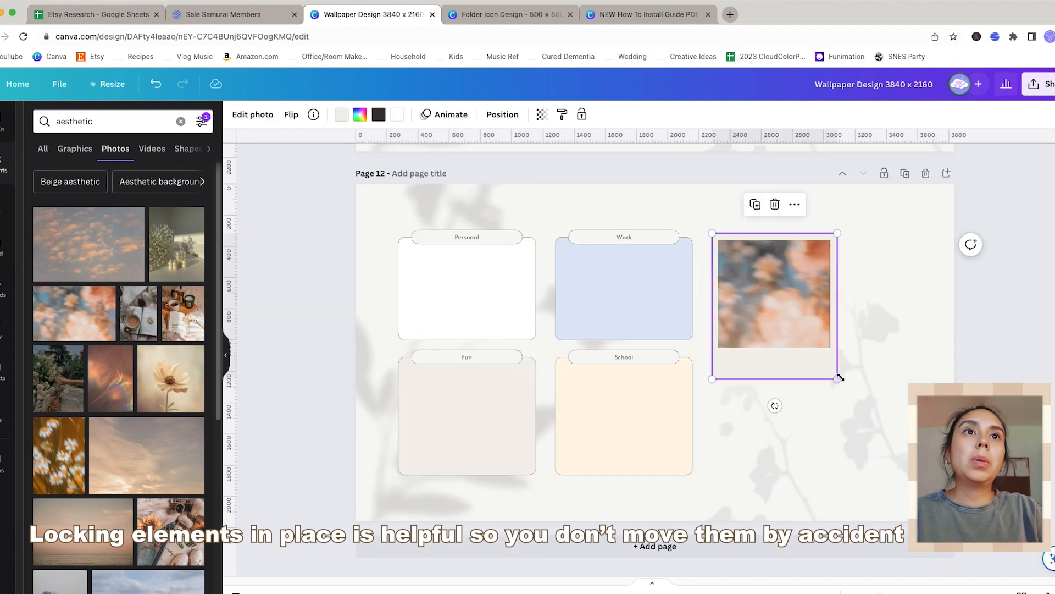
drag(837, 377, 804, 340)
drag(758, 278, 871, 280)
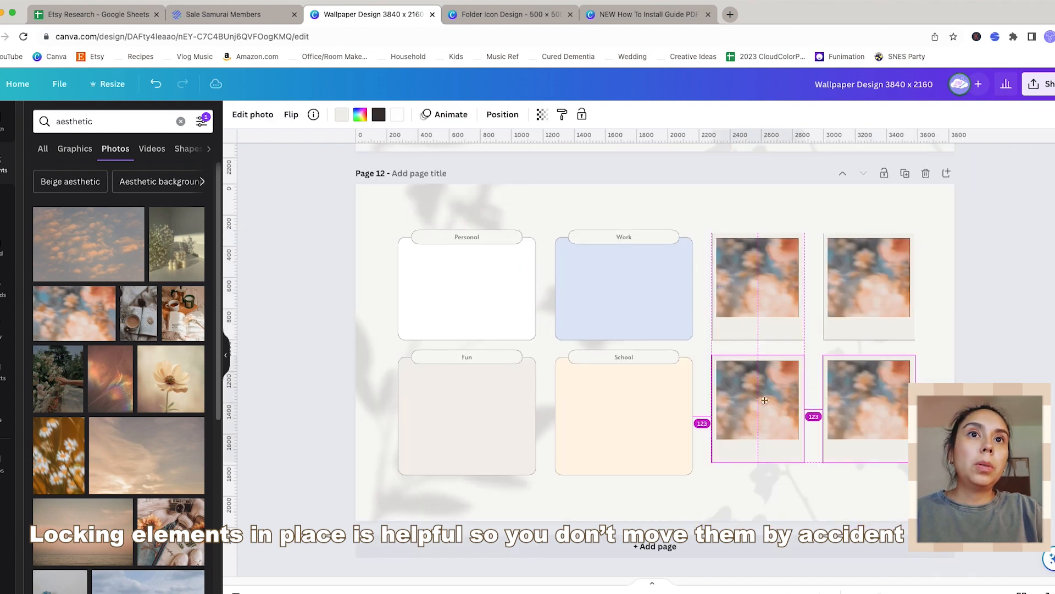
drag(765, 402, 765, 407)
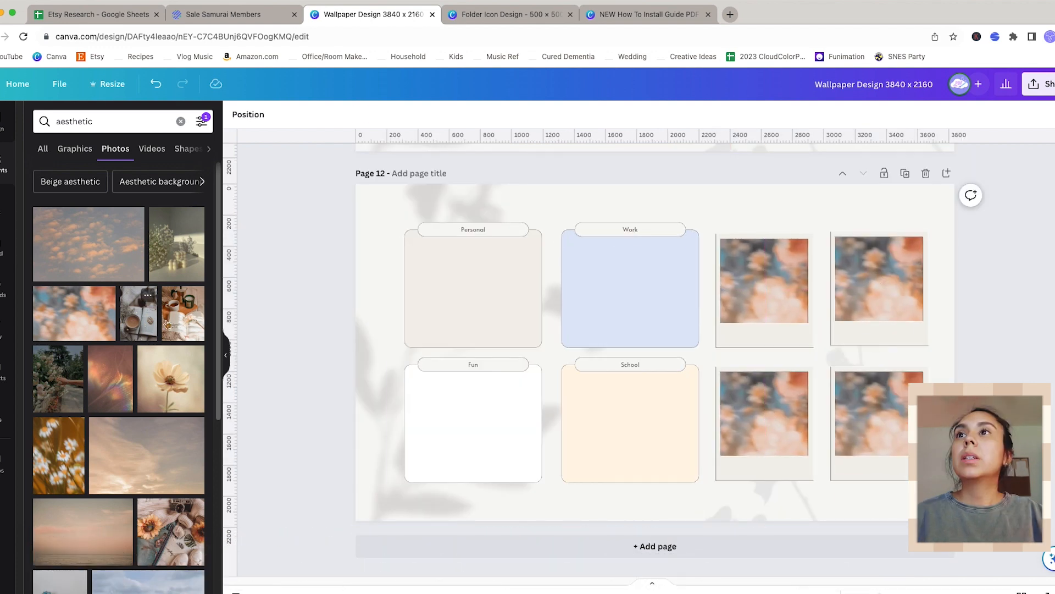
drag(182, 313, 764, 280)
drag(182, 375, 880, 412)
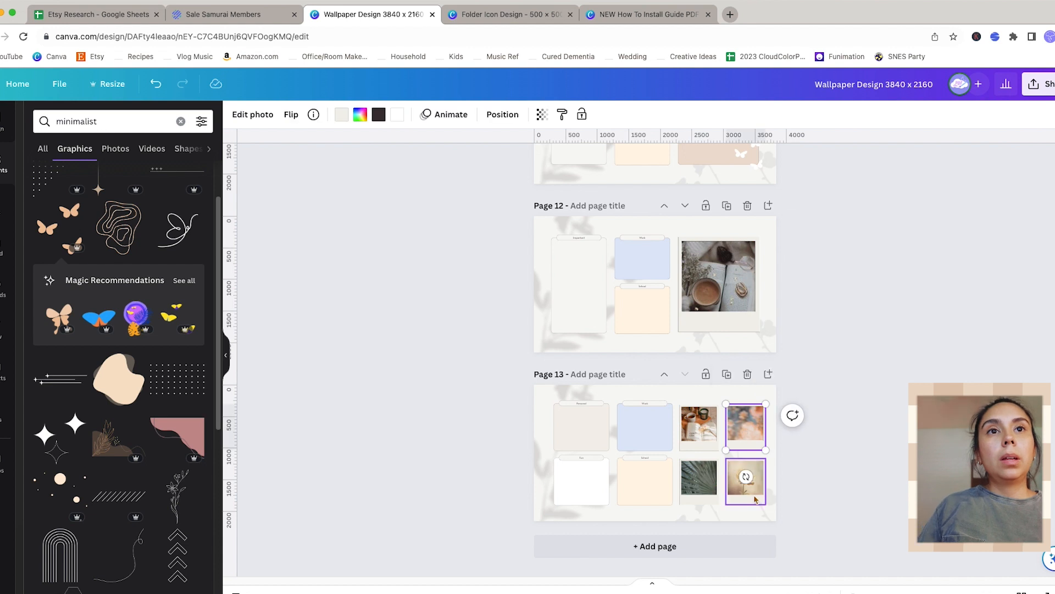
Step: Select all four polaroid frames on page 13 and set their transparency to 50
shift+click(709, 486)
shift+click(699, 423)
click(381, 114)
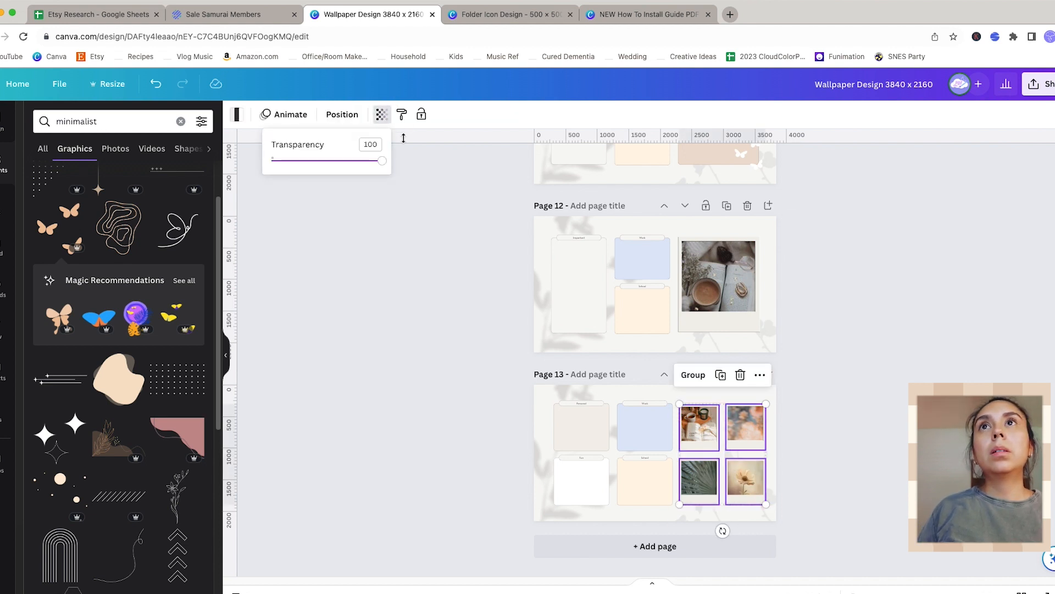
text(5)
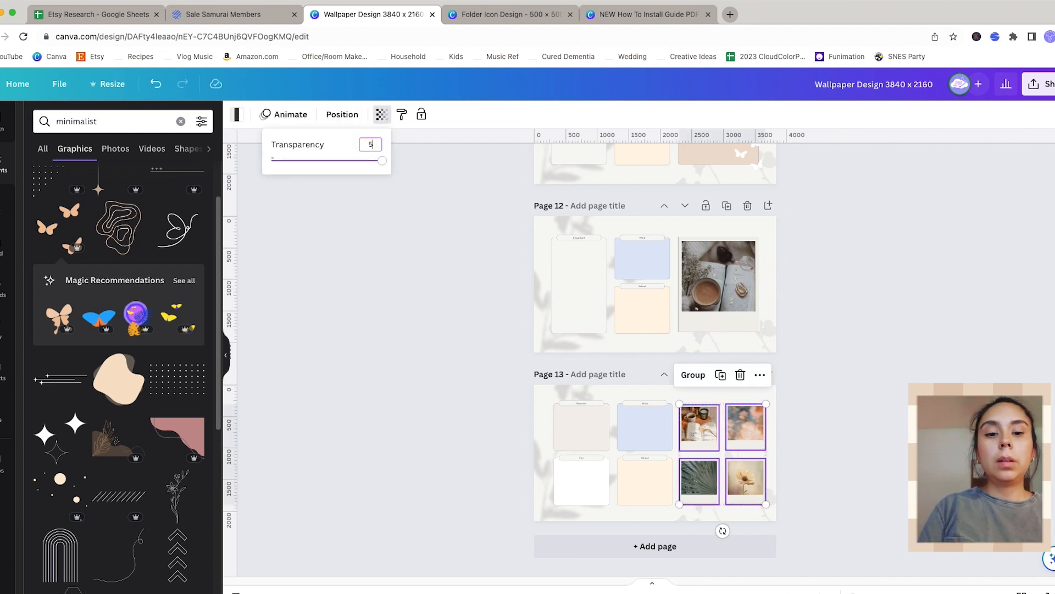
text(0)
key(Return)
click(814, 496)
Step: Set the transparency of the coffee-and-book polaroid frame on page 12 to 50
click(727, 296)
click(542, 115)
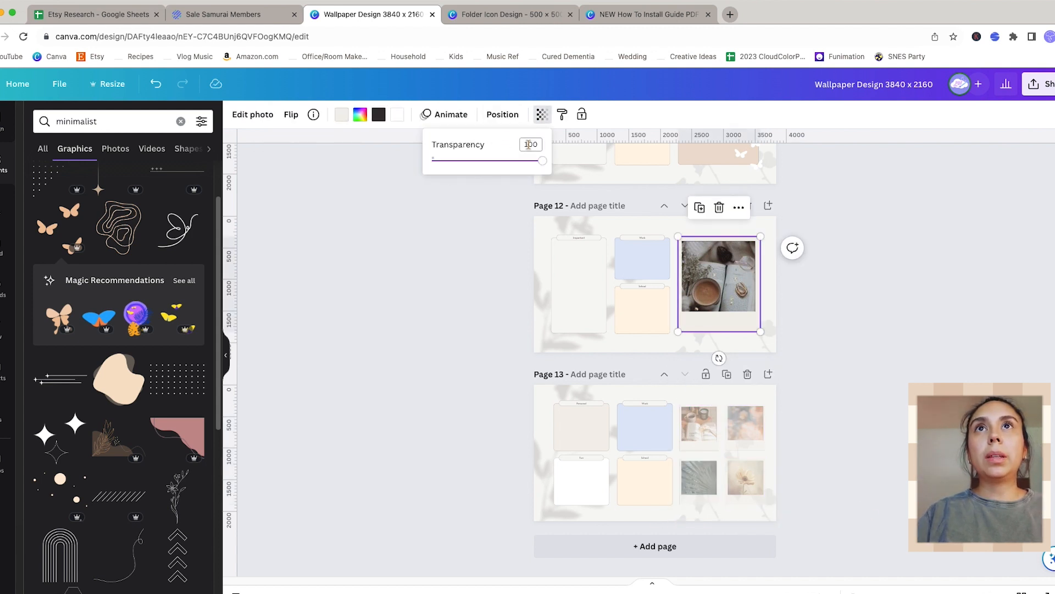
text(50)
key(Return)
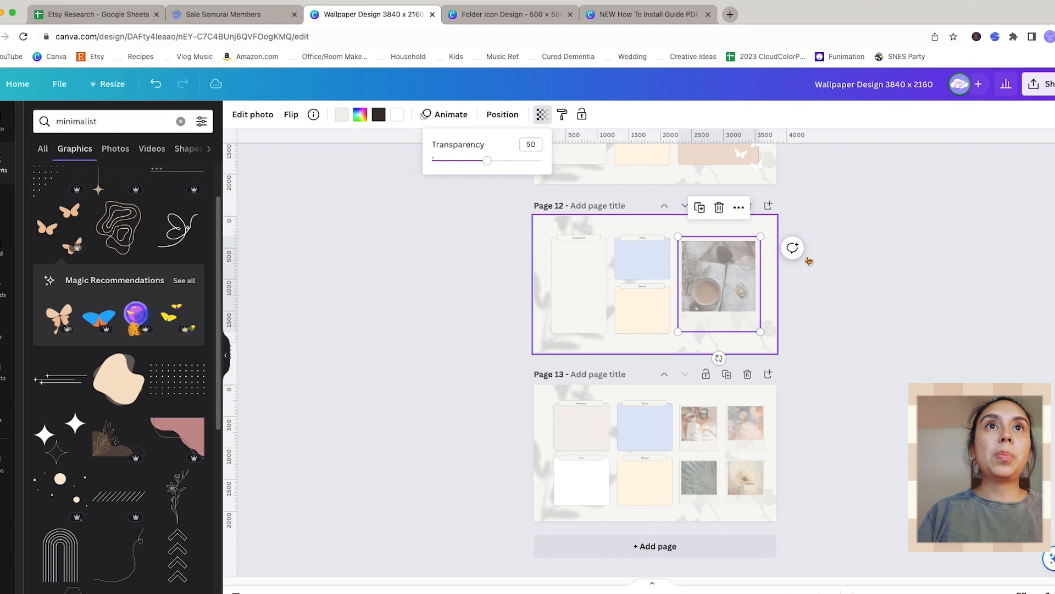
click(802, 481)
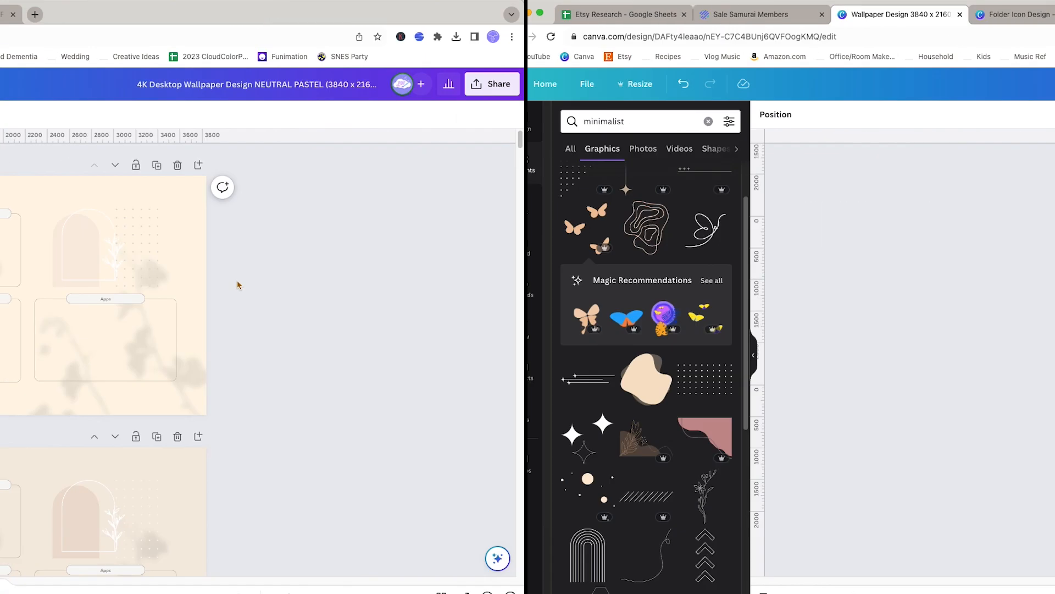
Step: Review the solid-colour, Neutral and Pastel wallpaper variations throughout the 4K Desktop Wallpaper Design NEUTRAL PASTEL file
scroll(790, 291, down, 4)
scroll(789, 293, down, 9)
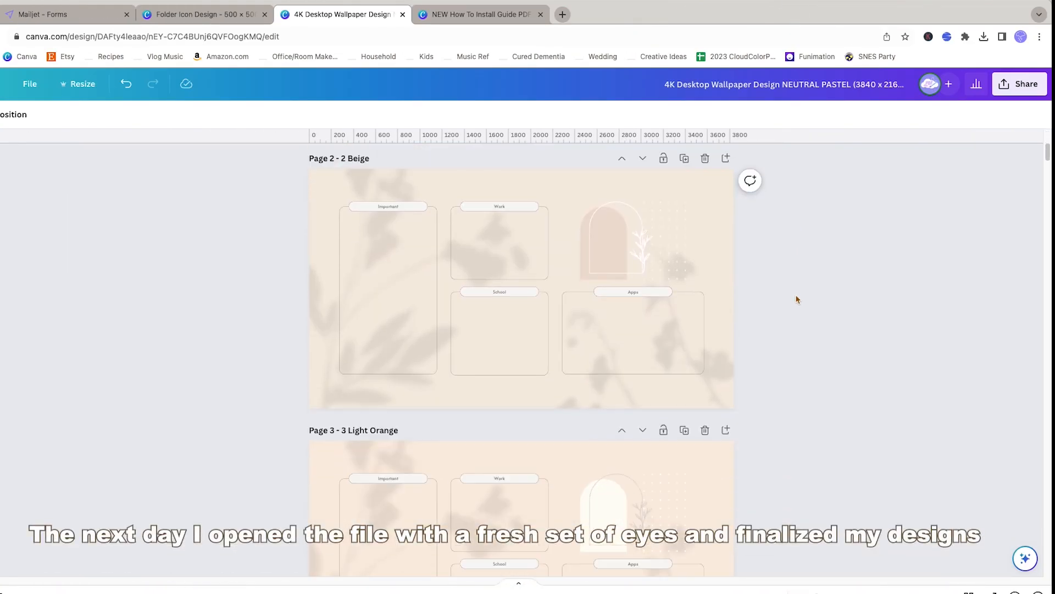
scroll(787, 299, down, 15)
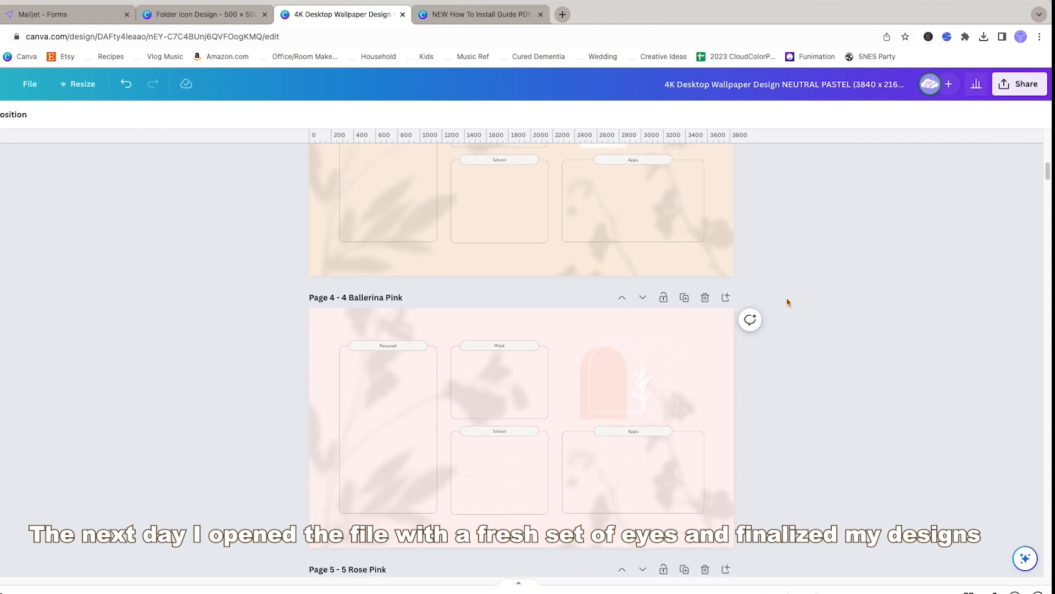
scroll(786, 302, down, 15)
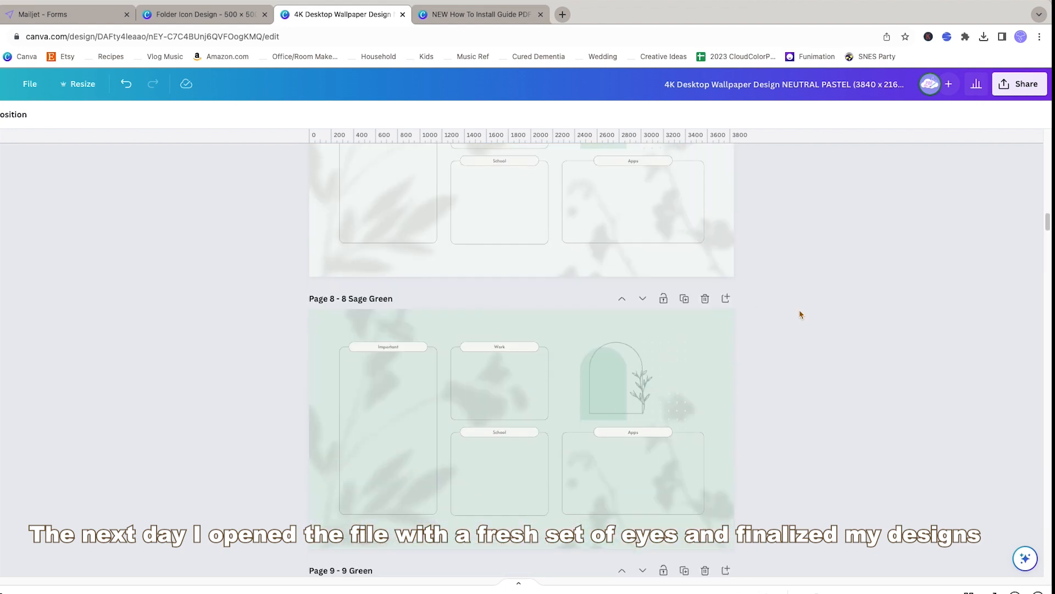
scroll(794, 321, down, 15)
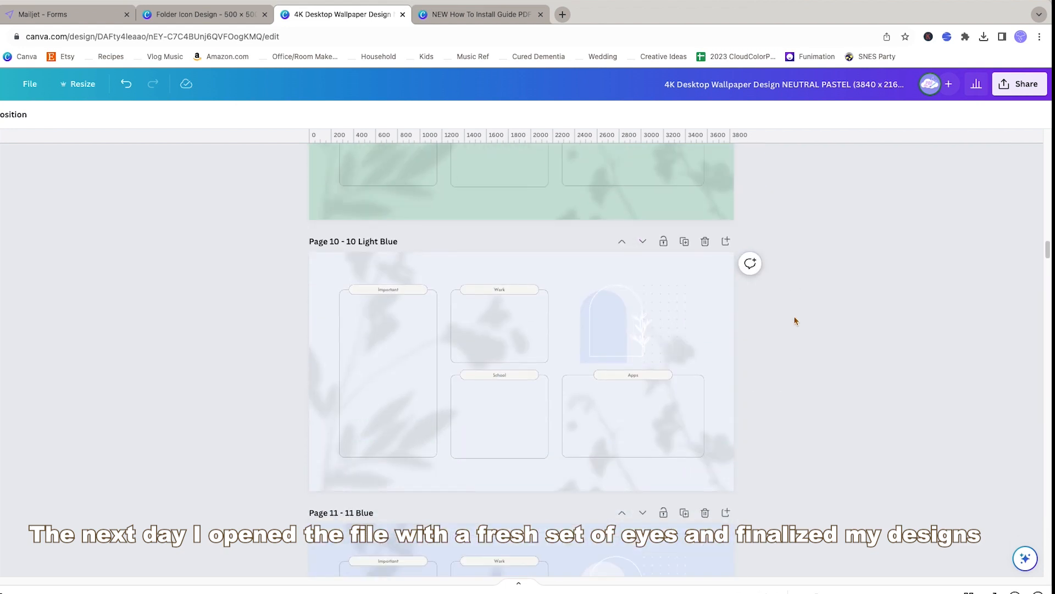
scroll(794, 320, down, 15)
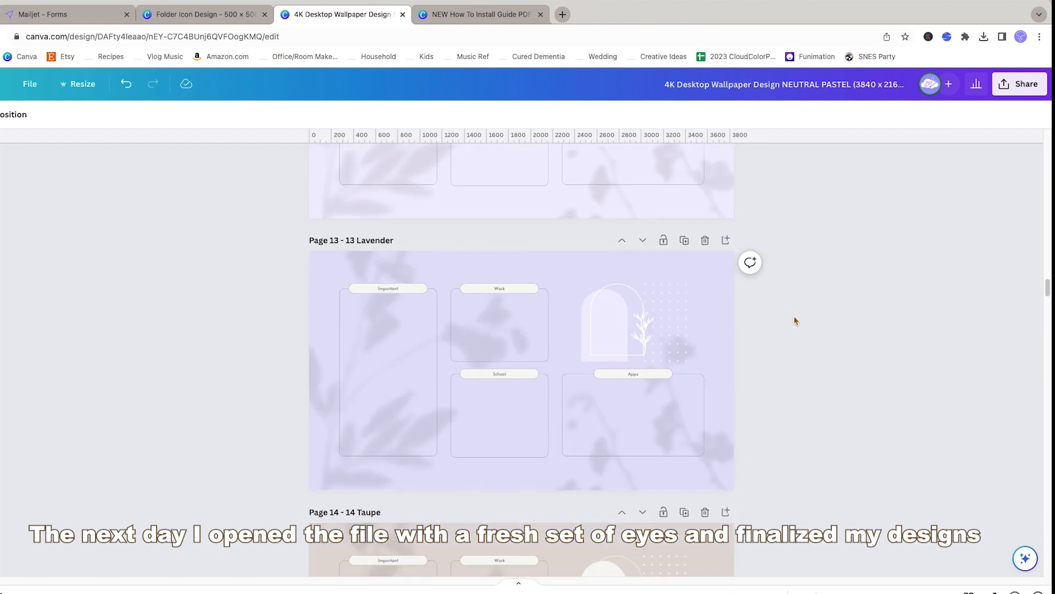
scroll(795, 320, down, 15)
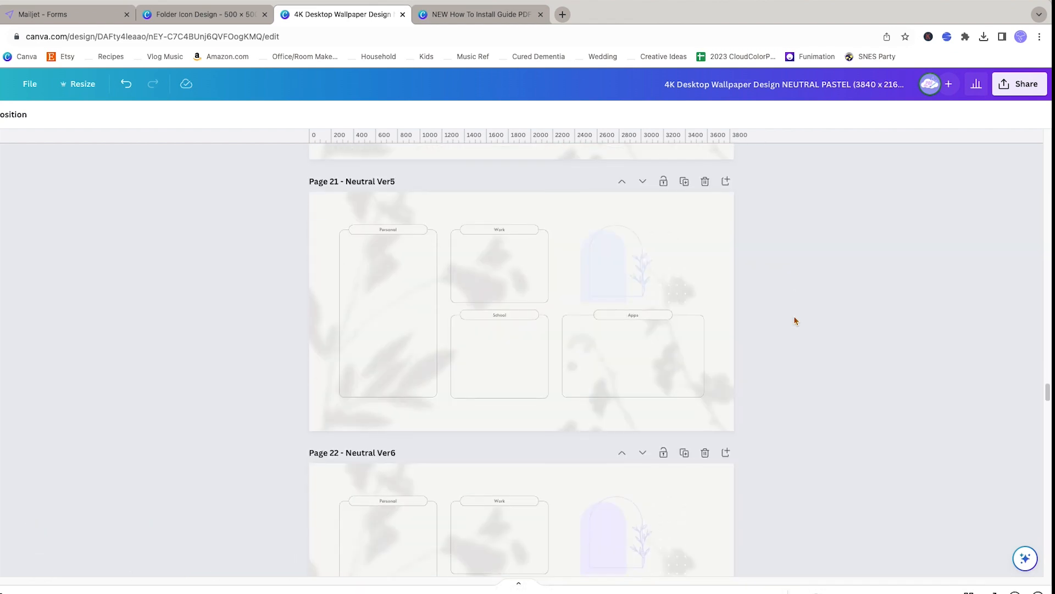
scroll(795, 320, down, 4)
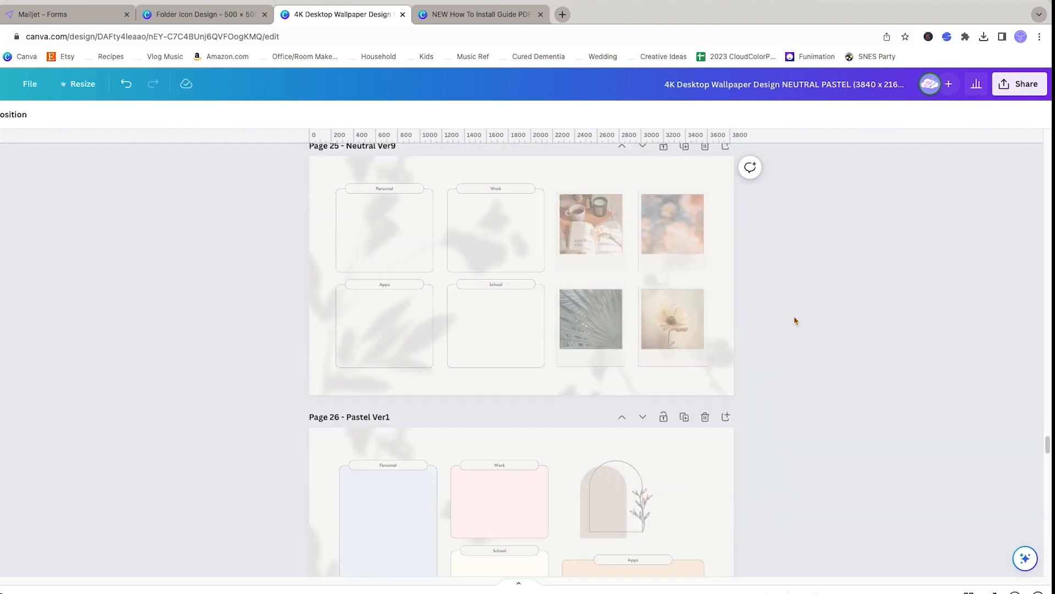
scroll(794, 321, down, 4)
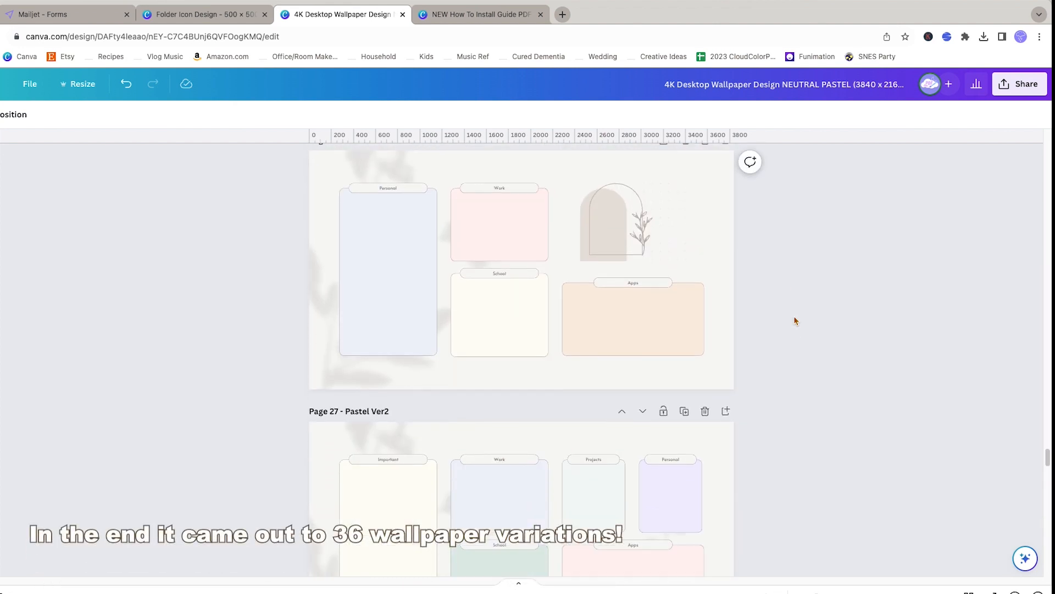
scroll(794, 321, down, 3)
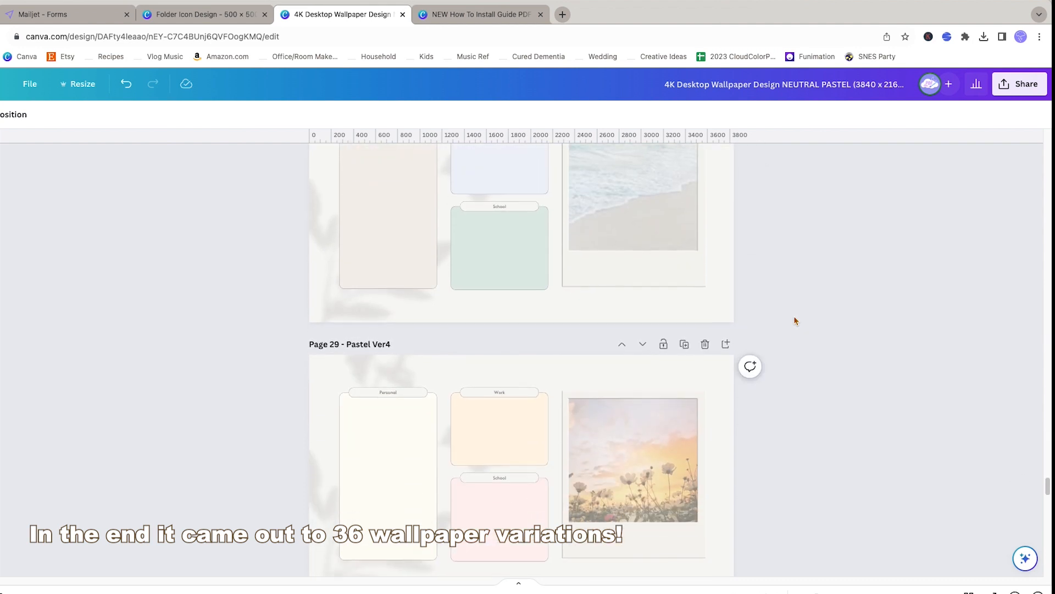
scroll(794, 320, down, 2)
scroll(794, 321, up, 4)
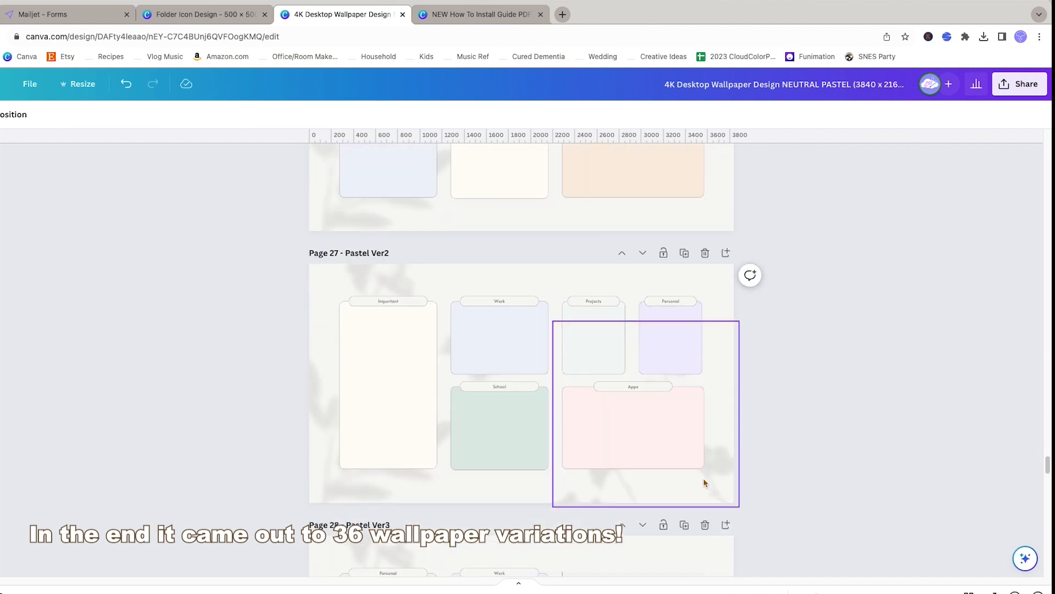
scroll(705, 476, down, 5)
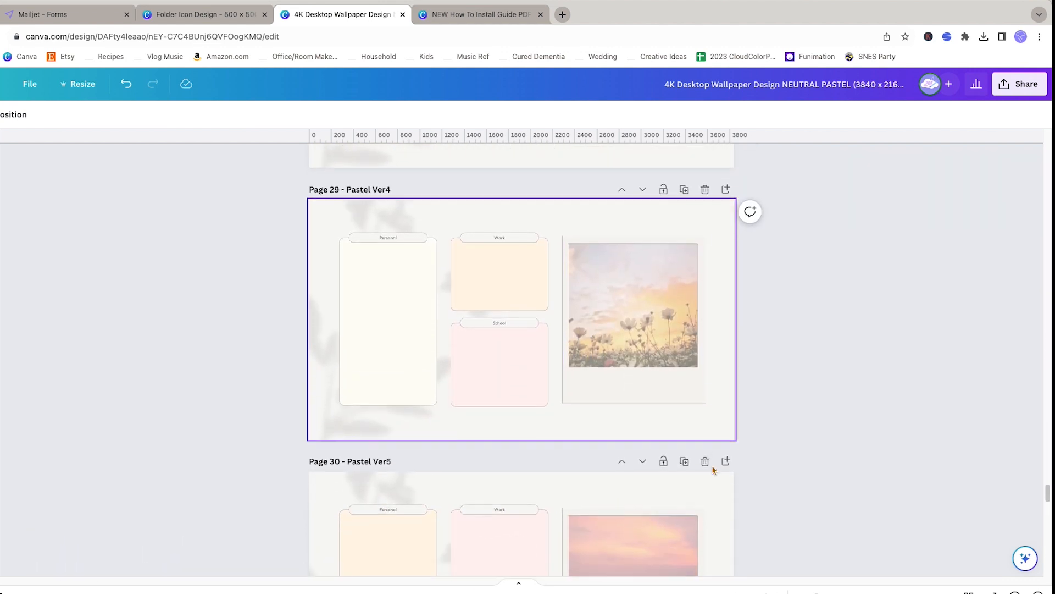
scroll(731, 433, down, 4)
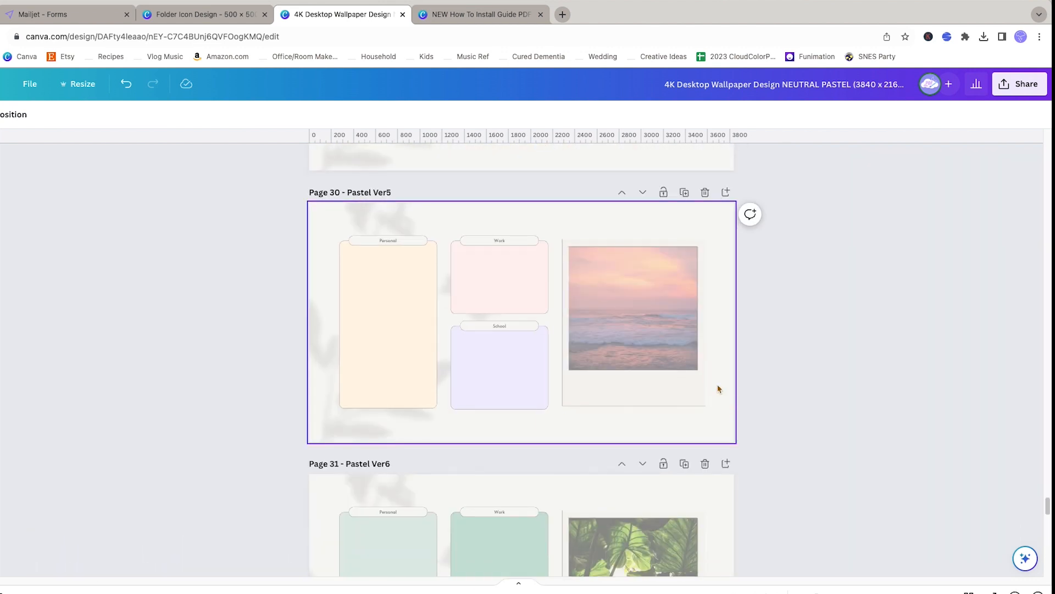
scroll(720, 442, down, 10)
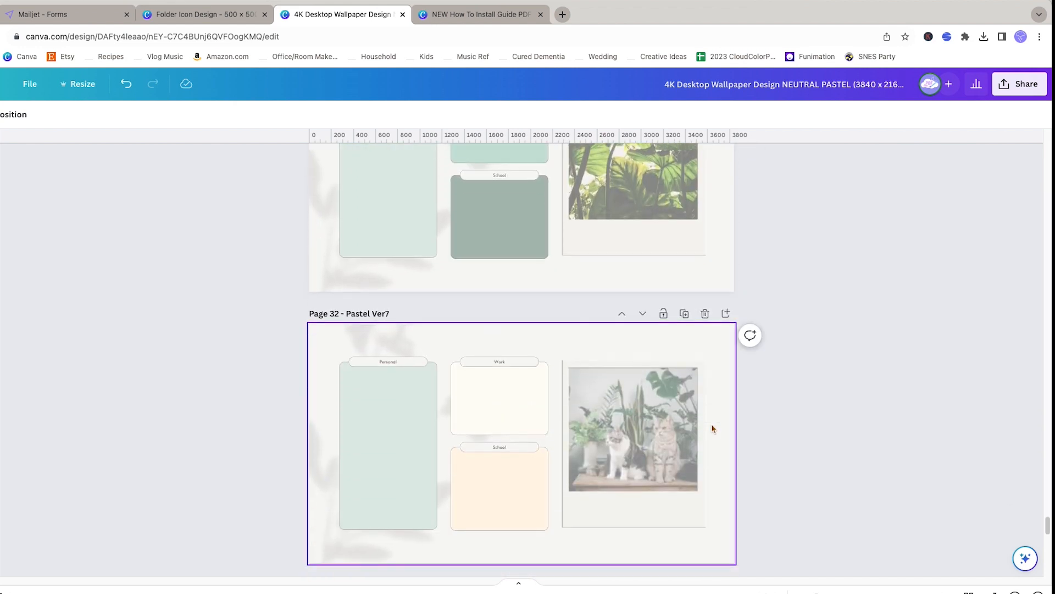
scroll(718, 437, down, 10)
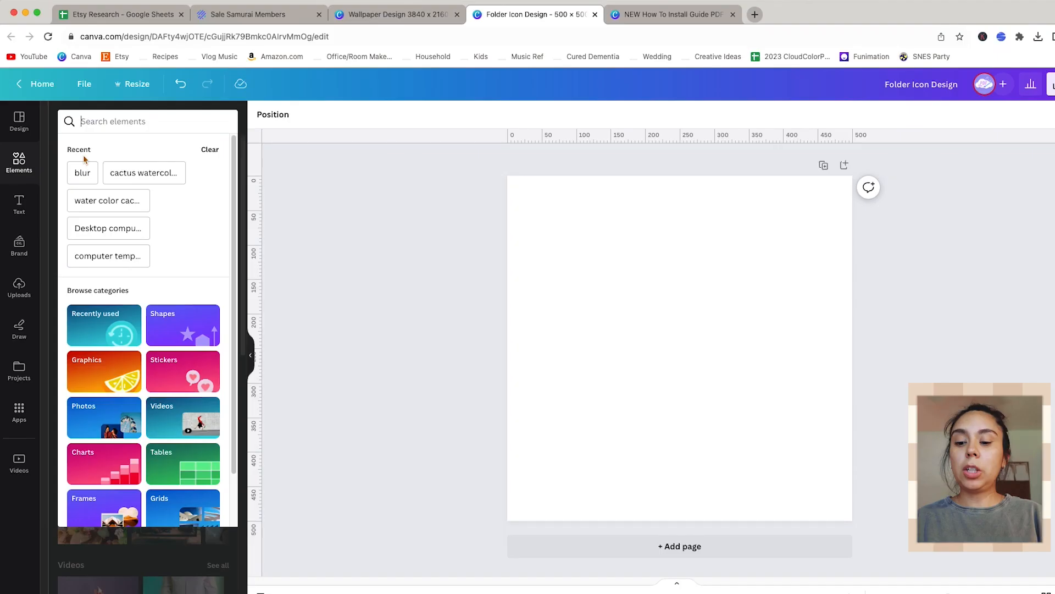
Step: Search the elements for "folder icon", insert the blue folder graphic, and enlarge and centre it across most of the 500 px page
text(folder icon)
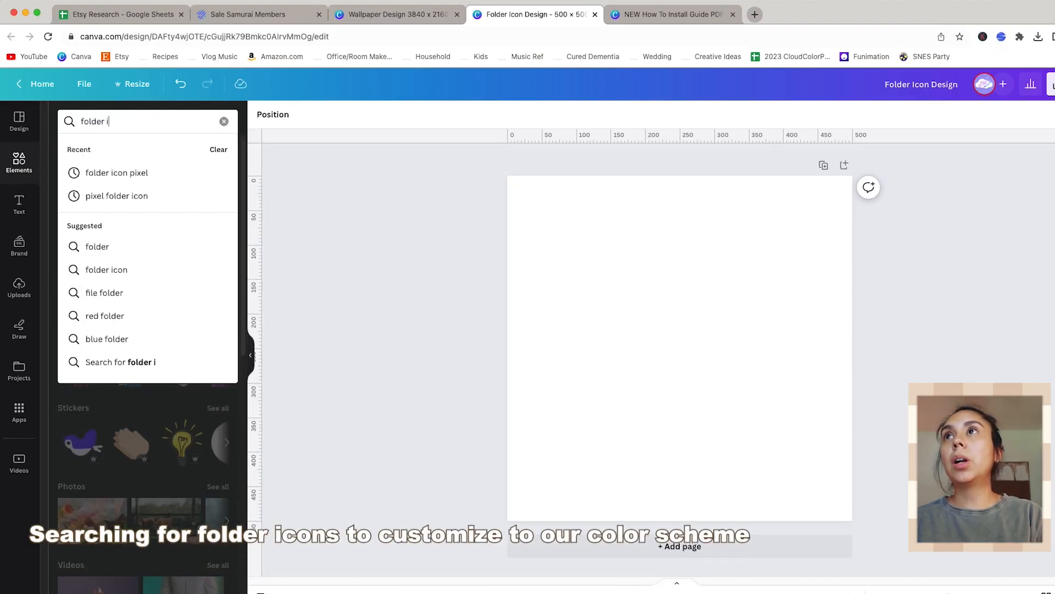
key(Return)
click(132, 249)
drag(611, 291, 521, 219)
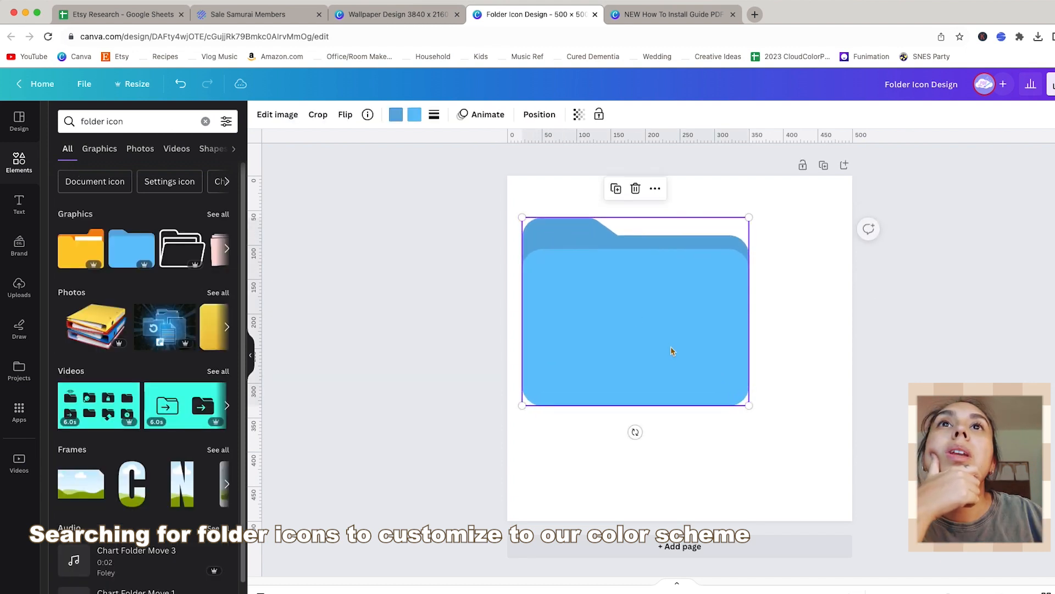
drag(672, 351, 693, 366)
drag(769, 422, 836, 483)
mouse_move(653, 387)
mouse_down()
mouse_move(643, 370)
mouse_move(644, 385)
mouse_up()
click(420, 311)
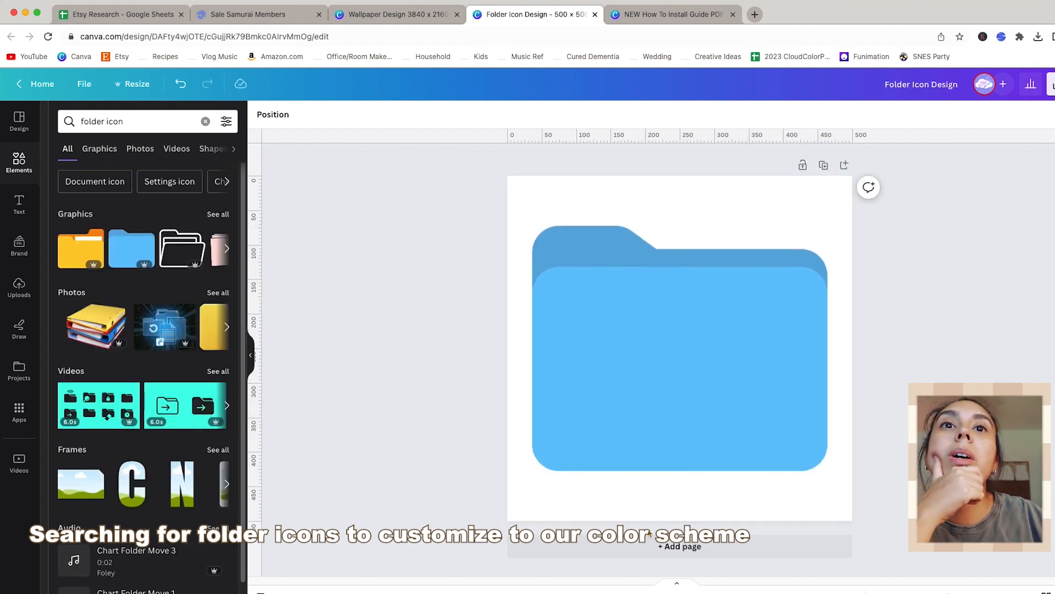
Step: Add a second page and insert the yellow open folder with the black outline from the folder icon graphics
click(659, 546)
click(217, 215)
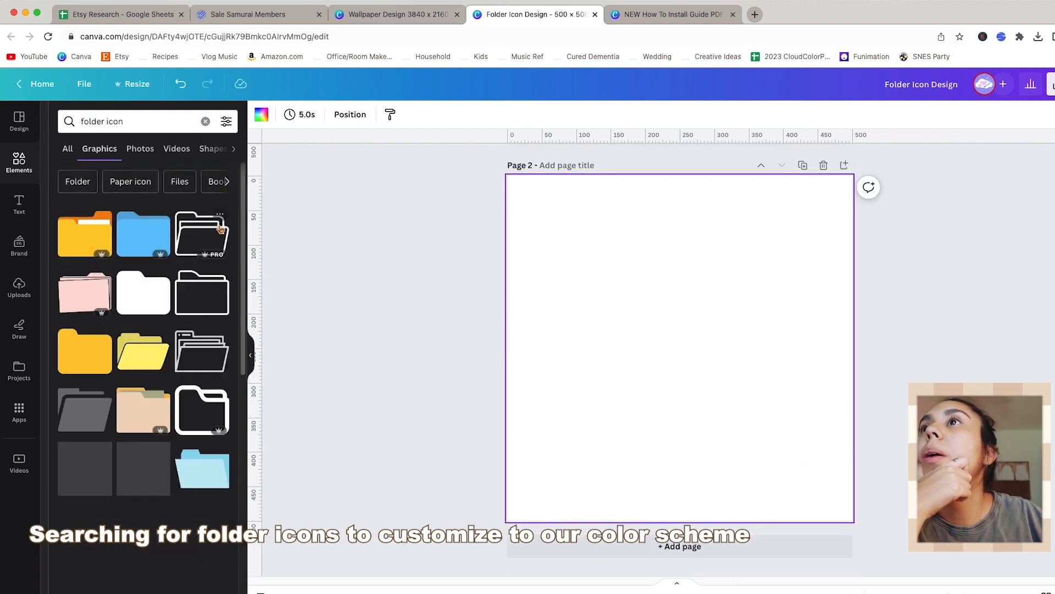
click(143, 351)
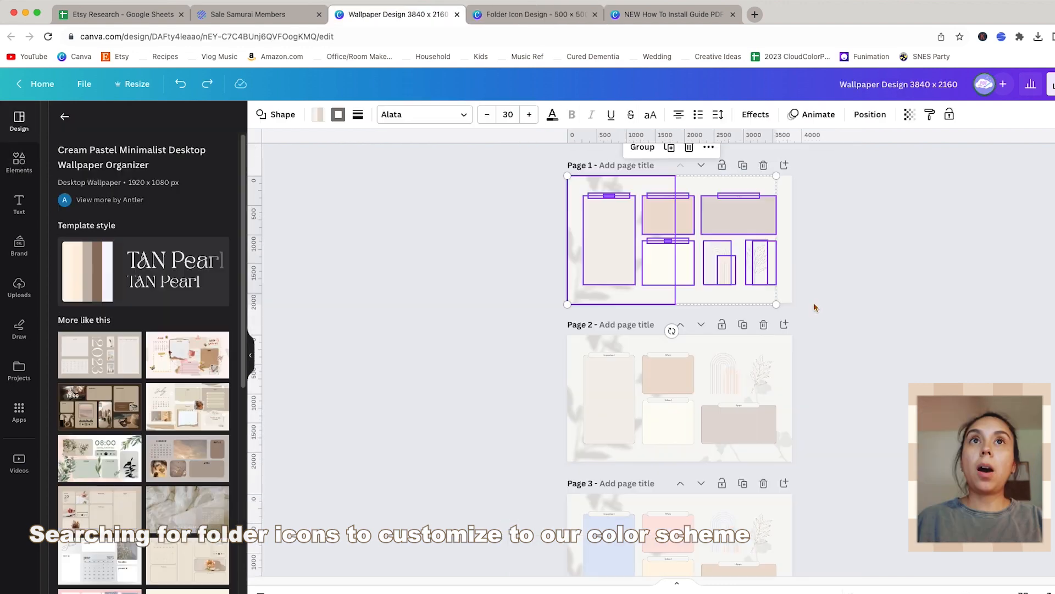
Step: Copy the wallpaper designs from pages 1 and 4 onto a new third page of the Folder Icon Design and title it "throwaway"
click(457, 356)
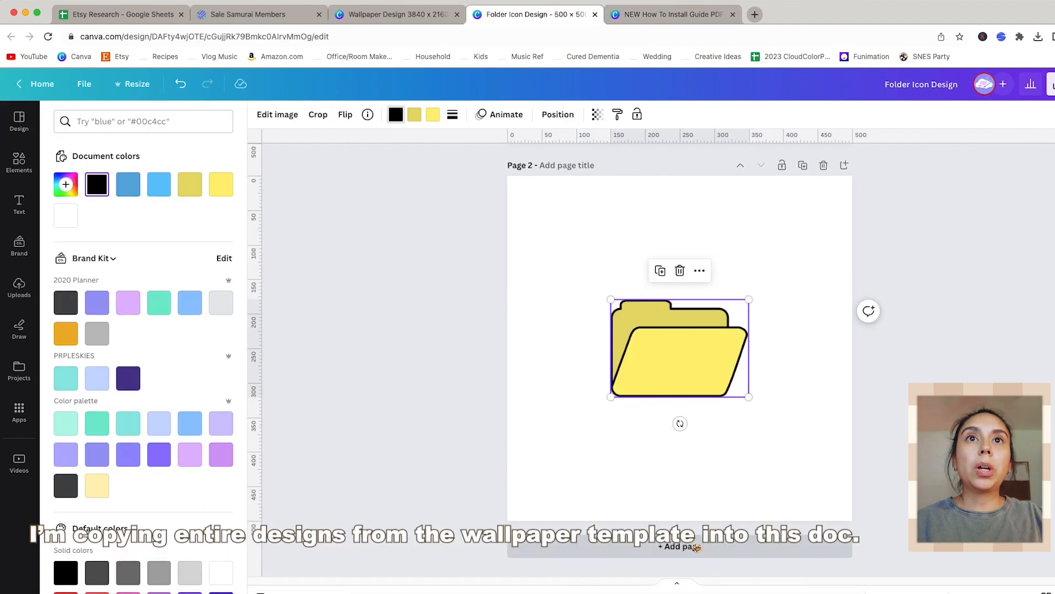
key(ctrl+v)
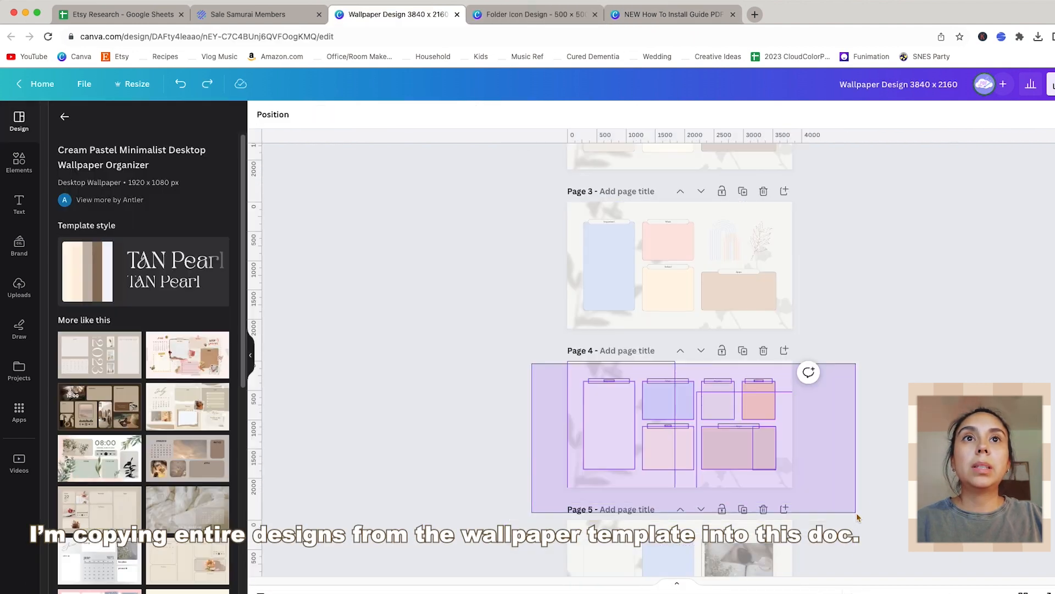
key(ctrl+a)
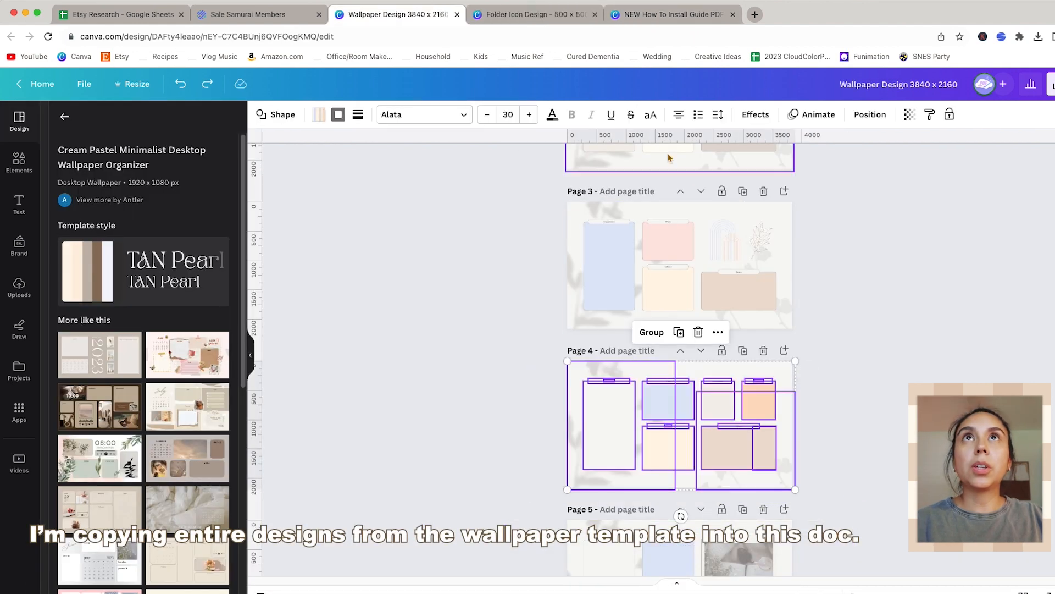
click(527, 15)
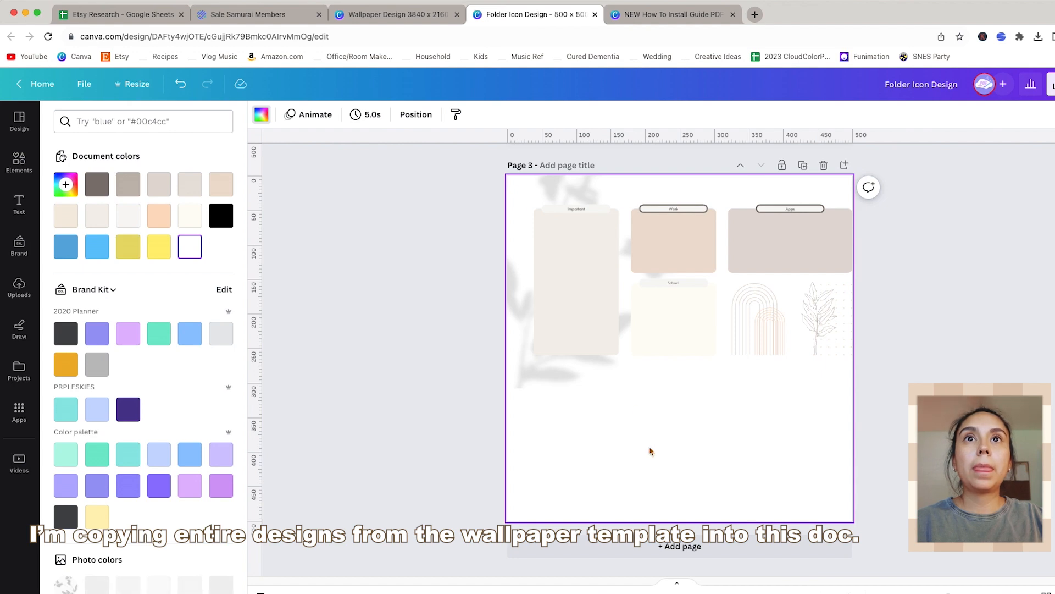
key(ctrl+v)
click(584, 160)
text(thr)
text(owaway)
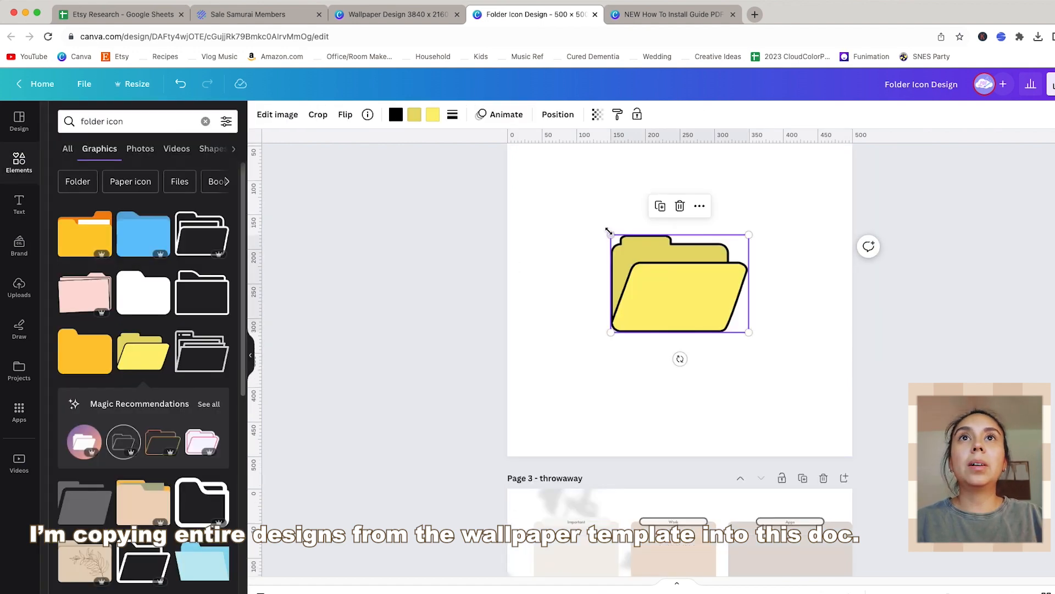
Step: Enlarge the yellow open folder on page 2 to span nearly the full page width
drag(609, 231, 508, 168)
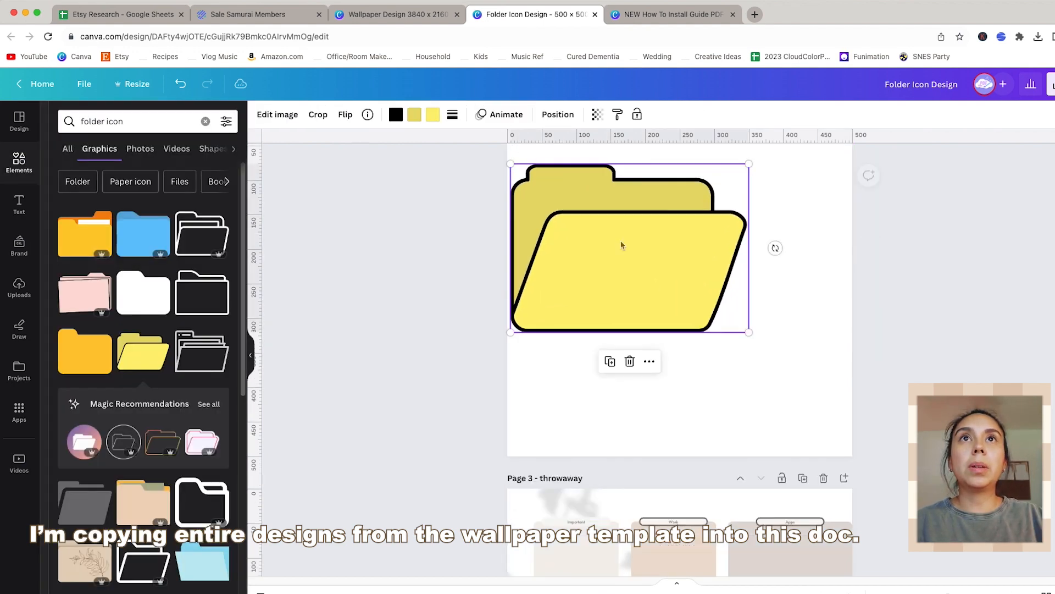
scroll(711, 448, up, 3)
drag(749, 419, 837, 481)
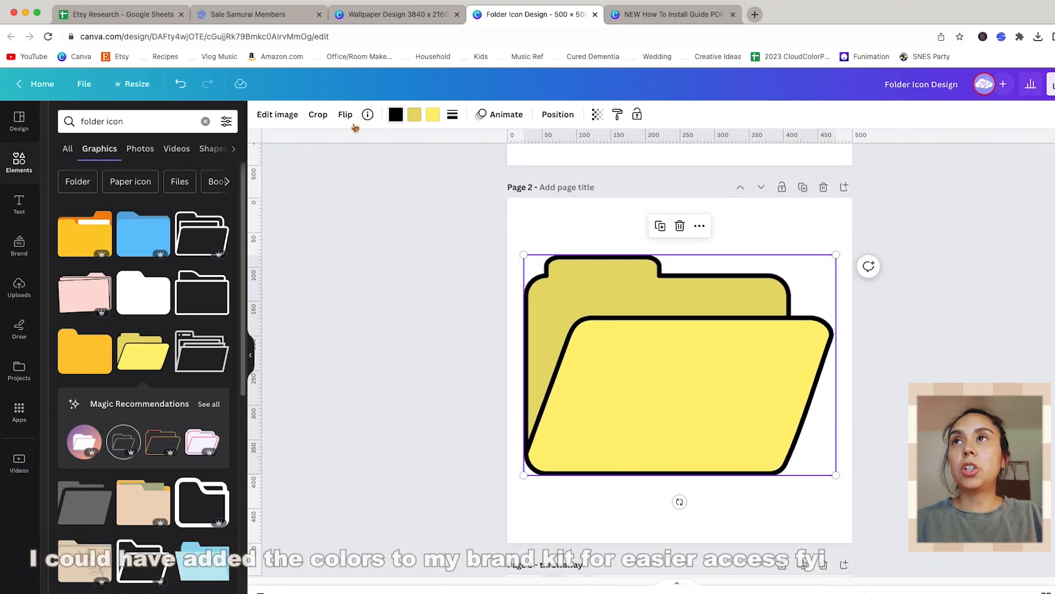
Step: Recolour the open folder on page 2 with a taupe #c2b9b1 outline, a beige #edded0 back and a light cream front
click(396, 114)
click(214, 193)
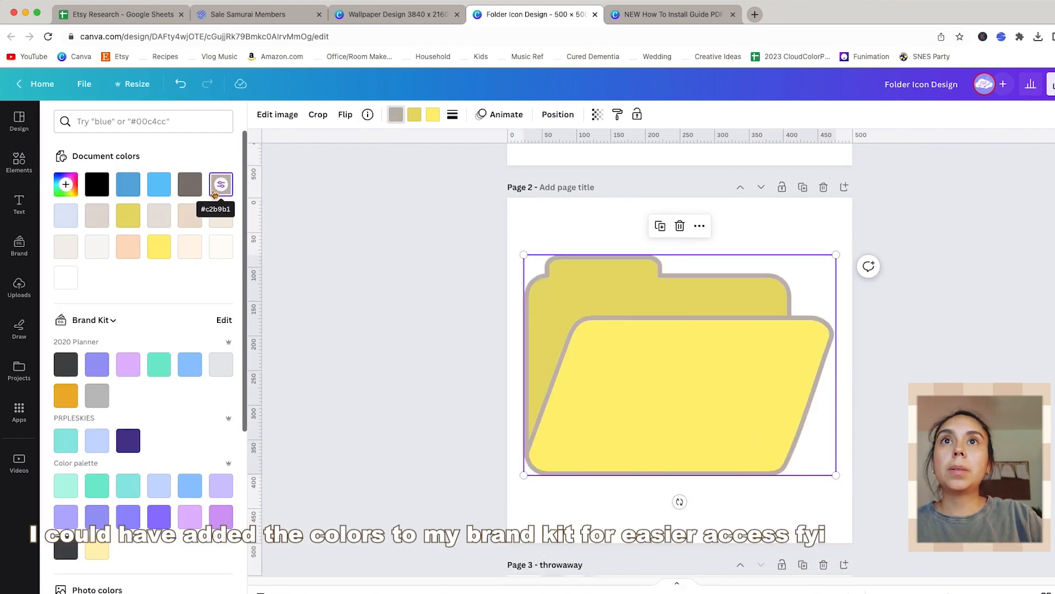
click(421, 114)
click(190, 215)
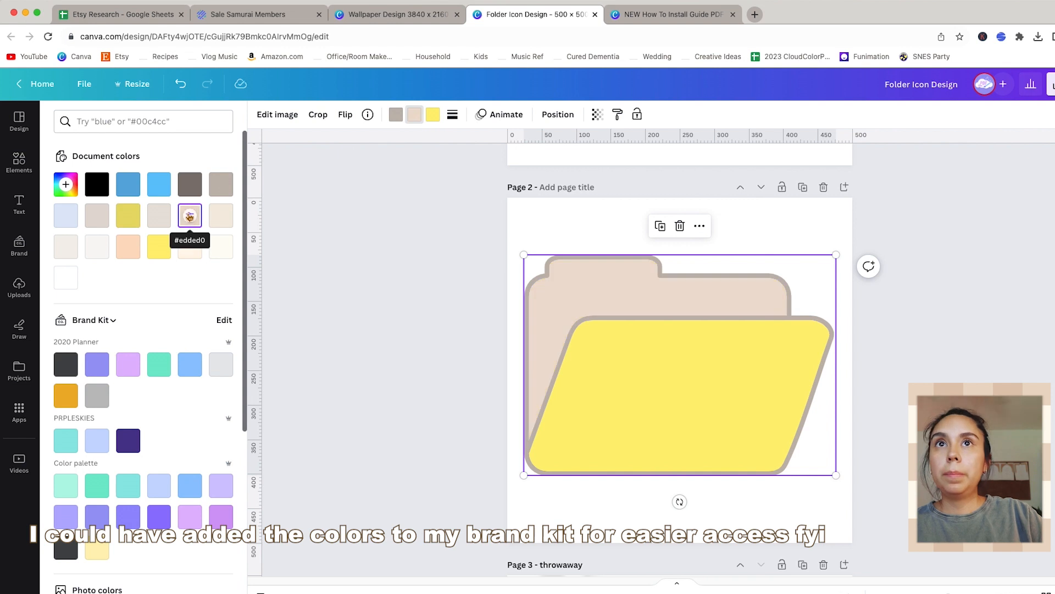
click(434, 115)
click(190, 246)
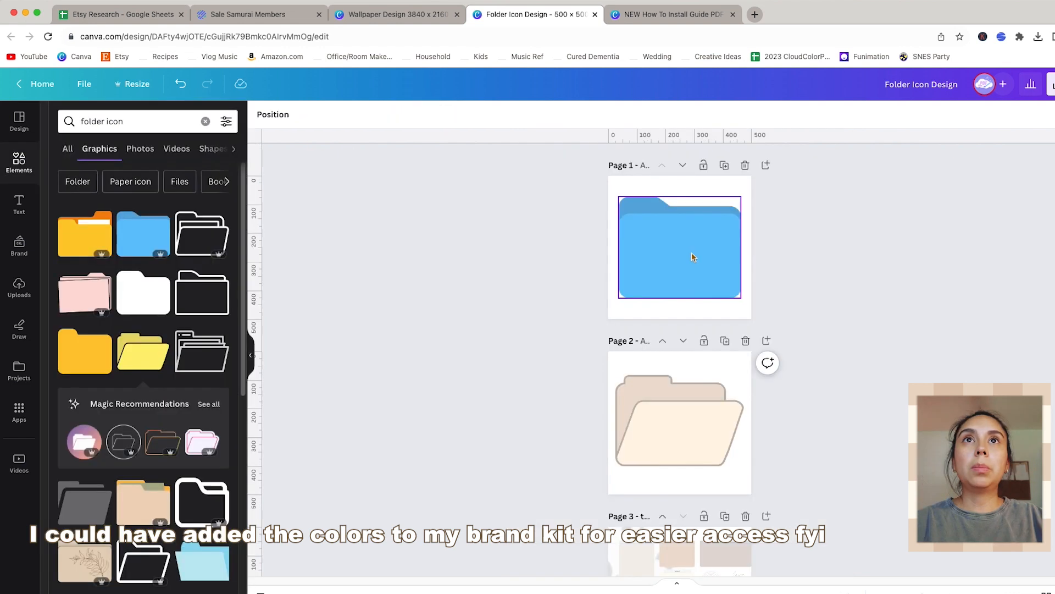
Step: Recolour the blue closed folder on page 1 with a beige back and a lighter cream-beige front
click(692, 252)
click(396, 114)
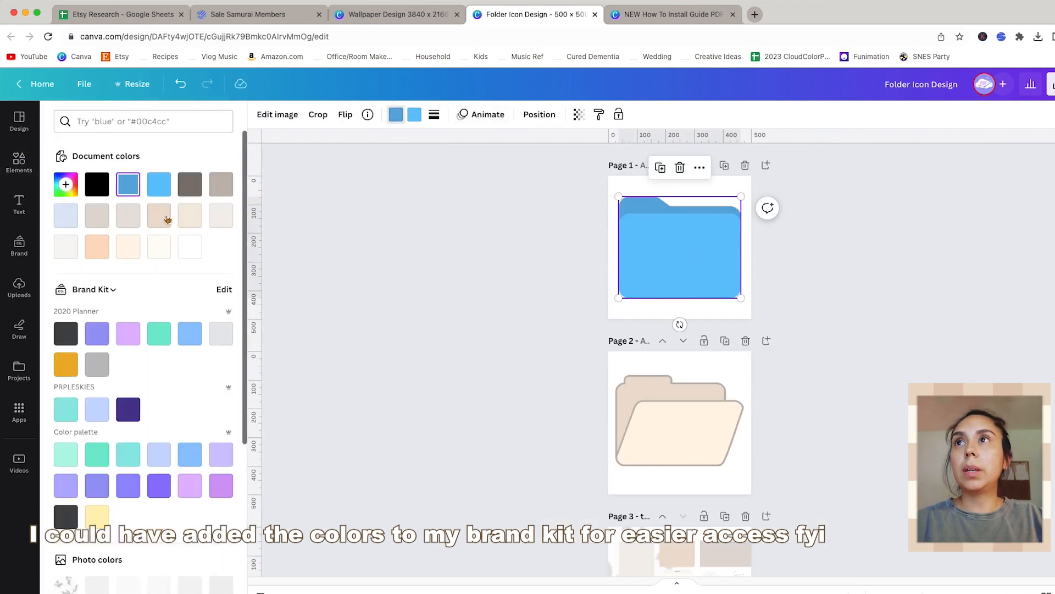
click(159, 214)
click(415, 115)
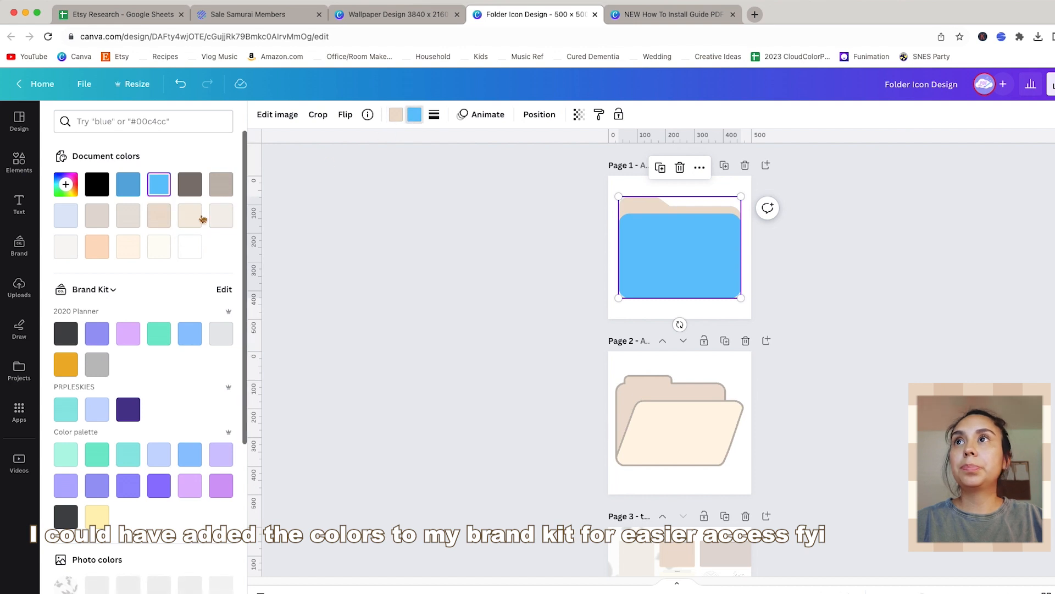
click(189, 215)
click(440, 276)
Step: Change the outline of the open folder on page 2 to the dark taupe #827874
click(680, 421)
click(396, 114)
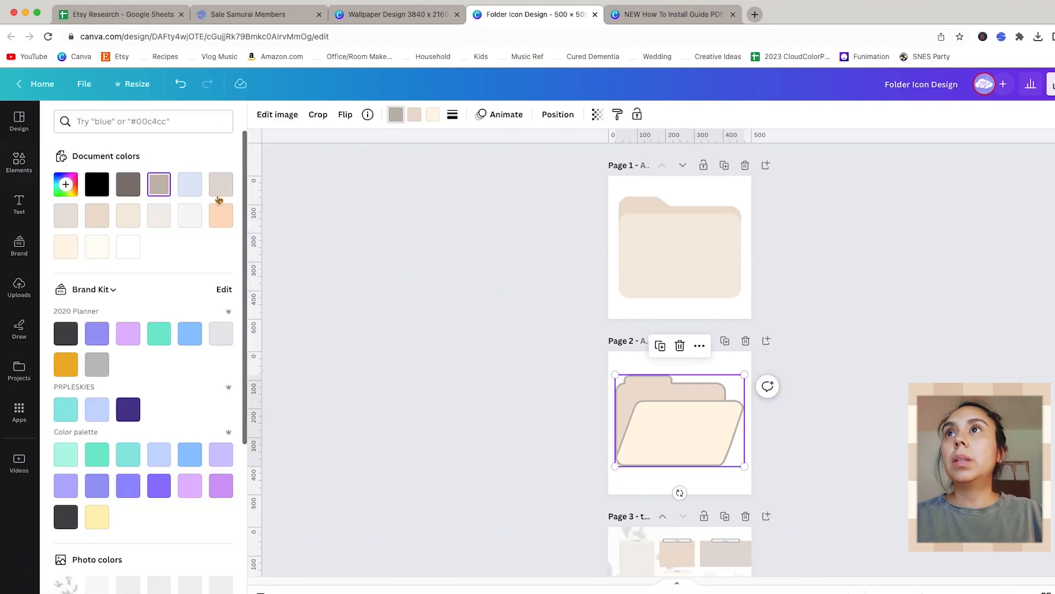
click(128, 185)
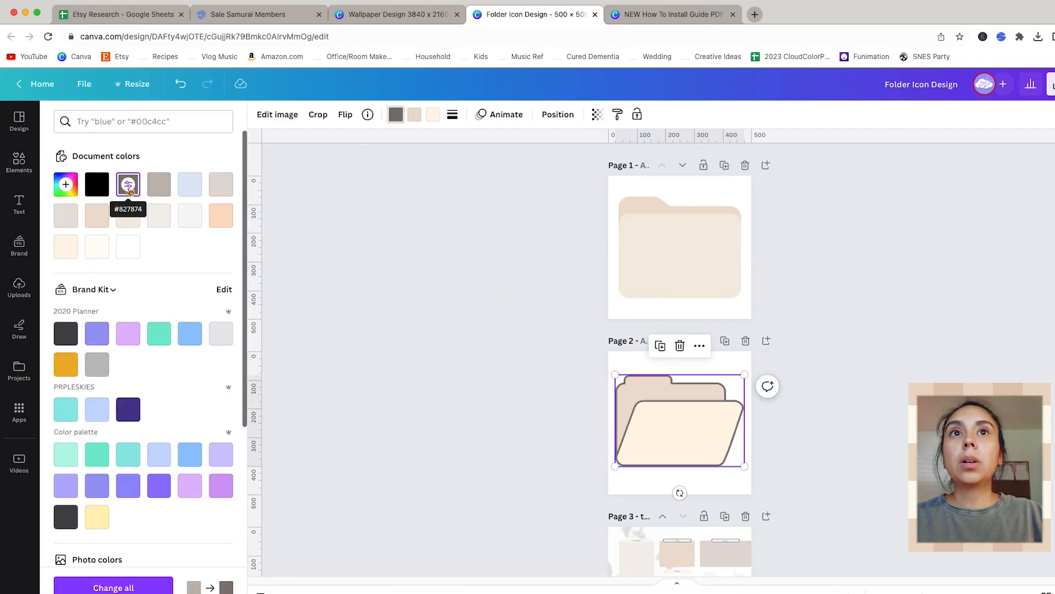
click(686, 413)
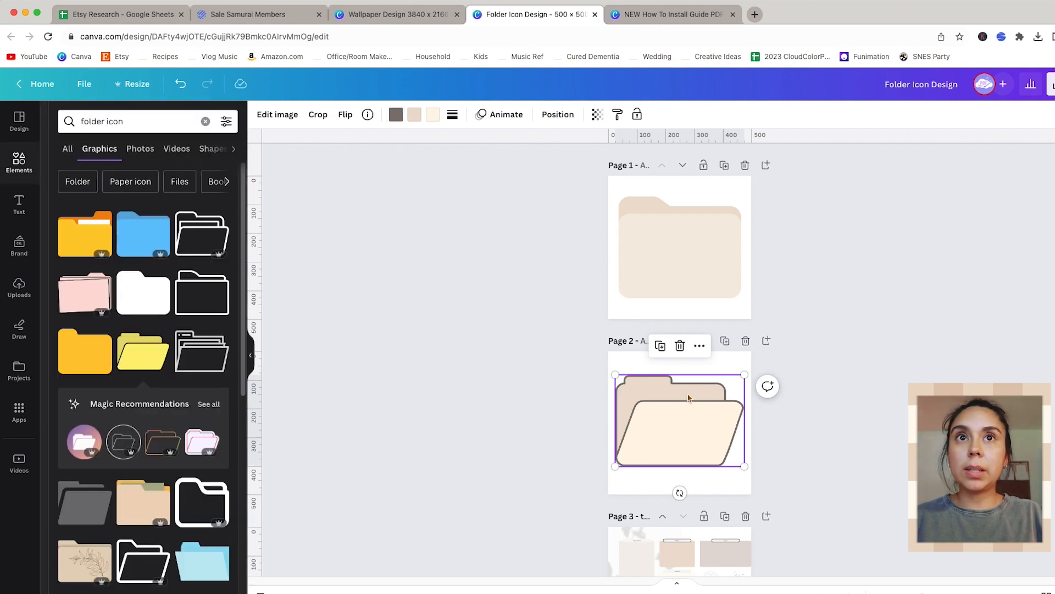
Step: Paste a copy of the open folder onto the throwaway page and shrink it to icon size inside the top Important box
scroll(690, 399, down, 3)
click(687, 404)
key(super+v)
scroll(684, 429, up, 3)
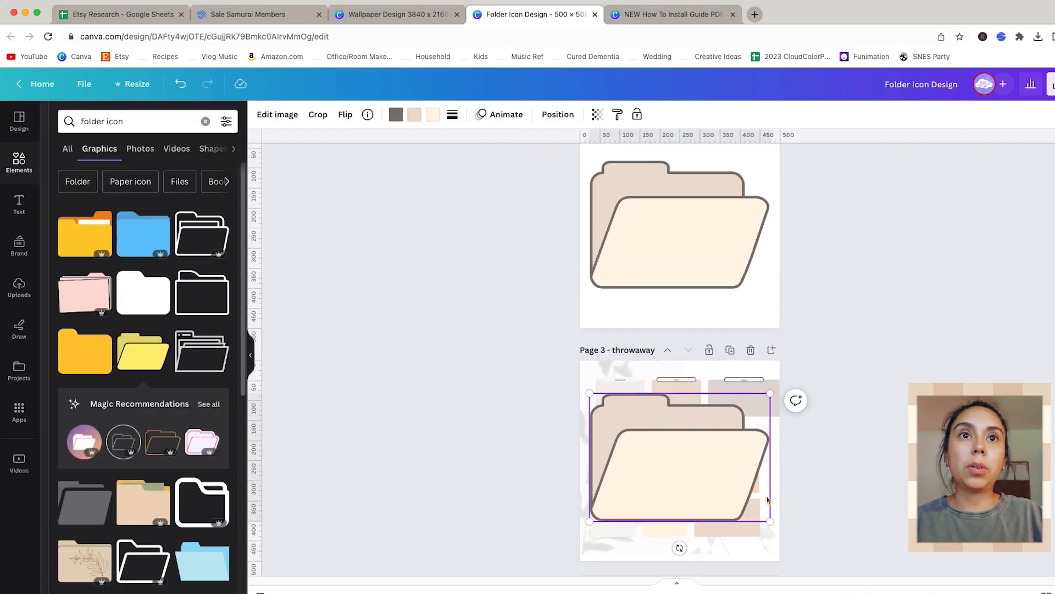
drag(771, 518, 789, 526)
drag(603, 401, 777, 528)
drag(643, 412, 565, 396)
ctrl+scroll(612, 395, up, 5)
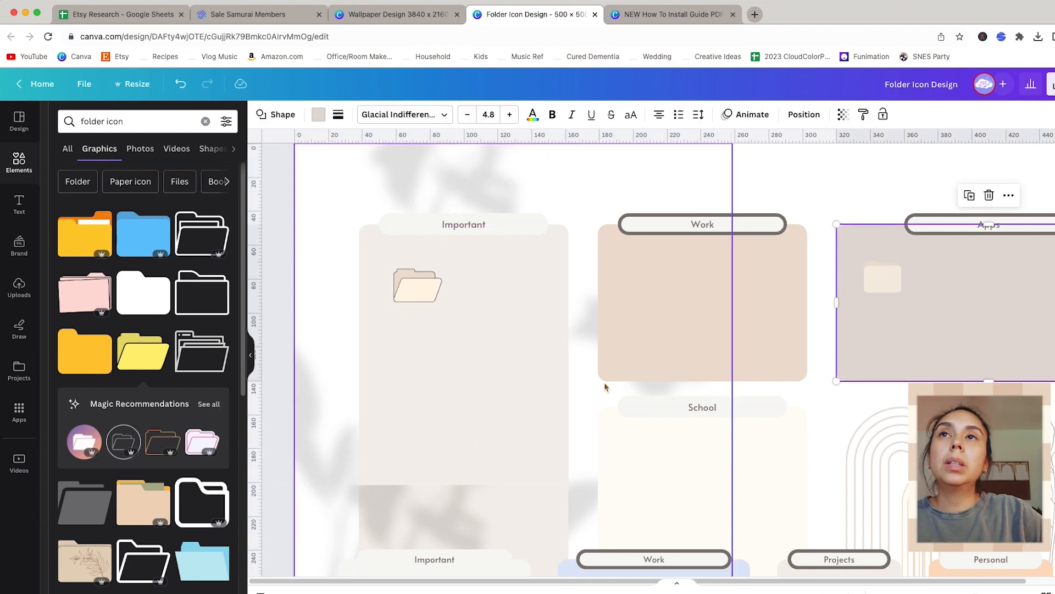
scroll(681, 391, down, 8)
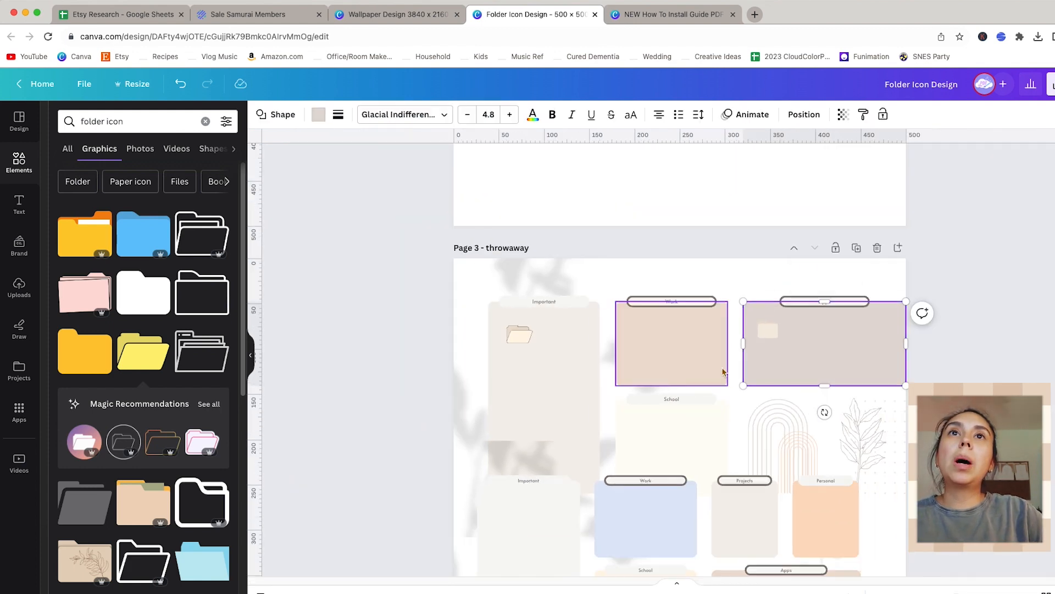
click(940, 274)
scroll(940, 274, up, 10)
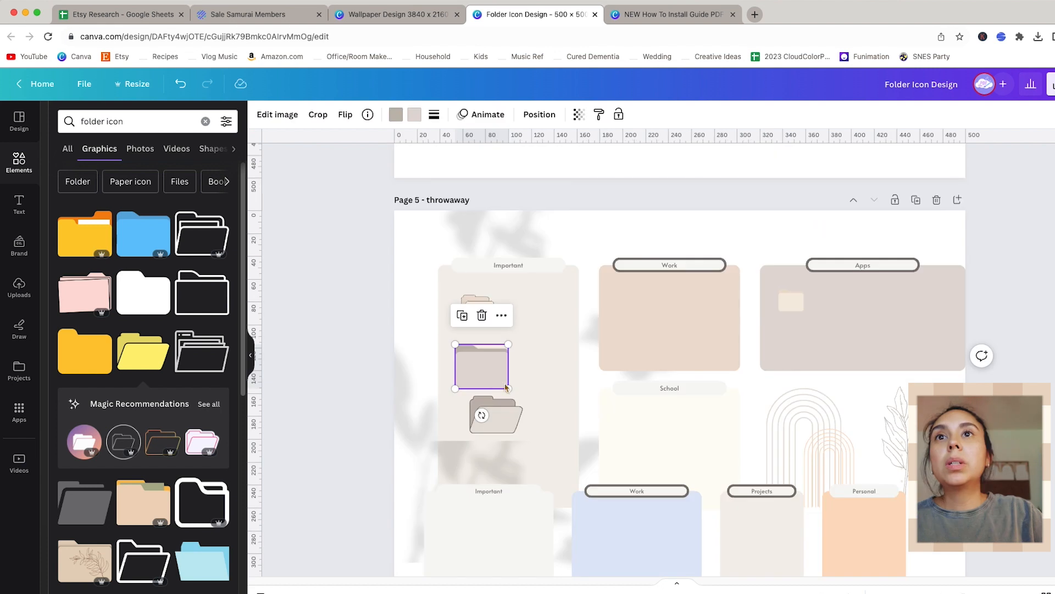
Step: Shrink and arrange the folder previews in two rows on the throwaway page, and move all four together into the top Work box
drag(508, 388, 546, 306)
drag(491, 419, 533, 376)
click(479, 310)
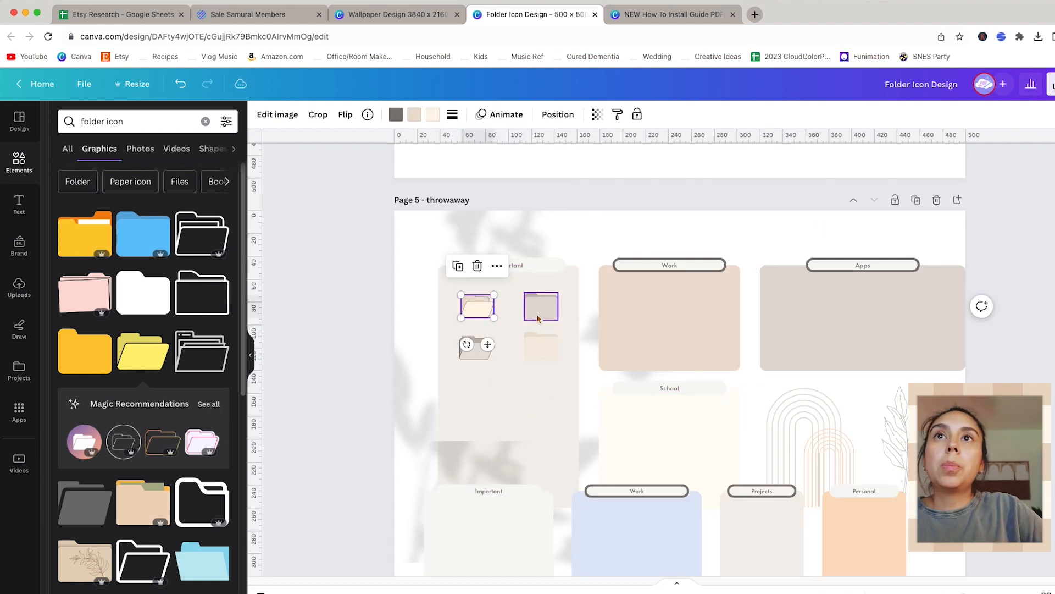
shift+click(538, 317)
shift+click(486, 350)
shift+click(537, 350)
drag(540, 348, 701, 340)
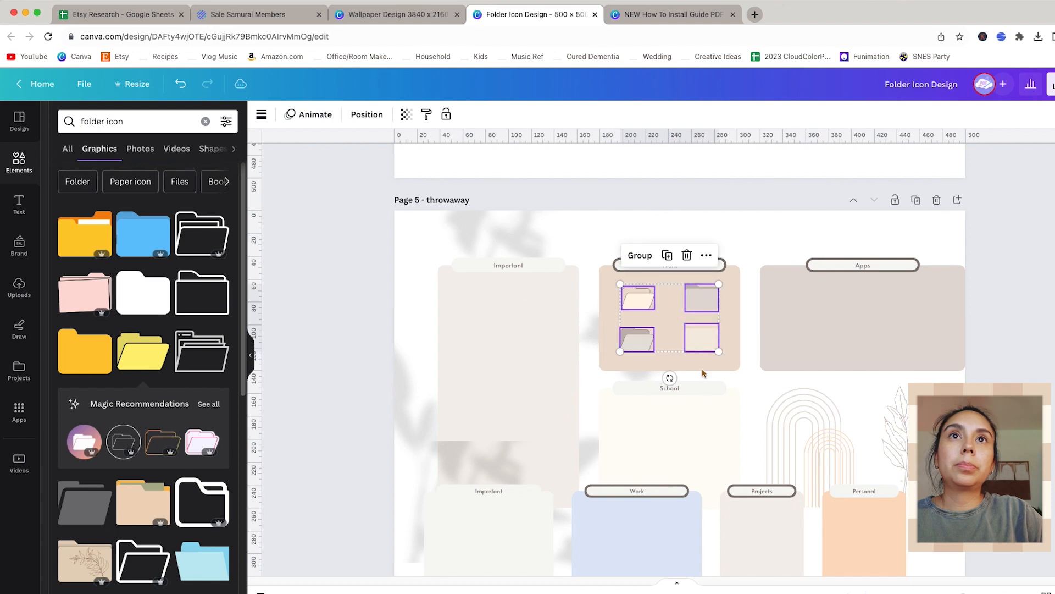
click(695, 420)
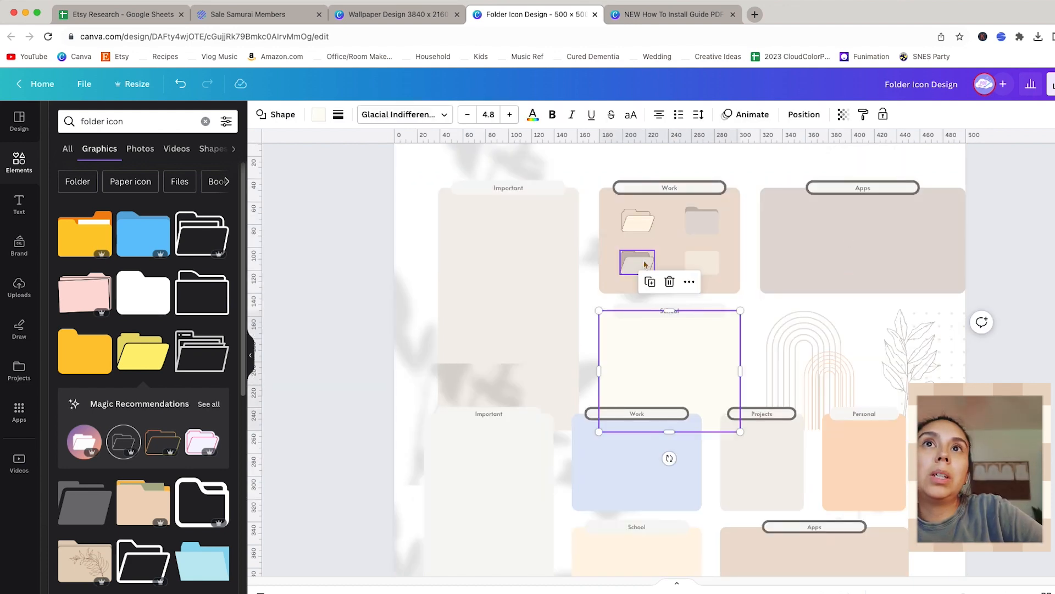
scroll(591, 419, down, 10)
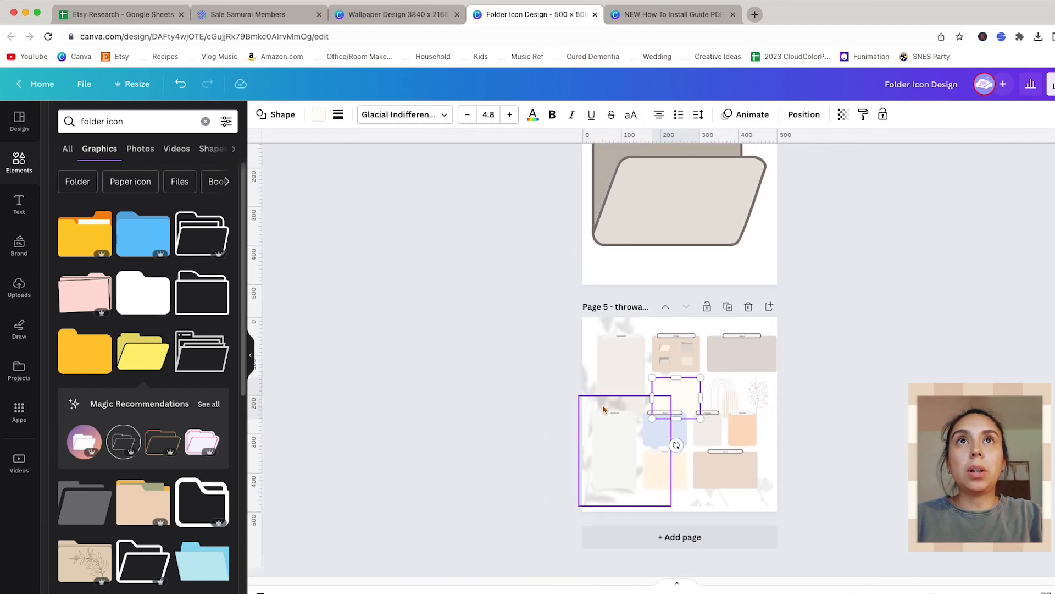
right_click(783, 306)
key(Escape)
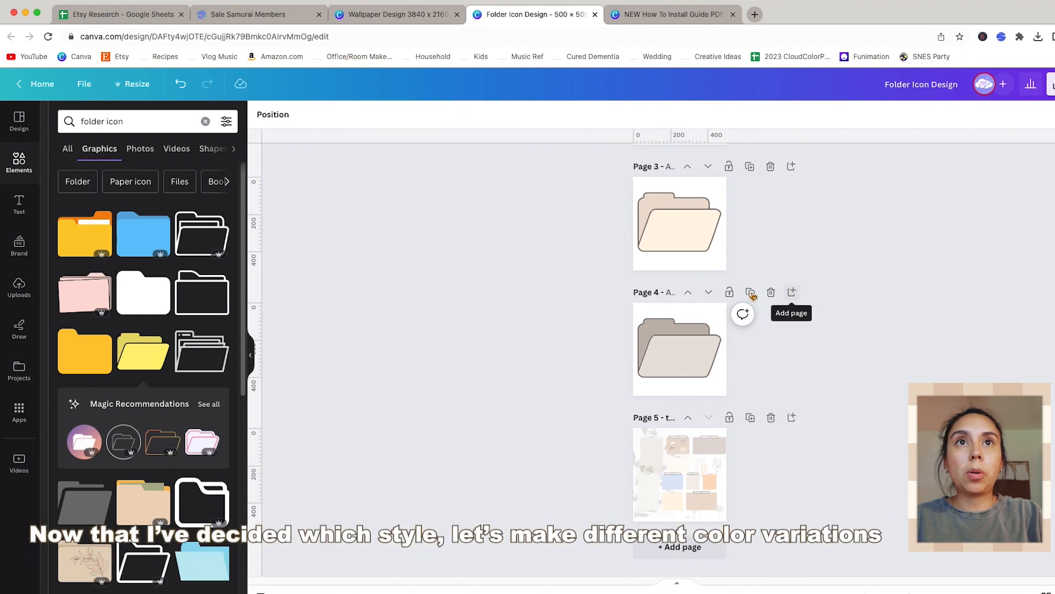
Step: Make two copies of the page 4 folder page, recolouring one folder with an off-white back and white front, the other dusty pink and light pink
click(750, 291)
click(679, 346)
click(395, 114)
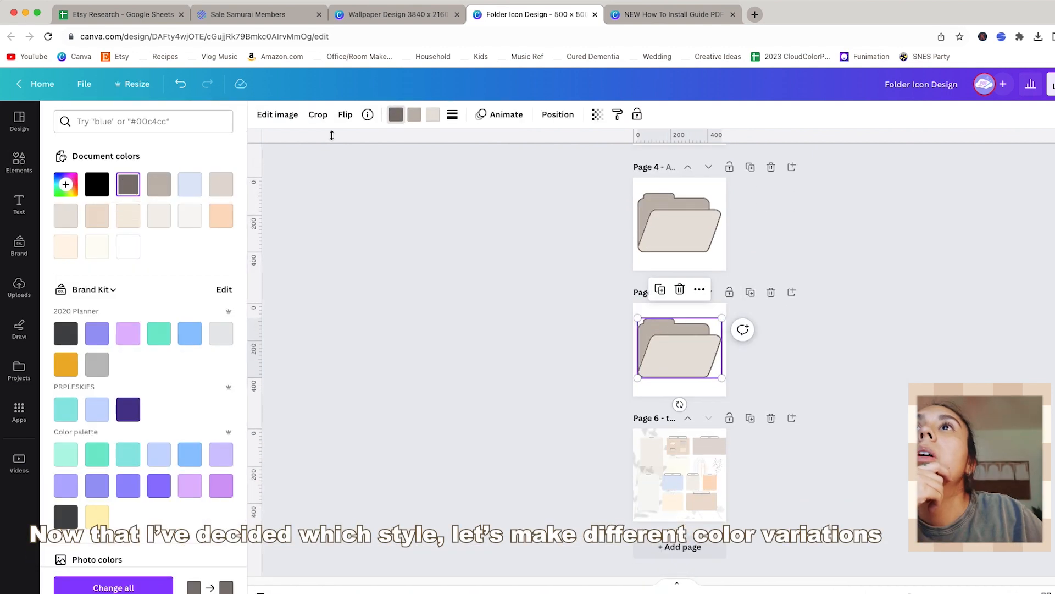
click(416, 115)
click(190, 215)
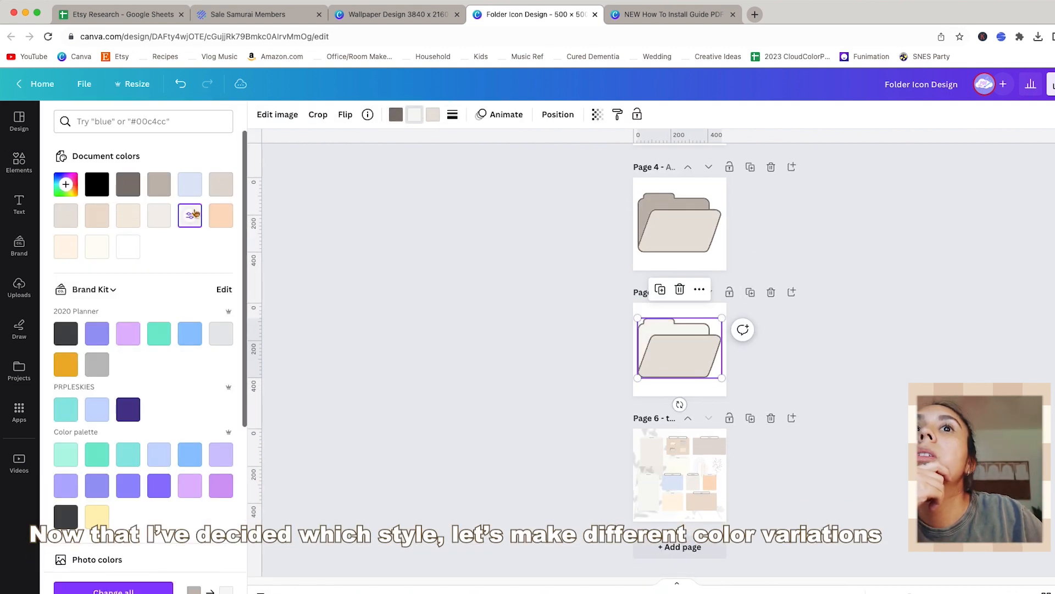
click(432, 114)
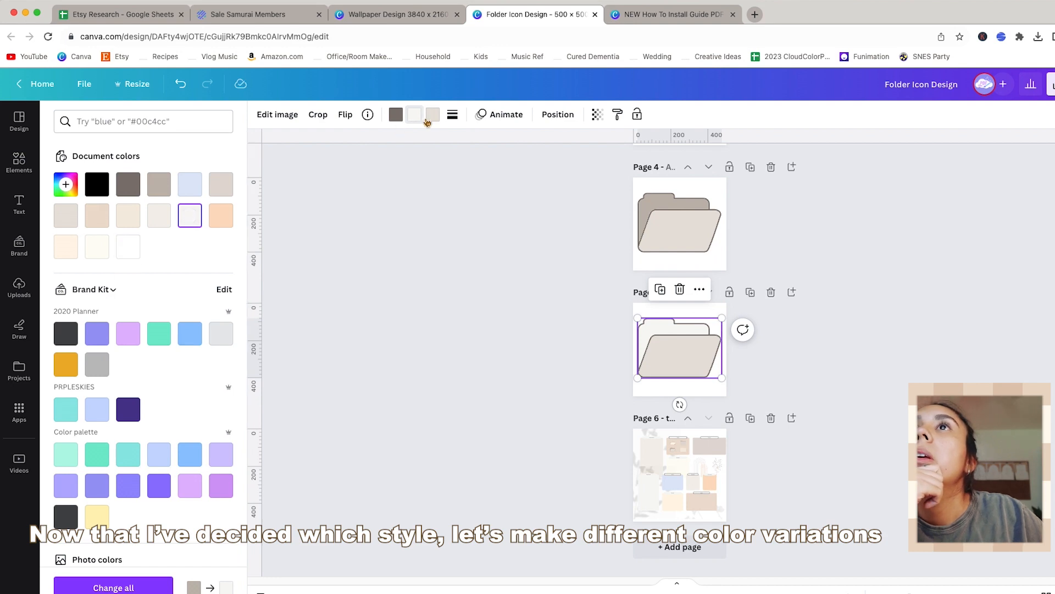
click(128, 247)
click(535, 344)
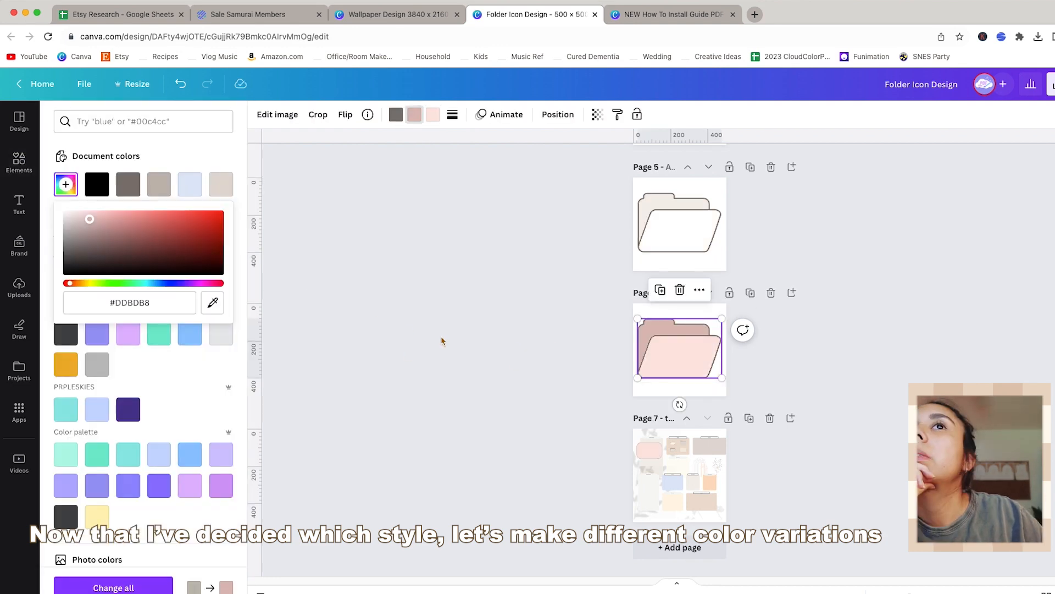
click(502, 380)
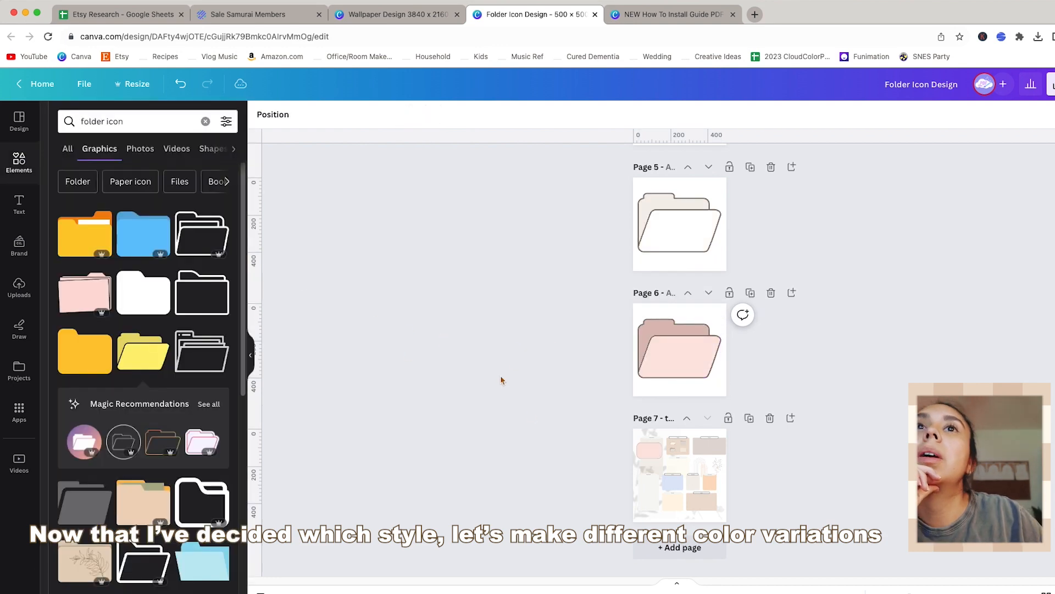
Step: Duplicate the open folder page twice, recolouring one folder slate blue with a pale blue front and the other grey-green with a mint front
click(750, 292)
click(667, 347)
click(416, 115)
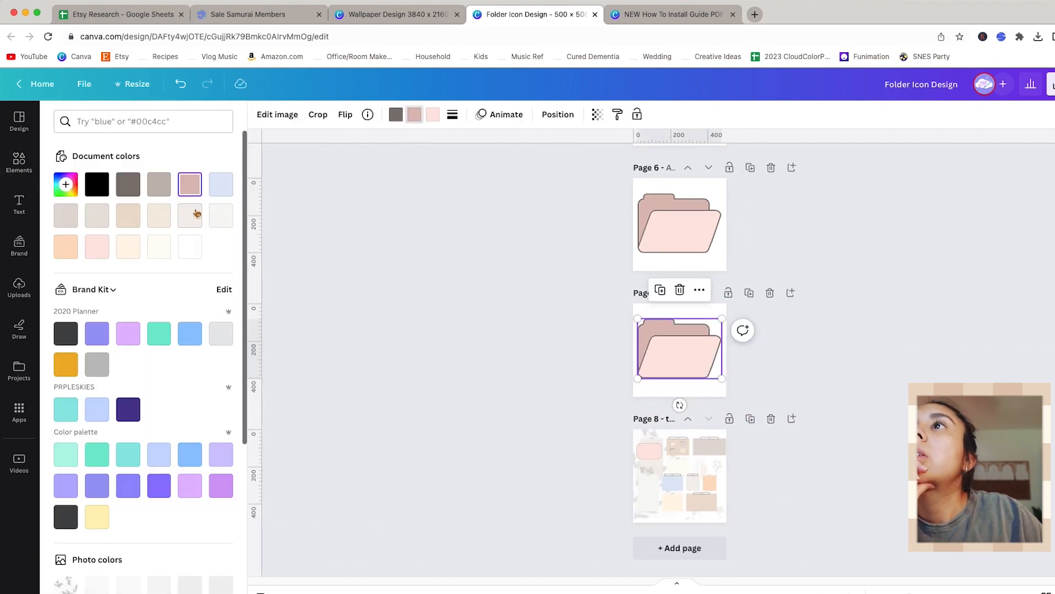
click(516, 310)
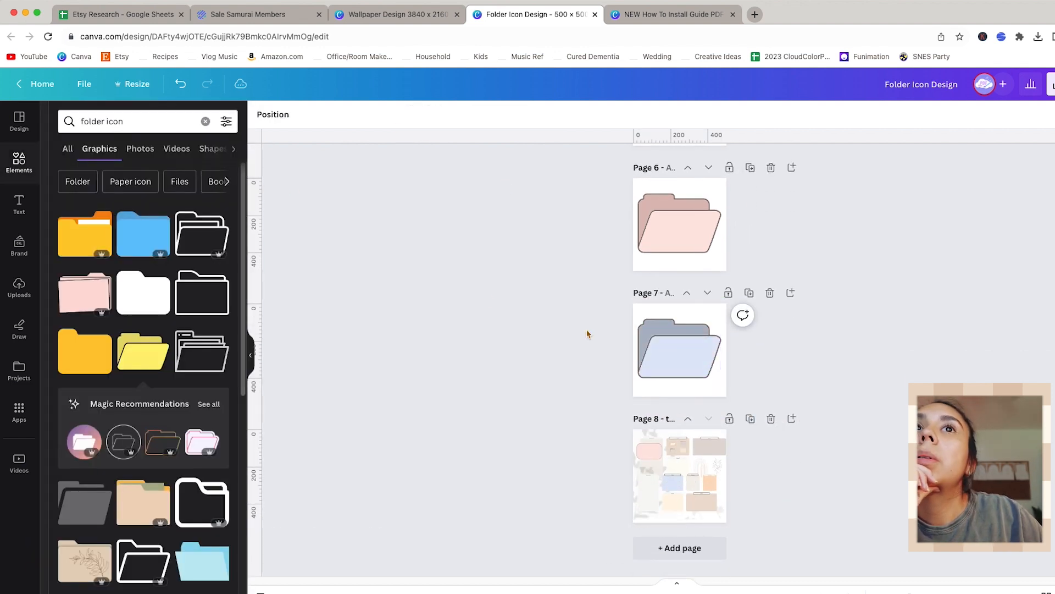
click(749, 293)
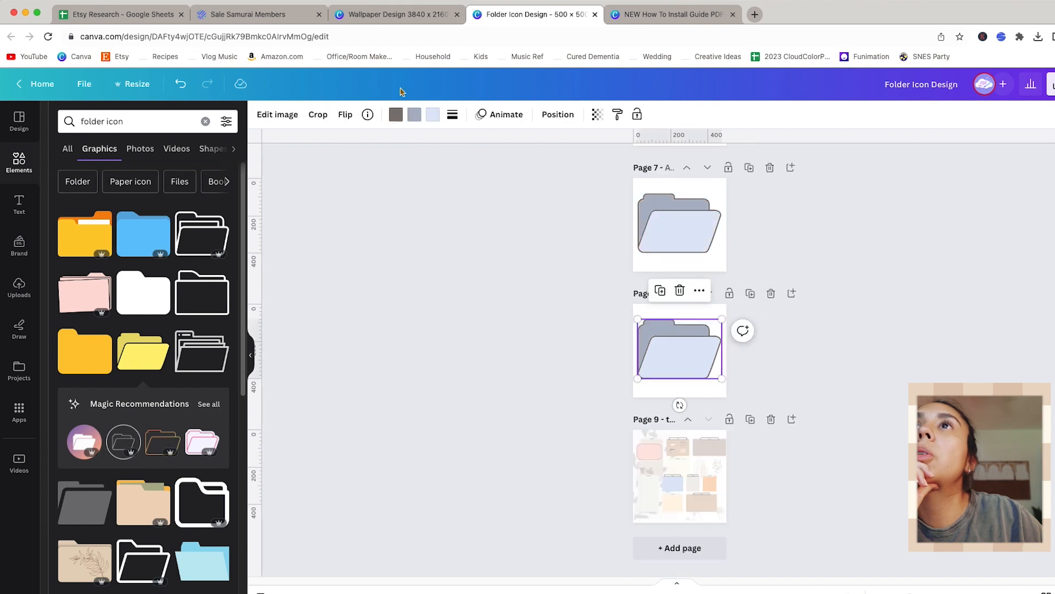
click(435, 117)
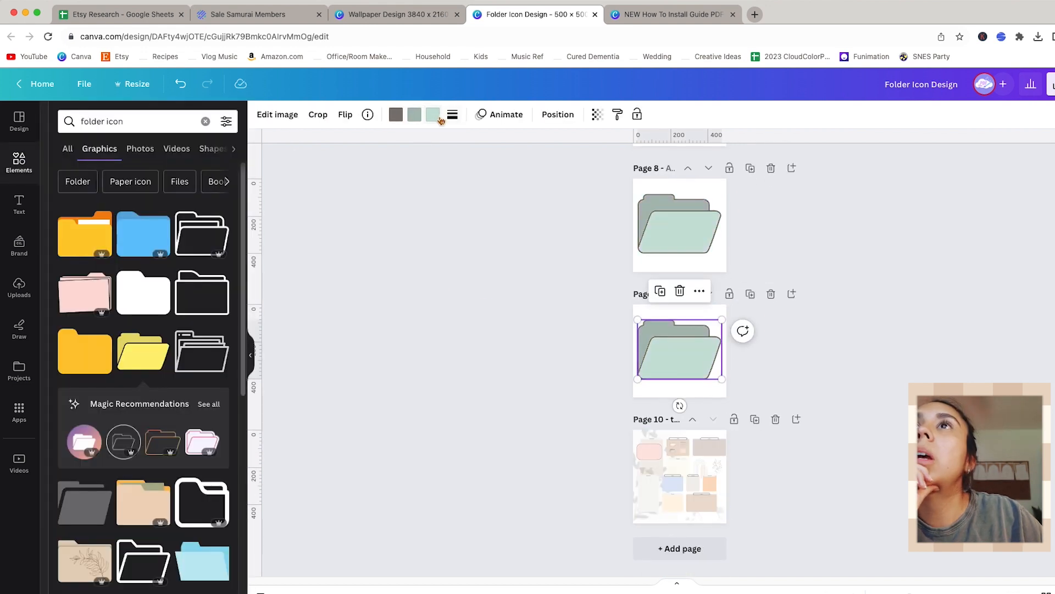
Step: Recolour the page 9 folder with a cream back and ivory front, and a further duplicate with a beige back and peach front
click(443, 117)
click(221, 246)
click(750, 294)
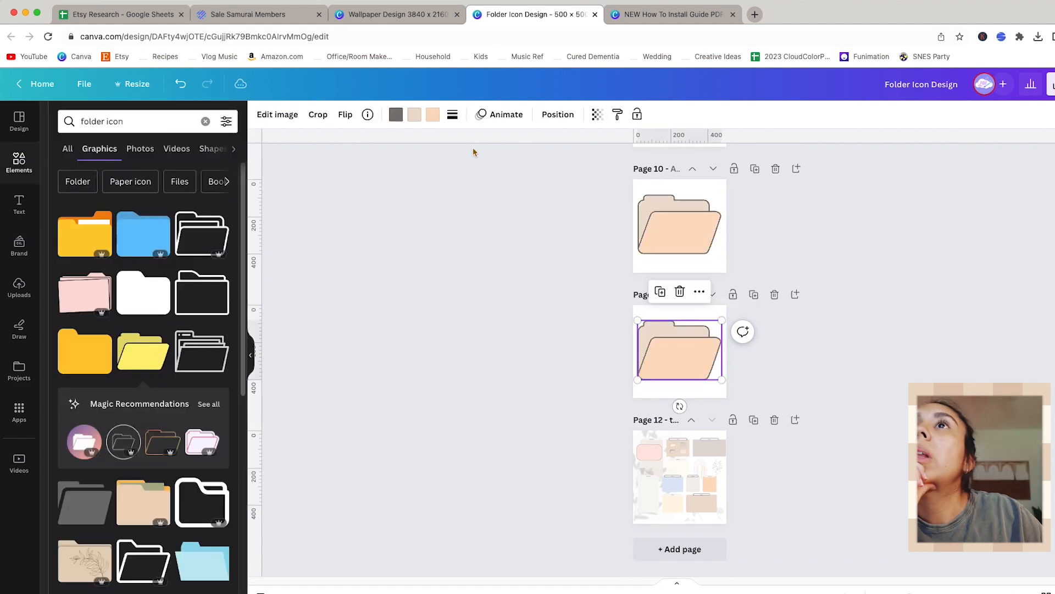
Step: Recolour the open folder on page 11 with a muted purple back and a lavender front
click(415, 113)
click(221, 485)
click(660, 447)
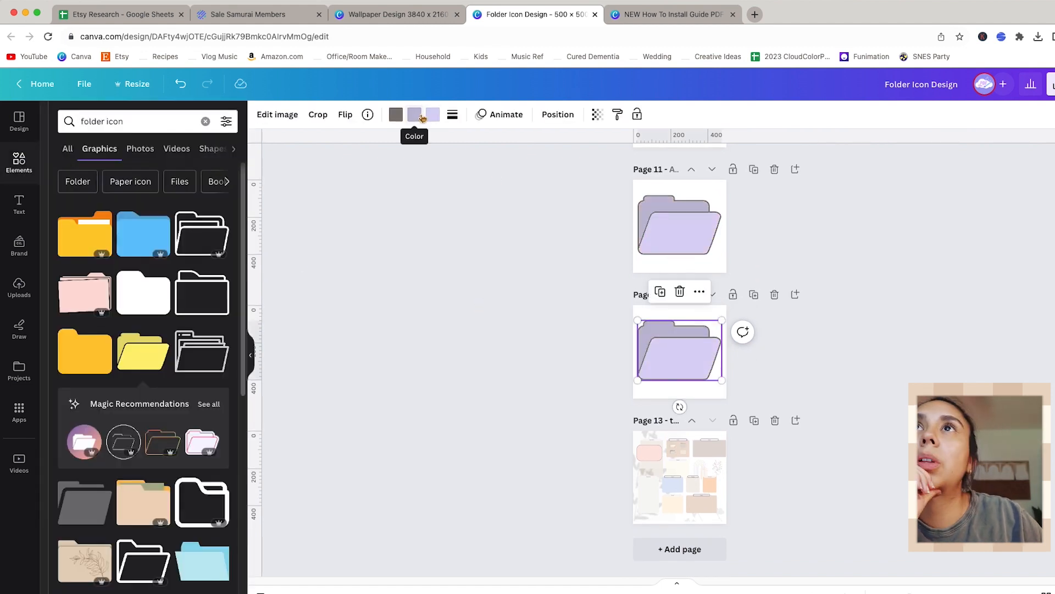
Step: Recolour the open folder on page 12 with a mauve-taupe back and a dusty pink front
click(431, 116)
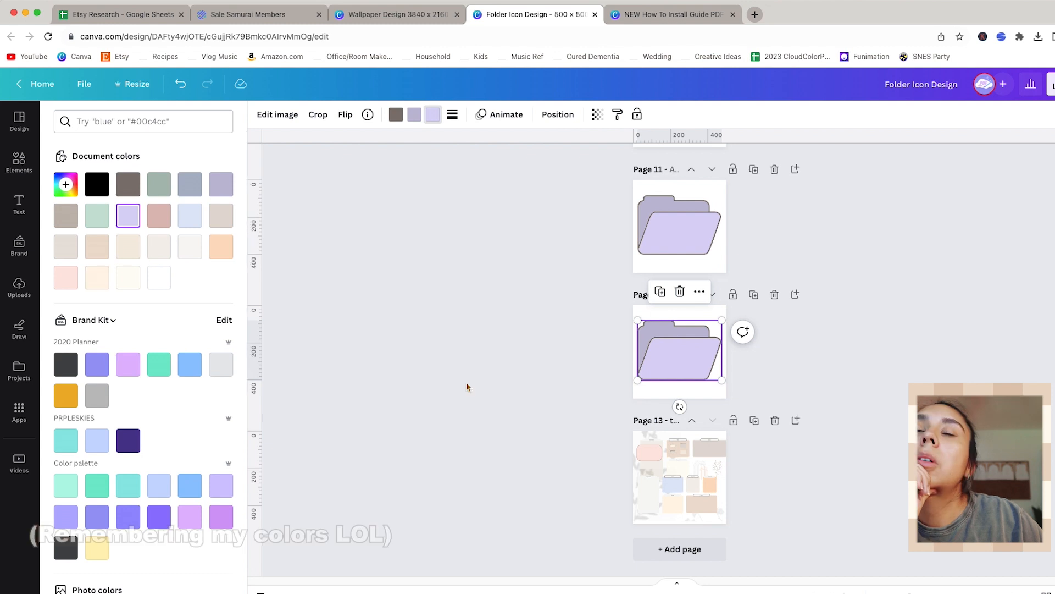
click(165, 220)
click(65, 184)
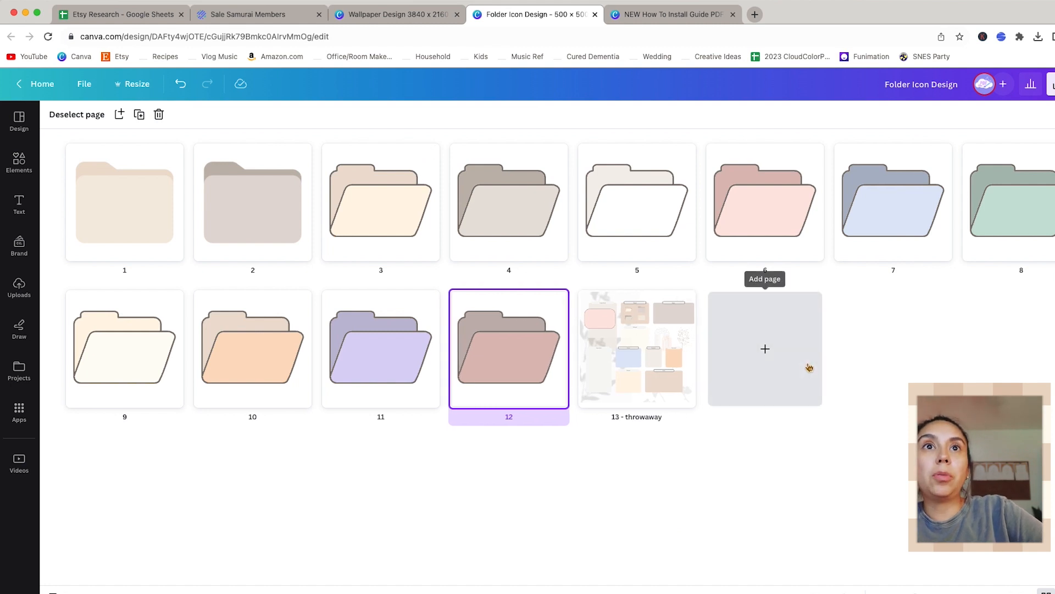
Step: Add page 14, search the graphics for "Paper icon" and insert the pale sheet with the folded corner
click(786, 361)
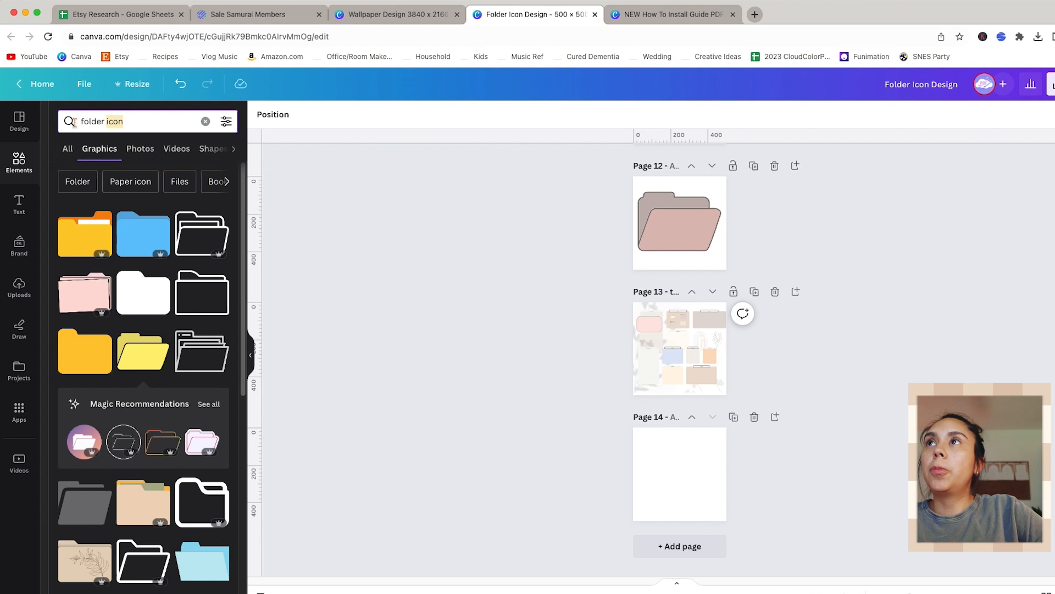
drag(105, 123, 81, 125)
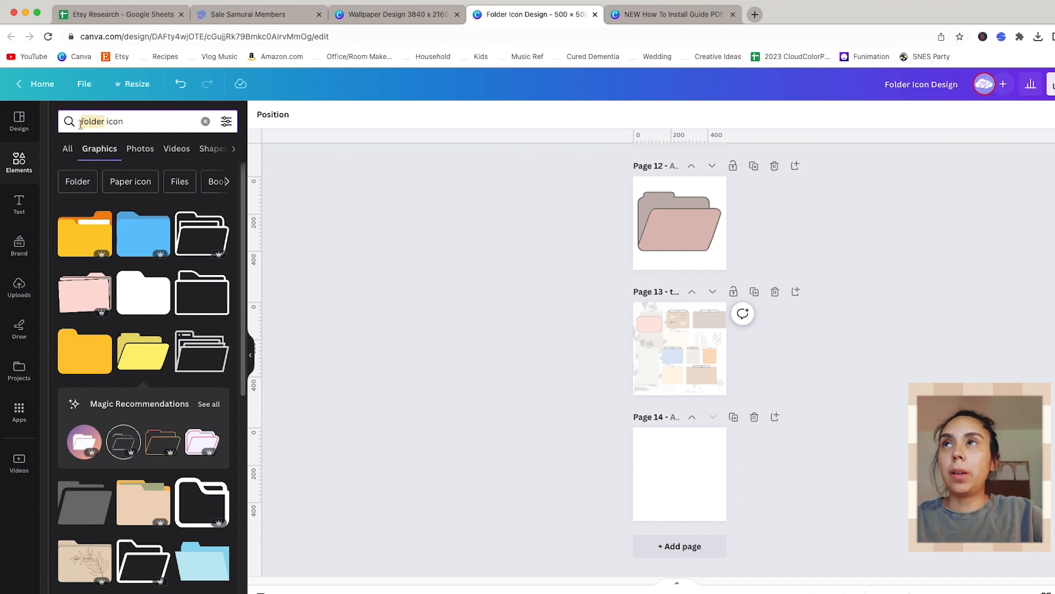
text(Paper)
key(Return)
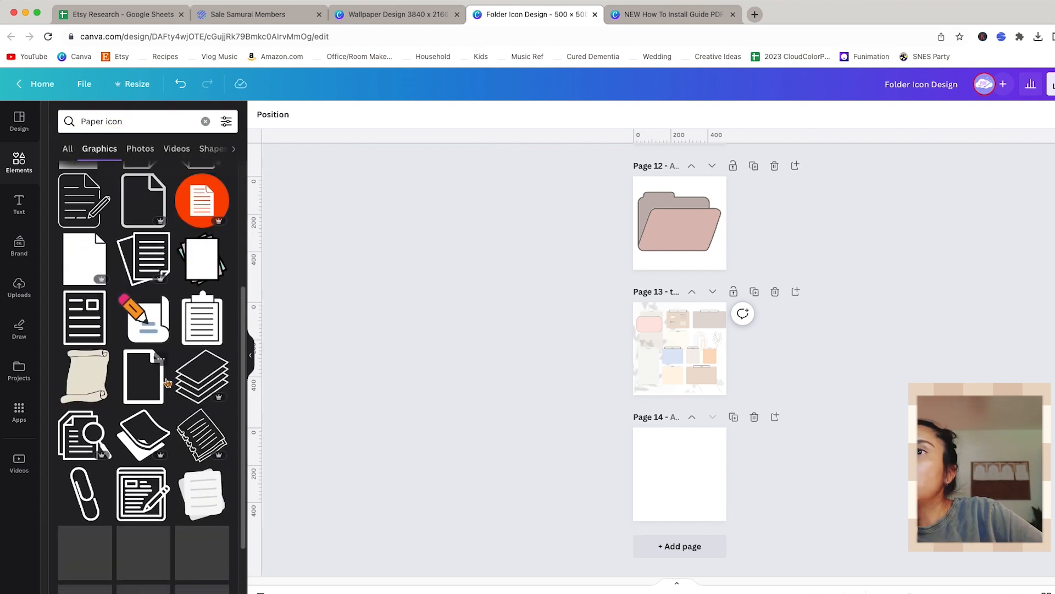
scroll(143, 330, down, 2)
scroll(207, 502, down, 4)
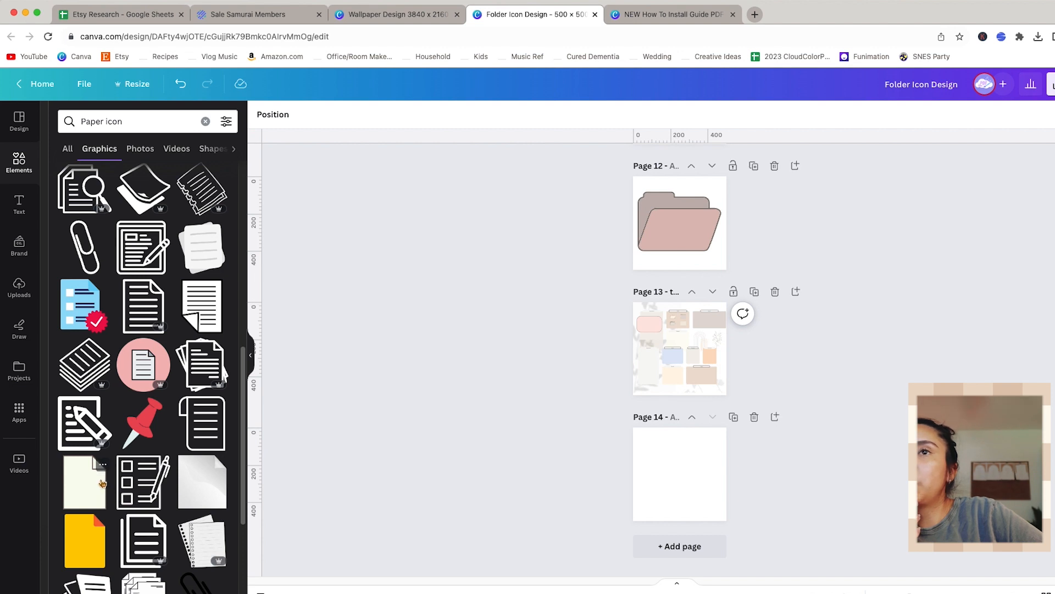
click(102, 483)
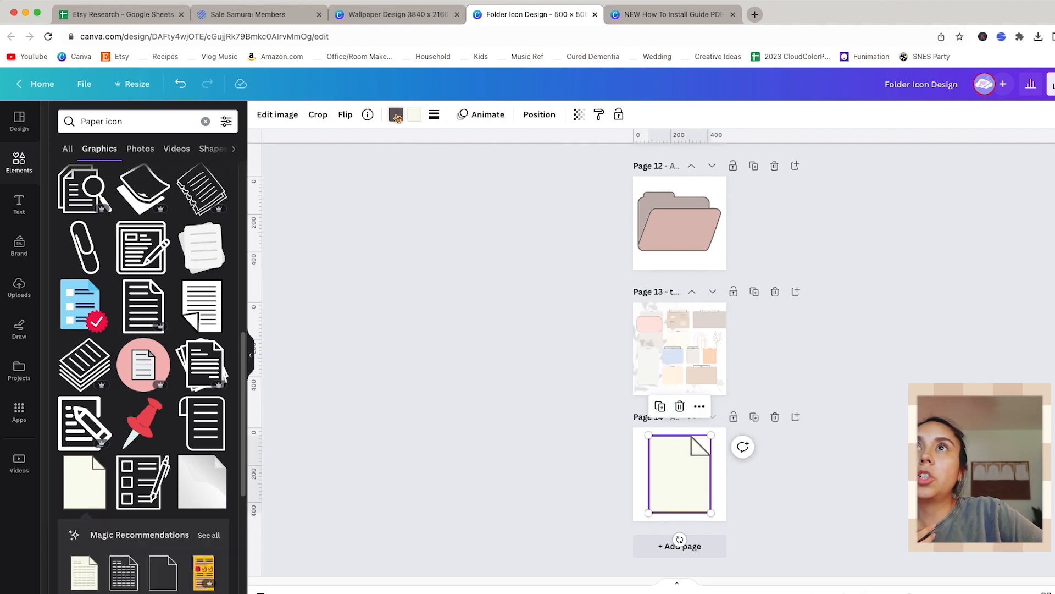
Step: Recolour the paper icon with a dark taupe outline and ivory fill, and add short horizontal text lines in the same taupe
click(396, 115)
click(415, 114)
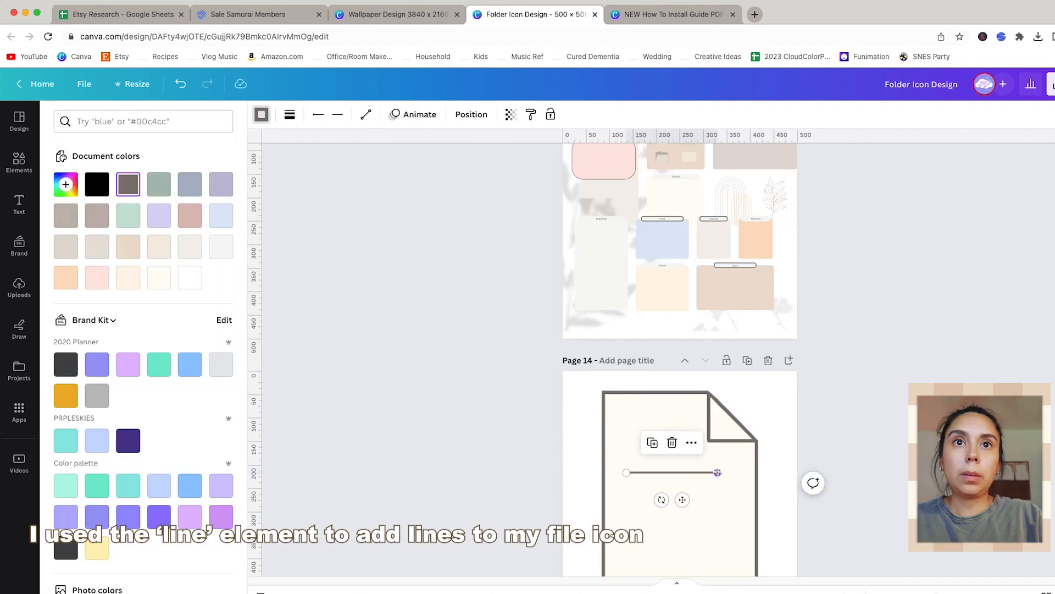
drag(715, 472, 680, 530)
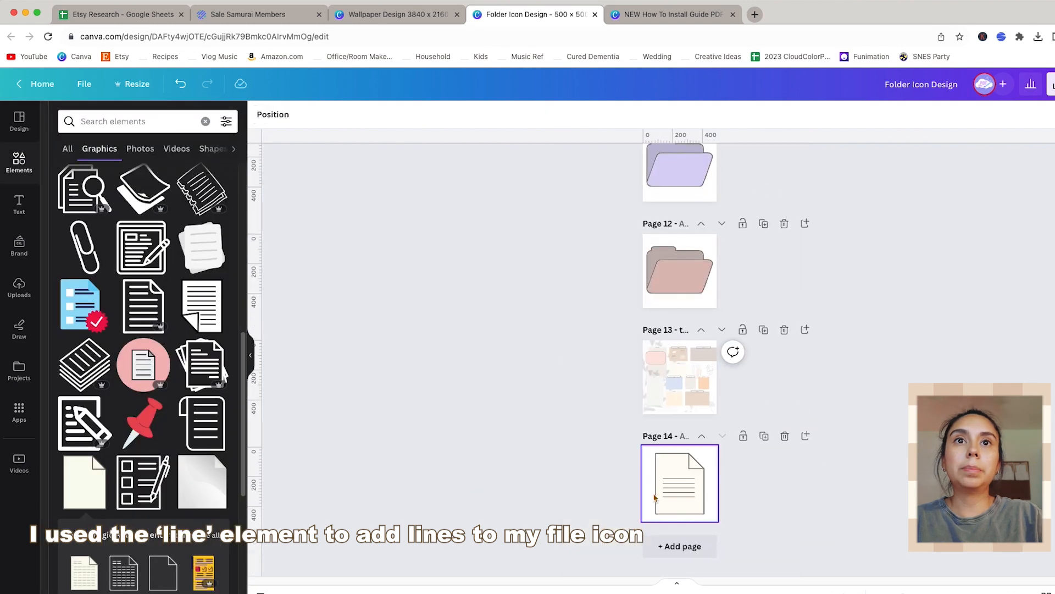
Step: Duplicate the paper icon page and return to the closed folder on page 1
click(764, 435)
scroll(781, 456, up, 20)
click(705, 229)
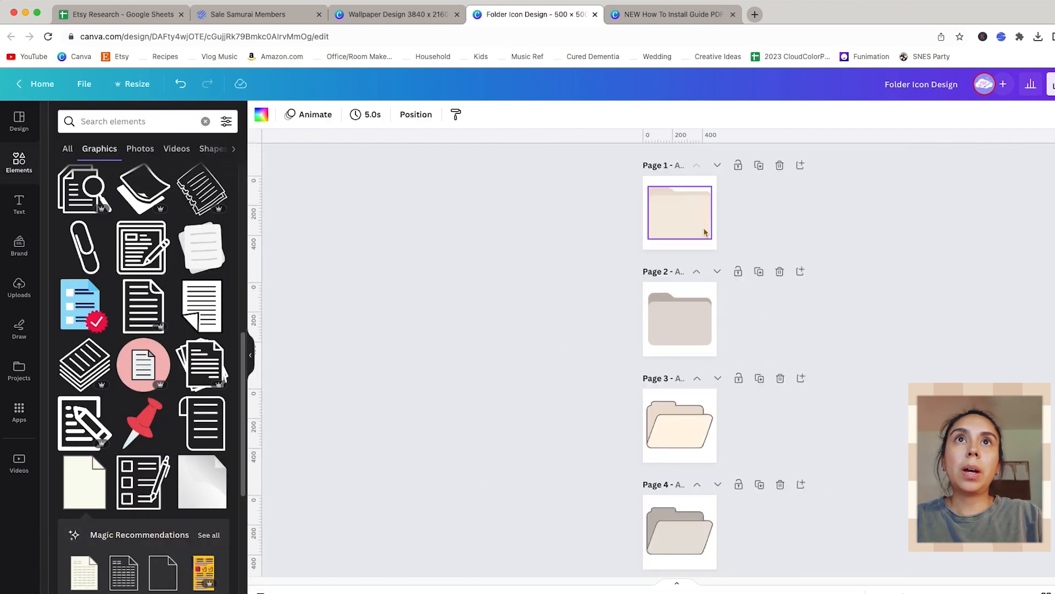
Step: Delete the two closed-folder pages at the start of the design
click(779, 164)
click(779, 165)
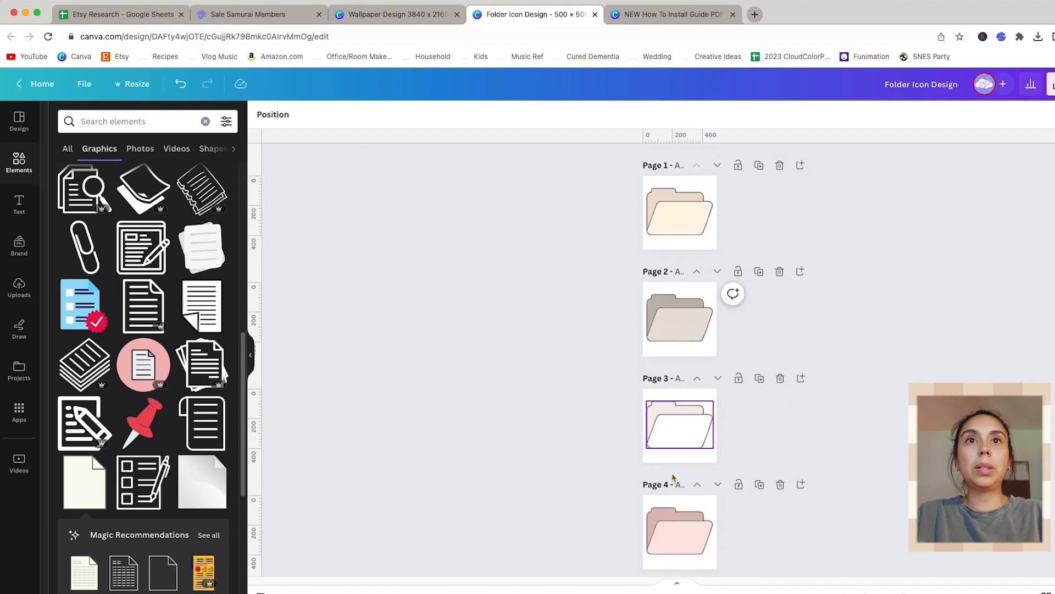
scroll(733, 423, down, 5)
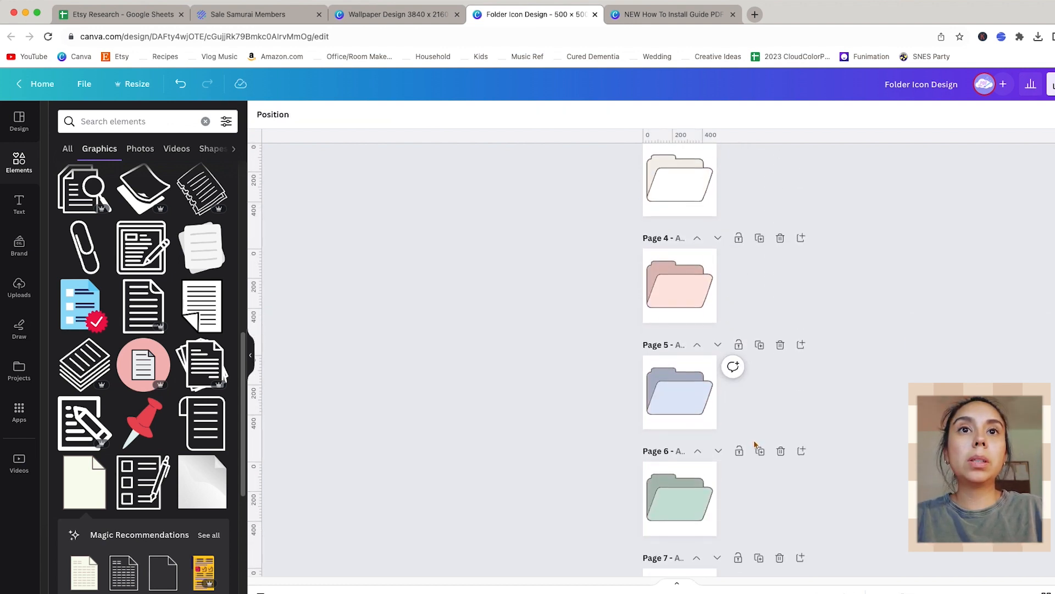
scroll(733, 365, up, 5)
Step: Move the paper icon page up to page 2, directly after the cream open folder
click(703, 218)
click(433, 114)
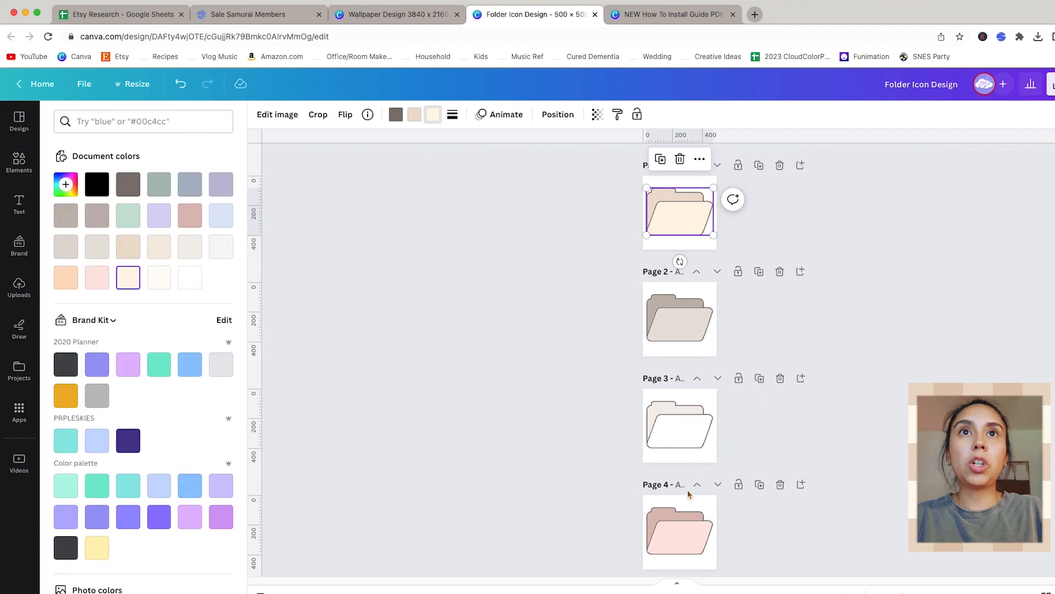
scroll(715, 395, down, 10)
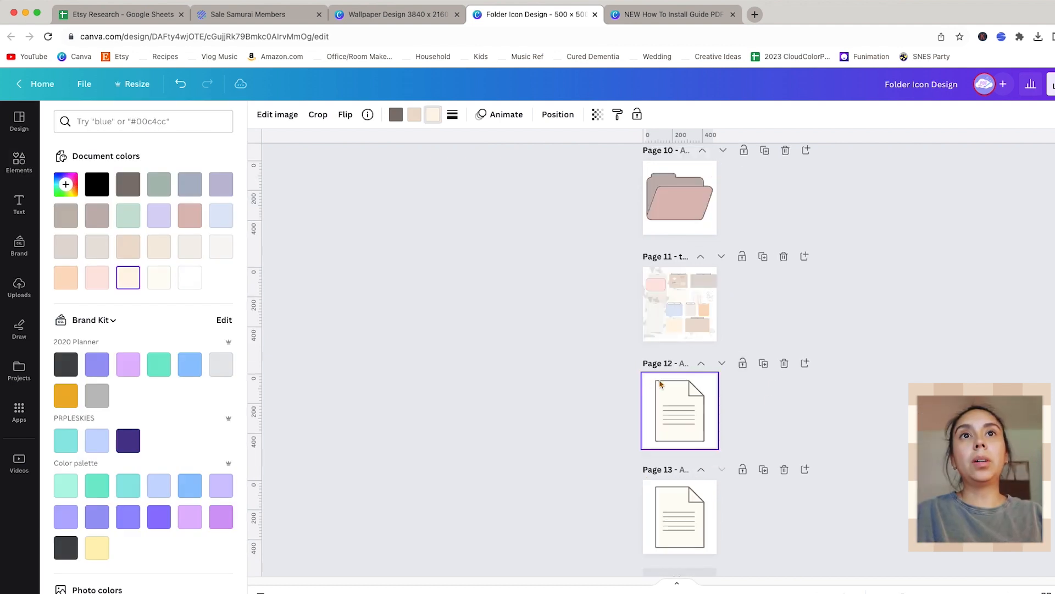
scroll(703, 385, up, 3)
click(703, 373)
click(703, 370)
click(703, 370)
click(703, 371)
click(703, 371)
click(703, 371)
click(703, 371)
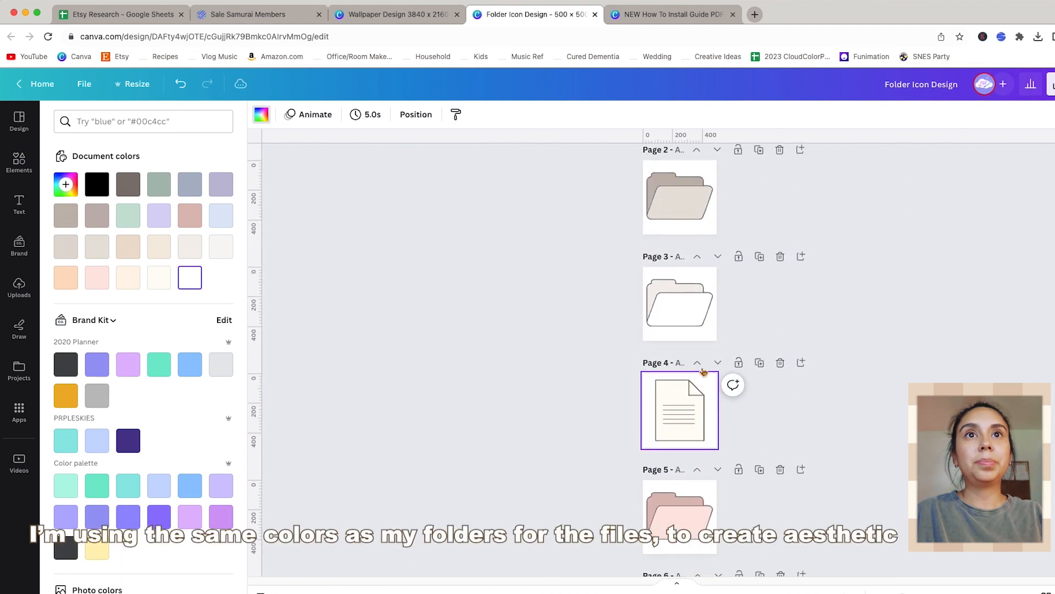
click(703, 371)
click(703, 372)
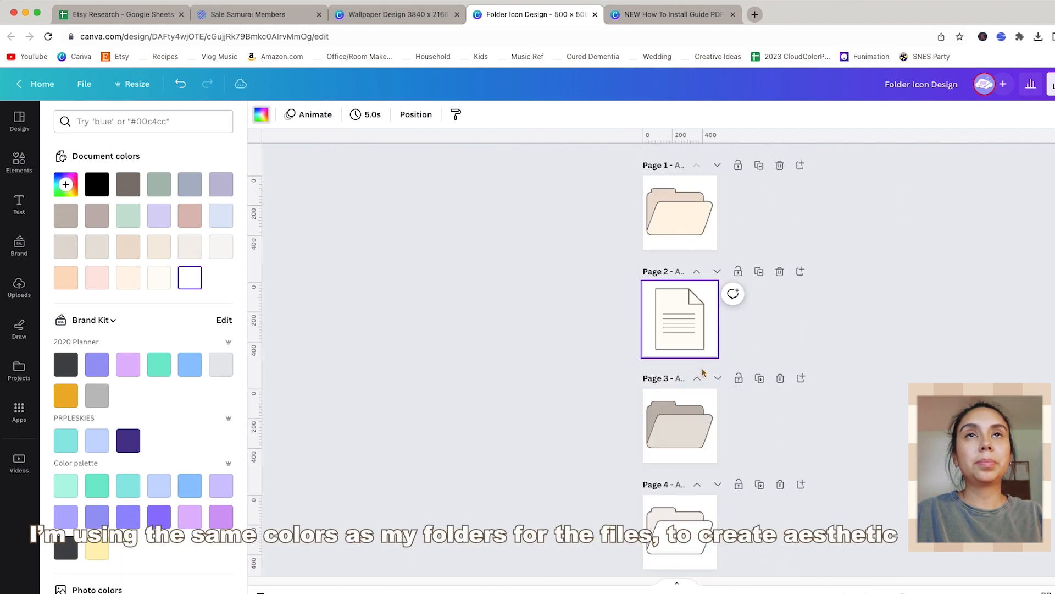
Step: Recolour the paper icon on page 2 with the cream of the page 1 folder's front
click(689, 305)
click(687, 222)
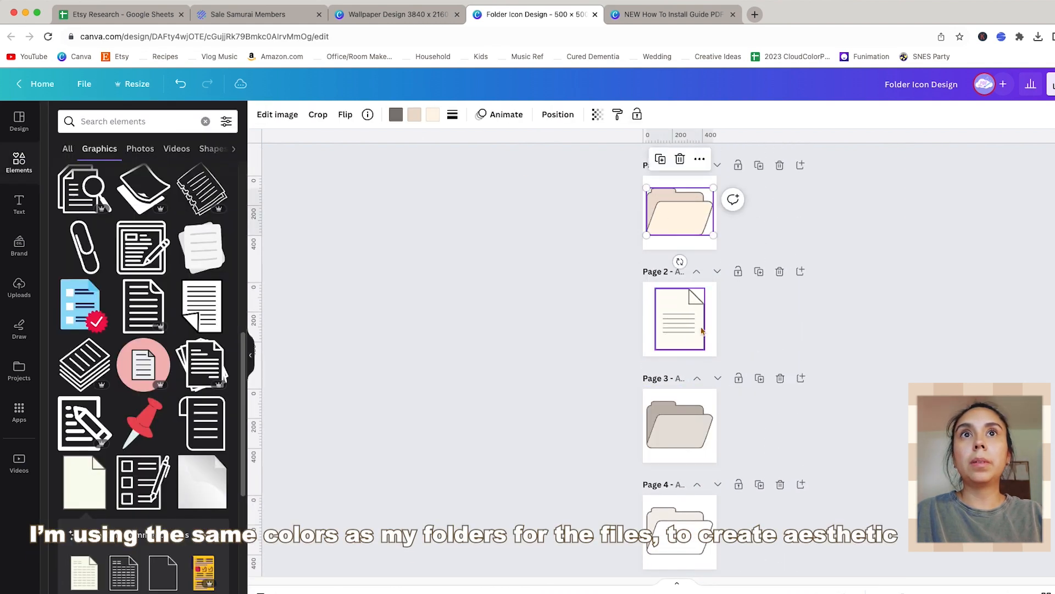
click(694, 312)
click(684, 304)
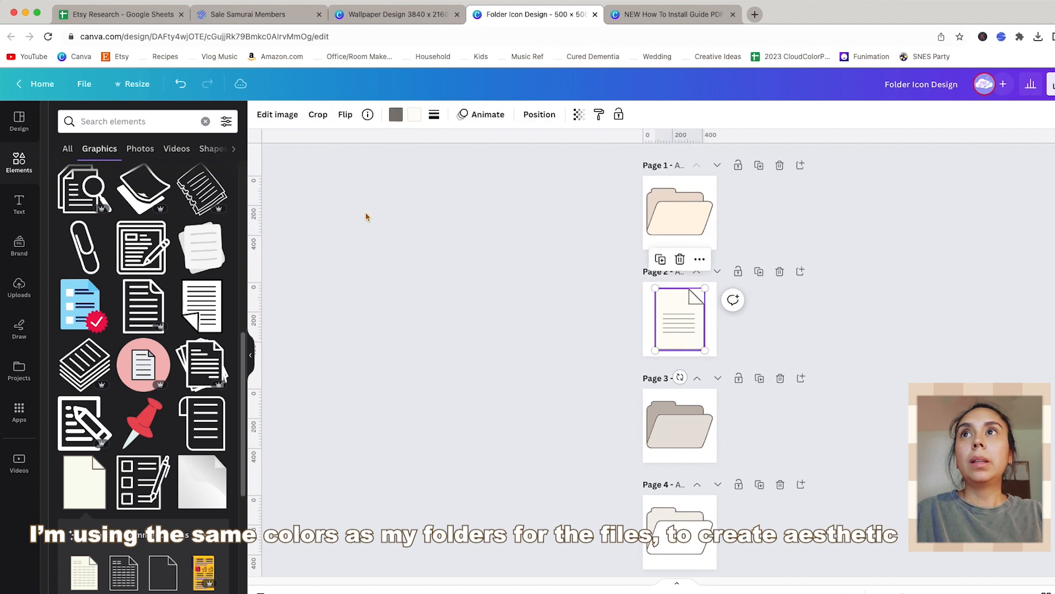
click(411, 116)
click(128, 278)
Step: Duplicate the cream paper page, move the copy after the taupe folder to page 4, and fill it light taupe
click(759, 272)
click(718, 272)
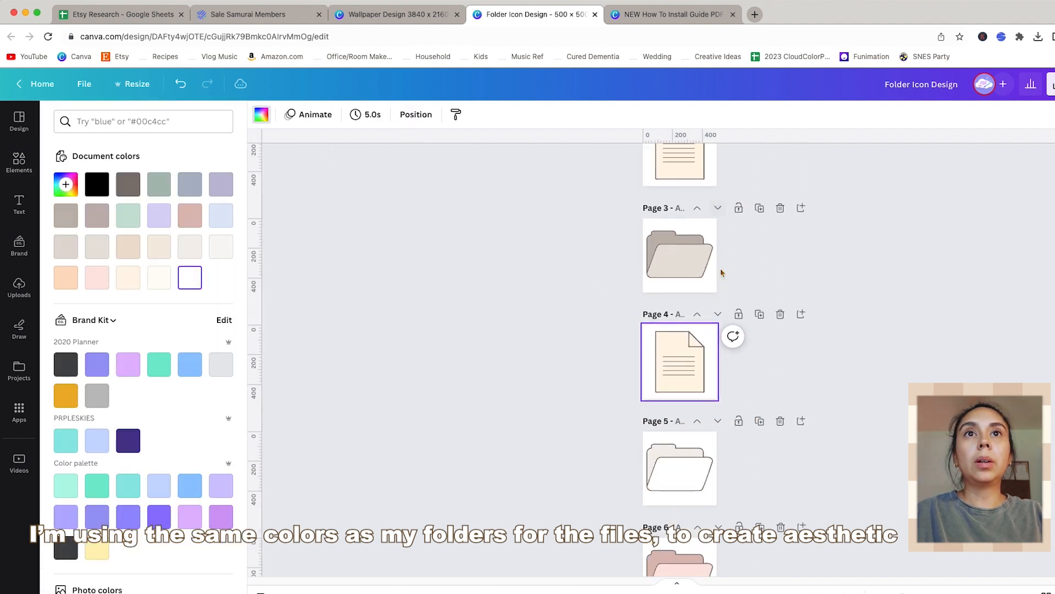
click(679, 305)
click(97, 247)
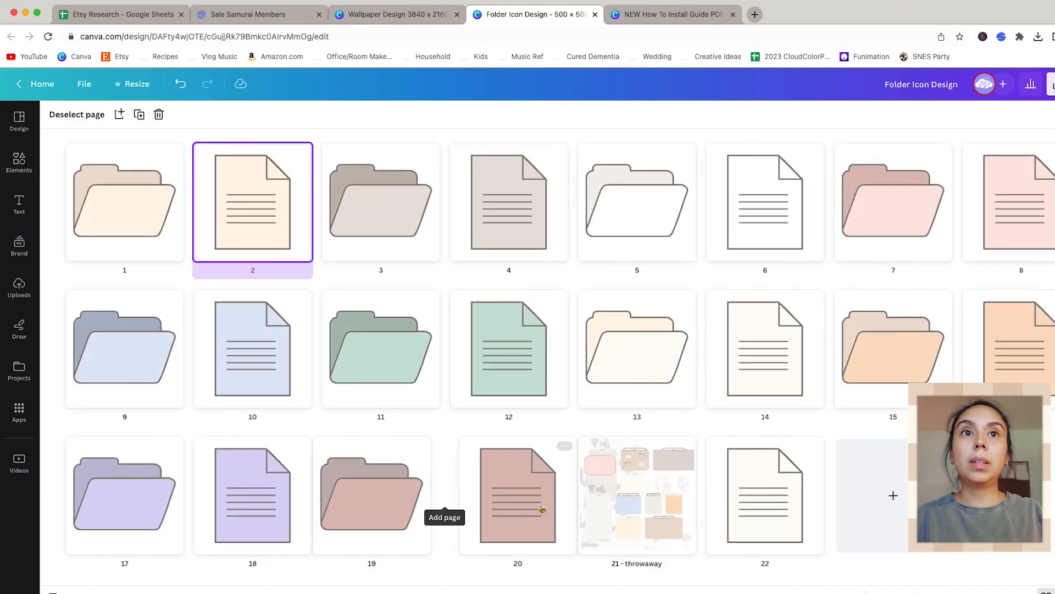
Step: Remove the leftover ivory paper icon from page 22, leaving a blank page at the end of the design
click(811, 517)
key(Delete)
click(795, 513)
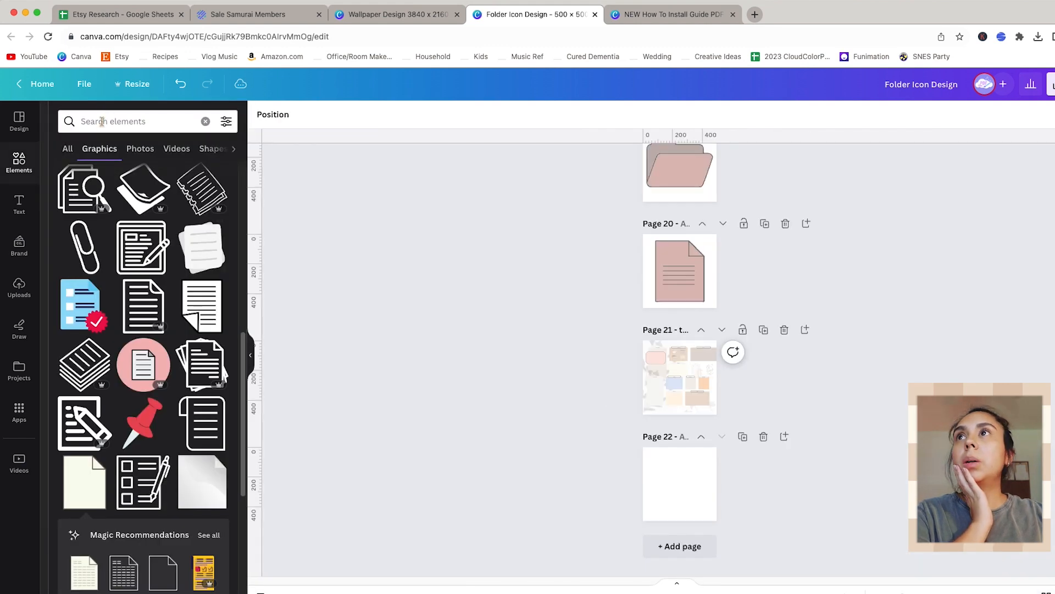
Step: Search the graphics for "file icons" and browse the results
click(115, 121)
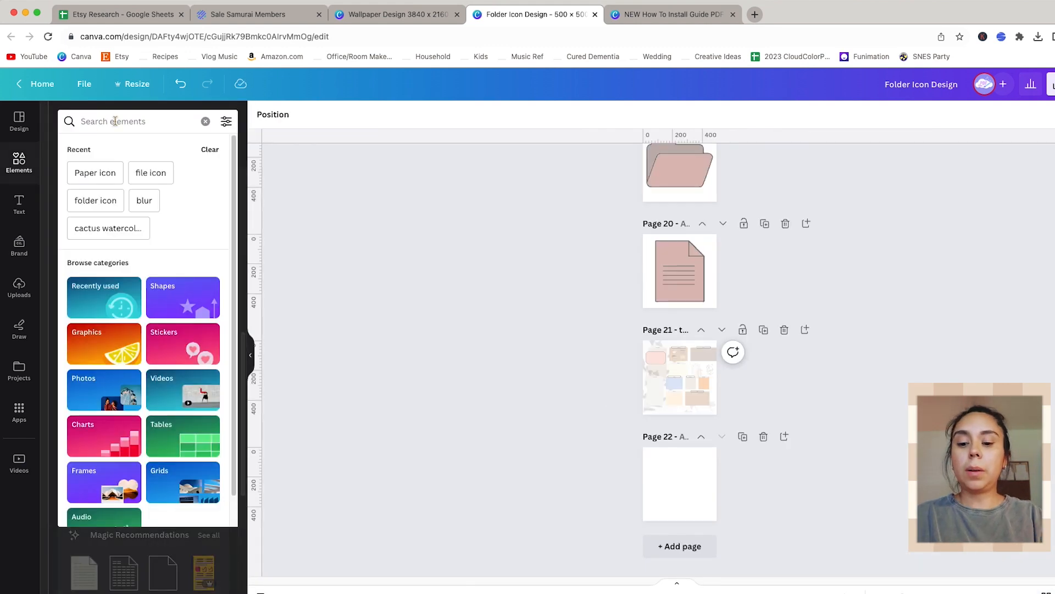
text(file icons)
key(Return)
scroll(184, 394, down, 3)
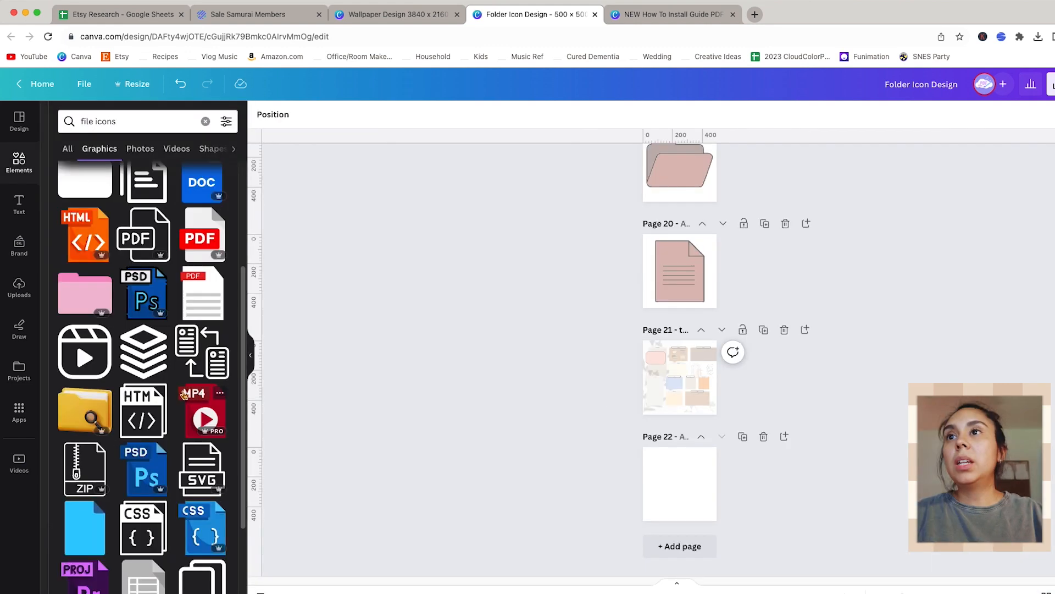
scroll(184, 394, down, 2)
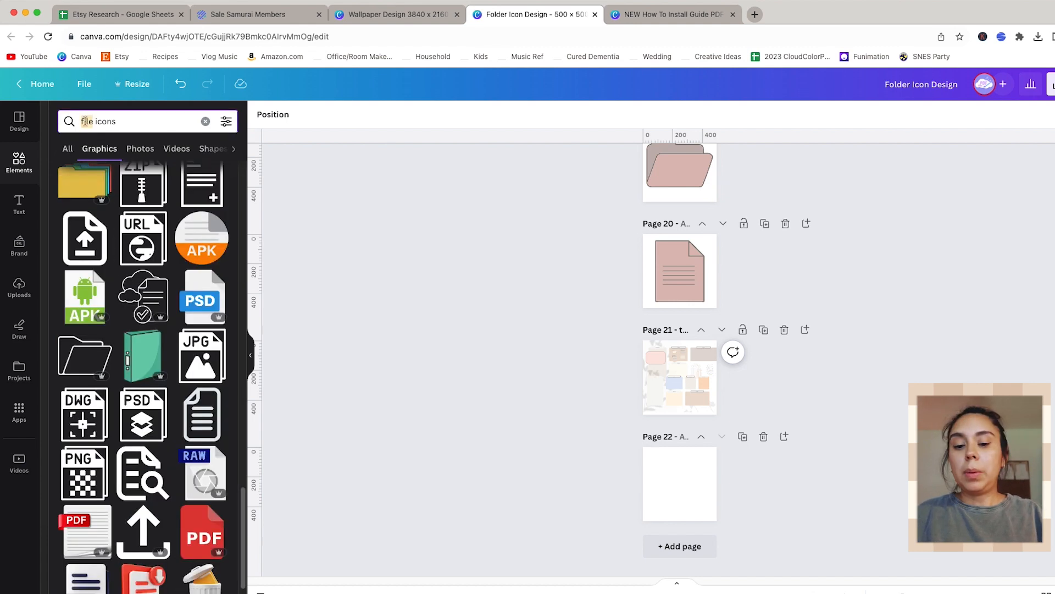
Step: Change the graphics search to "app icons" and browse the results
drag(95, 122, 73, 112)
text(app)
key(Return)
scroll(149, 341, down, 15)
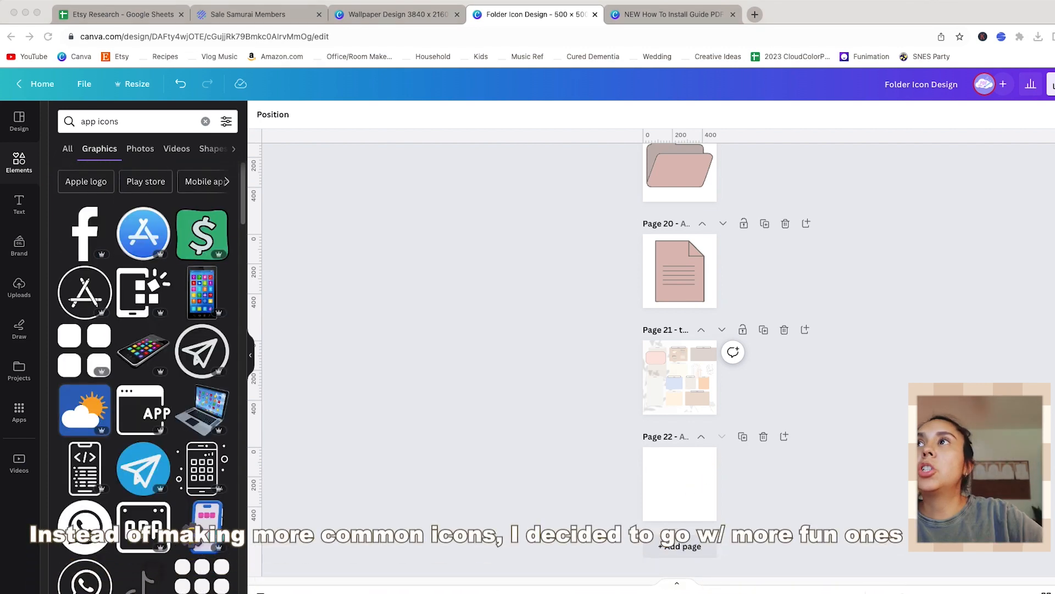
Step: Search the elements for "minimalist" and browse the full set of graphics for decorative icon ideas
click(24, 172)
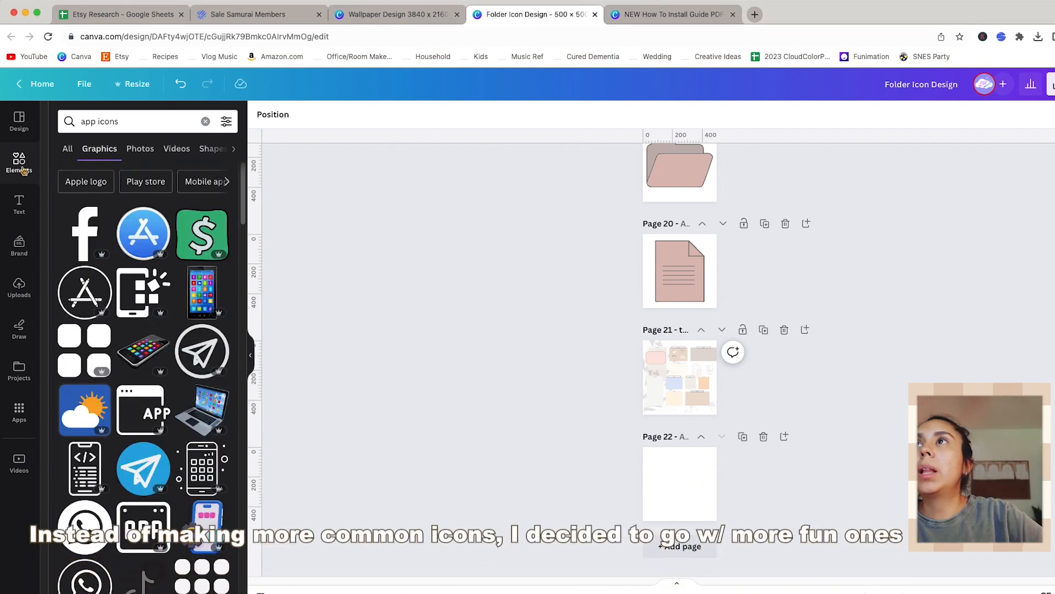
click(16, 168)
click(125, 122)
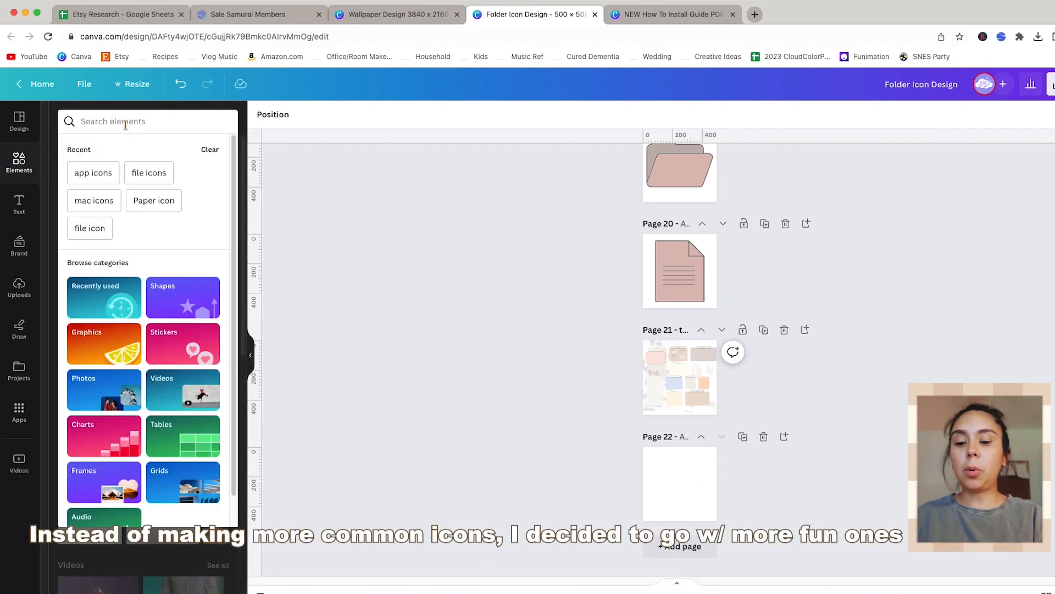
text(minimal)
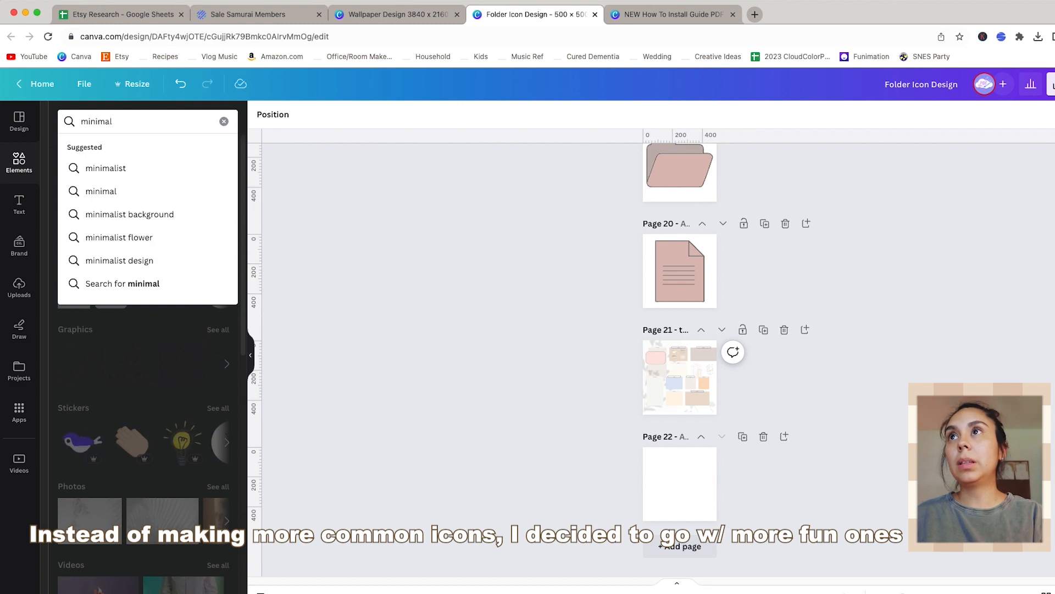
click(125, 167)
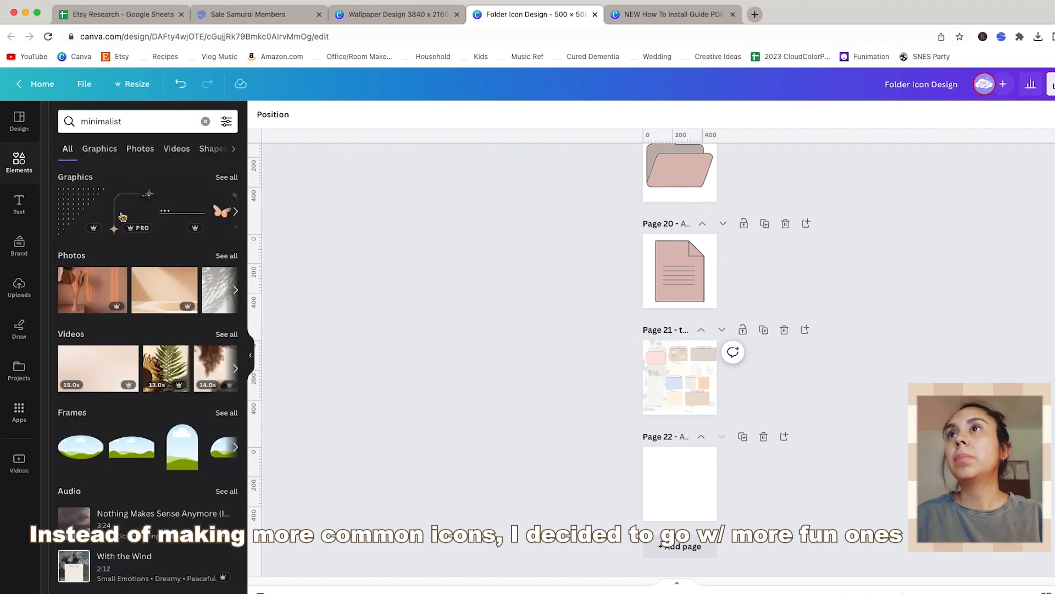
click(227, 177)
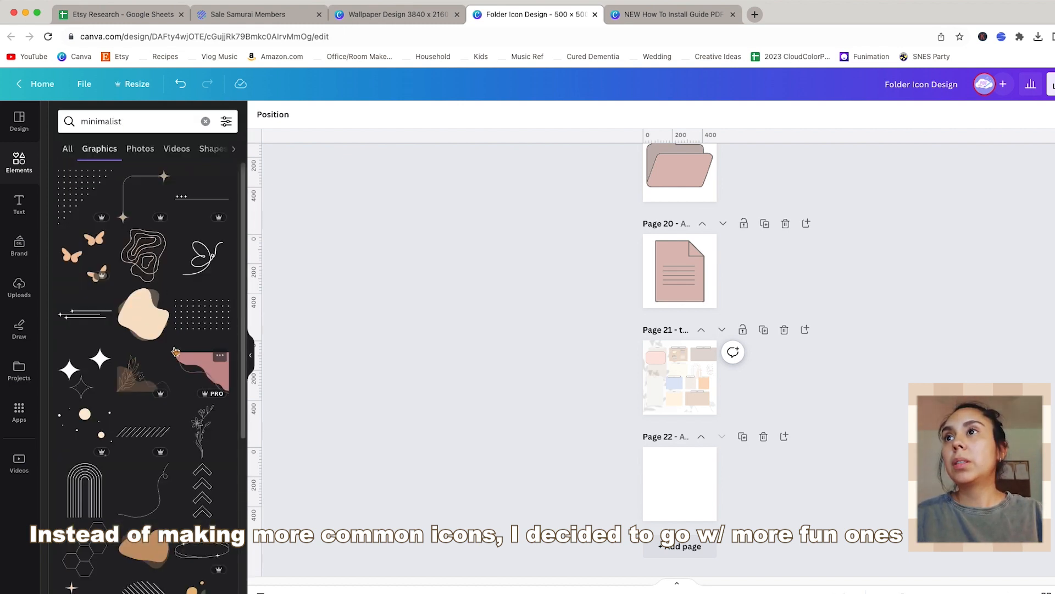
scroll(148, 377, down, 5)
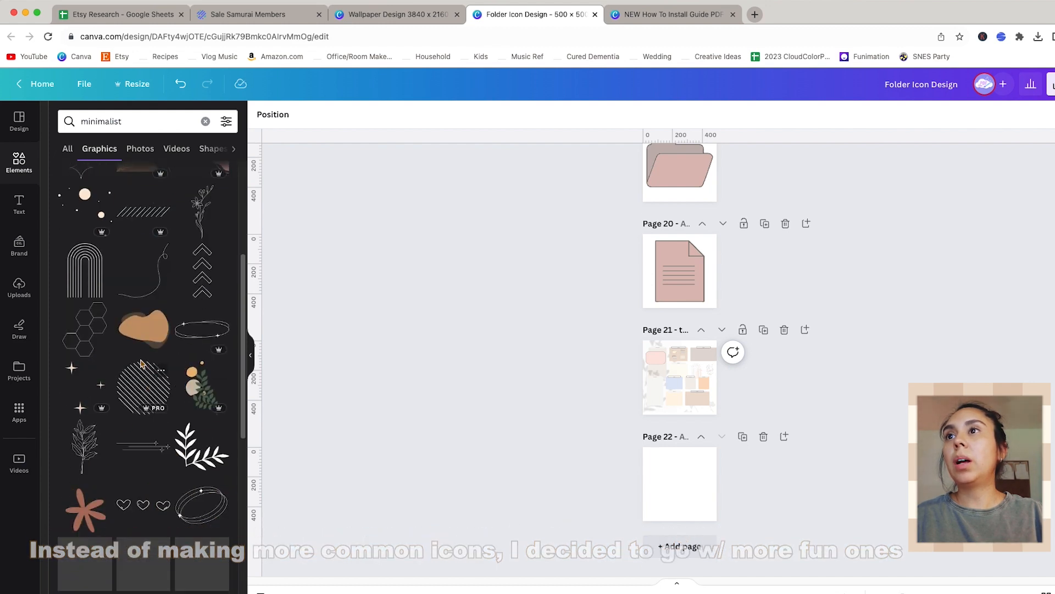
scroll(194, 397, down, 3)
scroll(193, 397, down, 1)
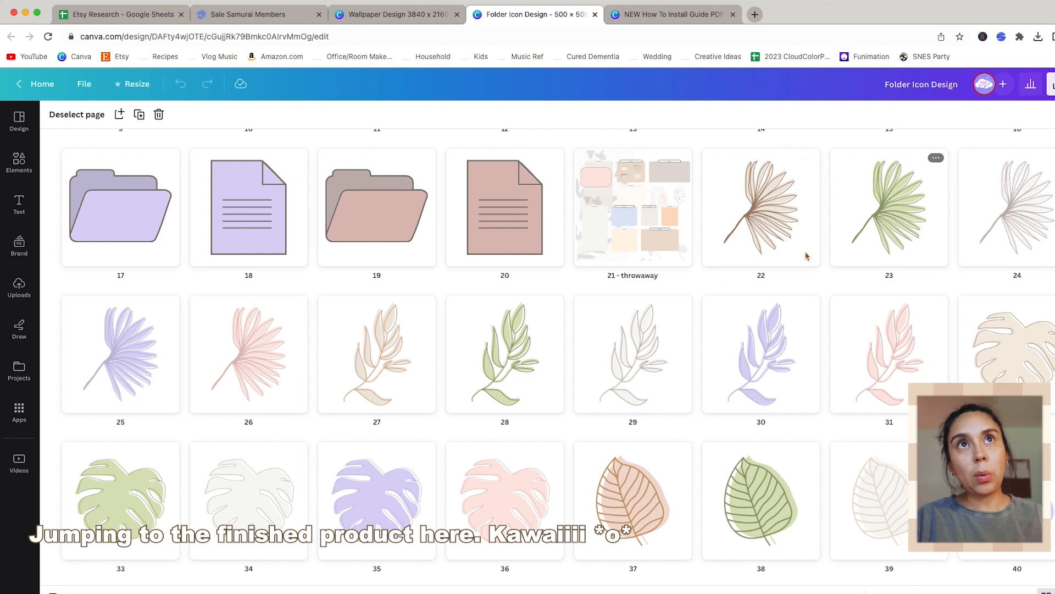
Step: Review the folder, file and leaf icon pages and delete the throwaway colour-reference page 21
scroll(988, 278, down, 1)
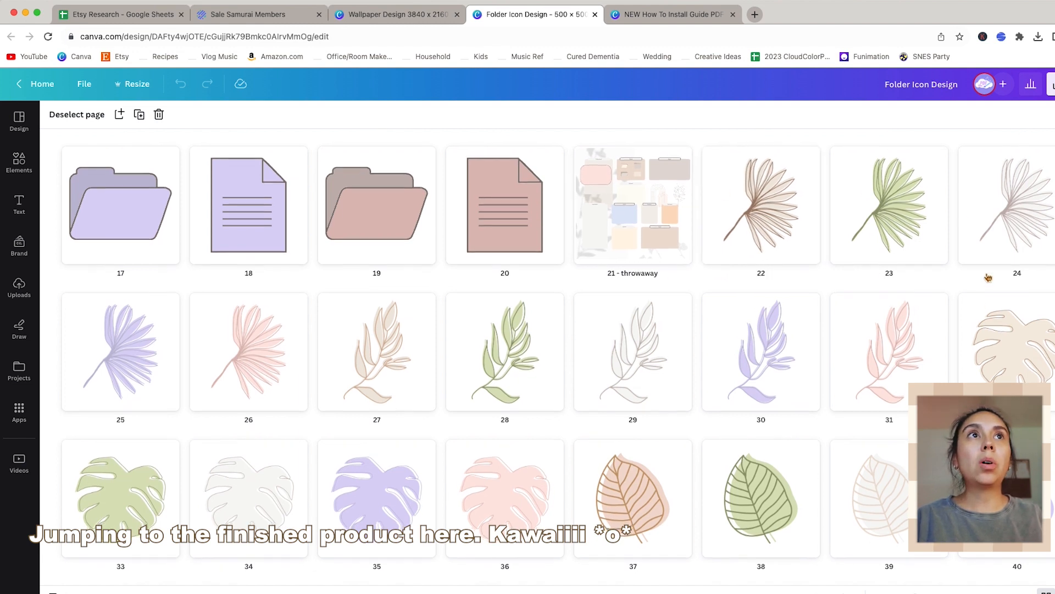
scroll(988, 278, down, 2)
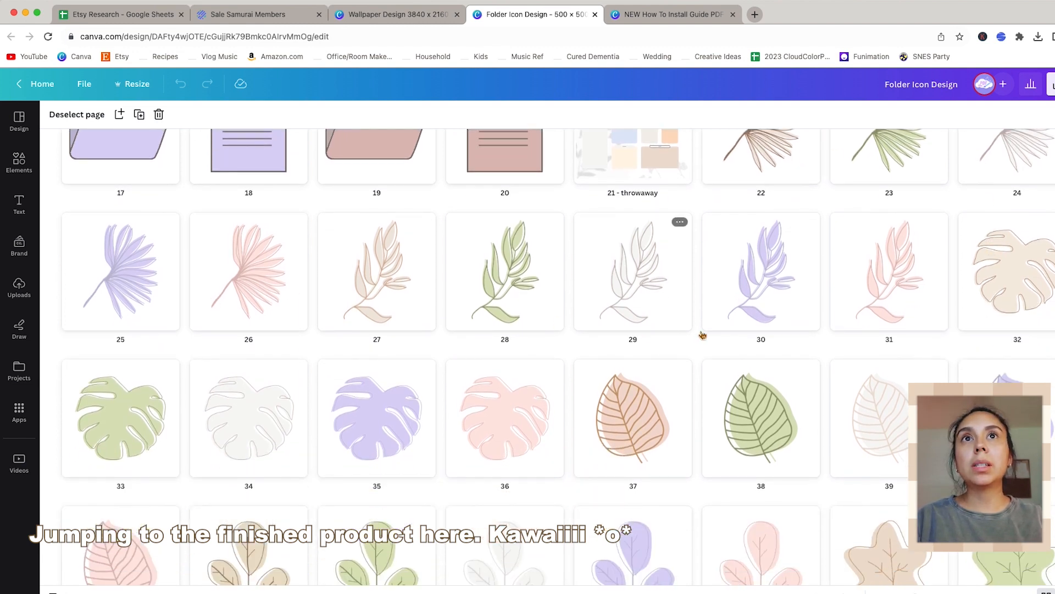
scroll(894, 299, up, 6)
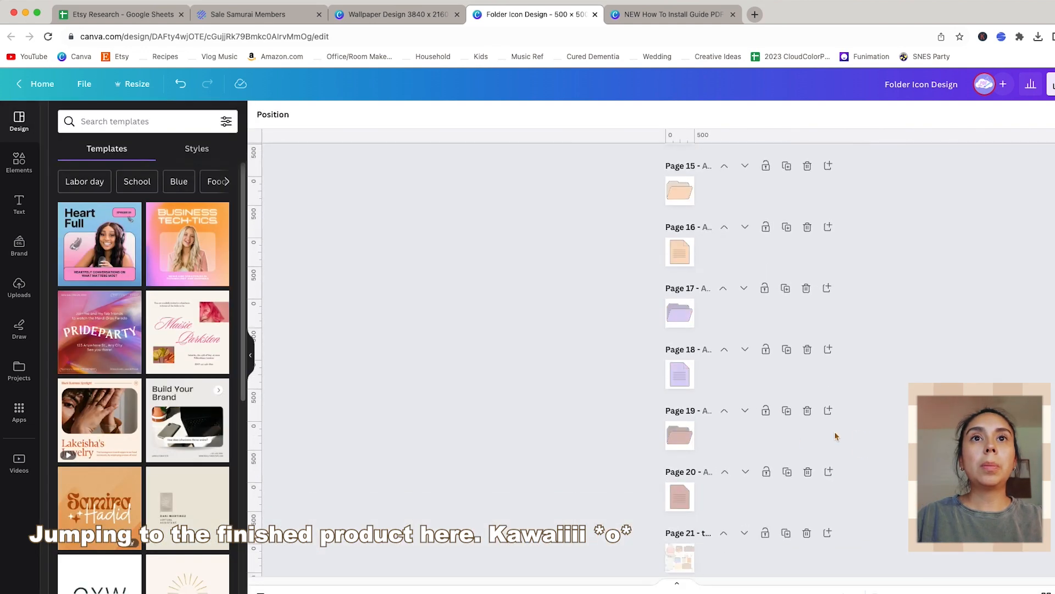
scroll(718, 419, up, 6)
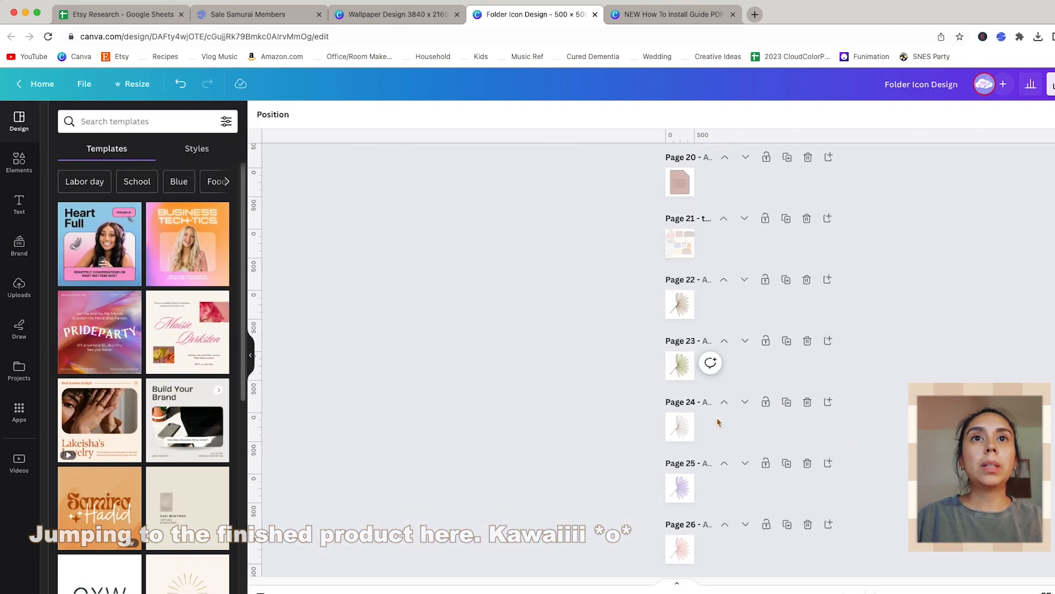
click(807, 218)
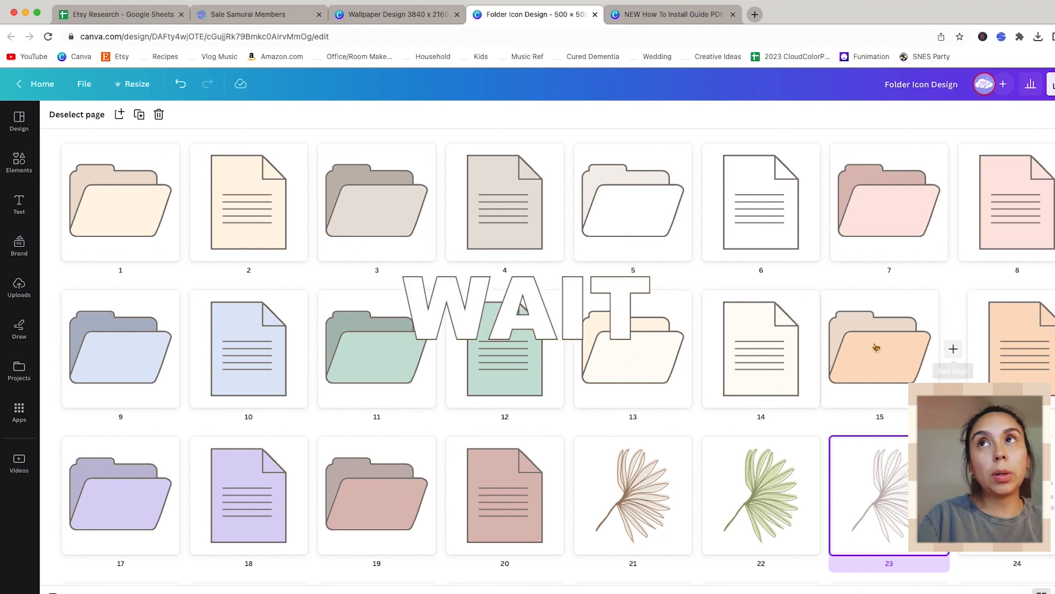
Step: Title the beige folder on page 1 by its type and colour, and title page 2 "FileBeige"
double_click(140, 233)
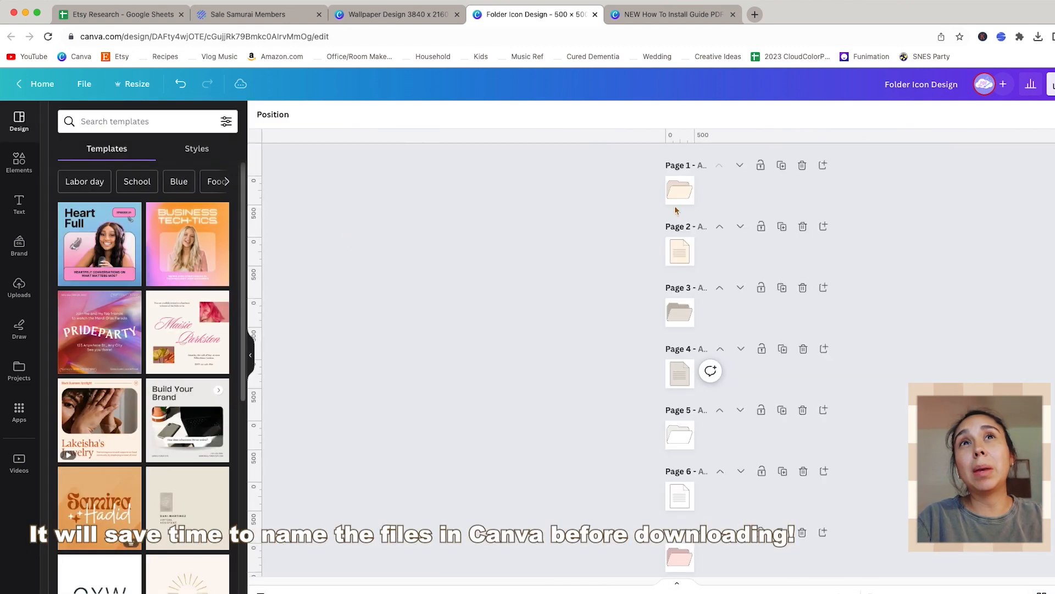
drag(870, 593, 894, 593)
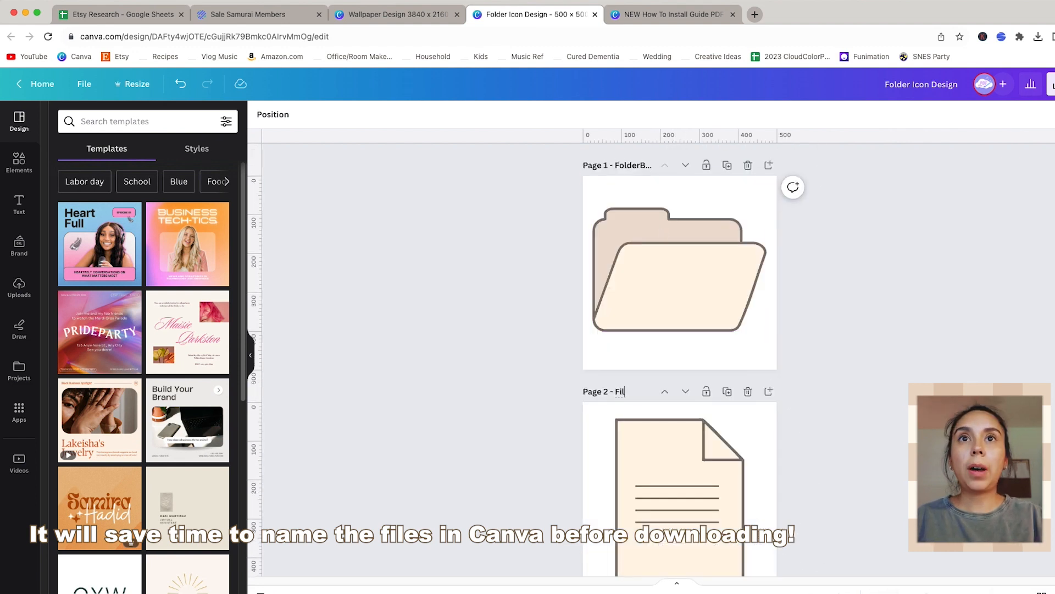
key(Tab)
Step: Title page 3 "FolderTaupe", page 4 "FileTaupe", and the remaining pages by icon type and colour, such as "LeafIconBeige"
text(Fol)
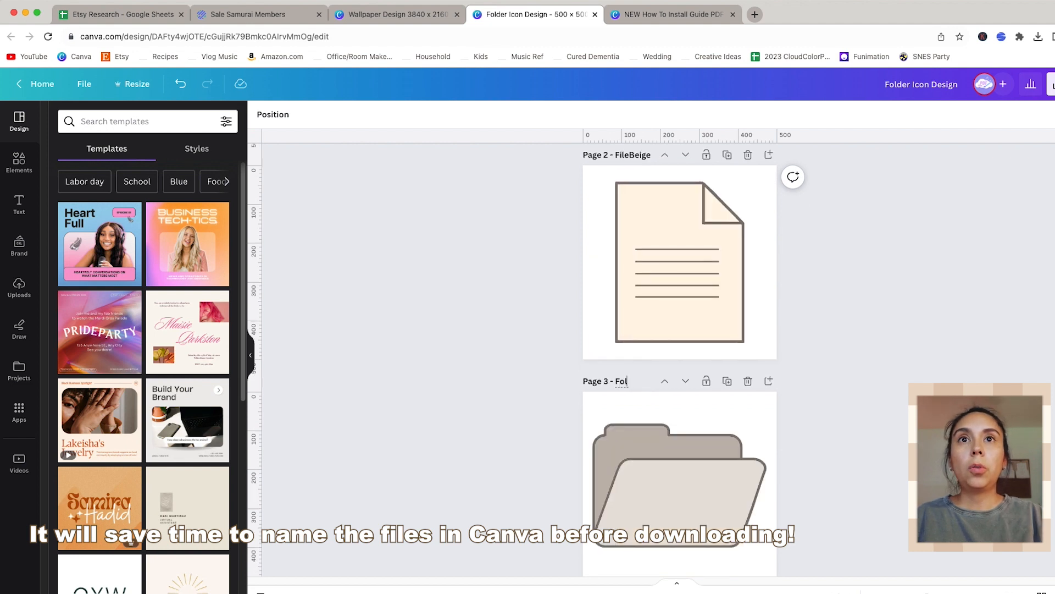
text(derTaupe)
key(Tab)
text(FileTaupe)
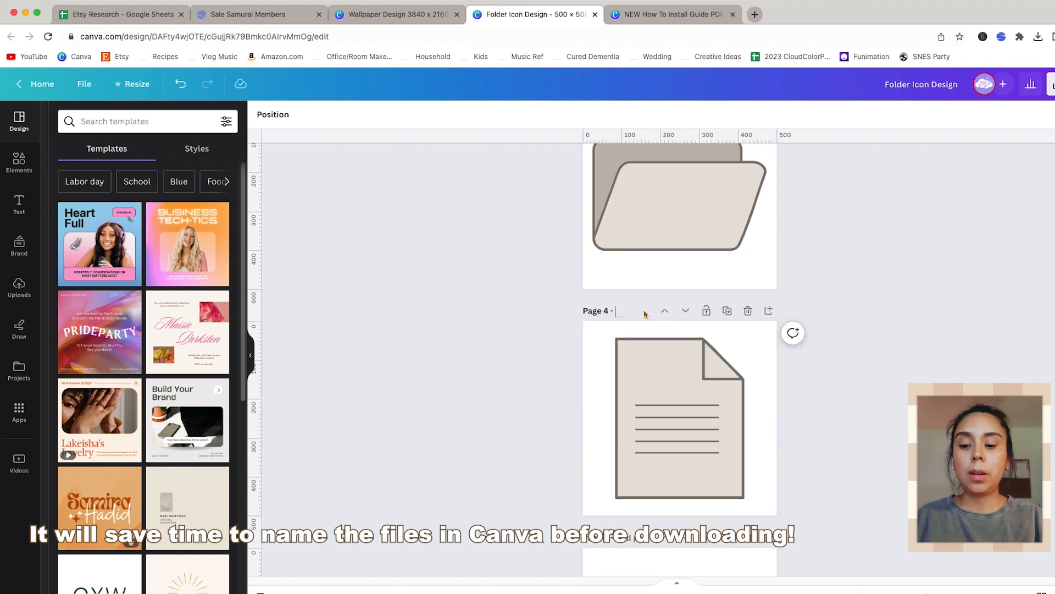
key(Tab)
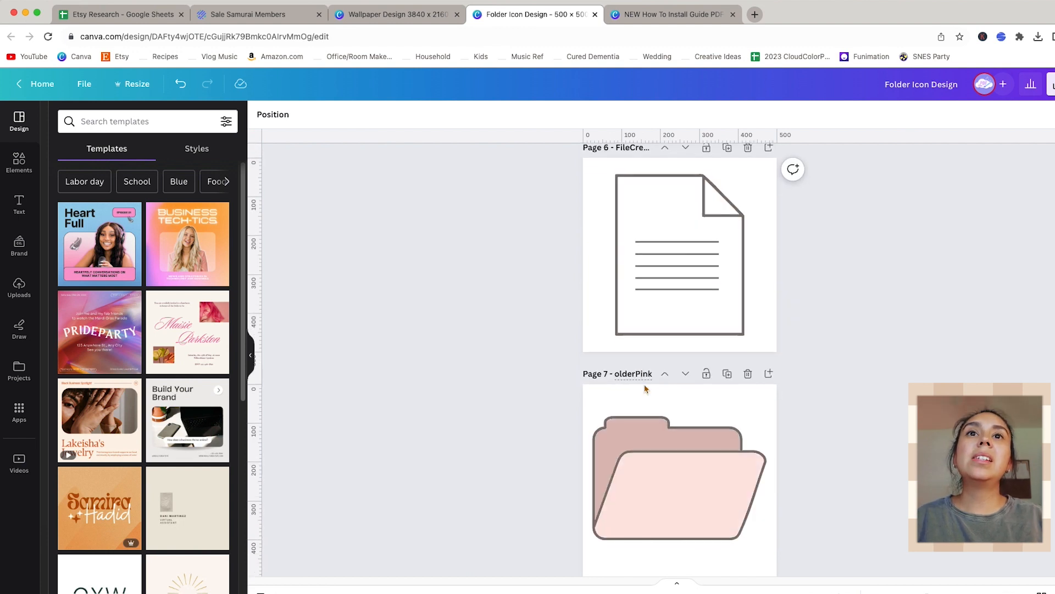
key(Tab)
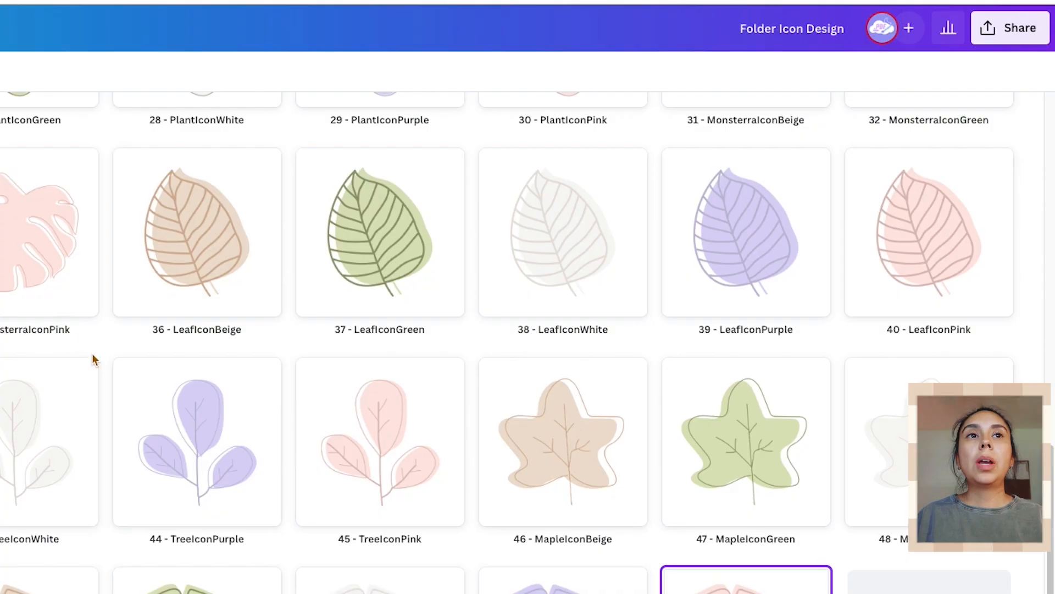
Step: Download all 55 icon pages as PNG files at 500 x 500 px with a transparent background
scroll(277, 461, down, 1)
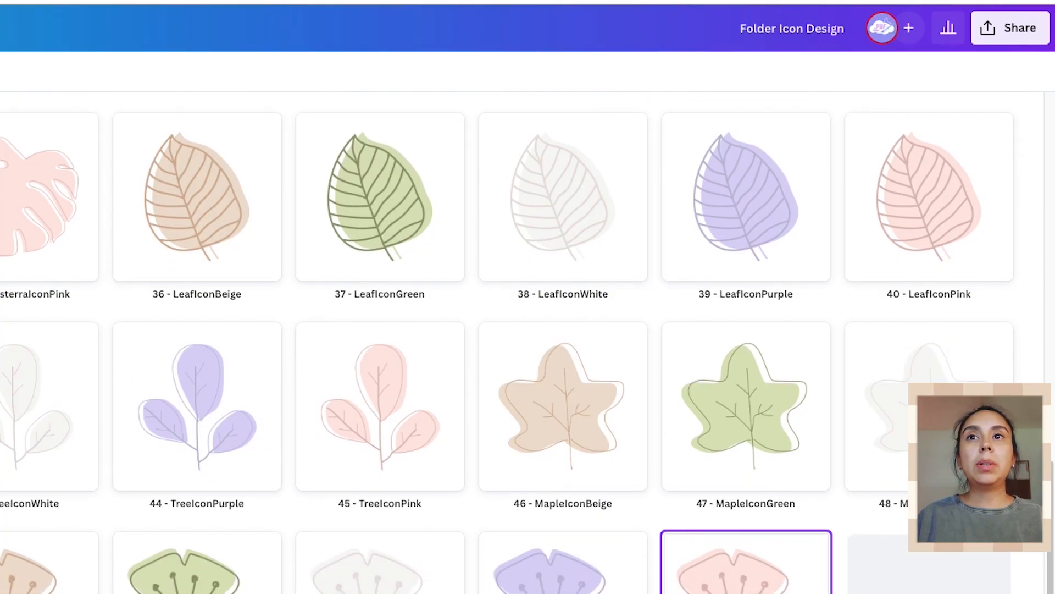
scroll(522, 340, up, 10)
click(1015, 29)
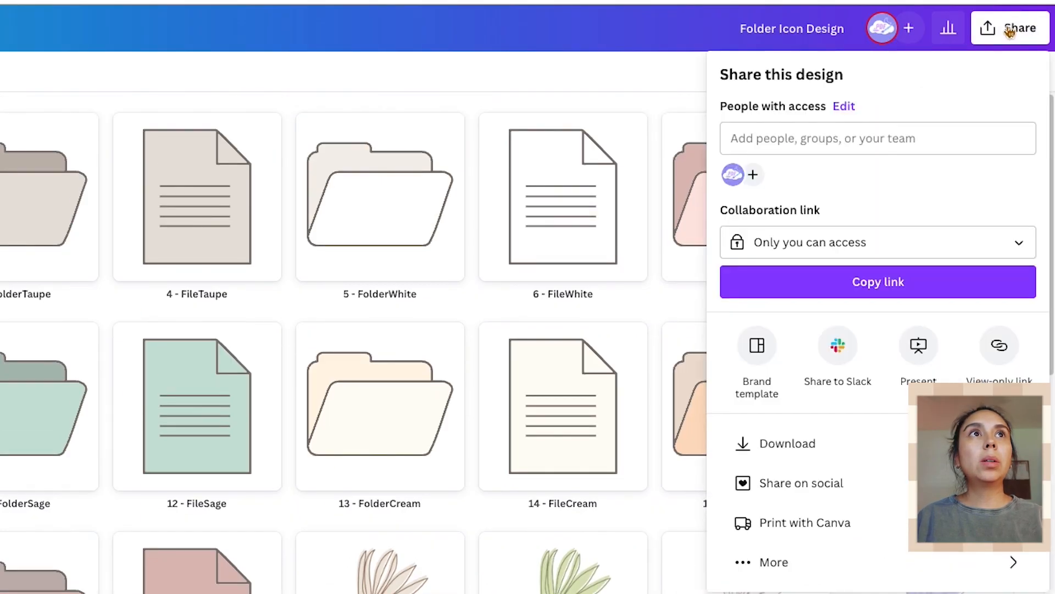
click(775, 440)
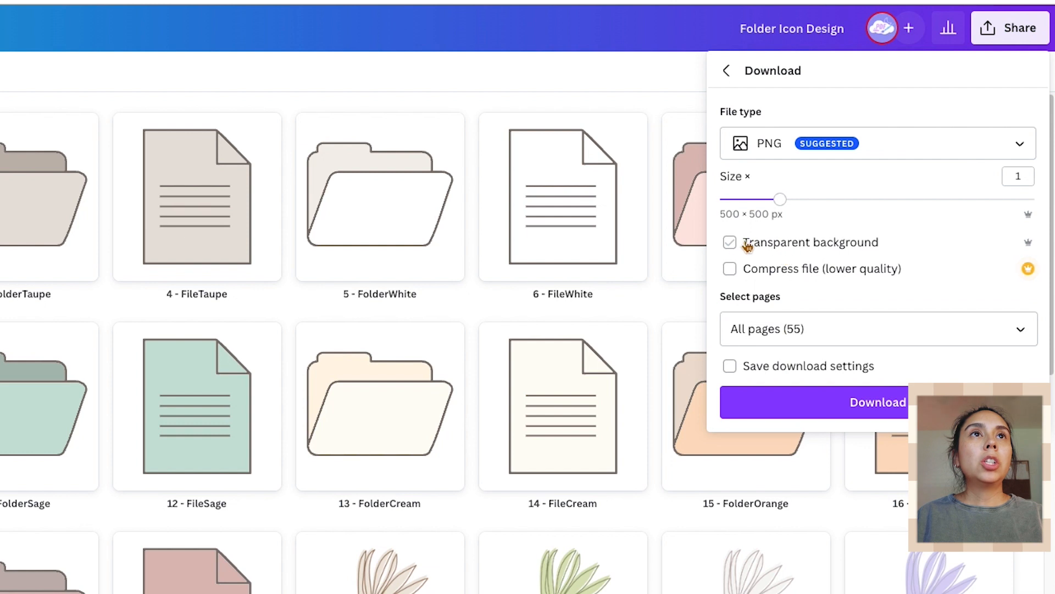
click(843, 331)
click(874, 99)
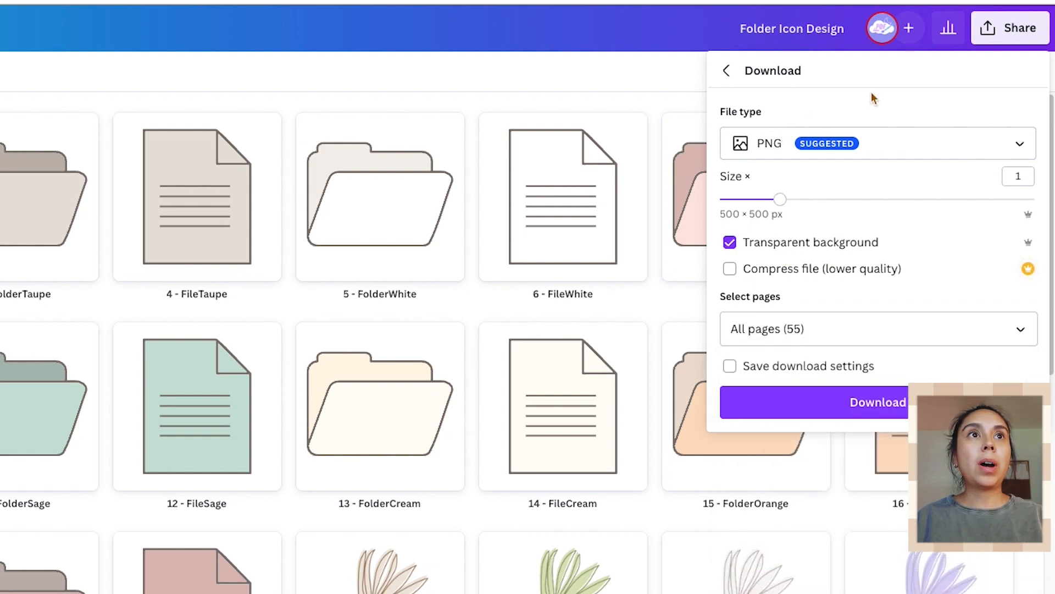
click(860, 404)
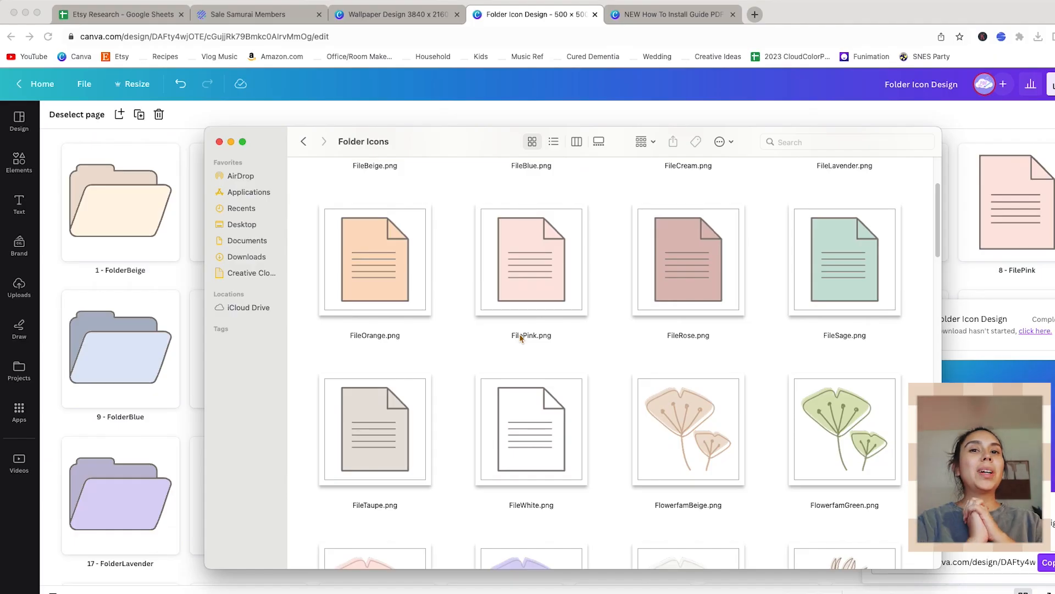
click(448, 122)
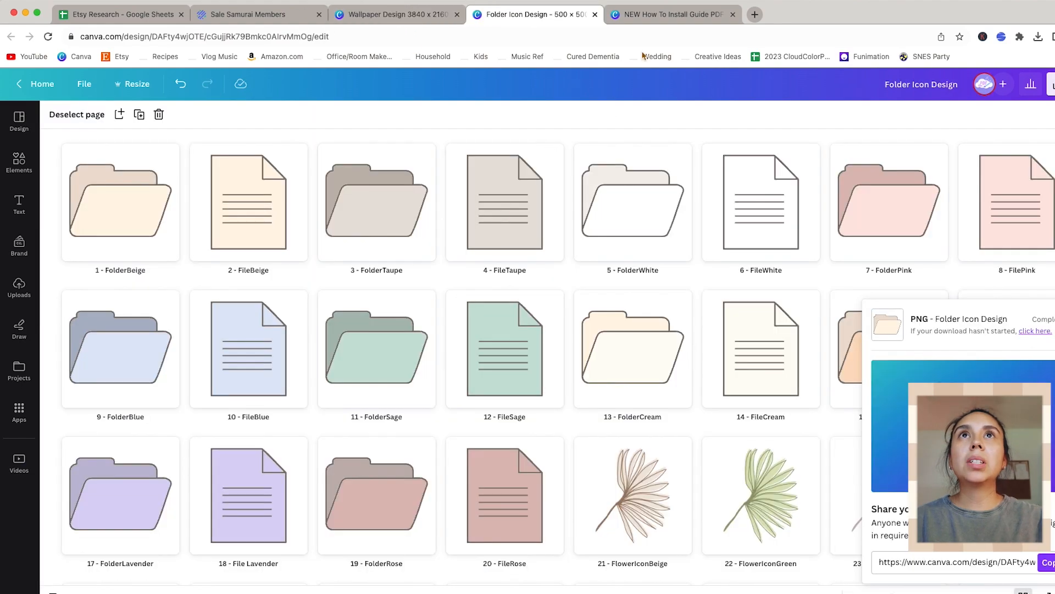
Step: In the install guide design, apply the Peach Nude Pastel Watercolor Thank You Letter template and retitle it "thank you for your order!" at size 21
click(651, 16)
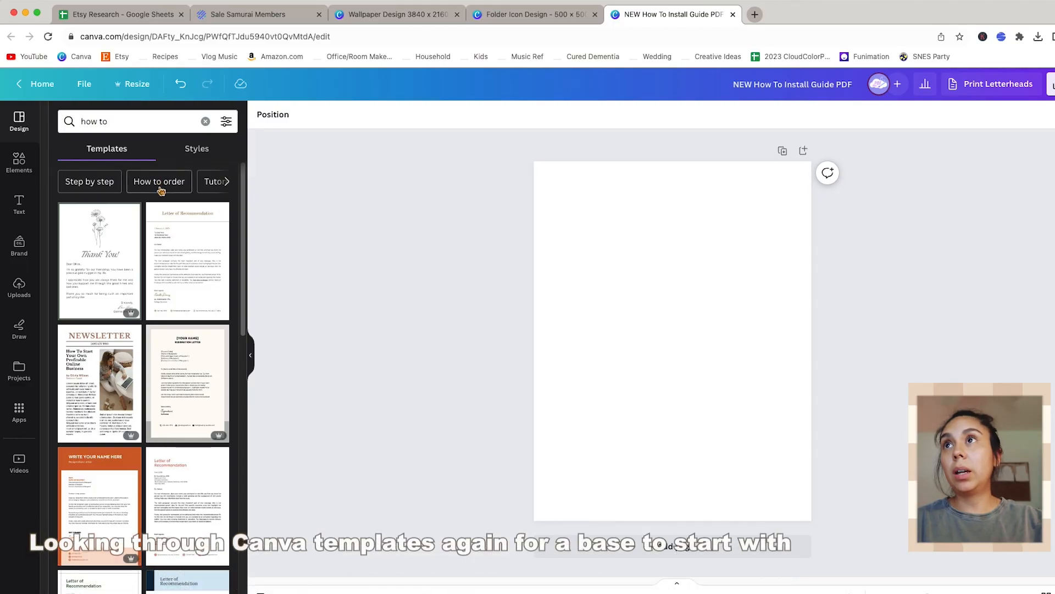
click(151, 186)
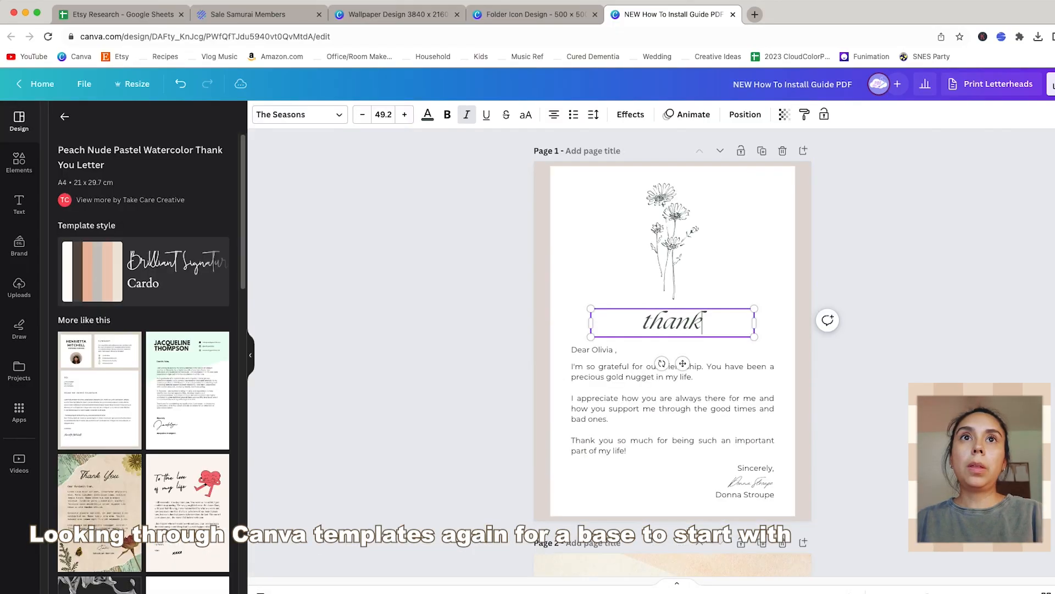
text(you for your order!)
click(378, 117)
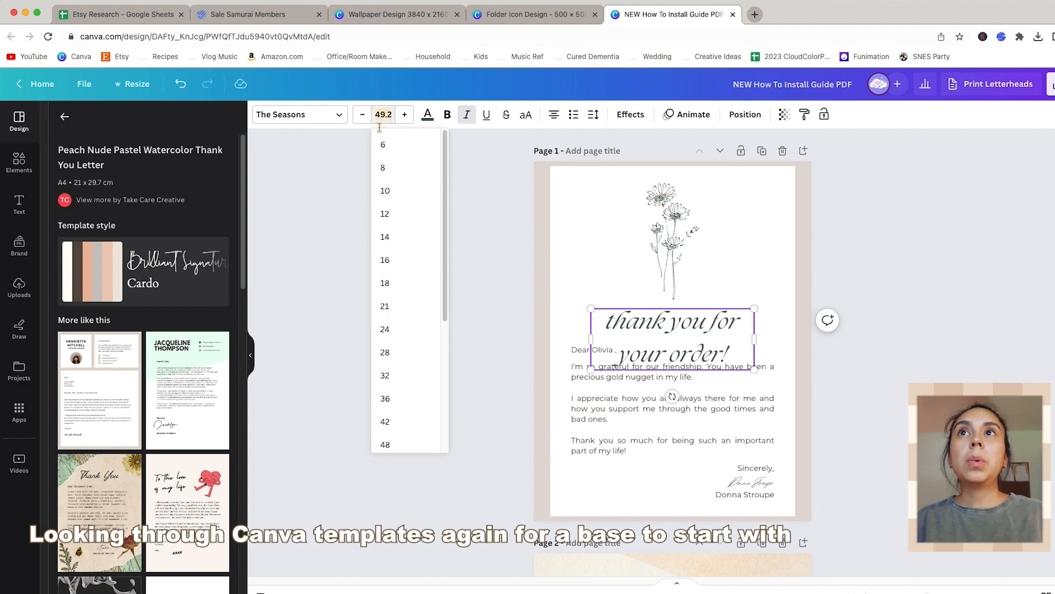
click(399, 308)
Step: Delete the letter's body and closing line, replace the signature with the seller's first name, and change the printed name to "CloudColorPDF on Etsy"
click(617, 376)
key(Delete)
click(754, 468)
key(Delete)
double_click(753, 486)
text(Lissie)
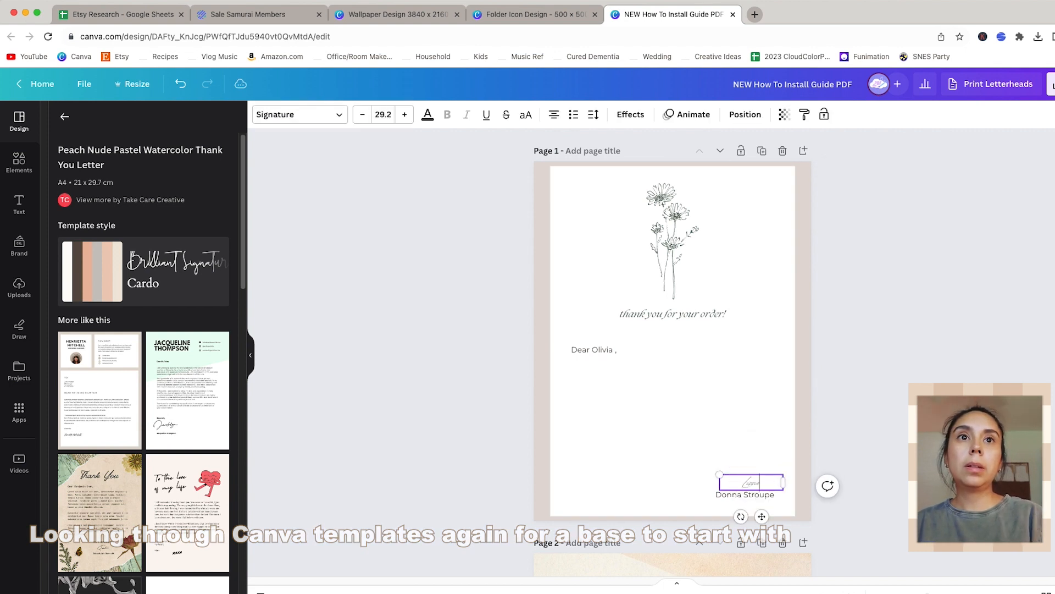
double_click(747, 497)
key(BackSpace)
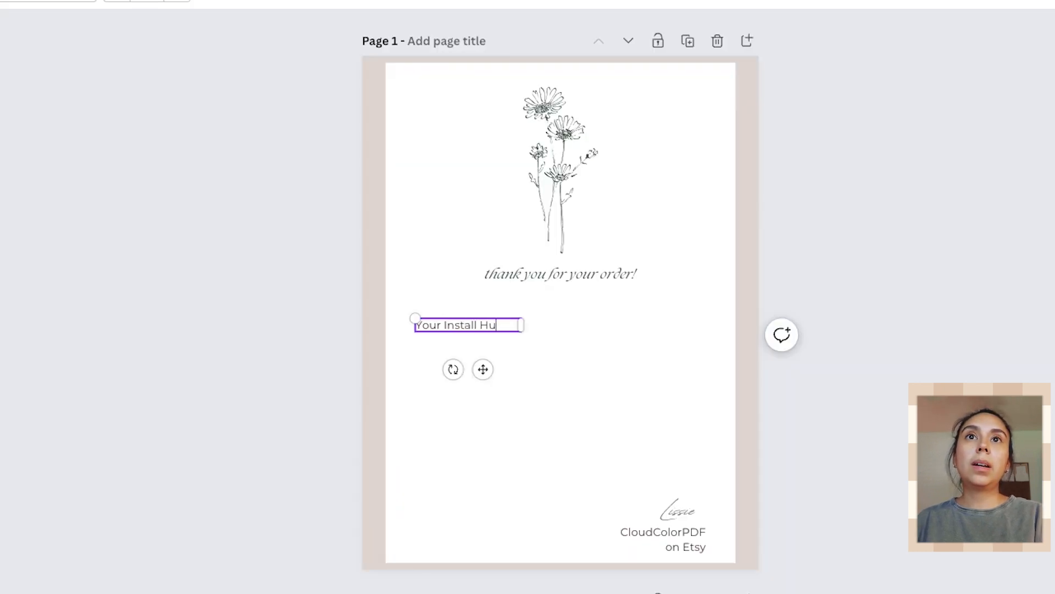
Step: Replace the greeting with a note that the Install Guide is in the following pages and to send a DIRECT MESSAGE with issues or questions
text(s includ)
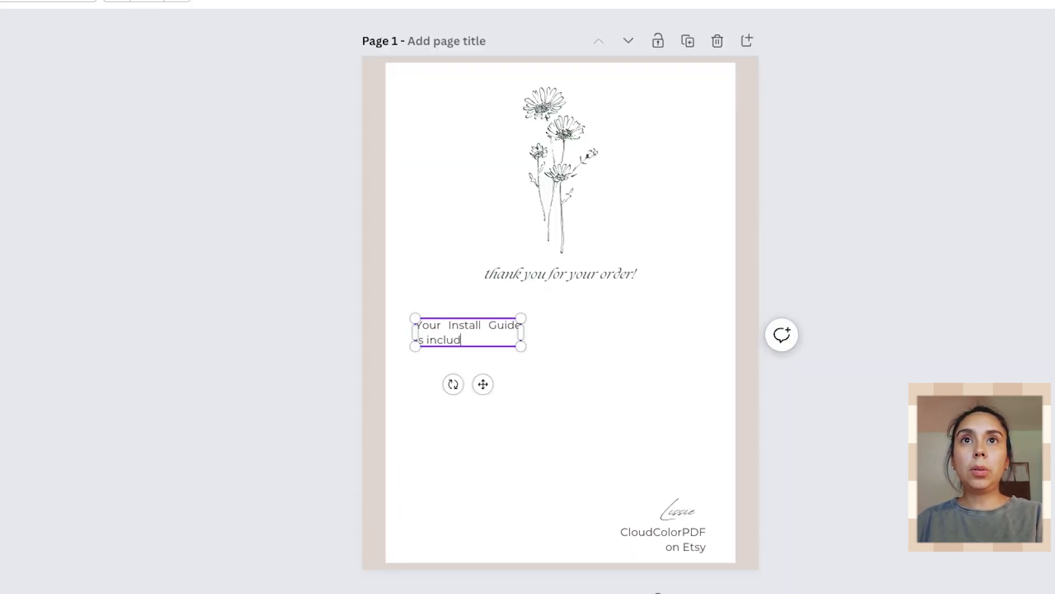
text(e)
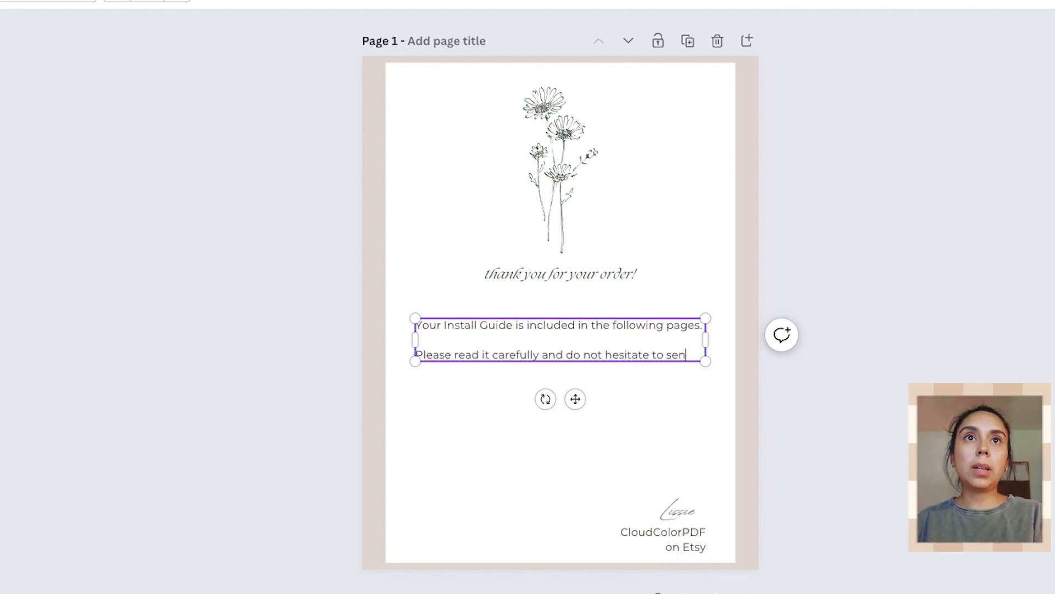
text(d us a DIRECT MESSAGE if there are any issues or questions with your purchase.)
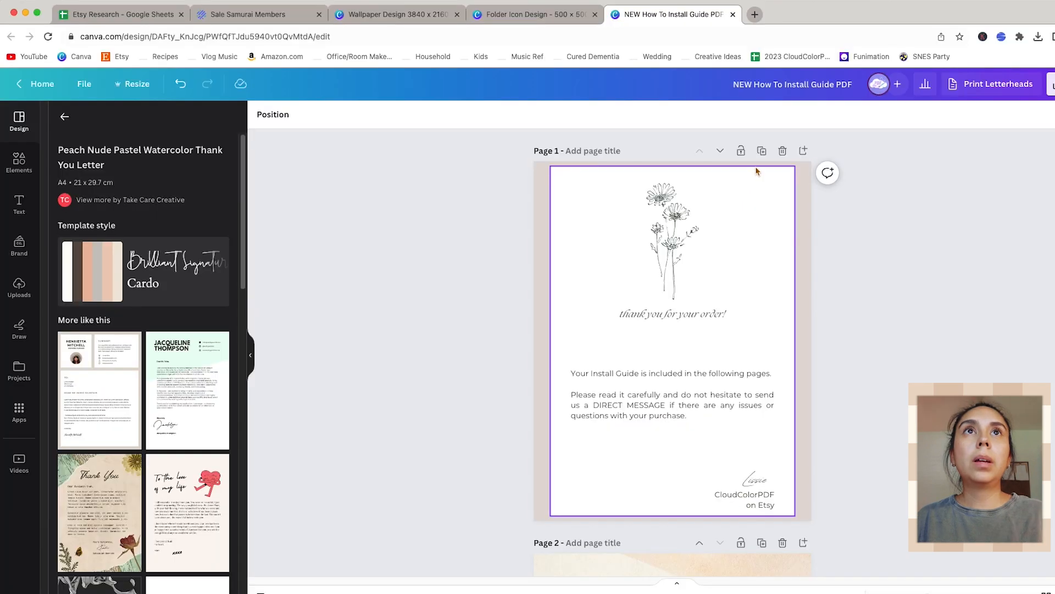
Step: Duplicate the thank-you page, delete the flower drawing on the copy, and move its heading to the top of the page
click(688, 41)
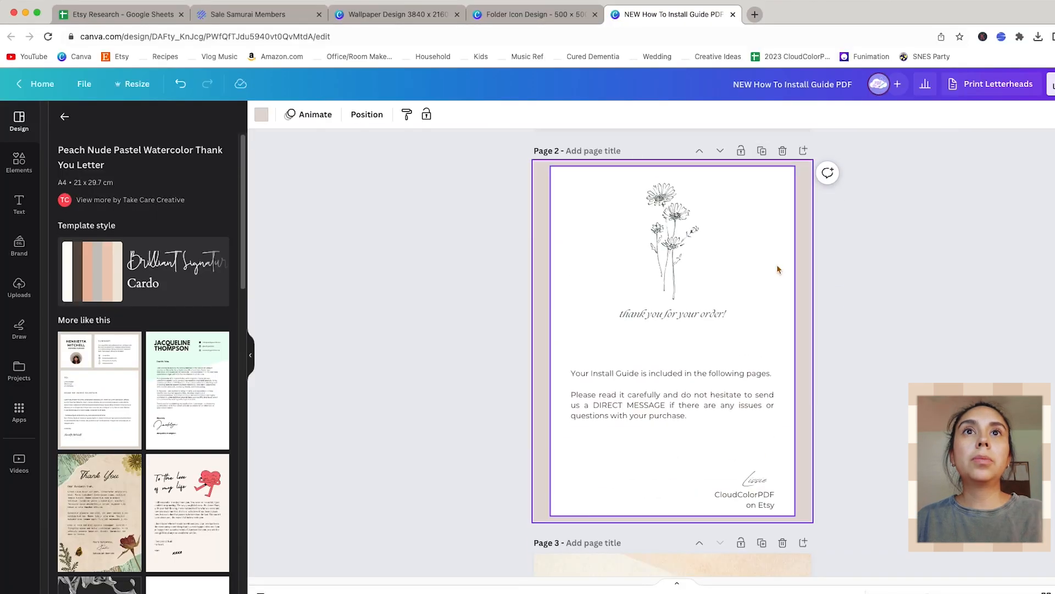
click(671, 249)
key(Delete)
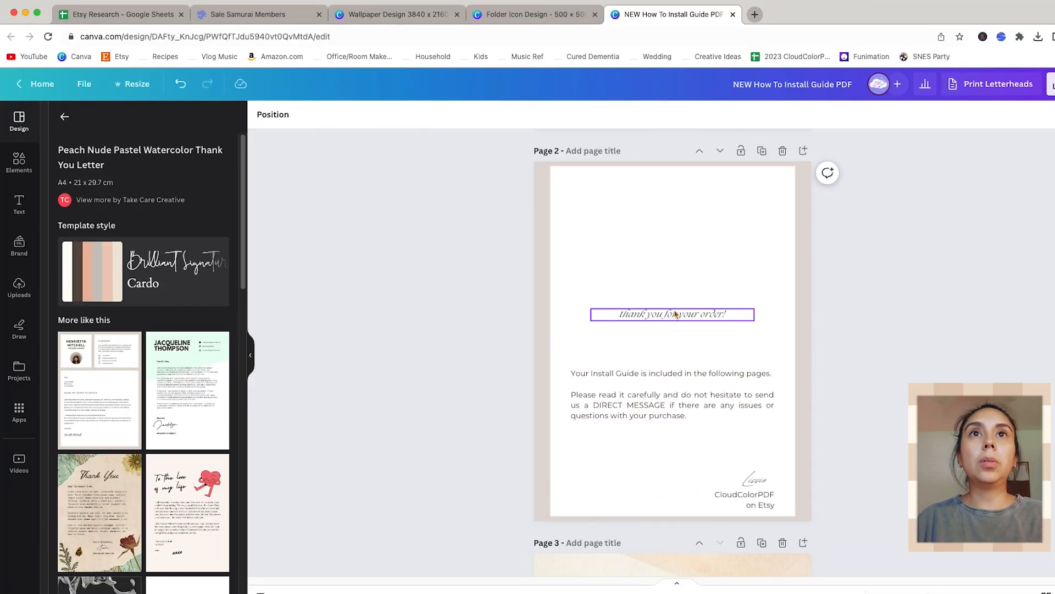
drag(674, 314, 669, 194)
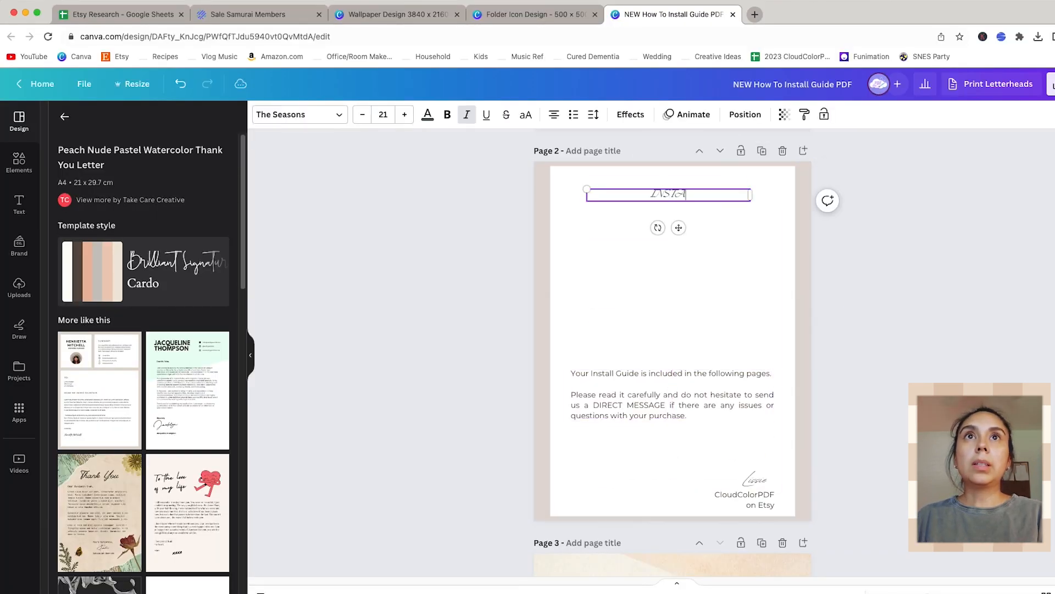
Step: Change the page 2 heading to "INSTALL GUIDE" in Montserrat and centre it on the page
text(INSTALL HOME)
key(BackSpace)
key(BackSpace)
key(BackSpace)
key(BackSpace)
text(GUIDE)
click(302, 117)
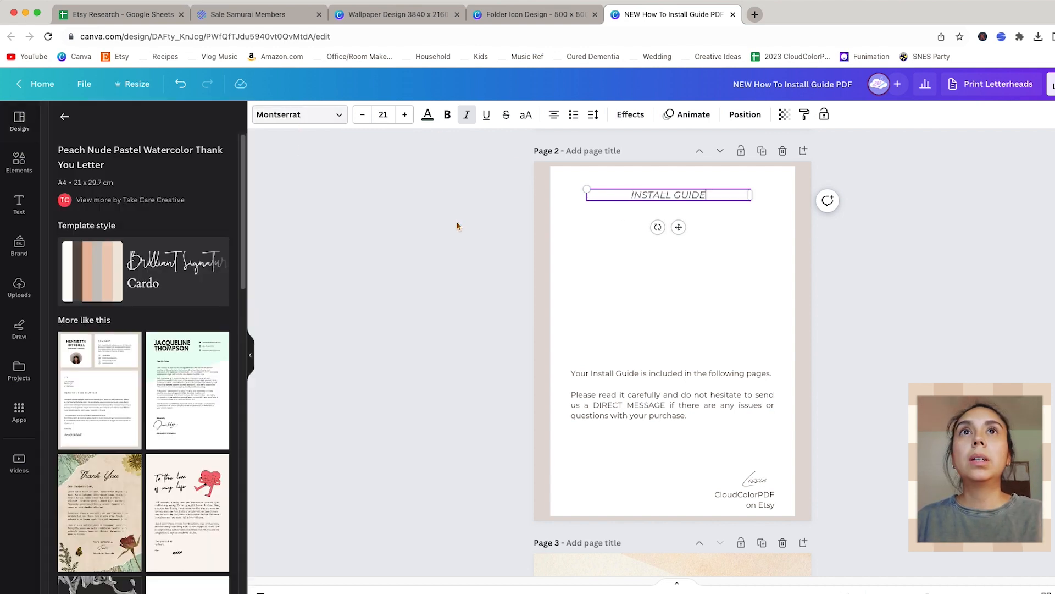
click(457, 224)
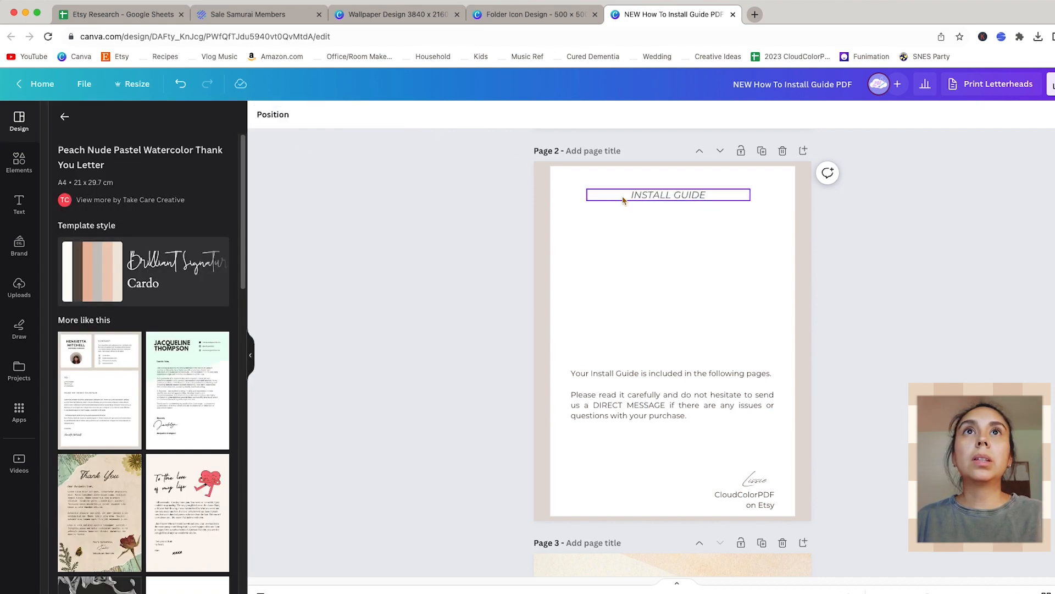
drag(662, 200, 663, 197)
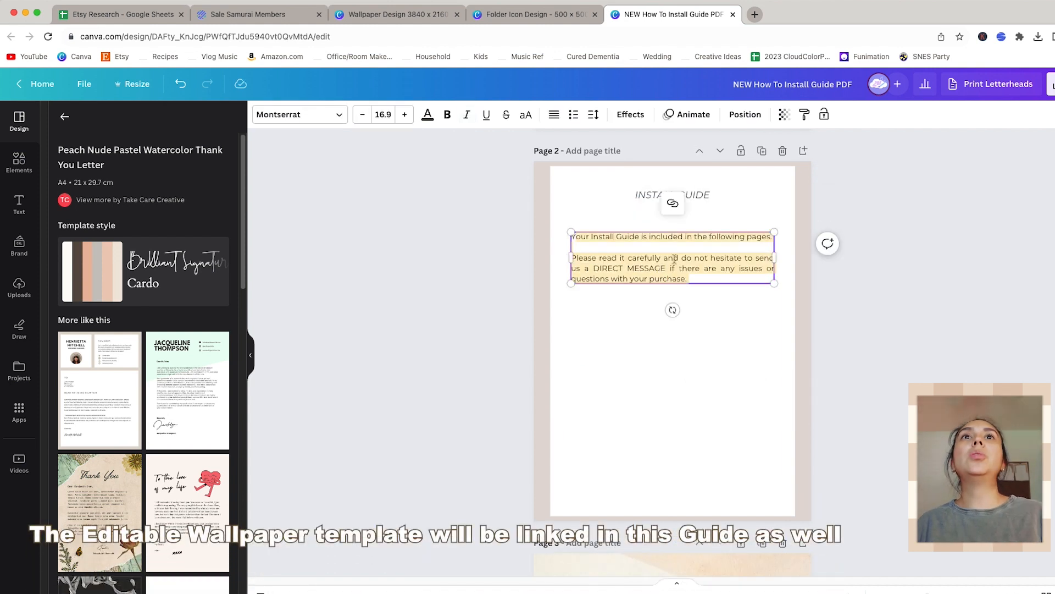
Step: Replace the page 2 body with "Access your EDITABLE WALLPAPER TEMPLATE by clicking the link below." and make the heading bold
key(BackSpace)
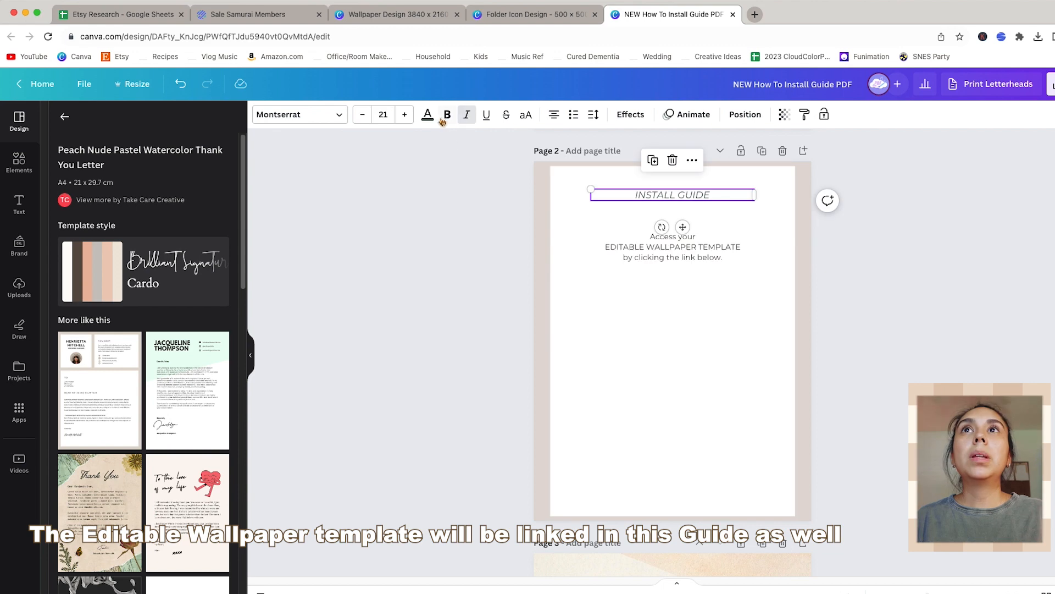
click(446, 117)
click(482, 164)
Step: Search the elements for "button", place the yellow button with the hand cursor below the text, and label it "click here" using a heading copy
click(24, 173)
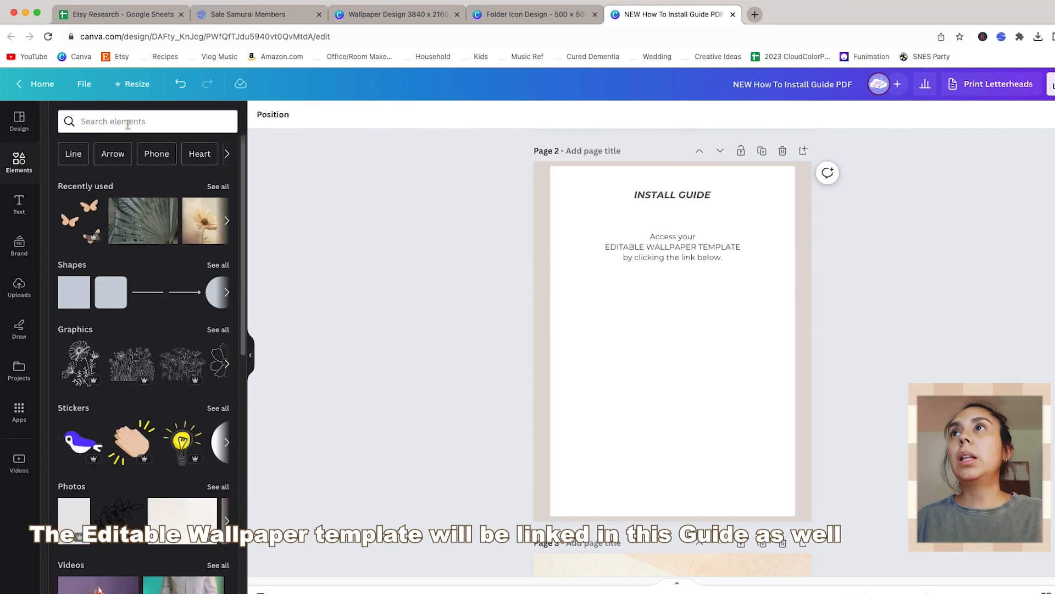
click(110, 121)
text(button)
key(Return)
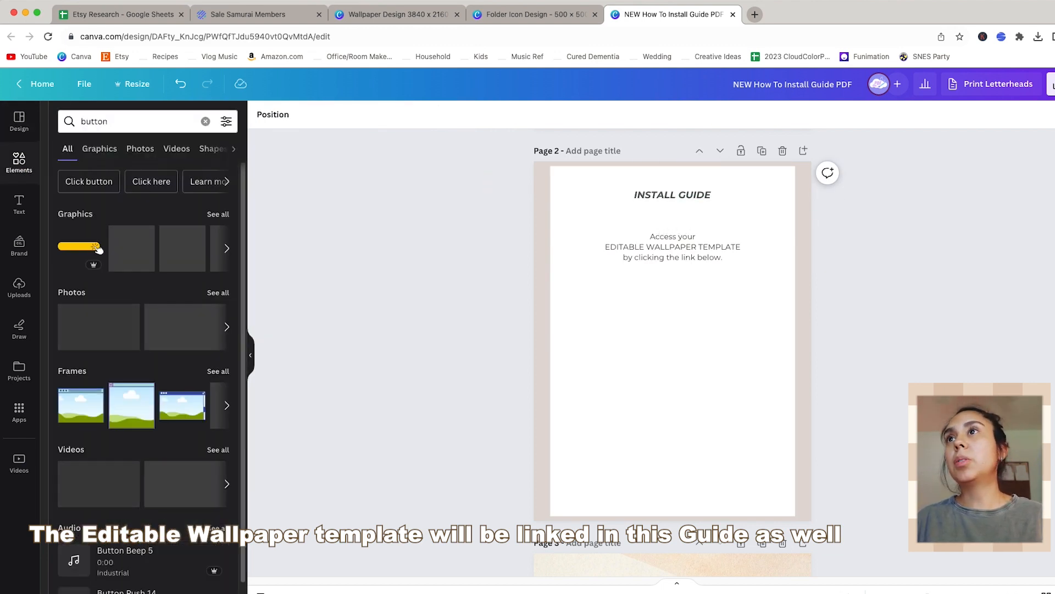
click(94, 250)
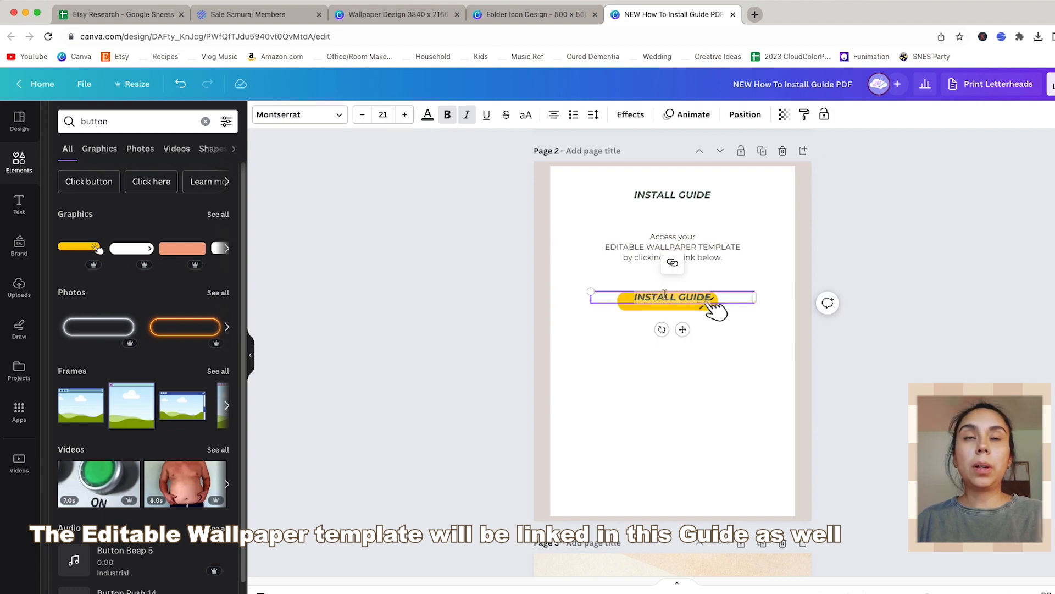
text(click here)
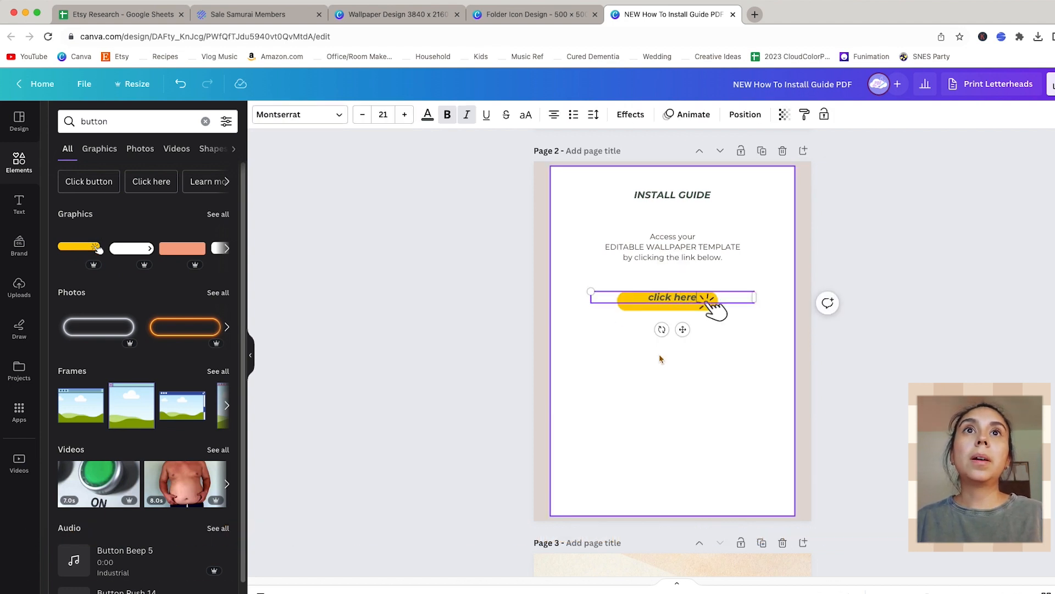
Step: Recolour the yellow button light peach, enlarge it, and centre the underlined "click here" label on it
click(660, 302)
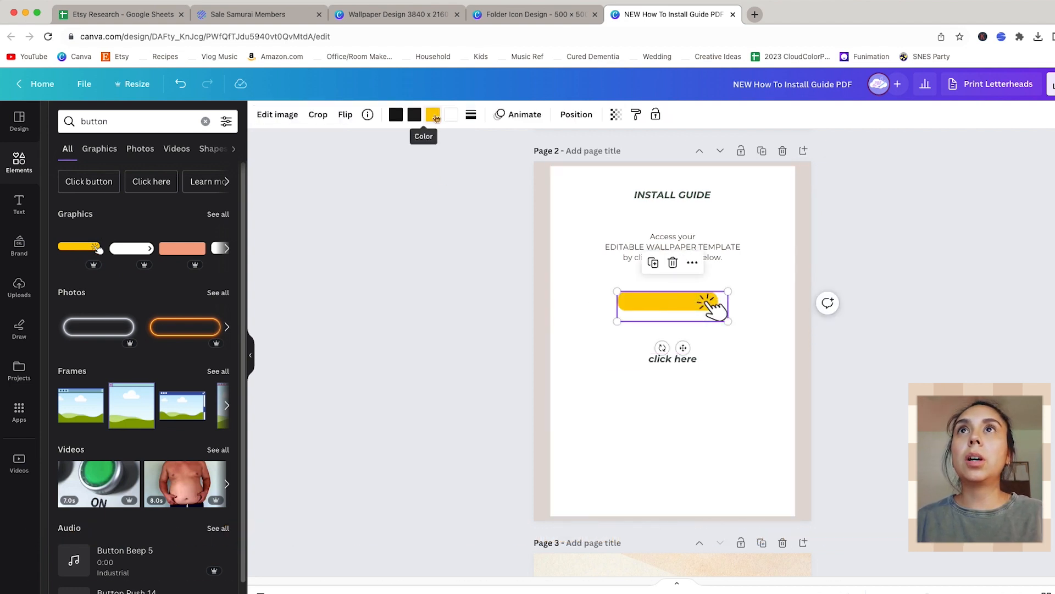
click(433, 115)
click(128, 215)
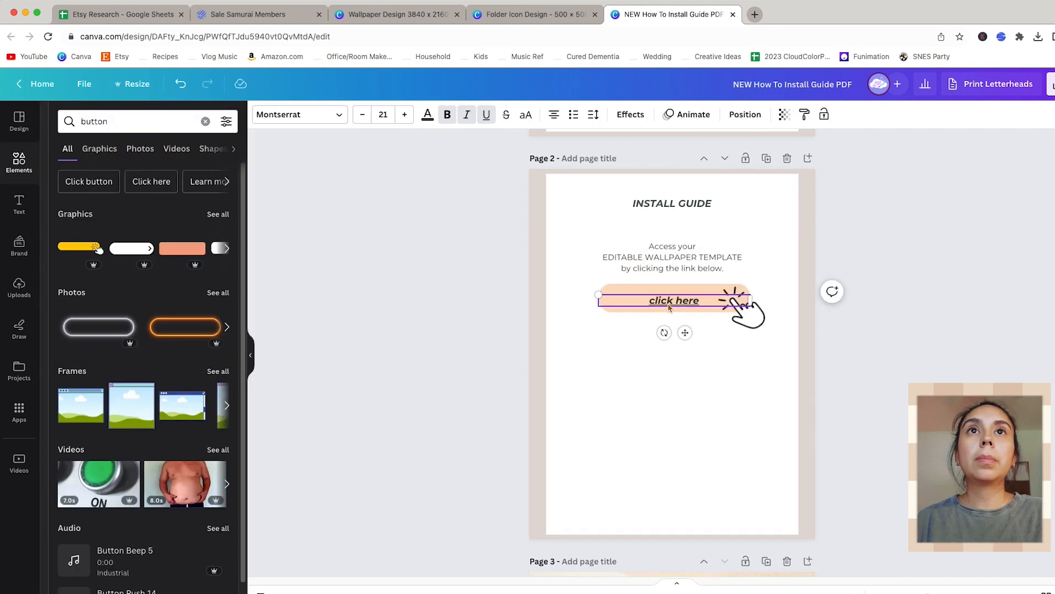
scroll(669, 307, up, 5)
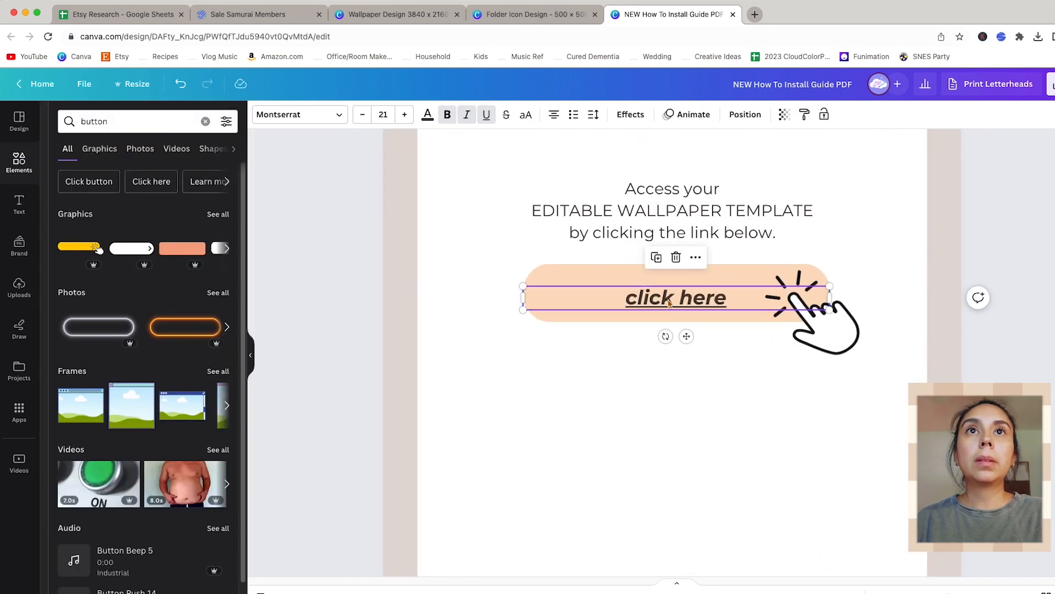
drag(670, 302, 666, 296)
click(668, 368)
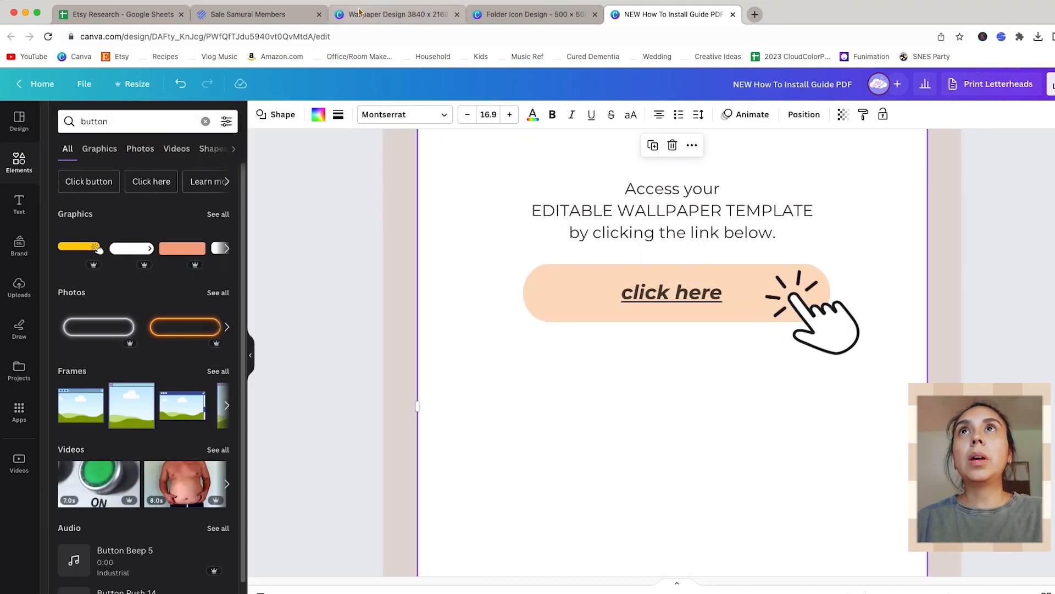
Step: Switch to the Wallpaper Design 3840 x 2160 document and copy its template link from the sharing options
click(397, 14)
click(1025, 83)
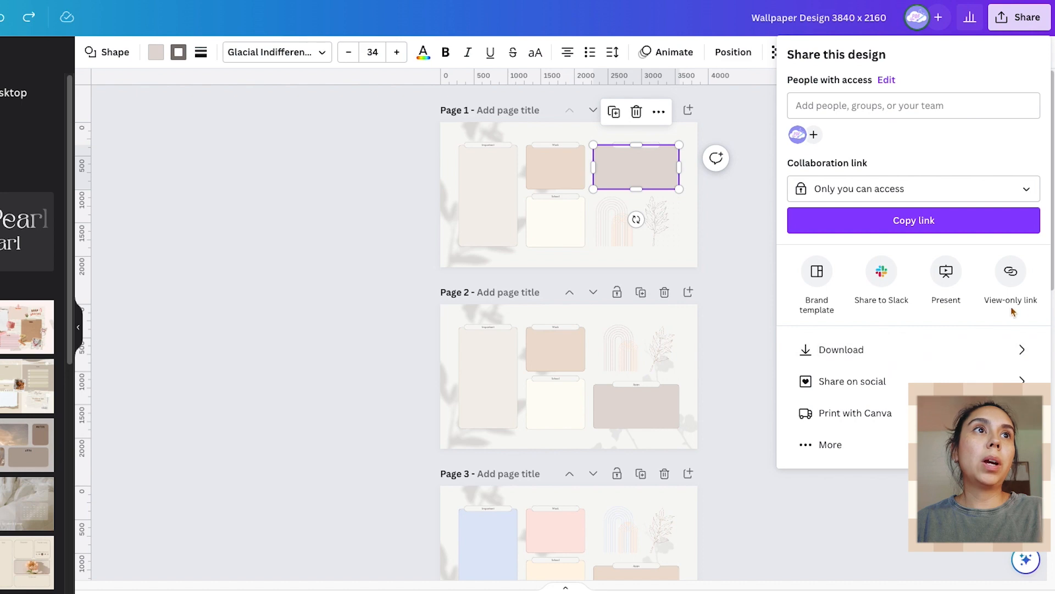
click(855, 445)
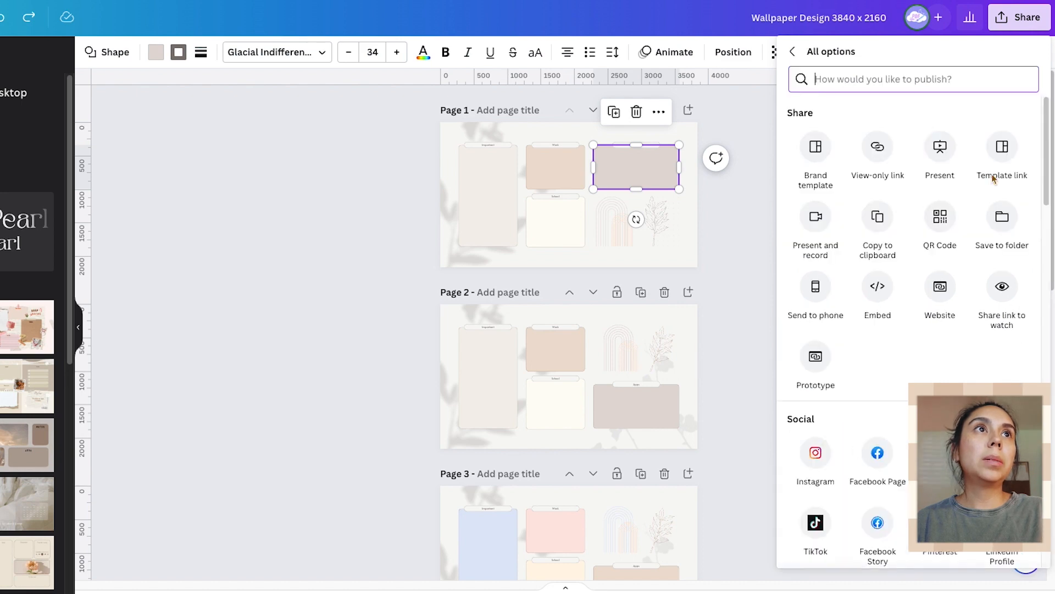
click(995, 177)
click(1011, 144)
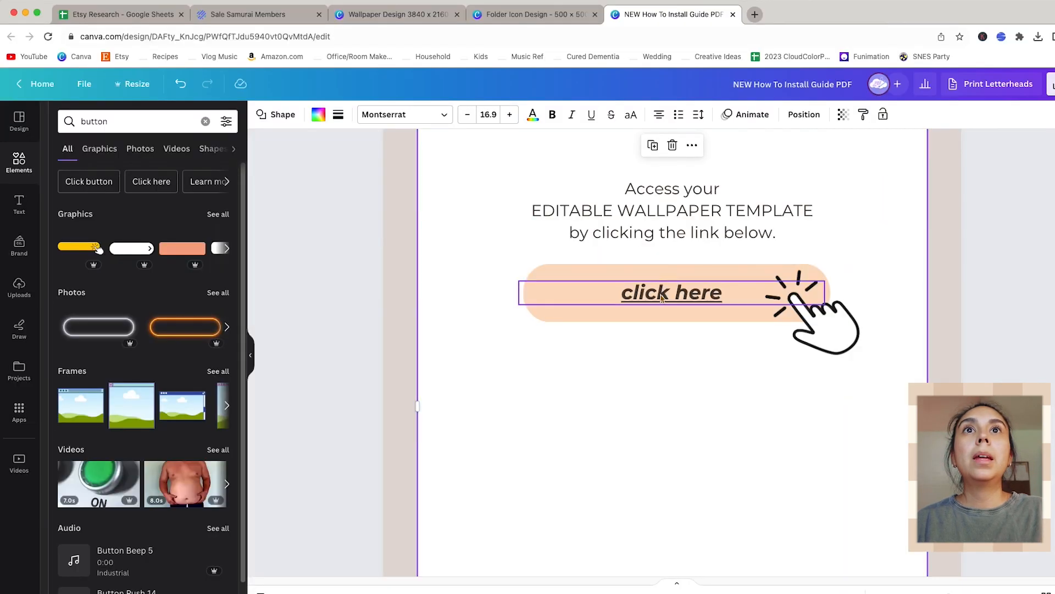
Step: Add the copied wallpaper template link to the "click here" label on page 2 of the install guide
click(662, 297)
right_click(667, 290)
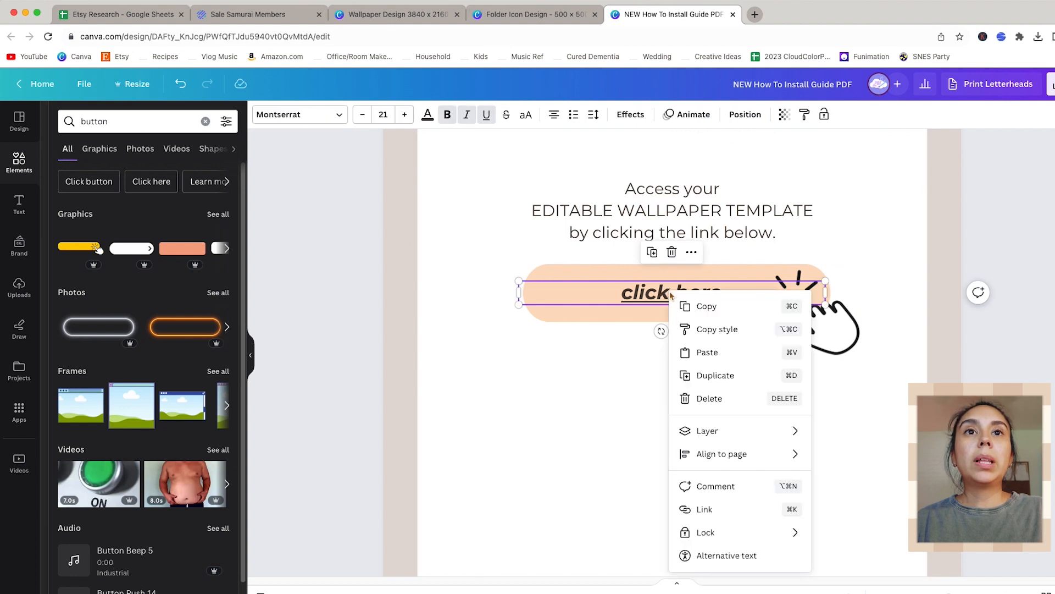
click(724, 515)
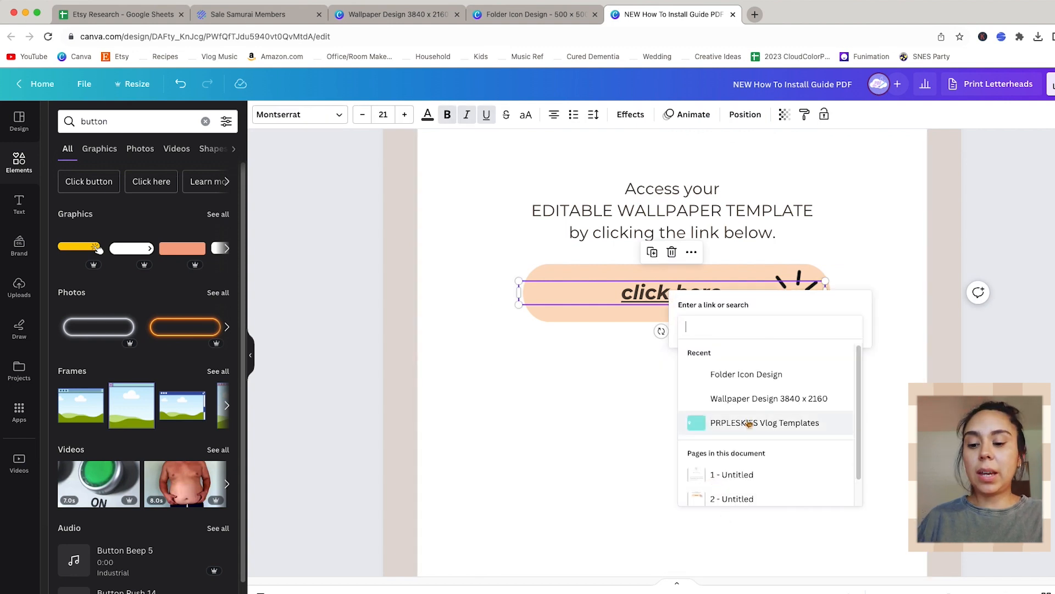
key(super+v)
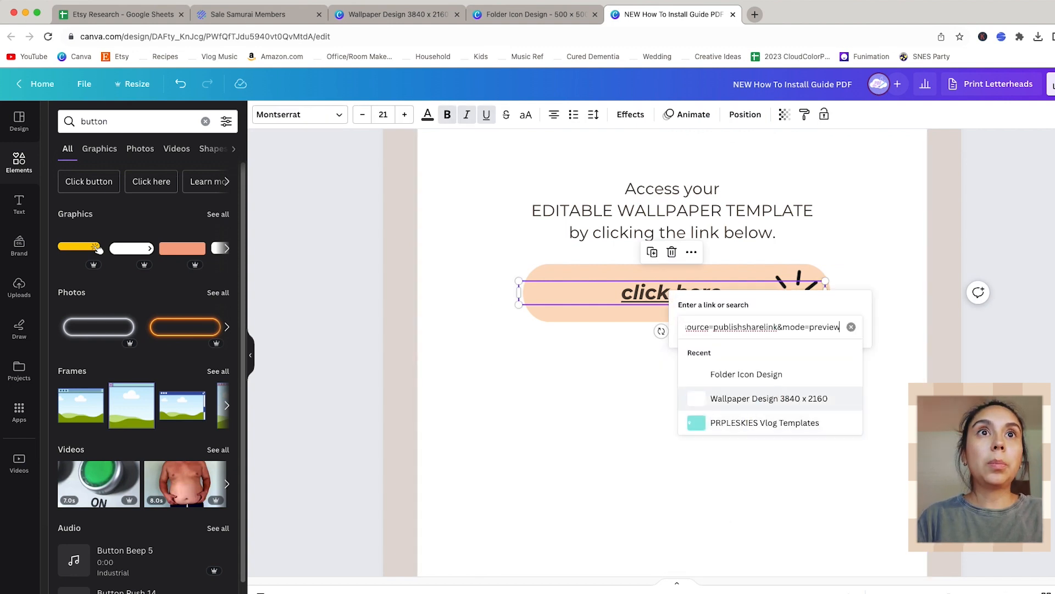
key(Return)
scroll(737, 313, down, 5)
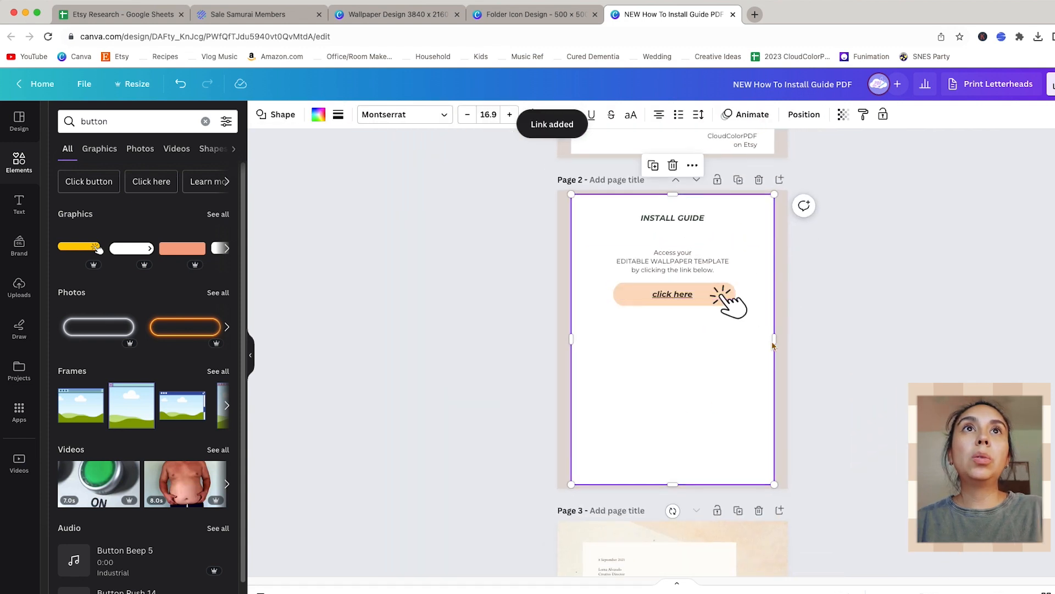
click(674, 295)
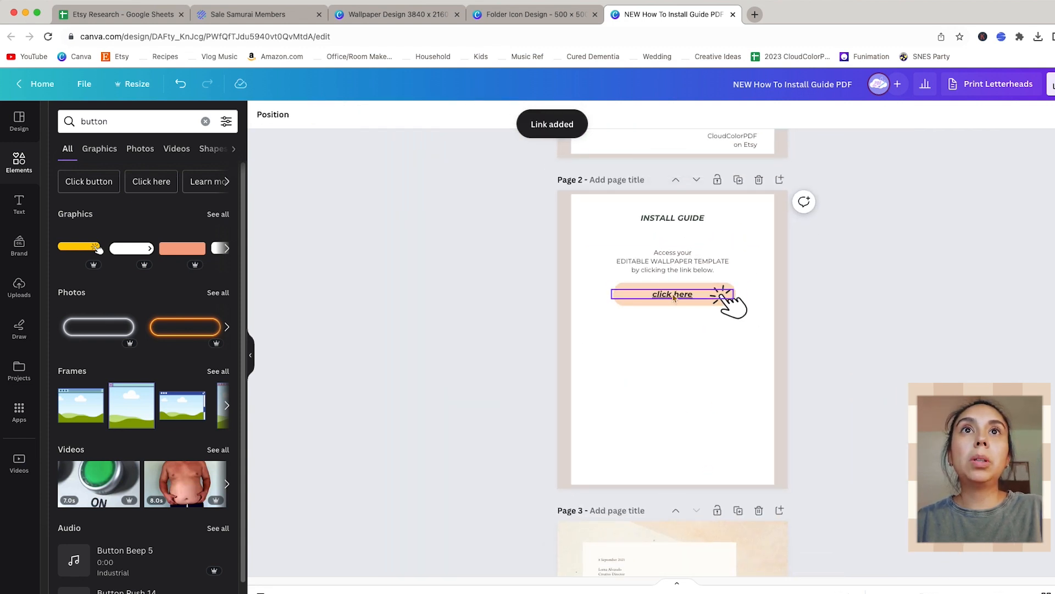
key(Escape)
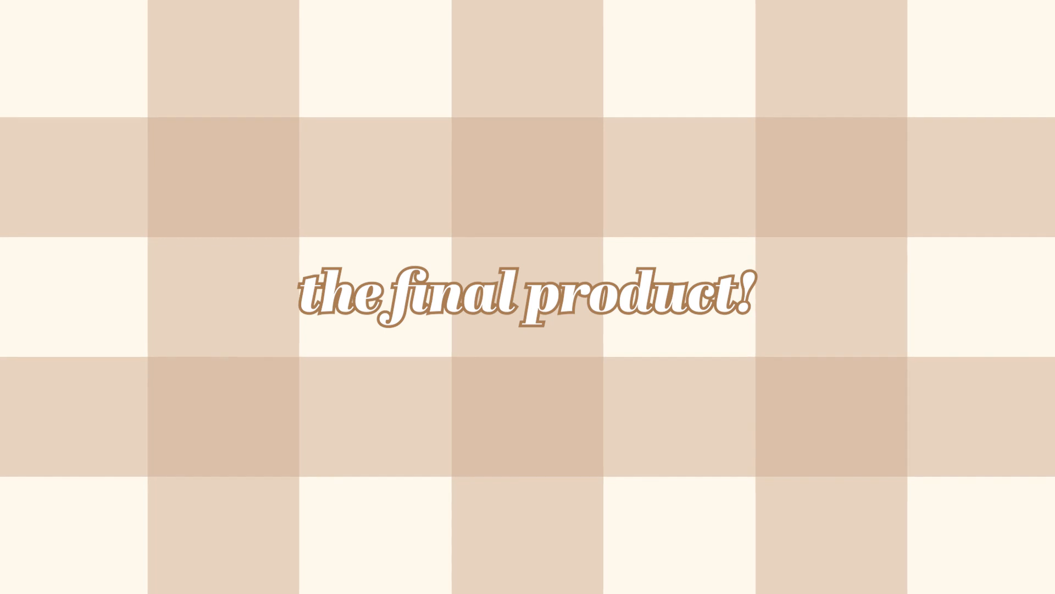
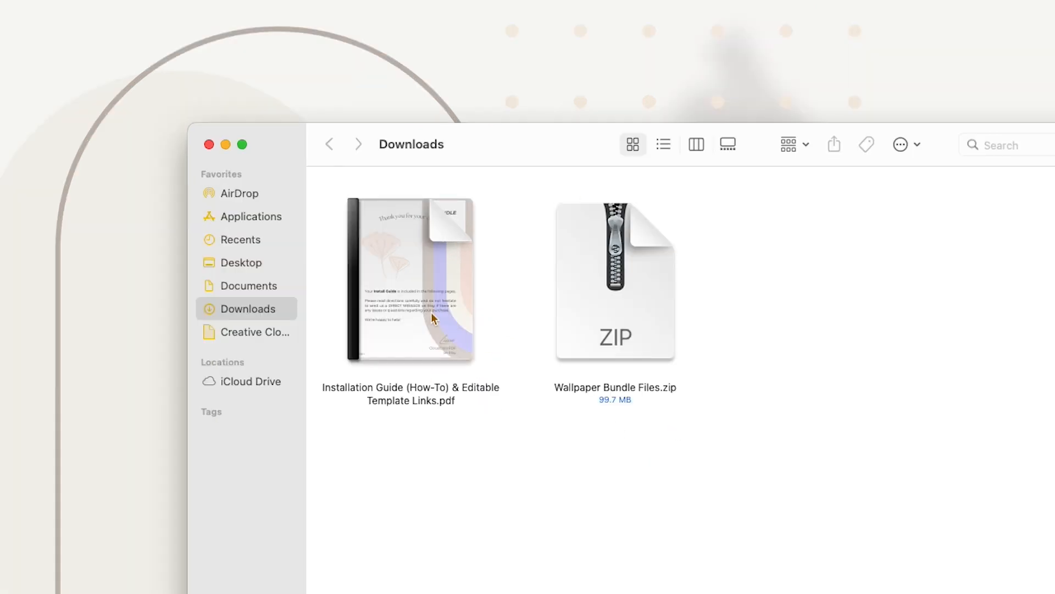
Step: Switch to the Downloads folder in Finder, review the Installation Guide PDF's pages, and follow the 3840x2160px template link on page 6
click(433, 318)
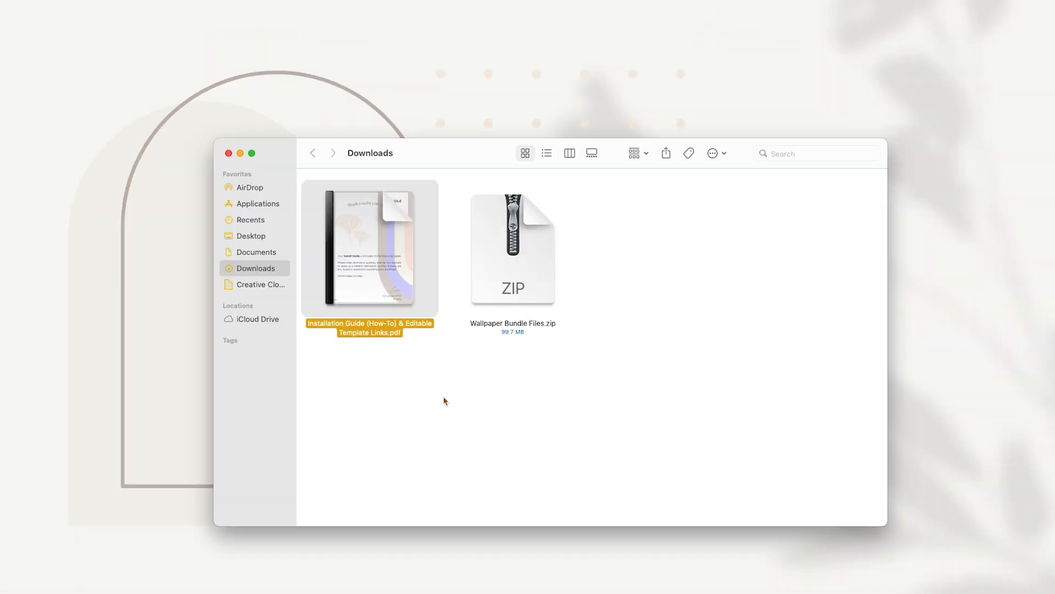
click(545, 259)
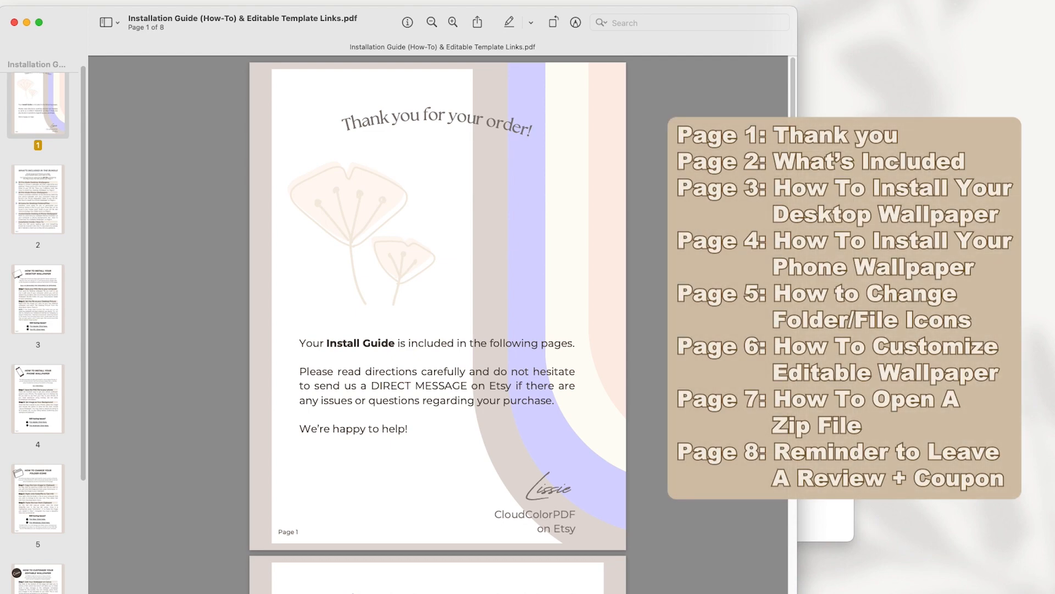
scroll(438, 324, down, 10)
scroll(438, 325, down, 8)
scroll(437, 324, down, 10)
scroll(437, 324, down, 10)
scroll(437, 324, down, 10)
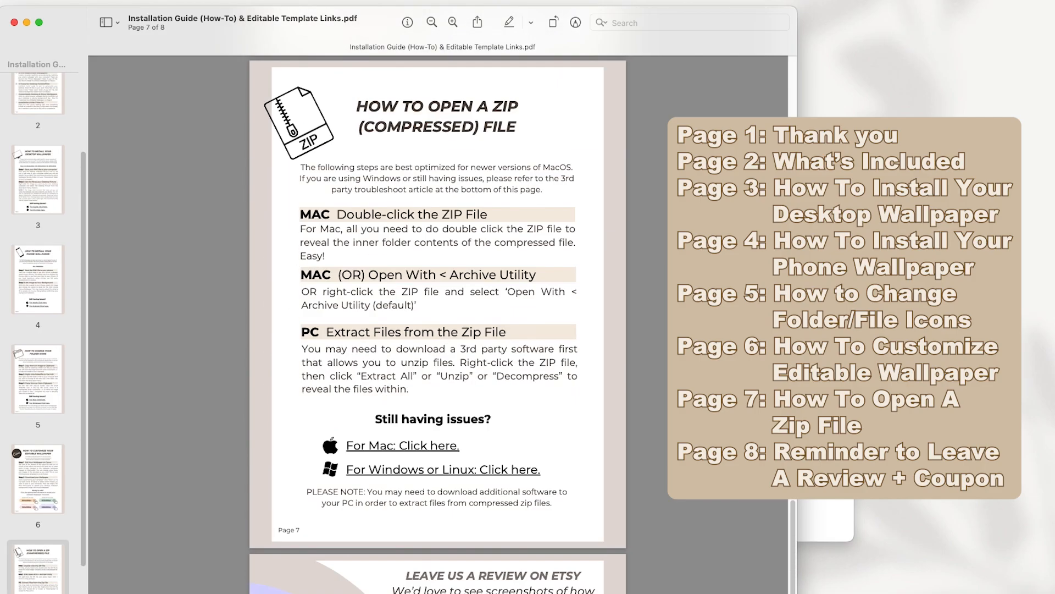
scroll(735, 377, down, 8)
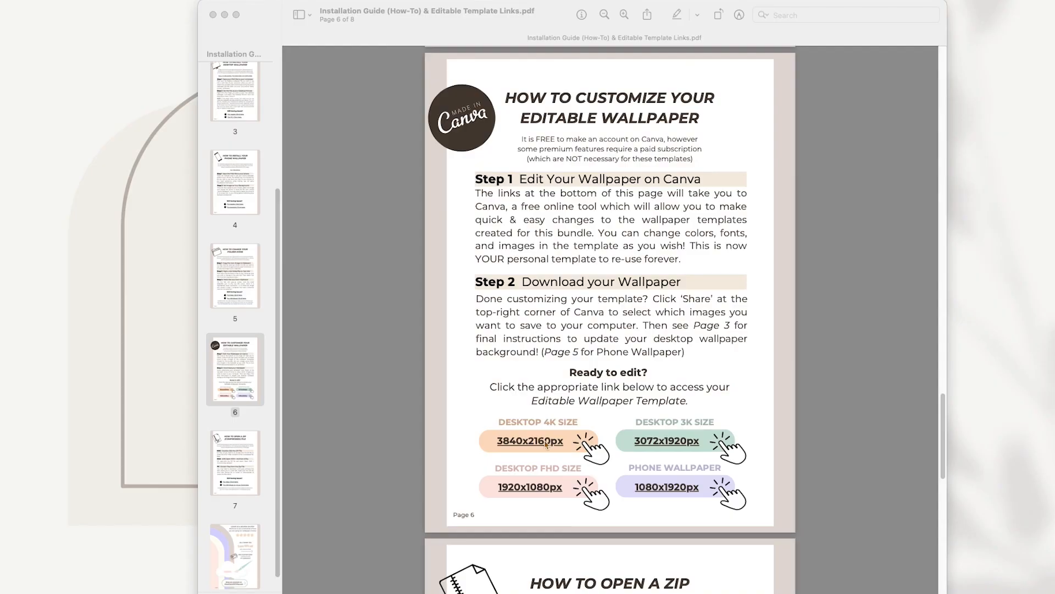
click(546, 445)
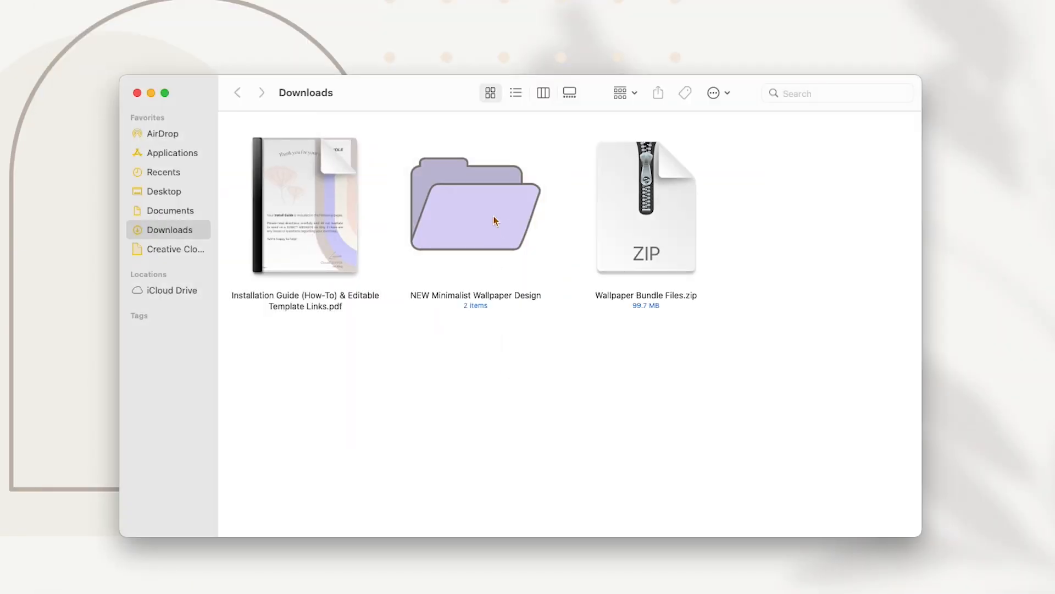
Step: Open Pre-Made Wallpapers inside the NEW Minimalist Wallpaper Design folder and look over its desktop wallpaper size folders
double_click(495, 220)
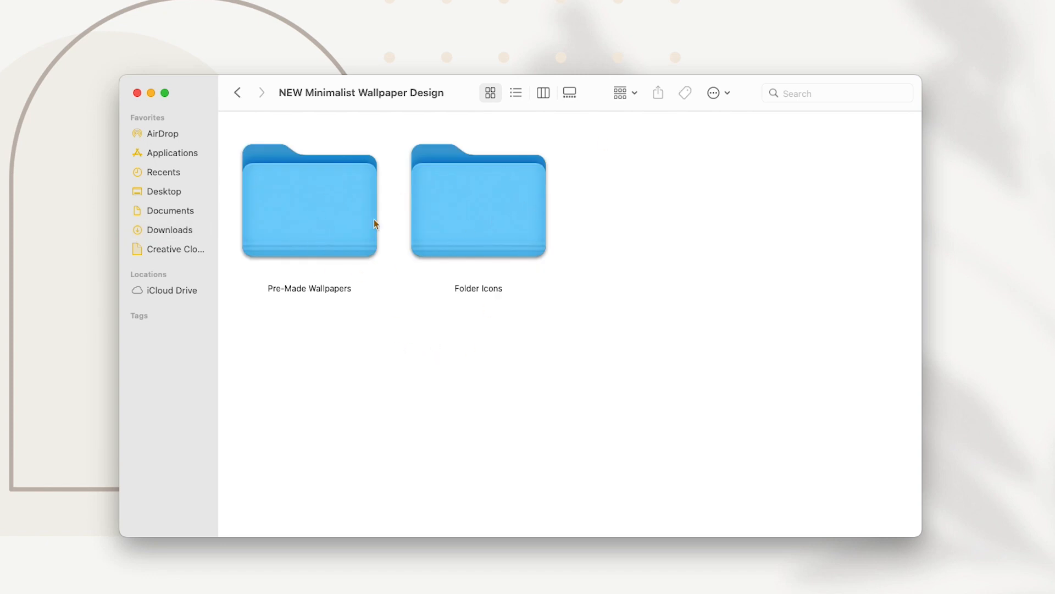
double_click(326, 190)
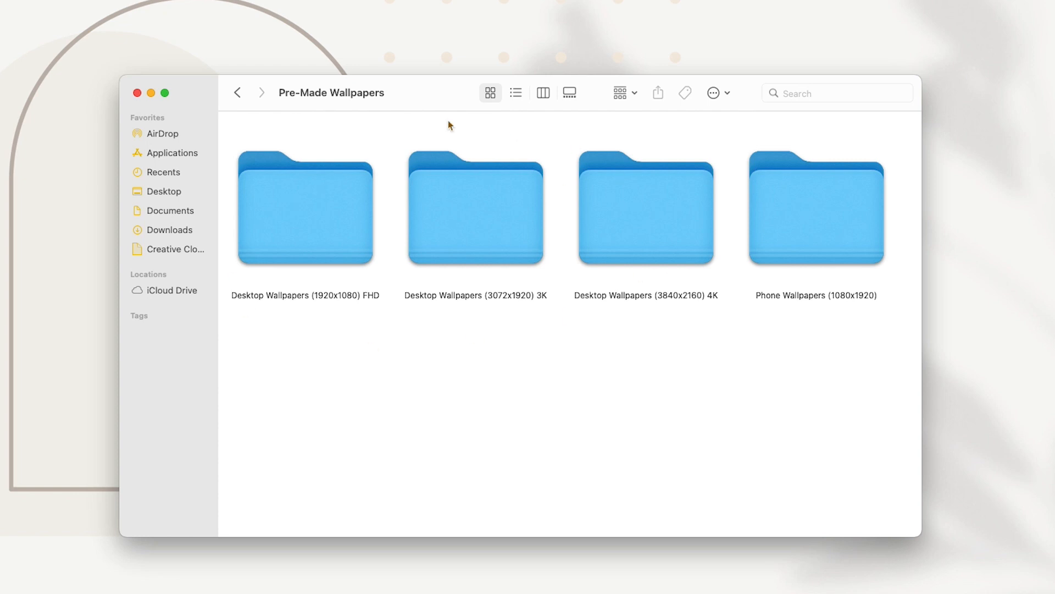
click(515, 238)
click(689, 230)
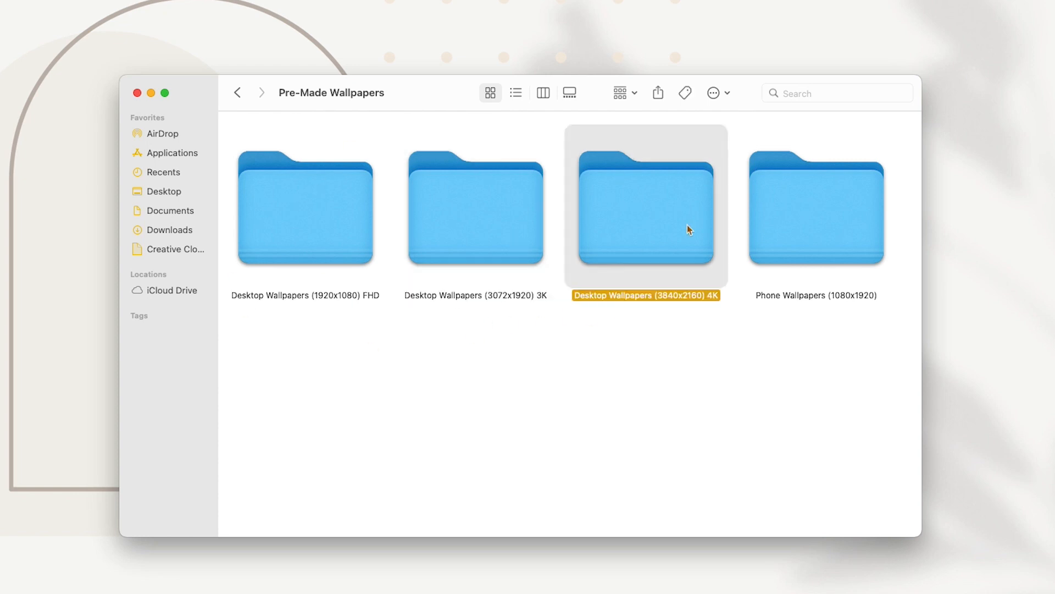
click(345, 238)
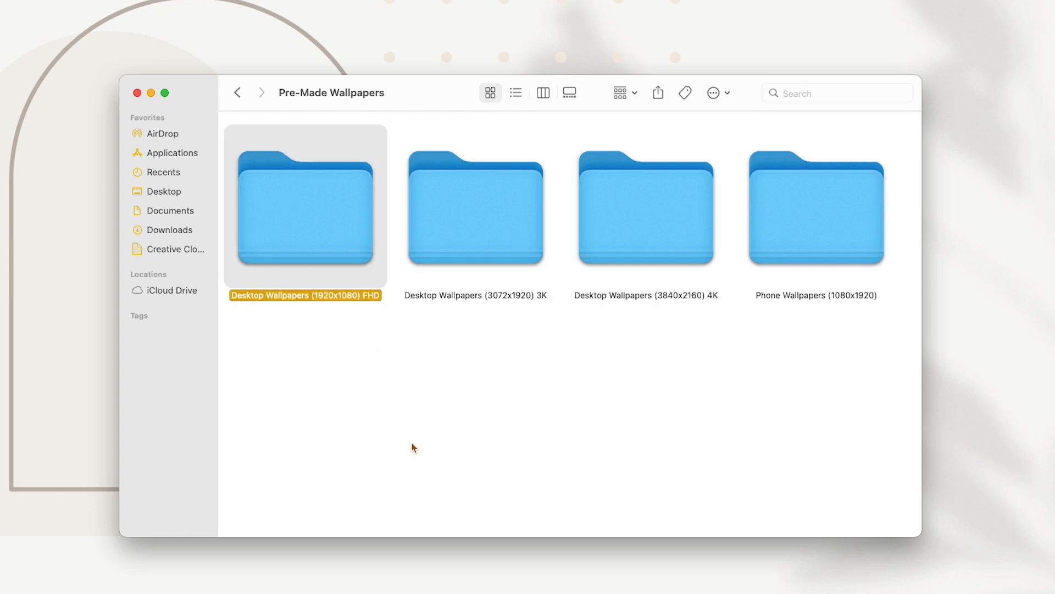
click(495, 242)
click(704, 254)
Step: Browse the wallpaper images in the Desktop Wallpapers (1920x1080) FHD folder from start to end
click(346, 241)
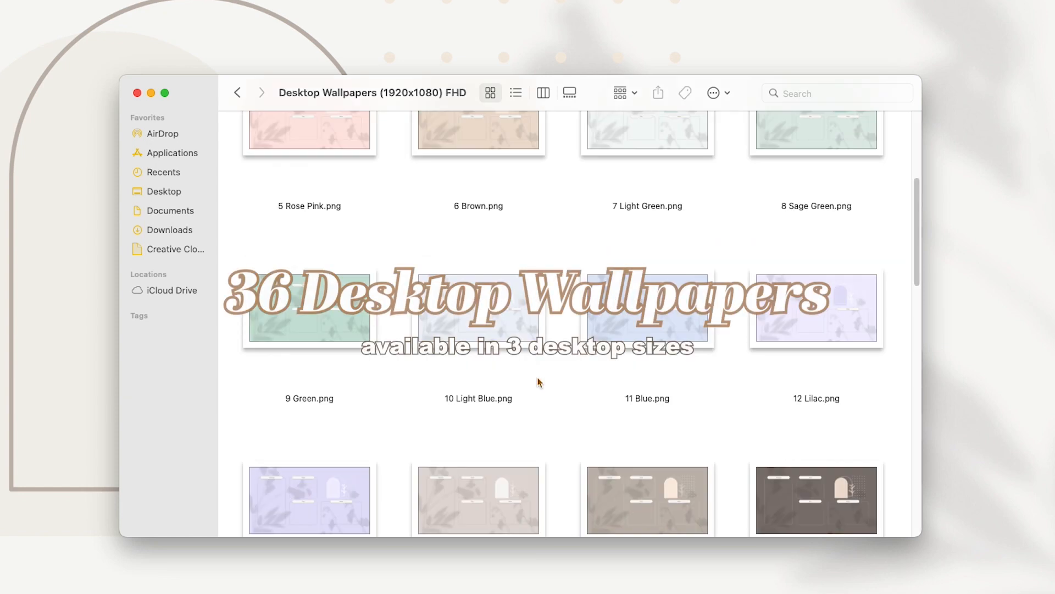
scroll(539, 382, down, 5)
scroll(538, 384, down, 10)
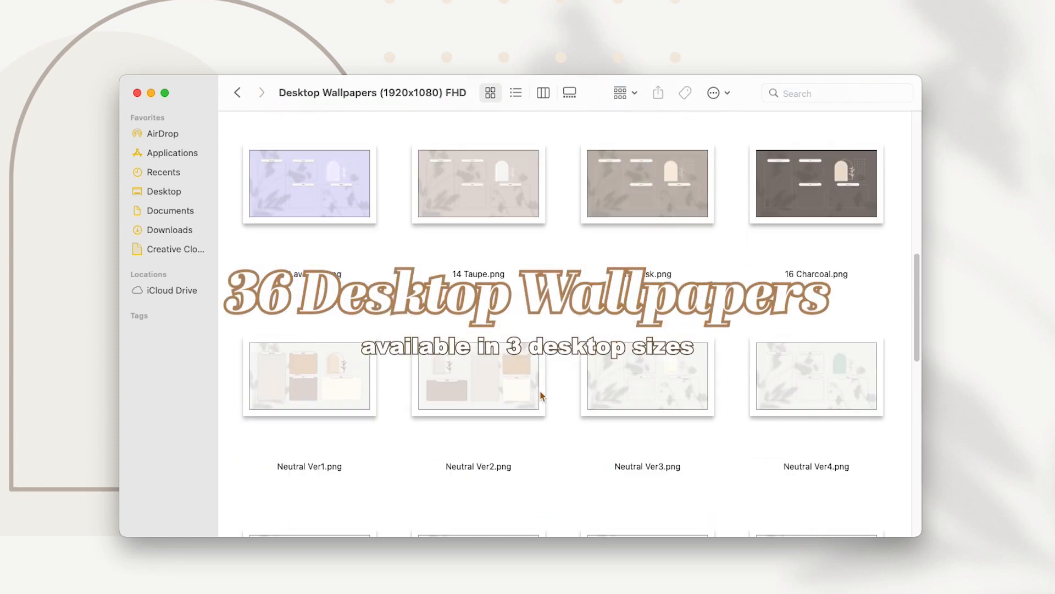
scroll(553, 413, down, 5)
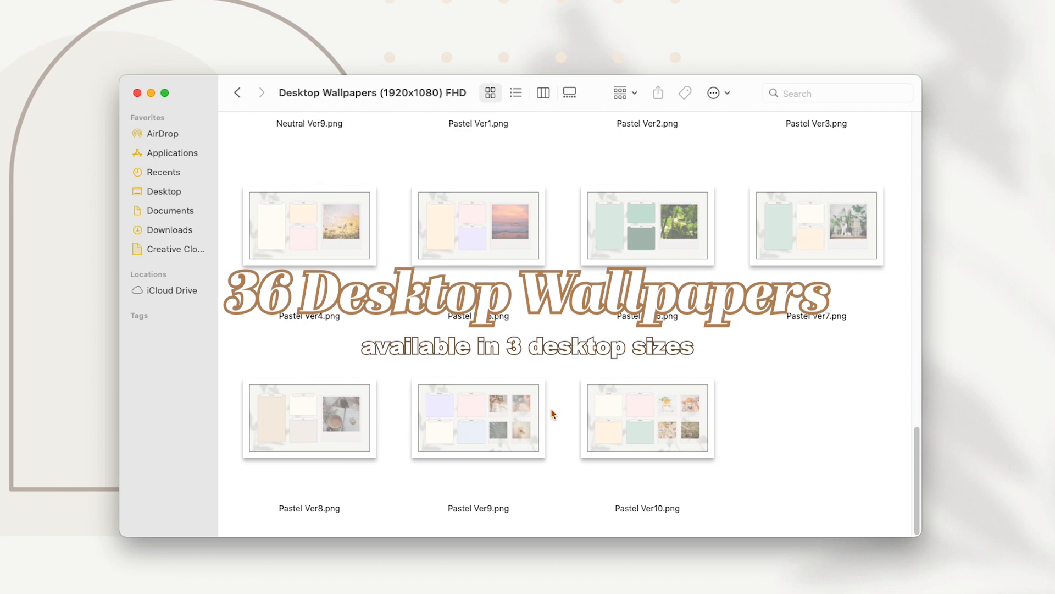
scroll(552, 414, up, 20)
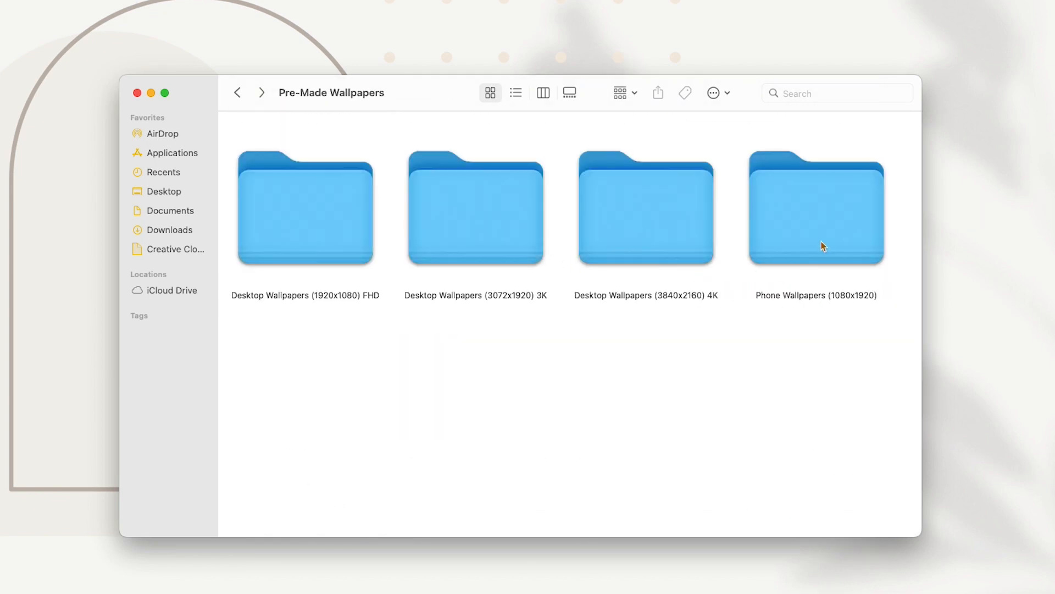
Step: Open the Phone Wallpapers (1080x1920) folder and browse its colour versions
double_click(824, 242)
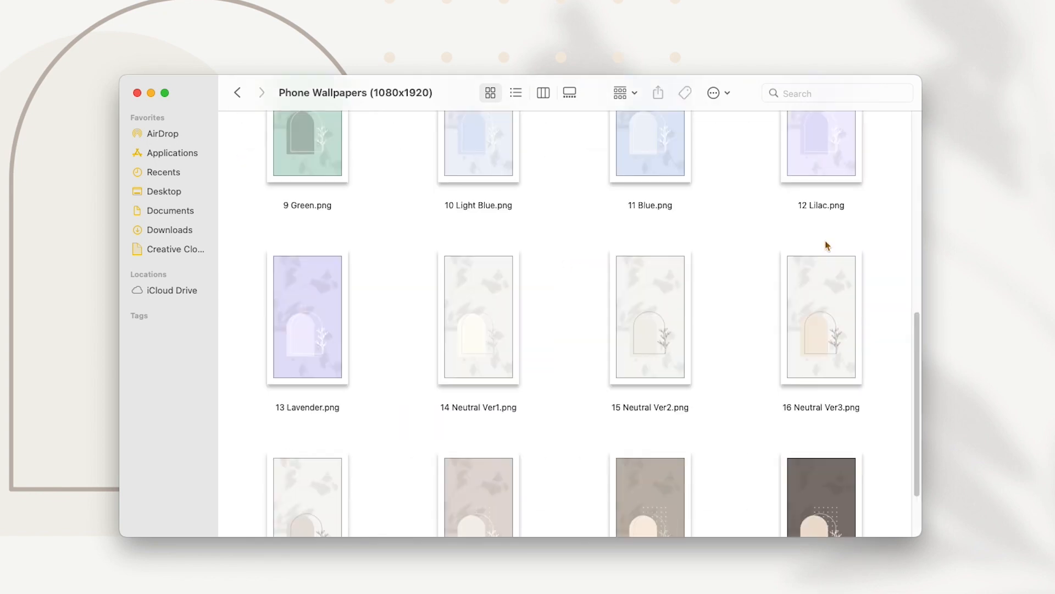
scroll(825, 242, up, 10)
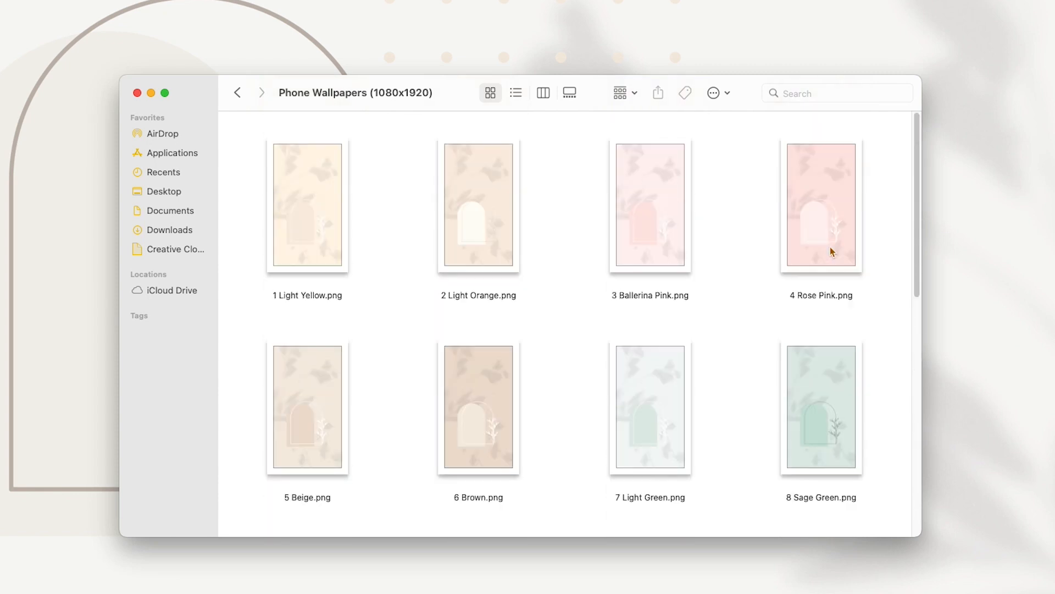
scroll(574, 377, down, 4)
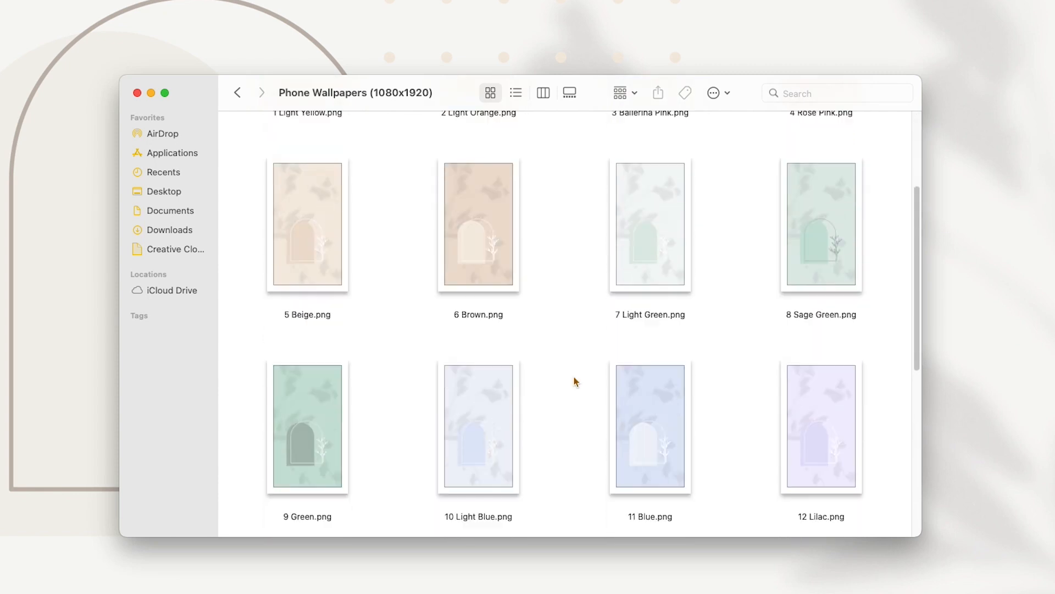
scroll(574, 377, down, 5)
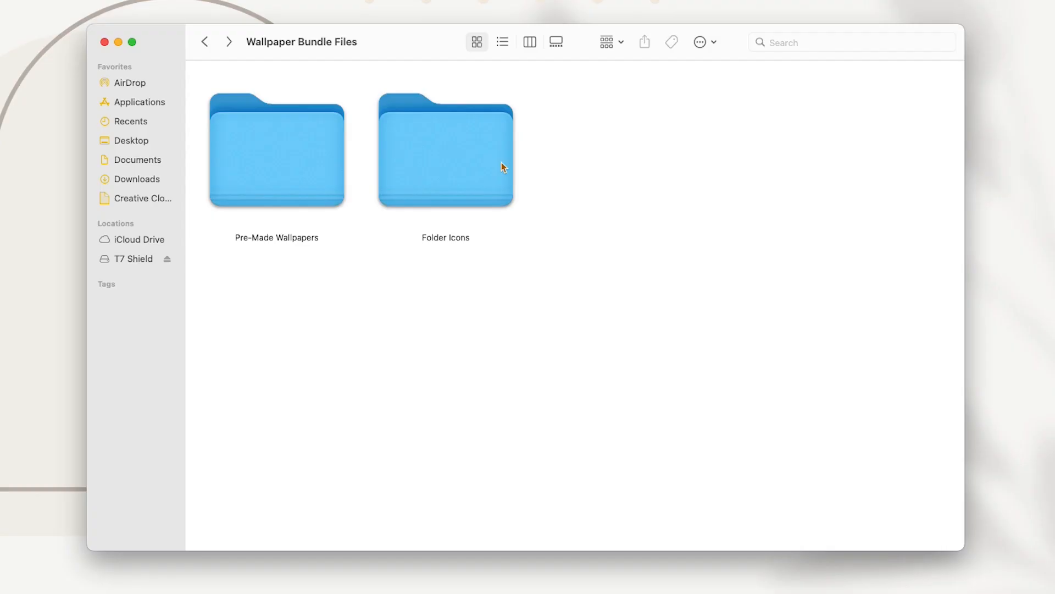
Step: Browse the file, flower, folder and leaf icons in the Folder Icons folder and close the FileSage.png preview
double_click(501, 163)
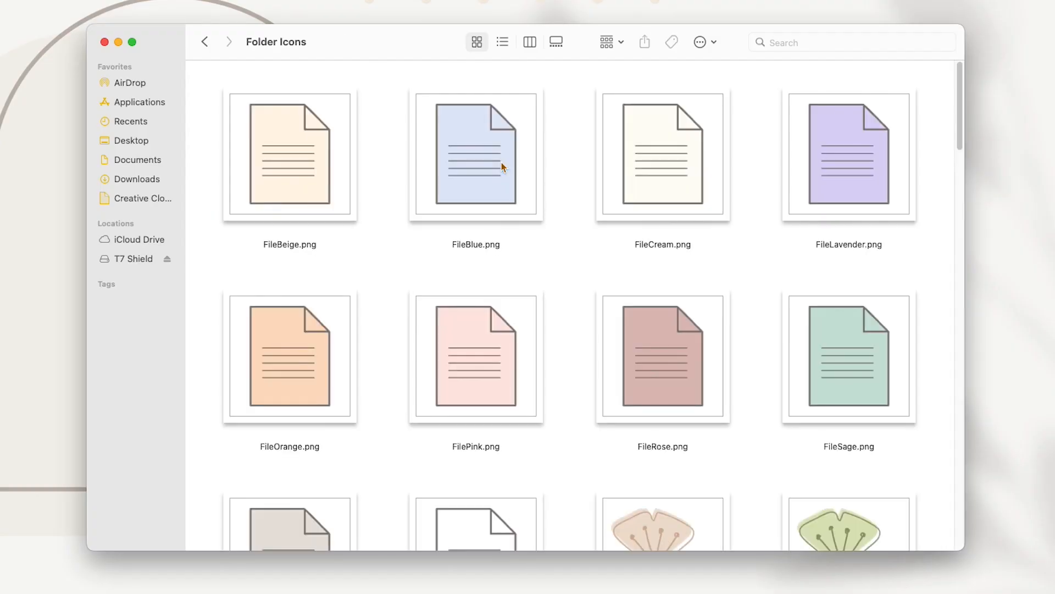
scroll(956, 308, down, 15)
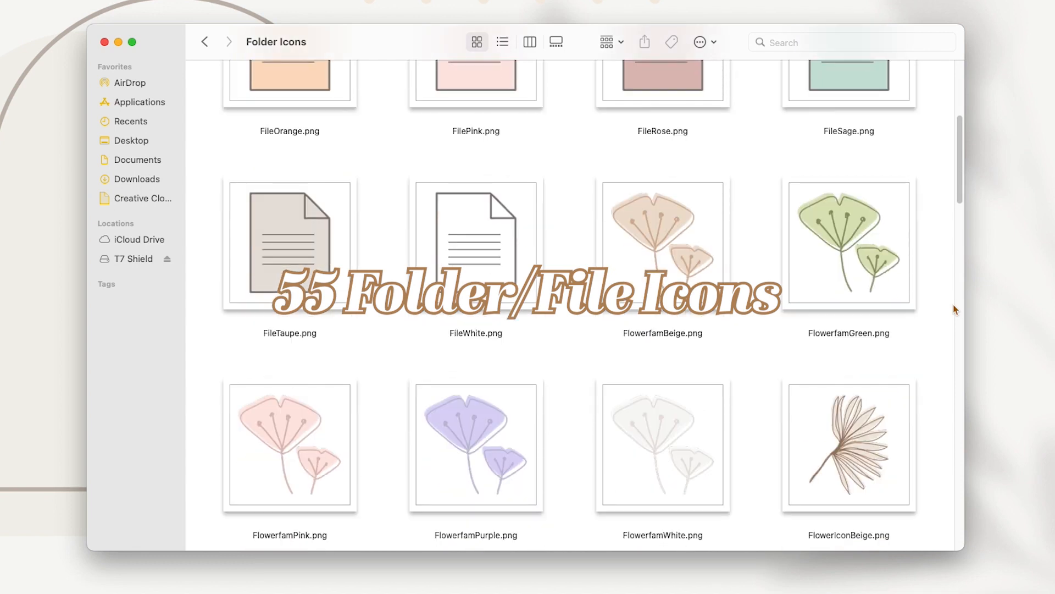
scroll(958, 310, down, 15)
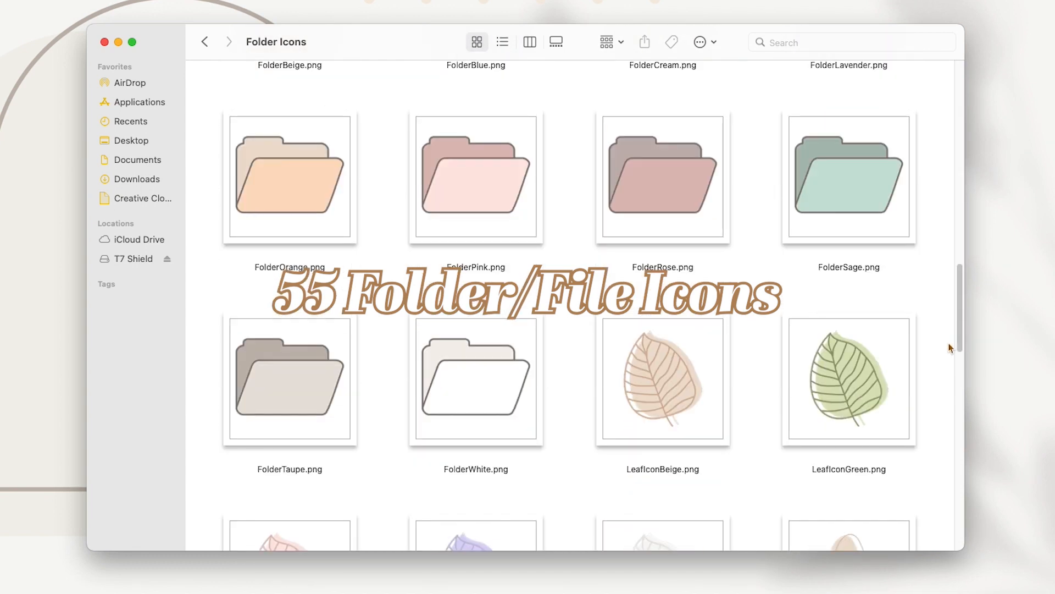
scroll(946, 377, down, 8)
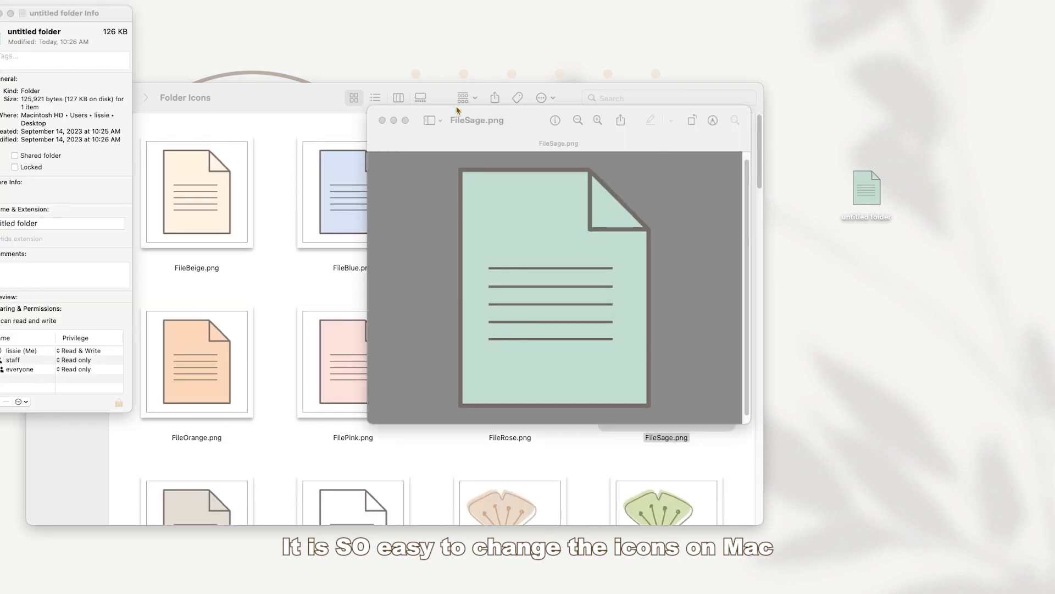
click(382, 121)
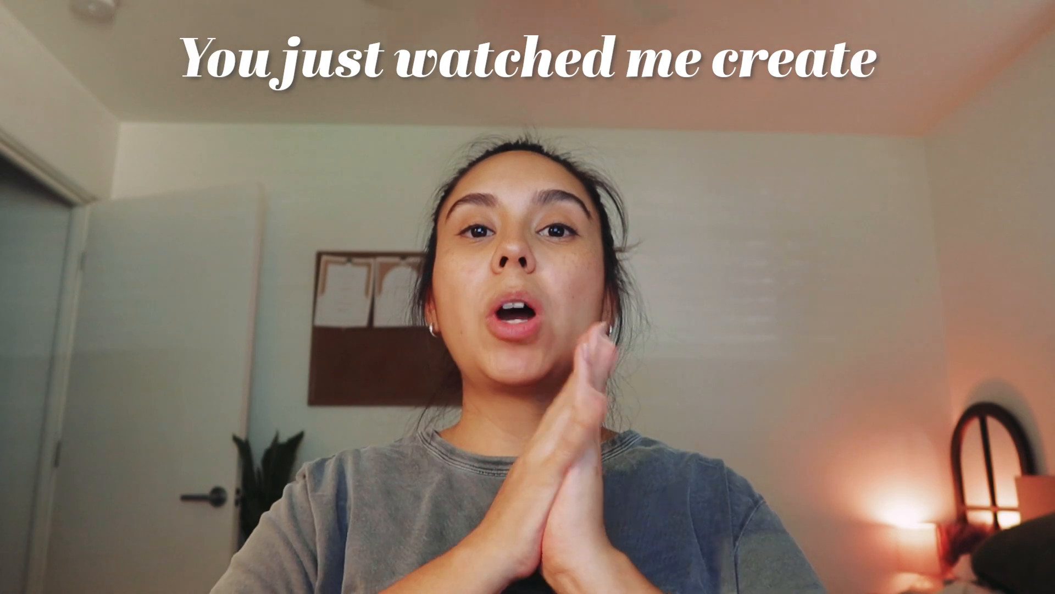